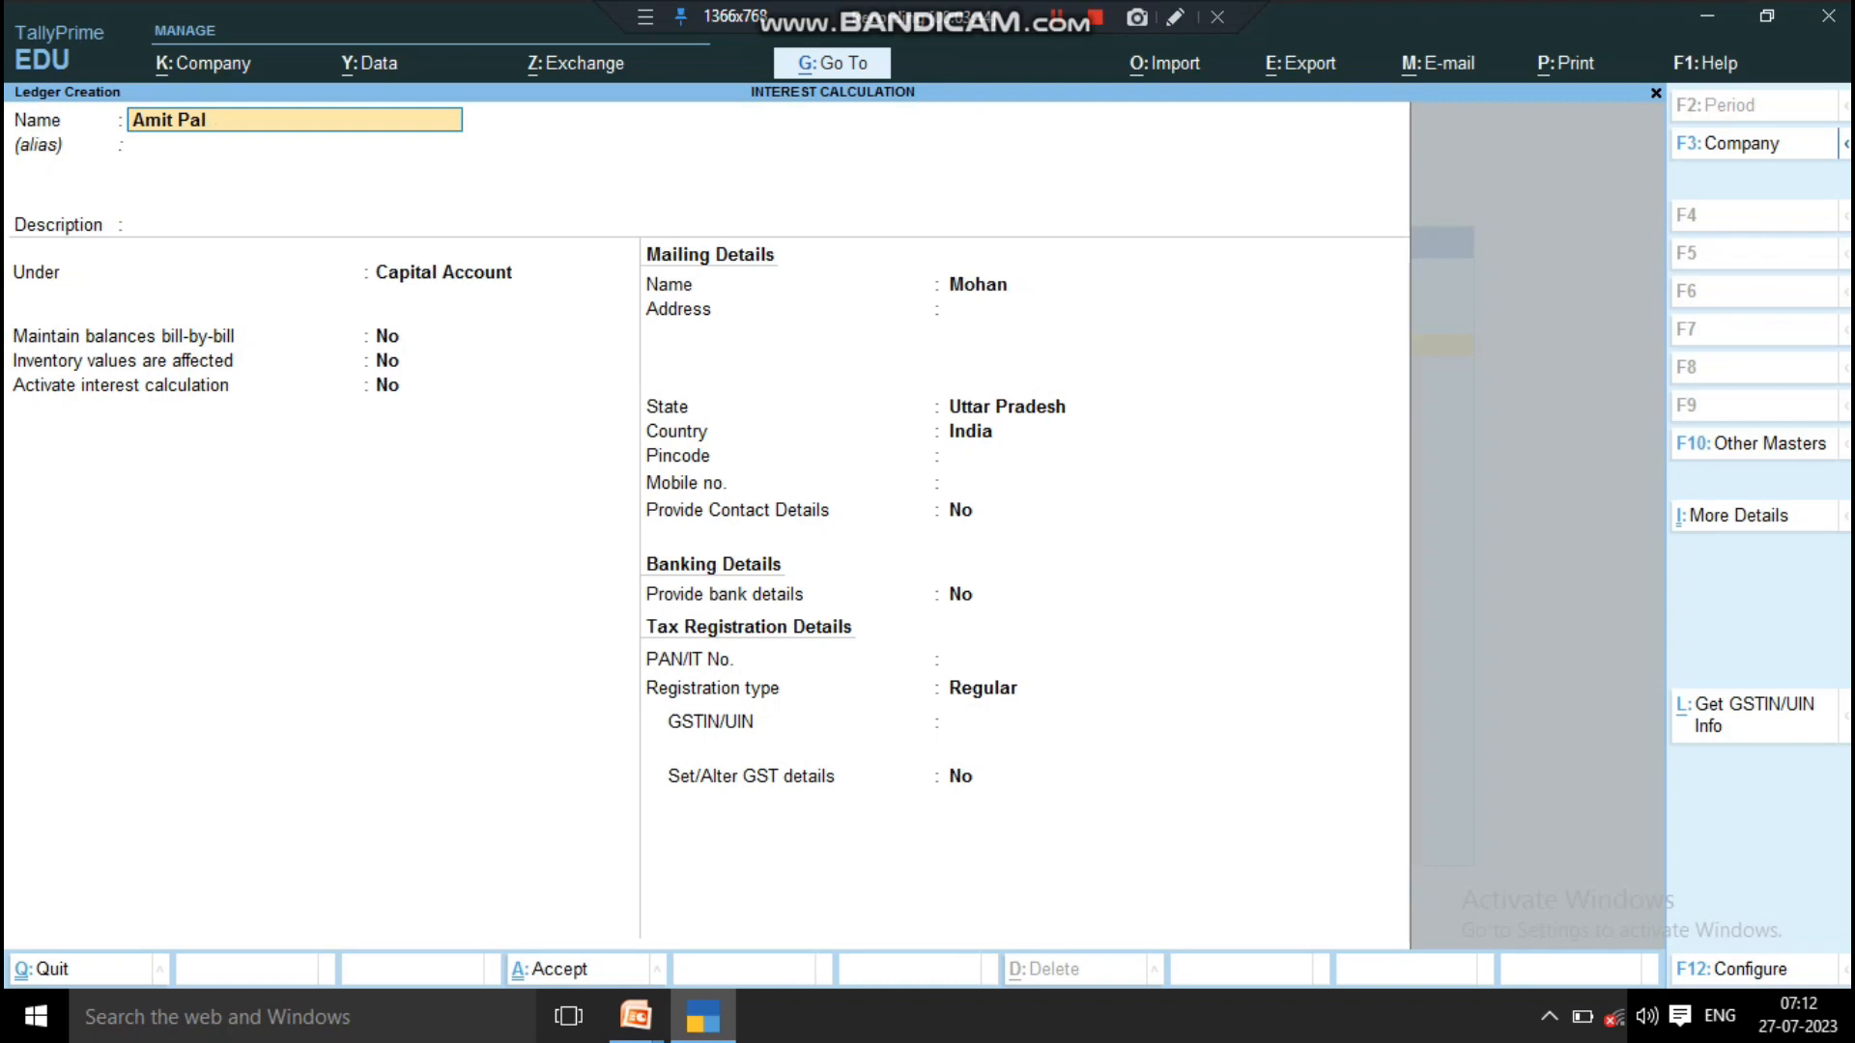
Step: Replace the new ledger's name with the customer's full name, leaving the alias blank
{"action": "key", "text": "BackSpace"}
{"action": "key", "text": "BackSpace"}
{"action": "key", "text": "BackSpace"}
{"action": "key", "text": "BackSpace"}
{"action": "key", "text": "BackSpace"}
{"action": "key", "text": "BackSpace"}
{"action": "key", "text": "BackSpace"}
{"action": "key", "text": "BackSpace"}
{"action": "type", "text": "Aman Khan"}
{"action": "key", "text": "Return"}
{"action": "key", "text": "Return"}
{"action": "key", "text": "Return"}
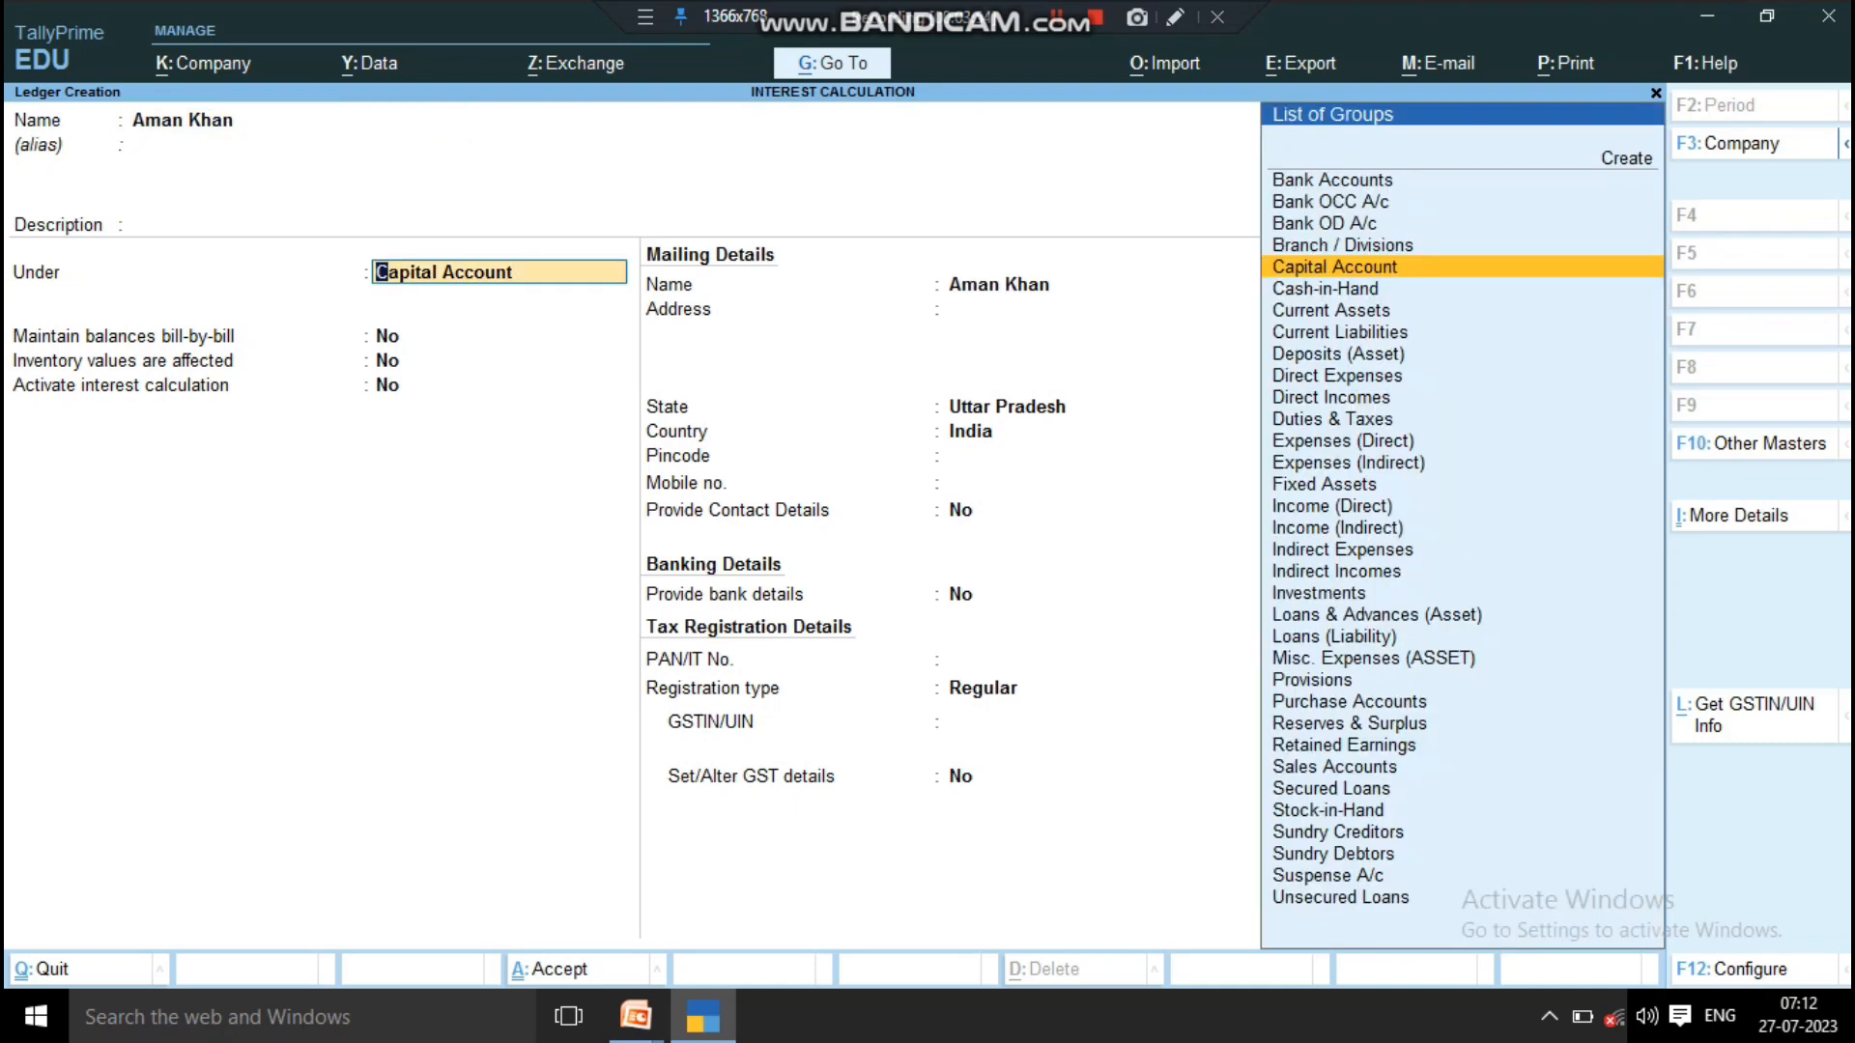
Step: Place the customer's ledger under the Sundry Debtors group
{"action": "type", "text": "S"}
{"action": "key", "text": "Down"}
{"action": "key", "text": "Down"}
{"action": "key", "text": "Down"}
{"action": "key", "text": "Down"}
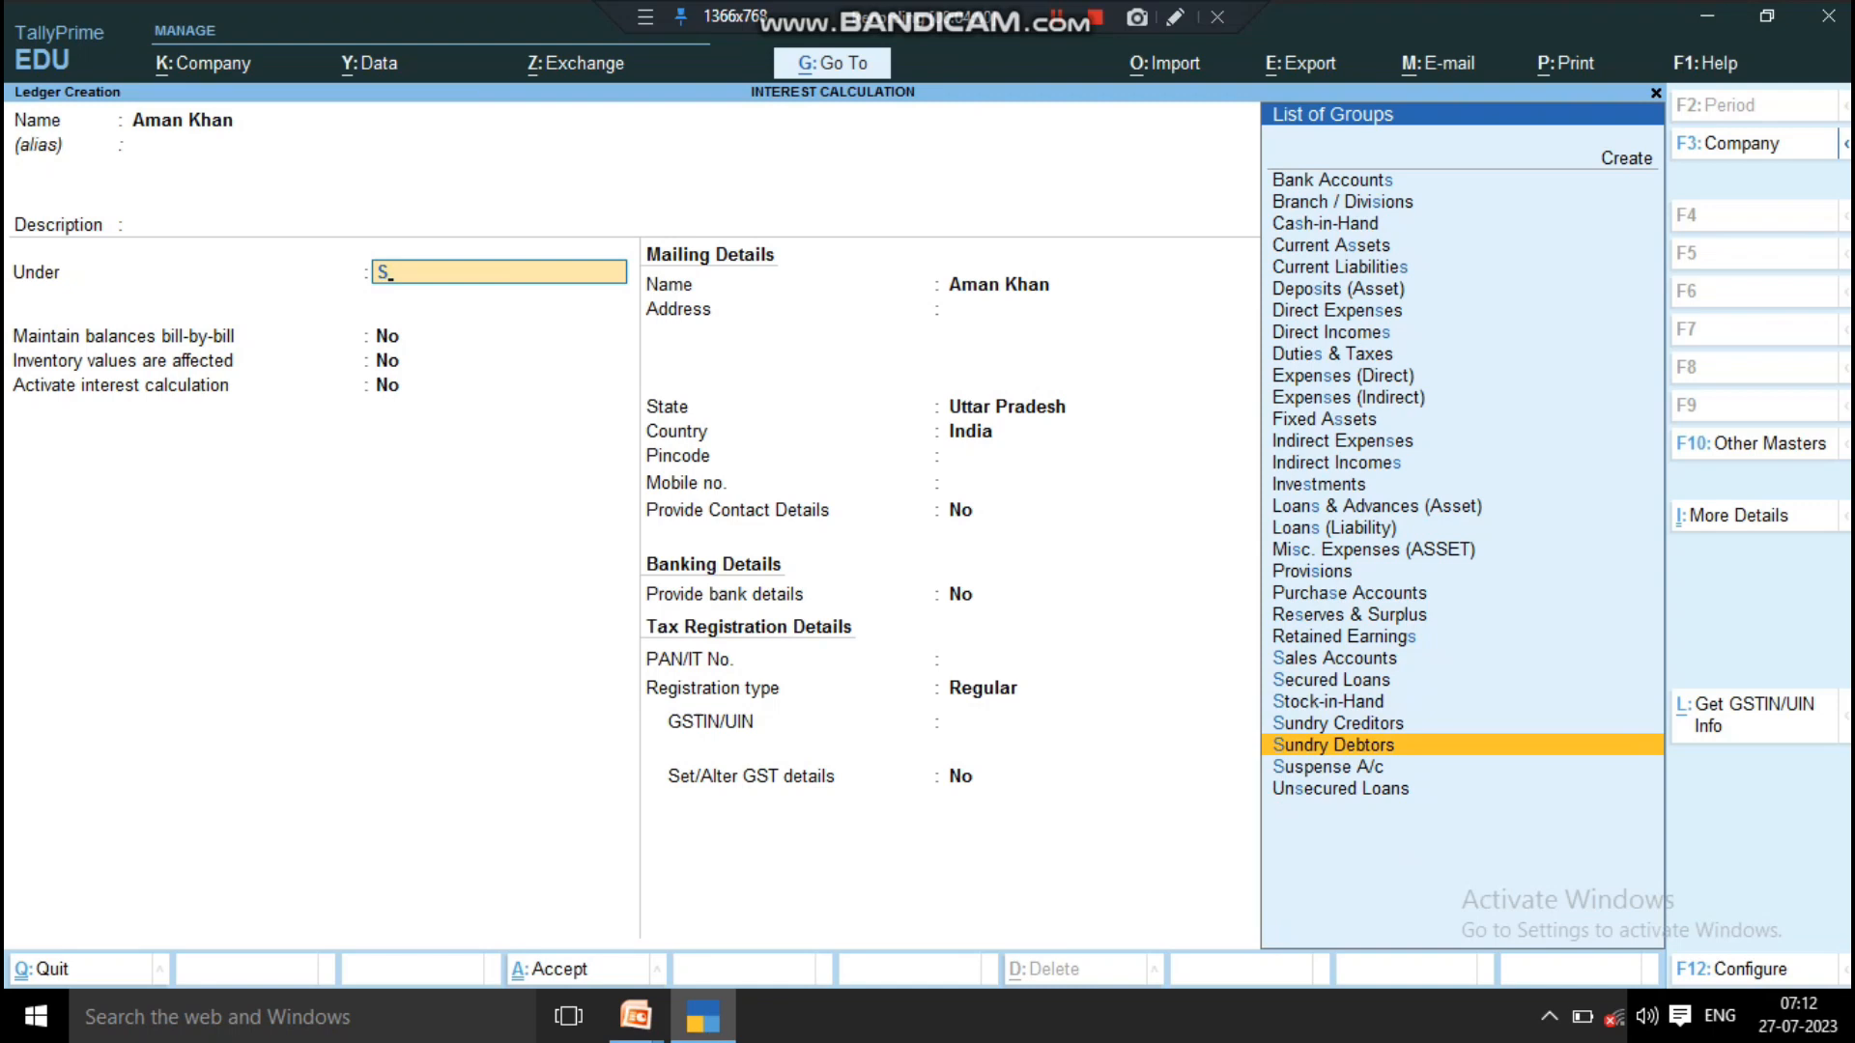
{"action": "key", "text": "Return"}
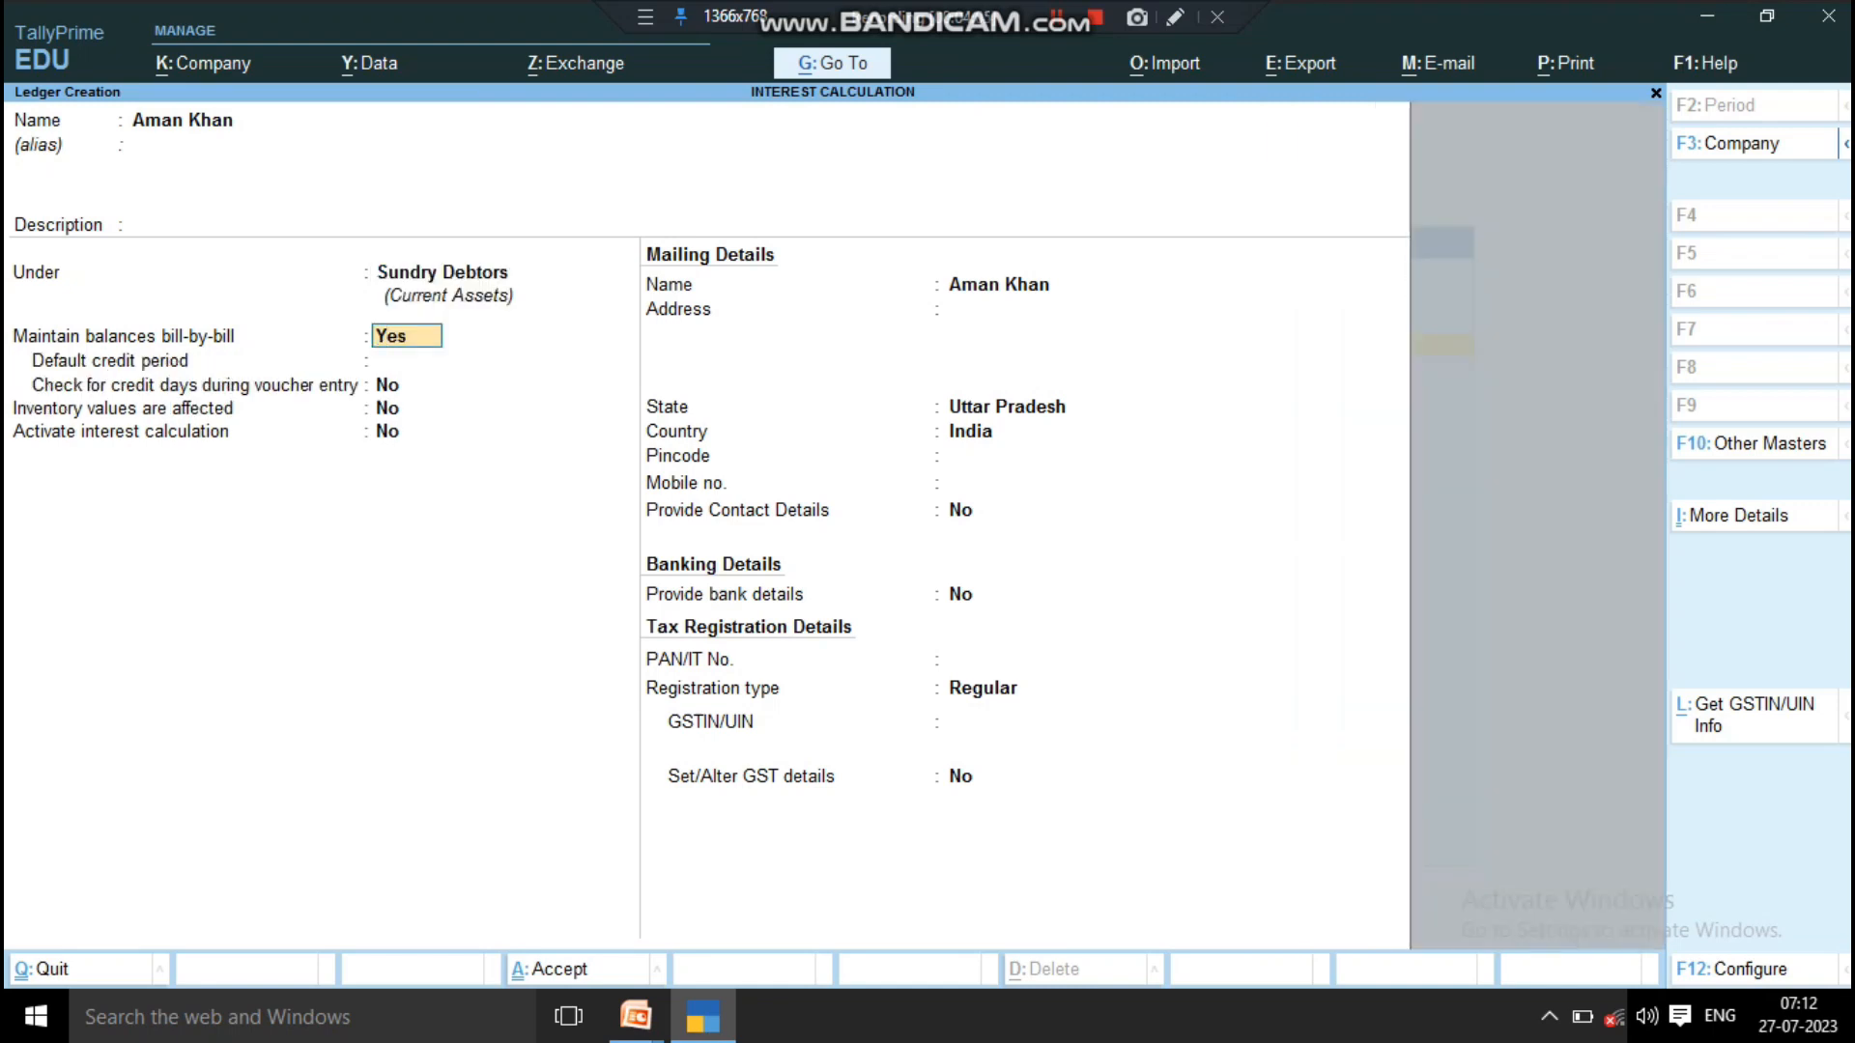
Step: Accept bill-by-bill balances with no default credit period and activate interest calculation for the ledger
{"action": "key", "text": "Return"}
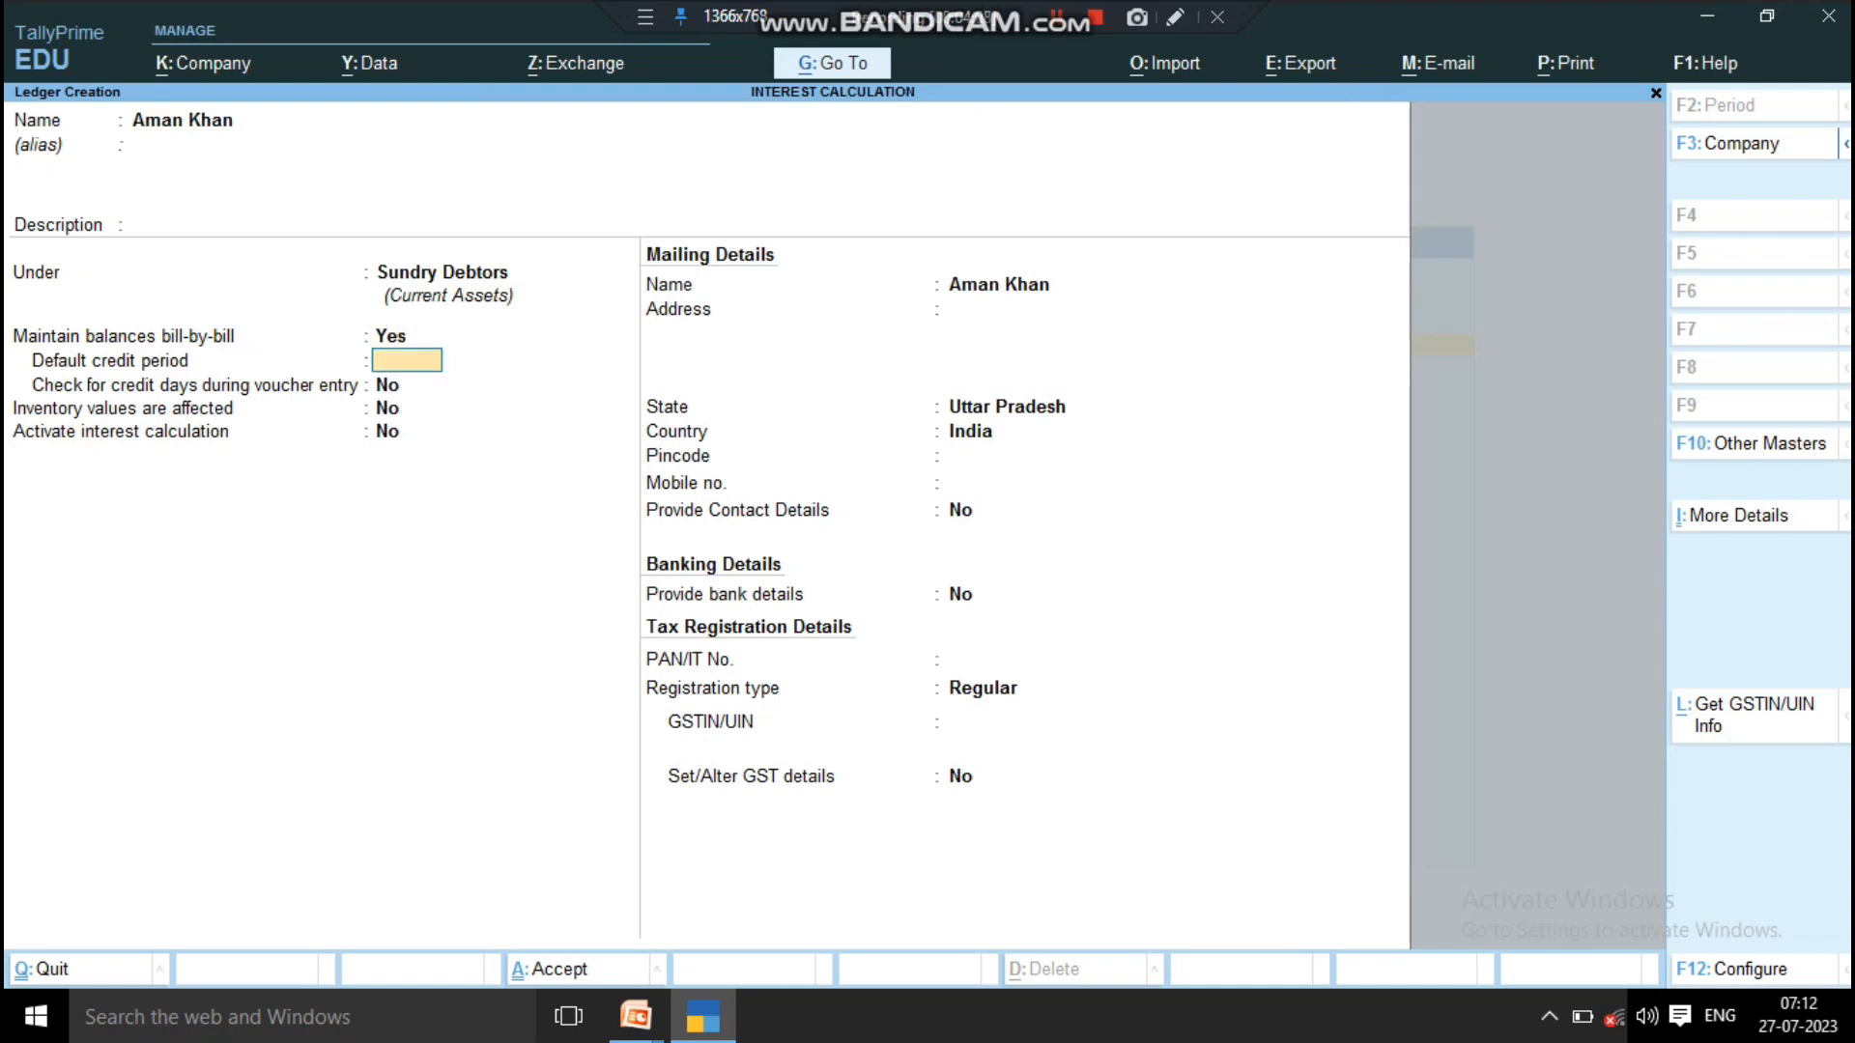
{"action": "key", "text": "Return"}
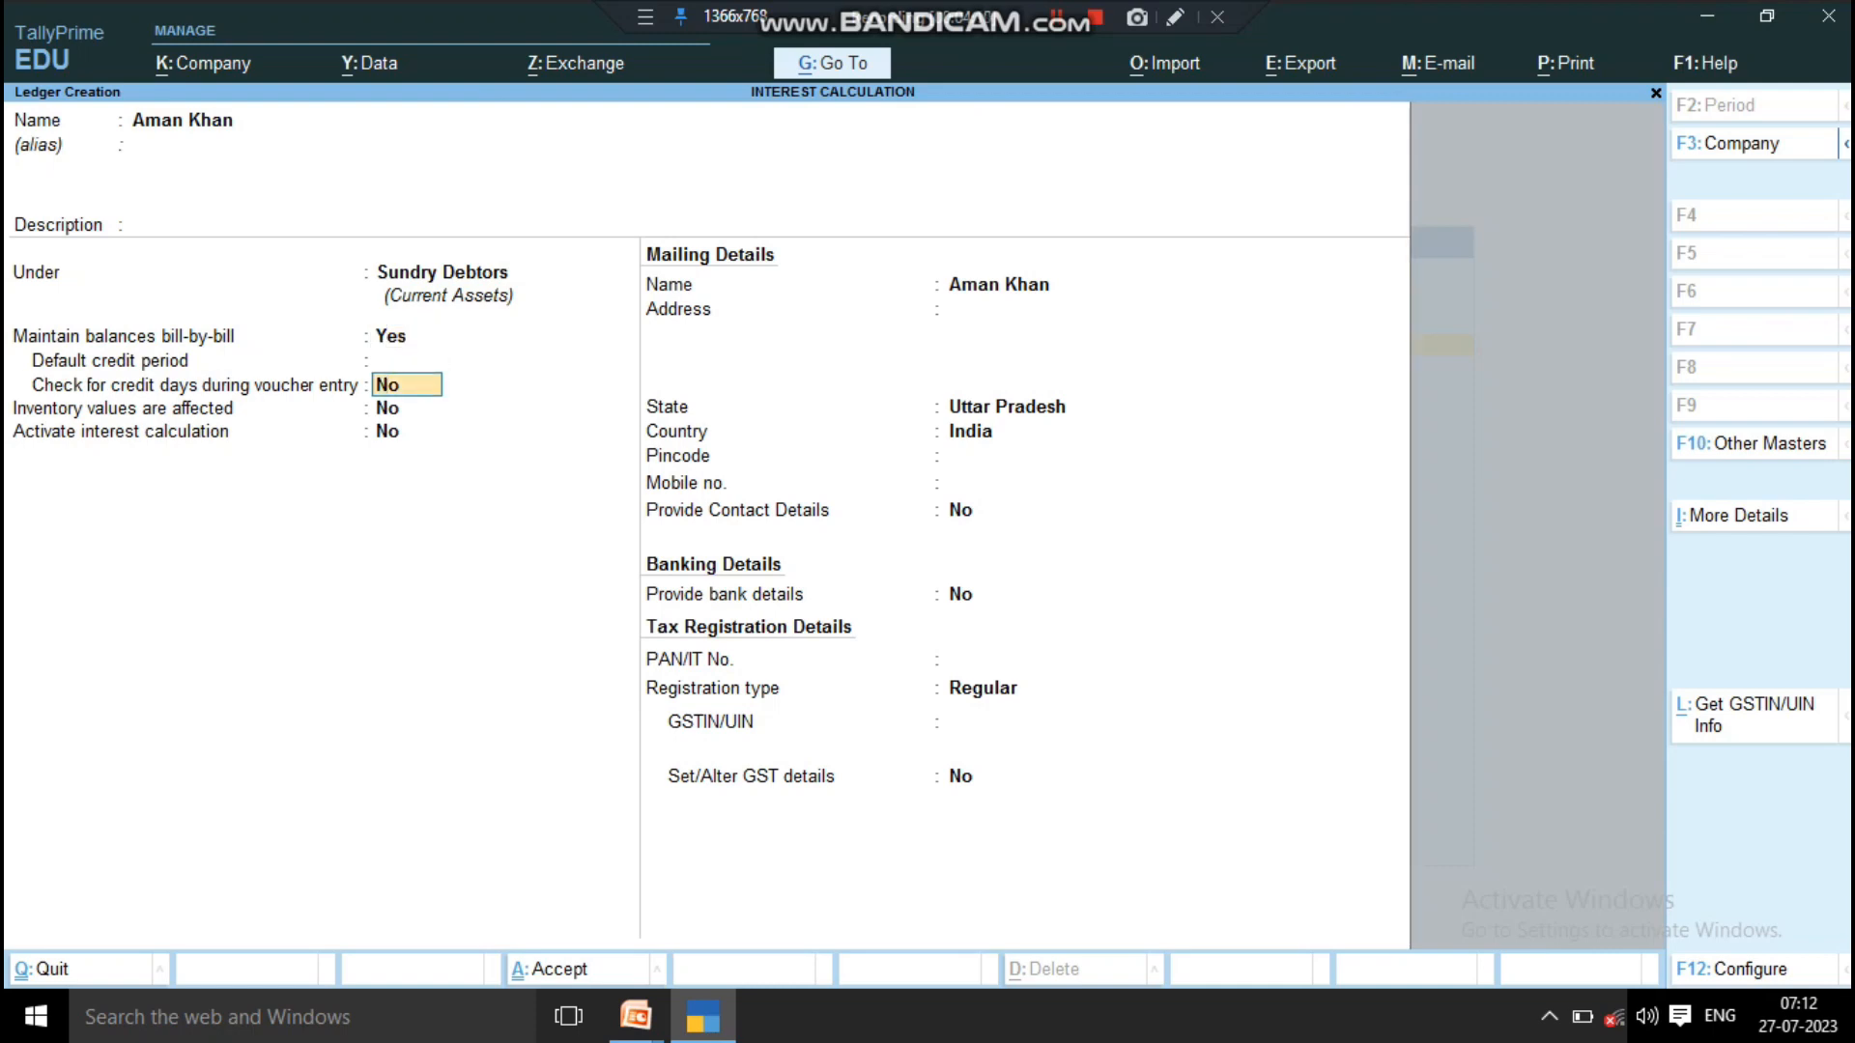
{"action": "key", "text": "Return"}
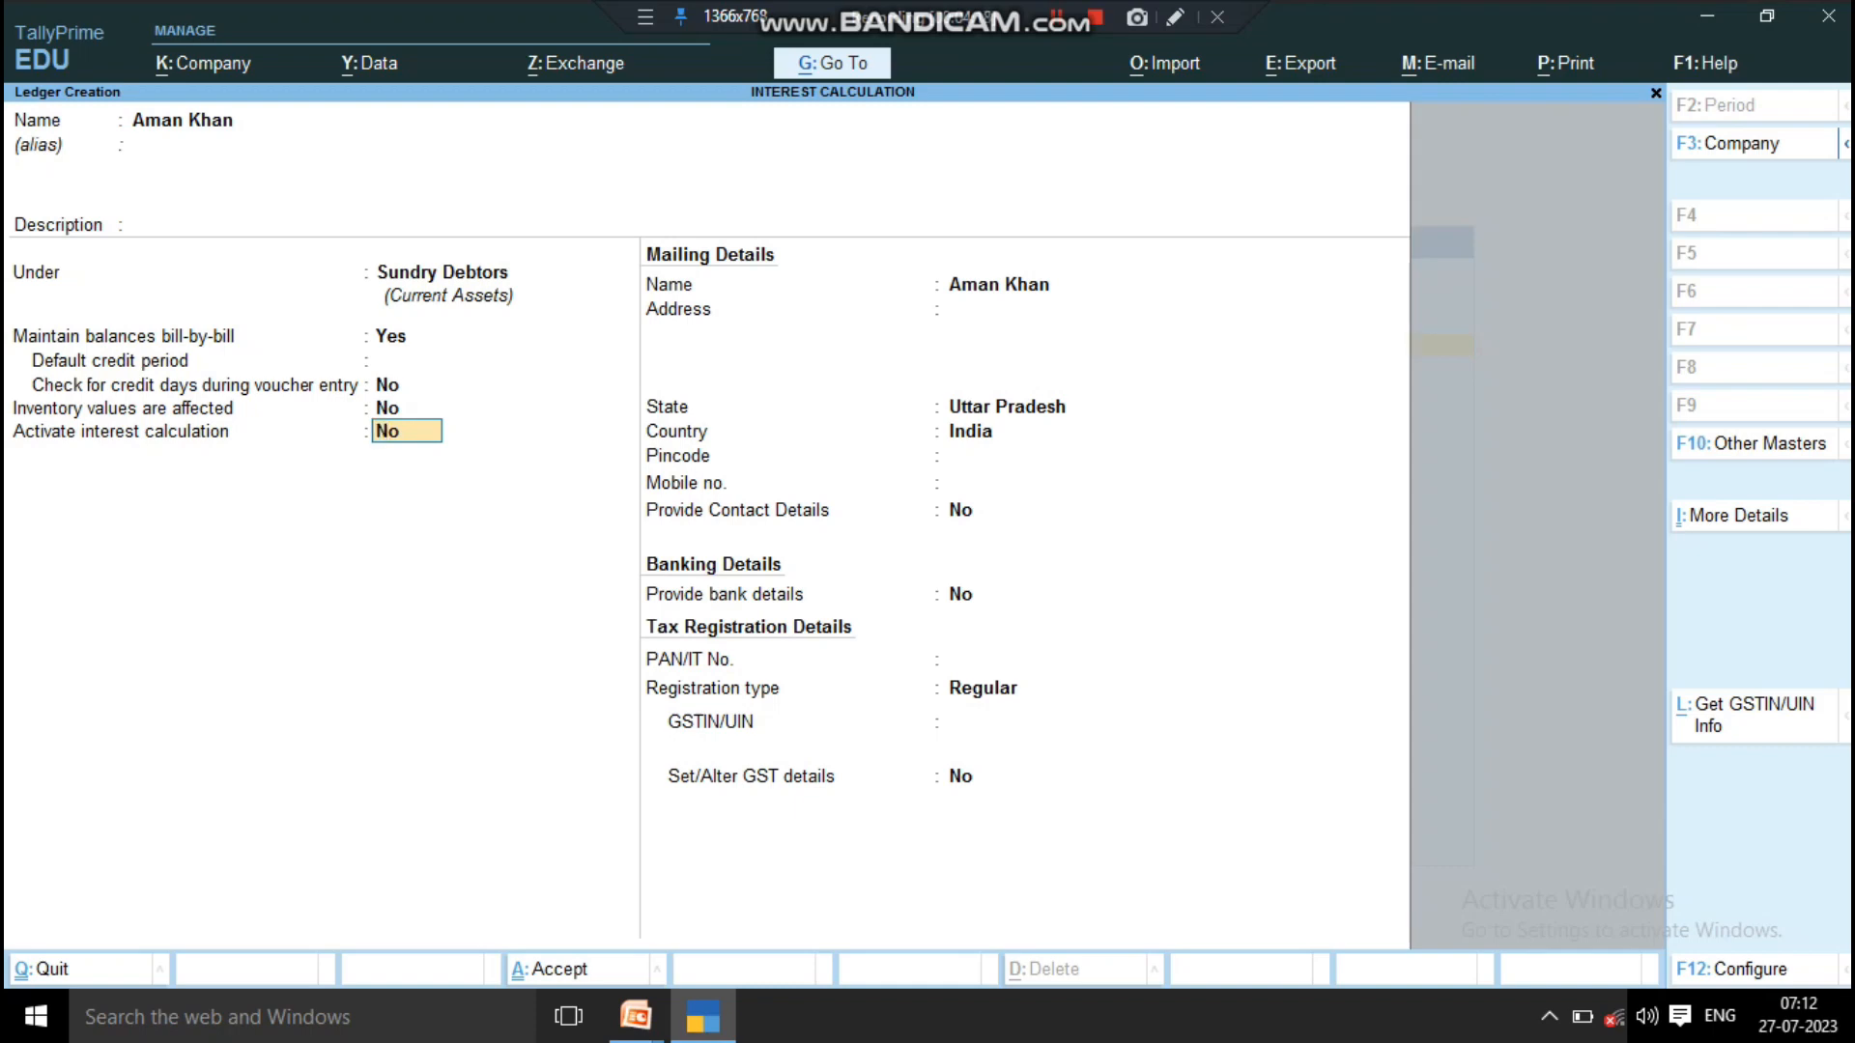
{"action": "type", "text": "y"}
{"action": "key", "text": "Return"}
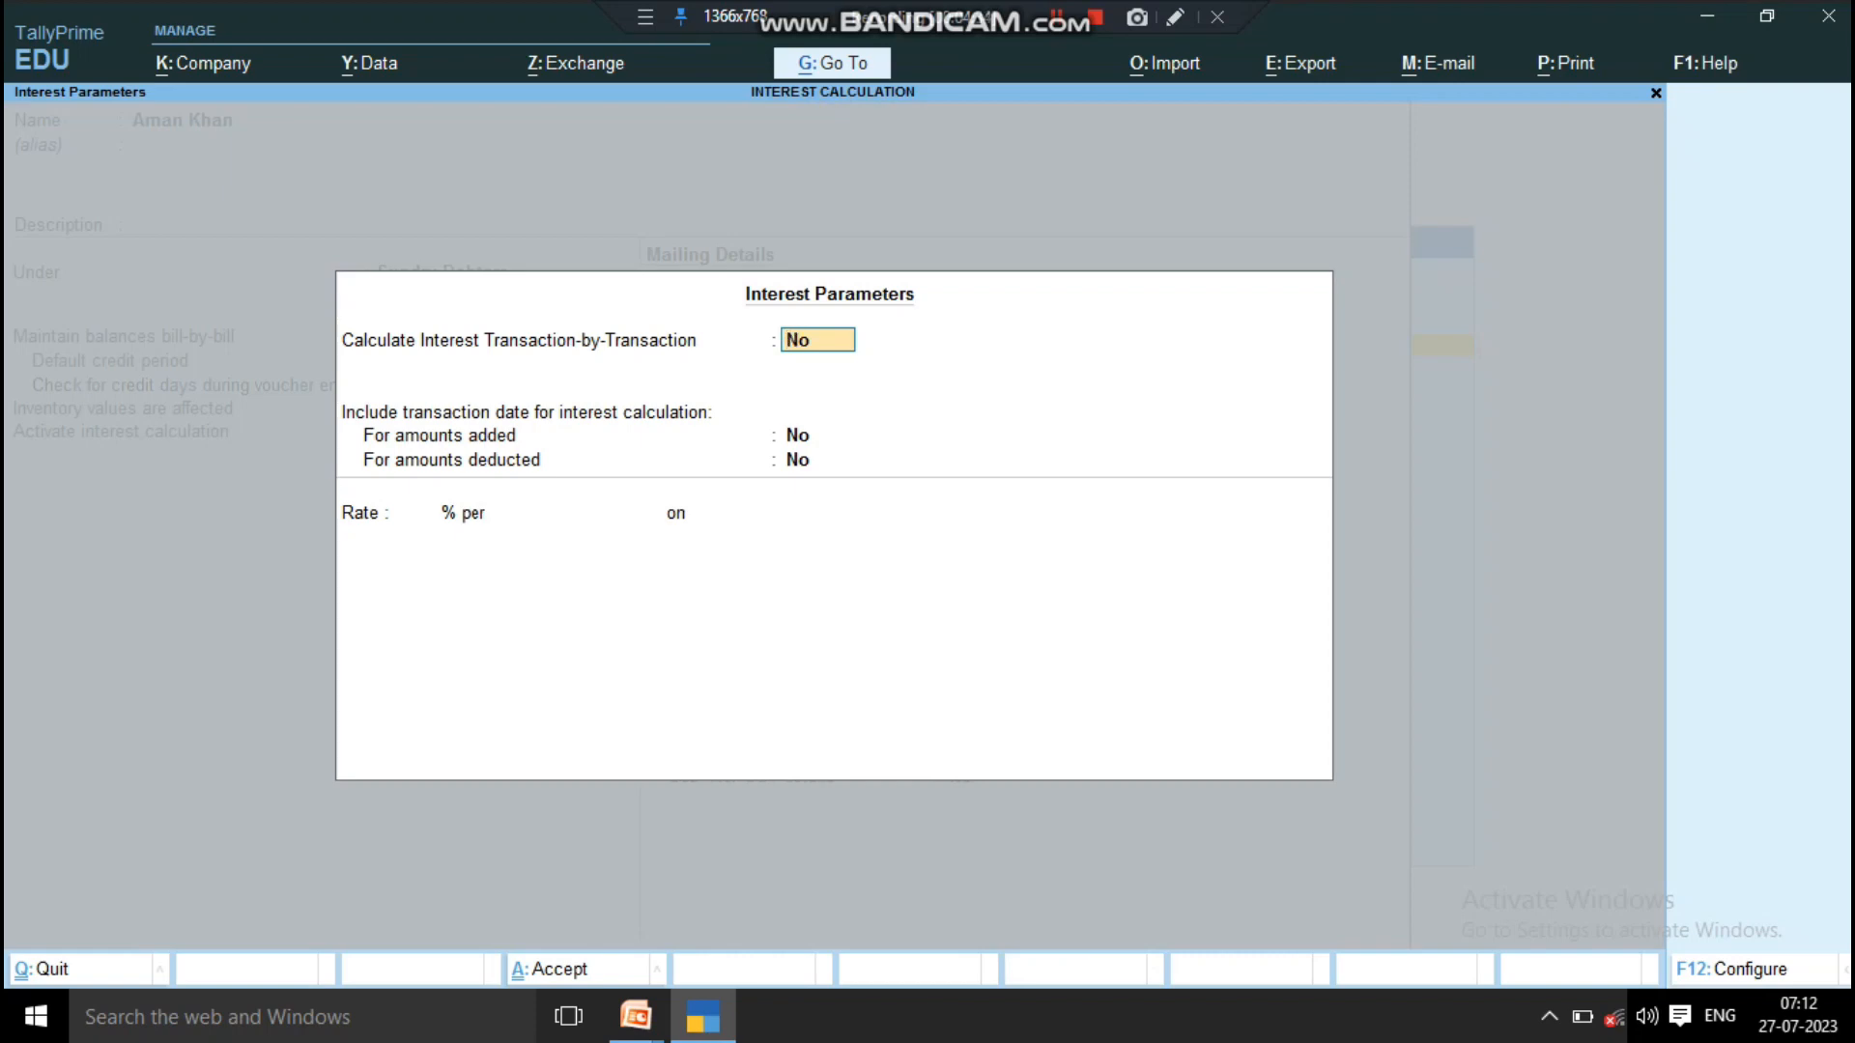
Step: Enable transaction-by-transaction interest without overriding parameters, and include the transaction date for amounts added but not for amounts deducted
{"action": "type", "text": "y"}
{"action": "key", "text": "Return"}
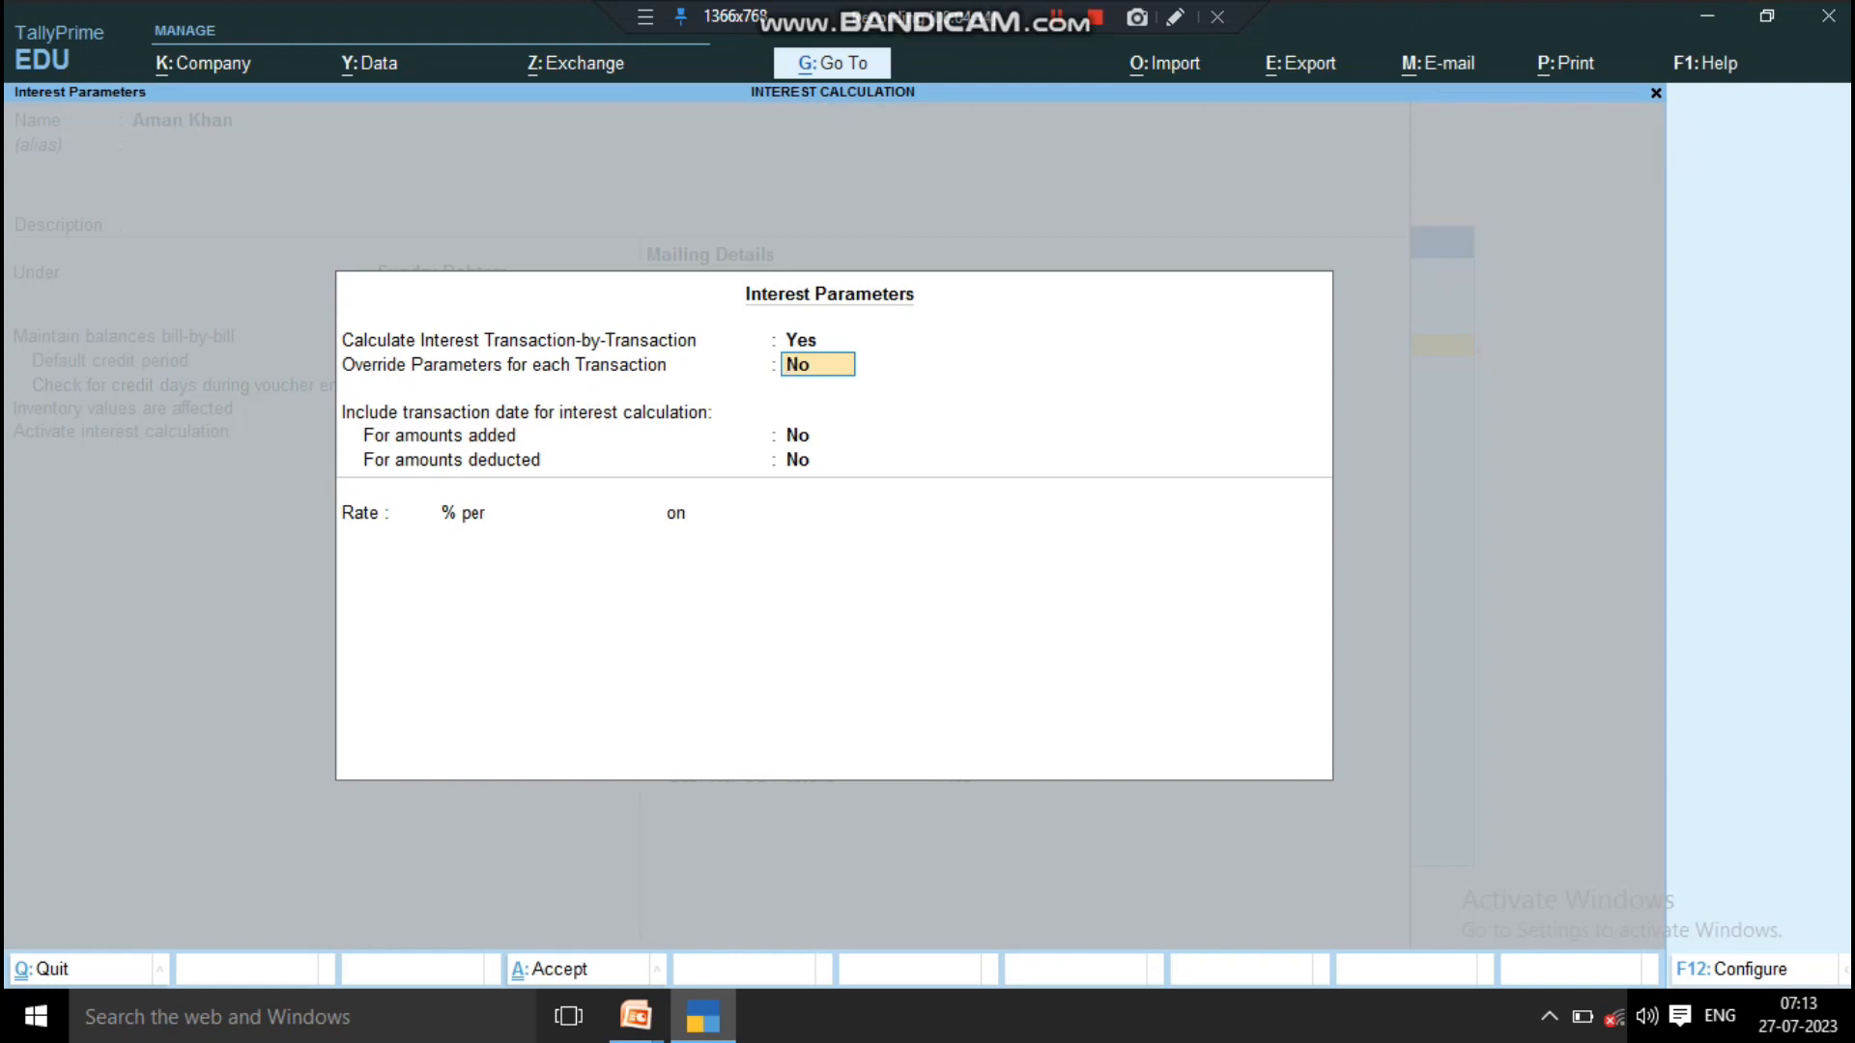
{"action": "key", "text": "Return"}
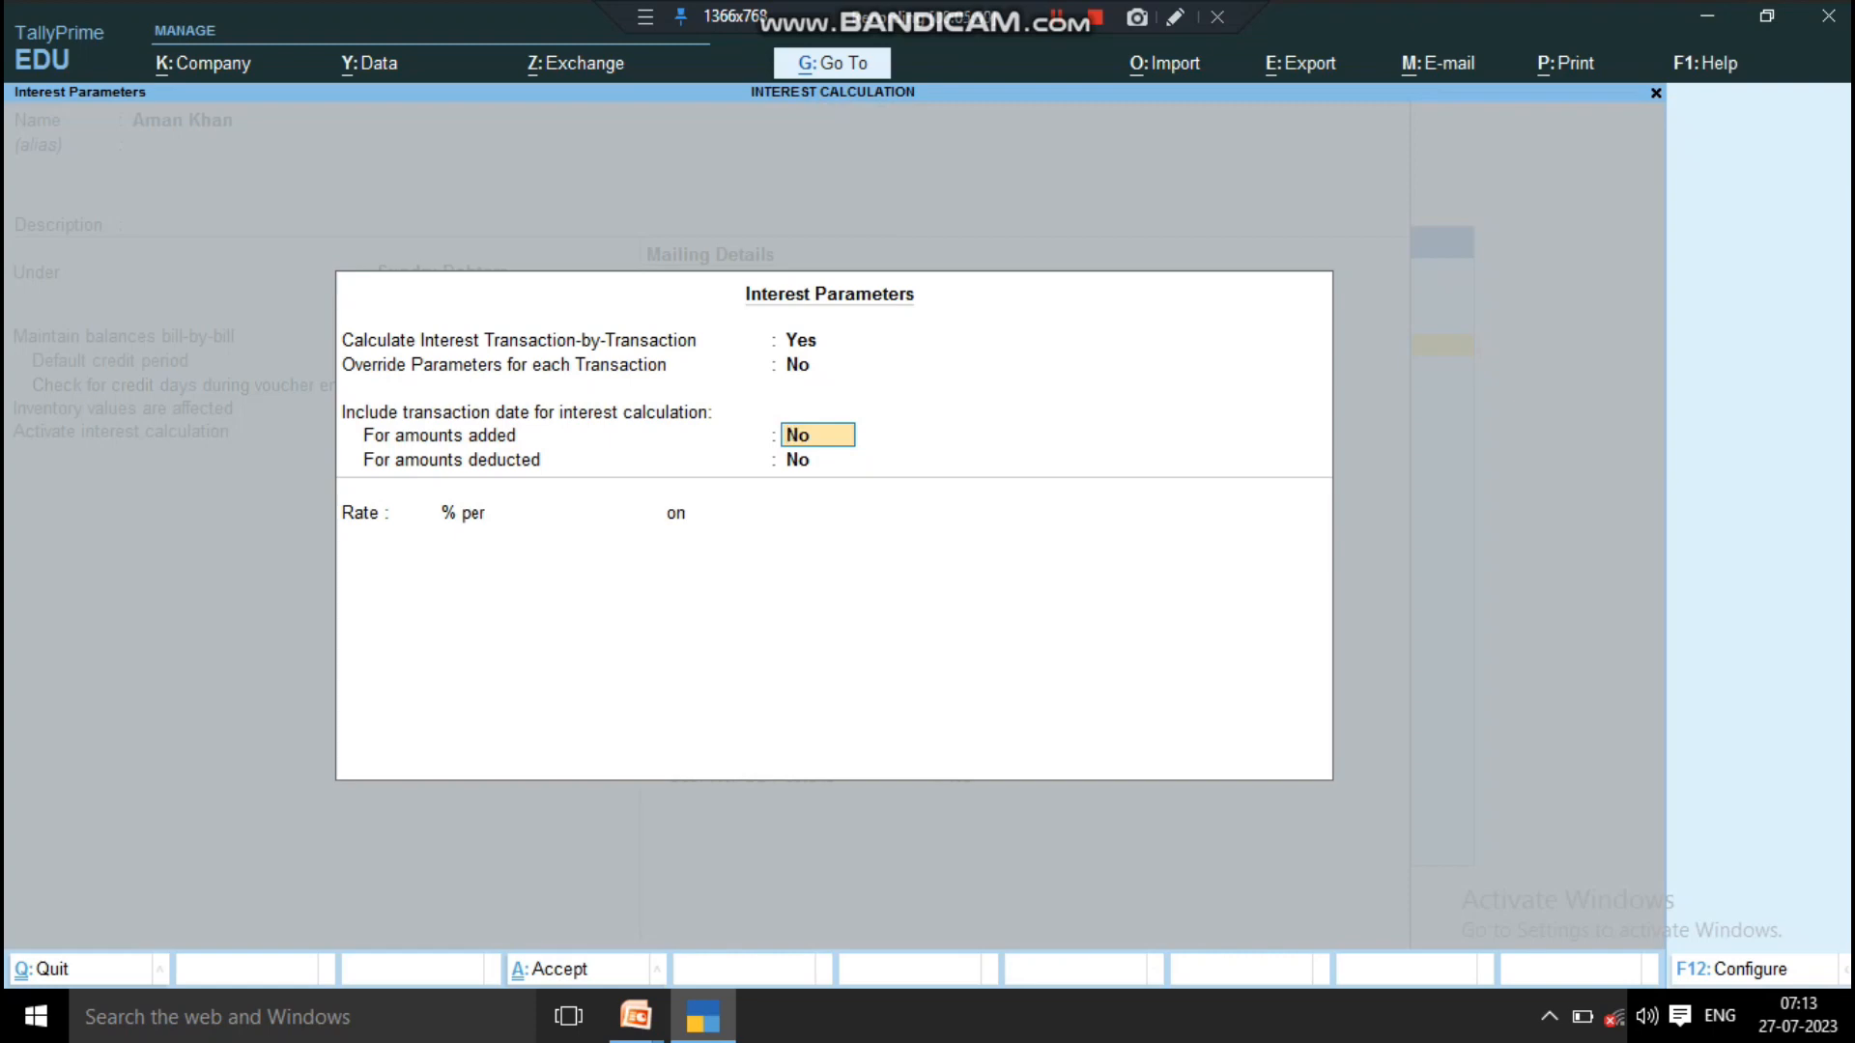
{"action": "type", "text": "y"}
{"action": "key", "text": "Return"}
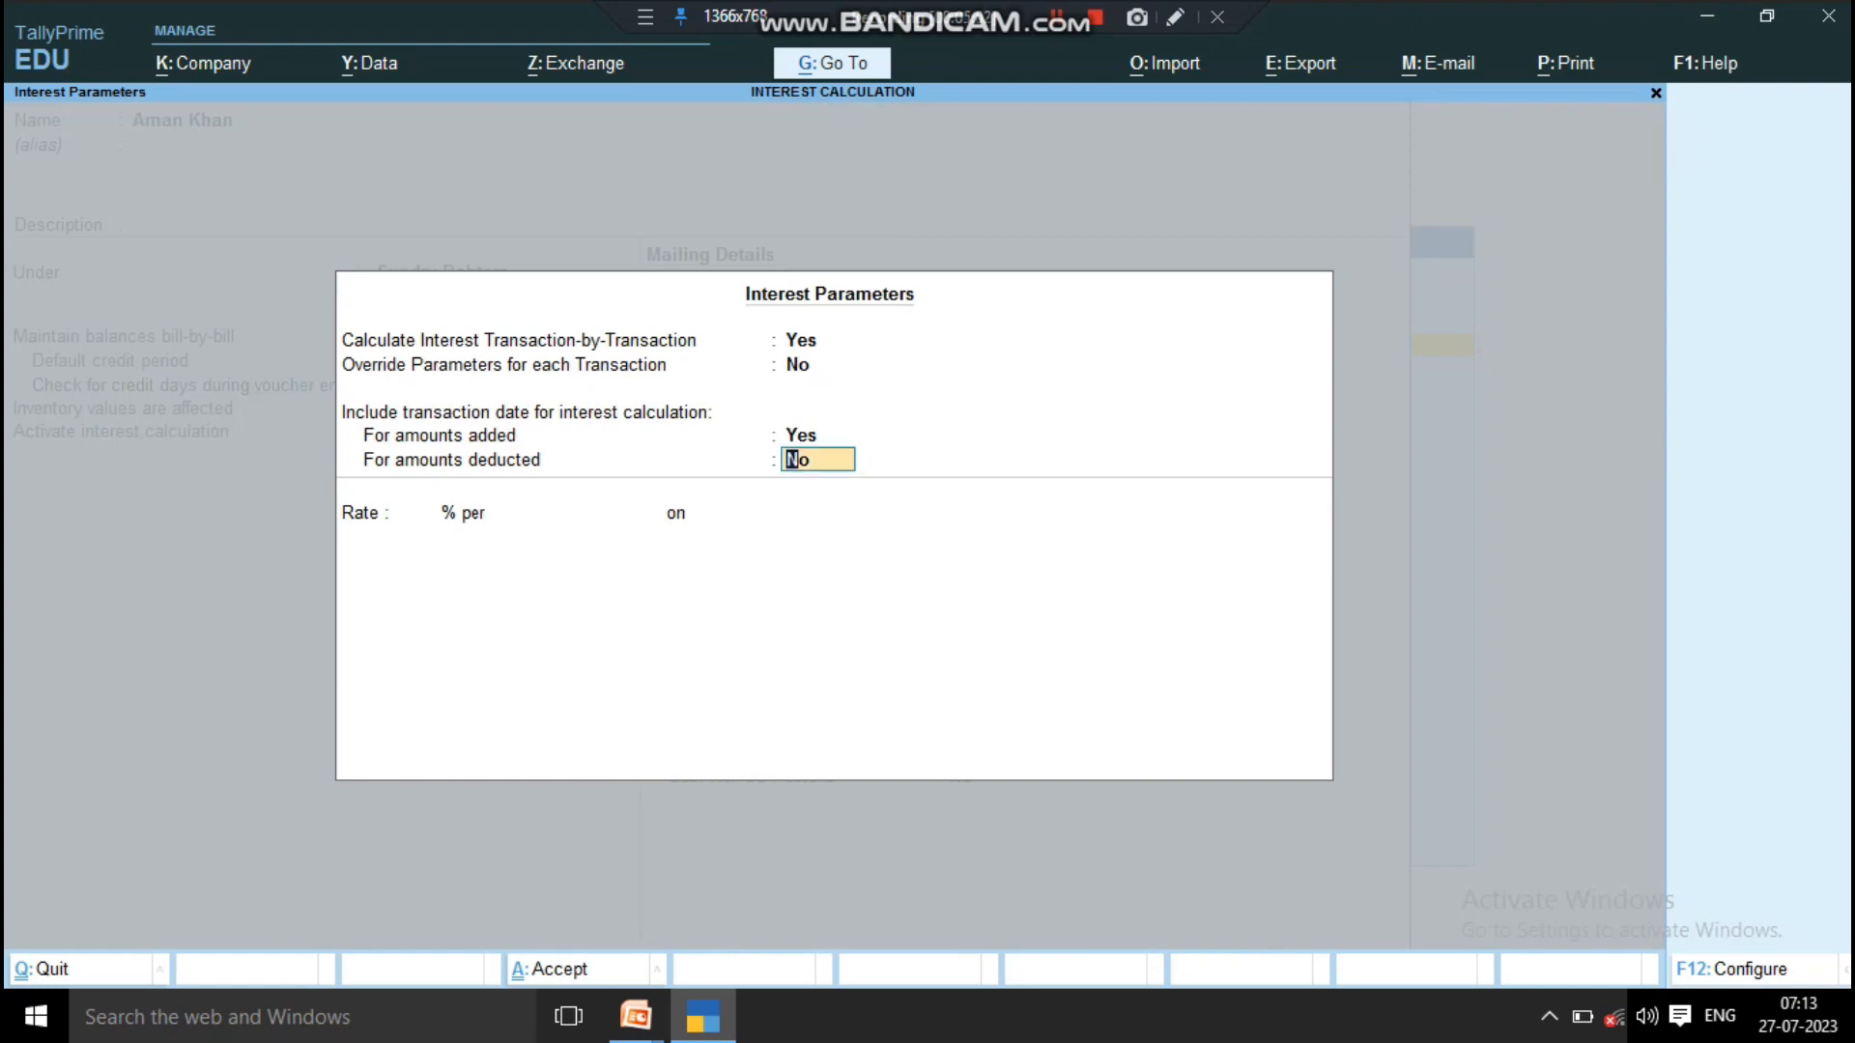
{"action": "key", "text": "Up"}
{"action": "key", "text": "Up"}
{"action": "key", "text": "Up"}
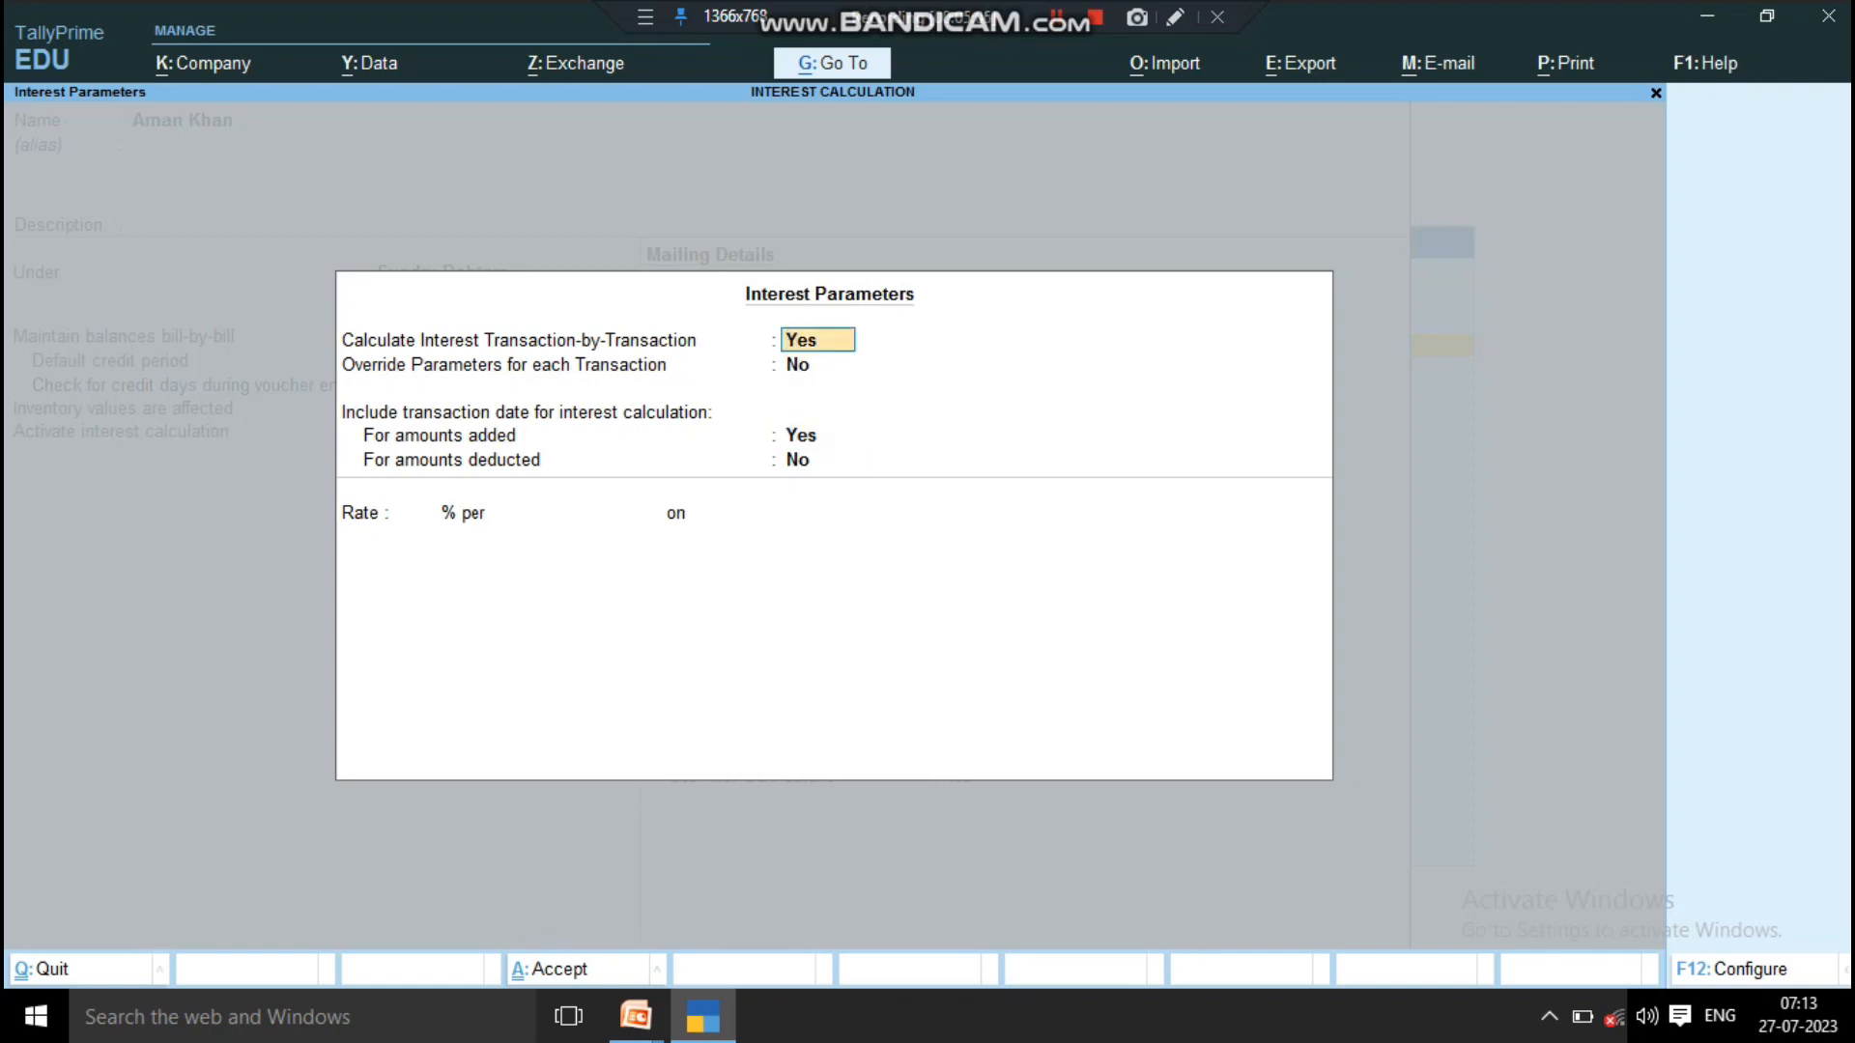
{"action": "key", "text": "Return"}
{"action": "key", "text": "Return"}
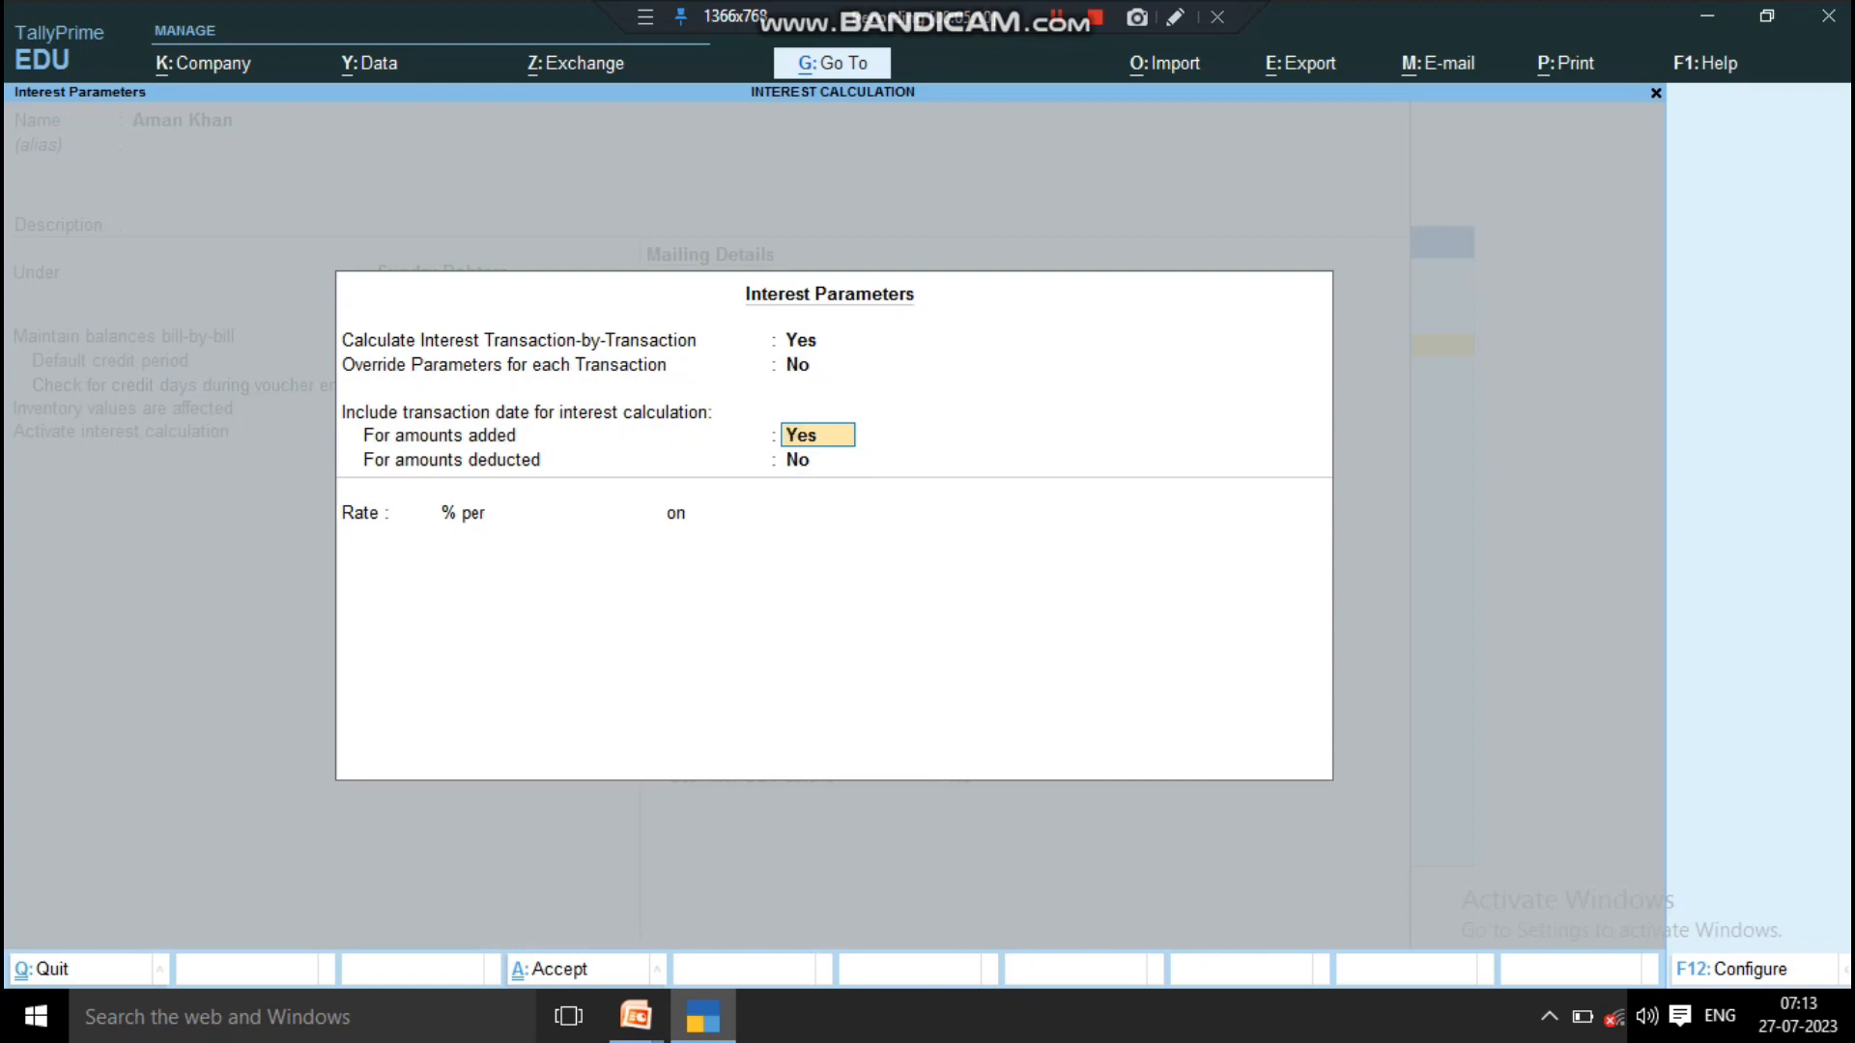
{"action": "key", "text": "Return"}
{"action": "key", "text": "Return"}
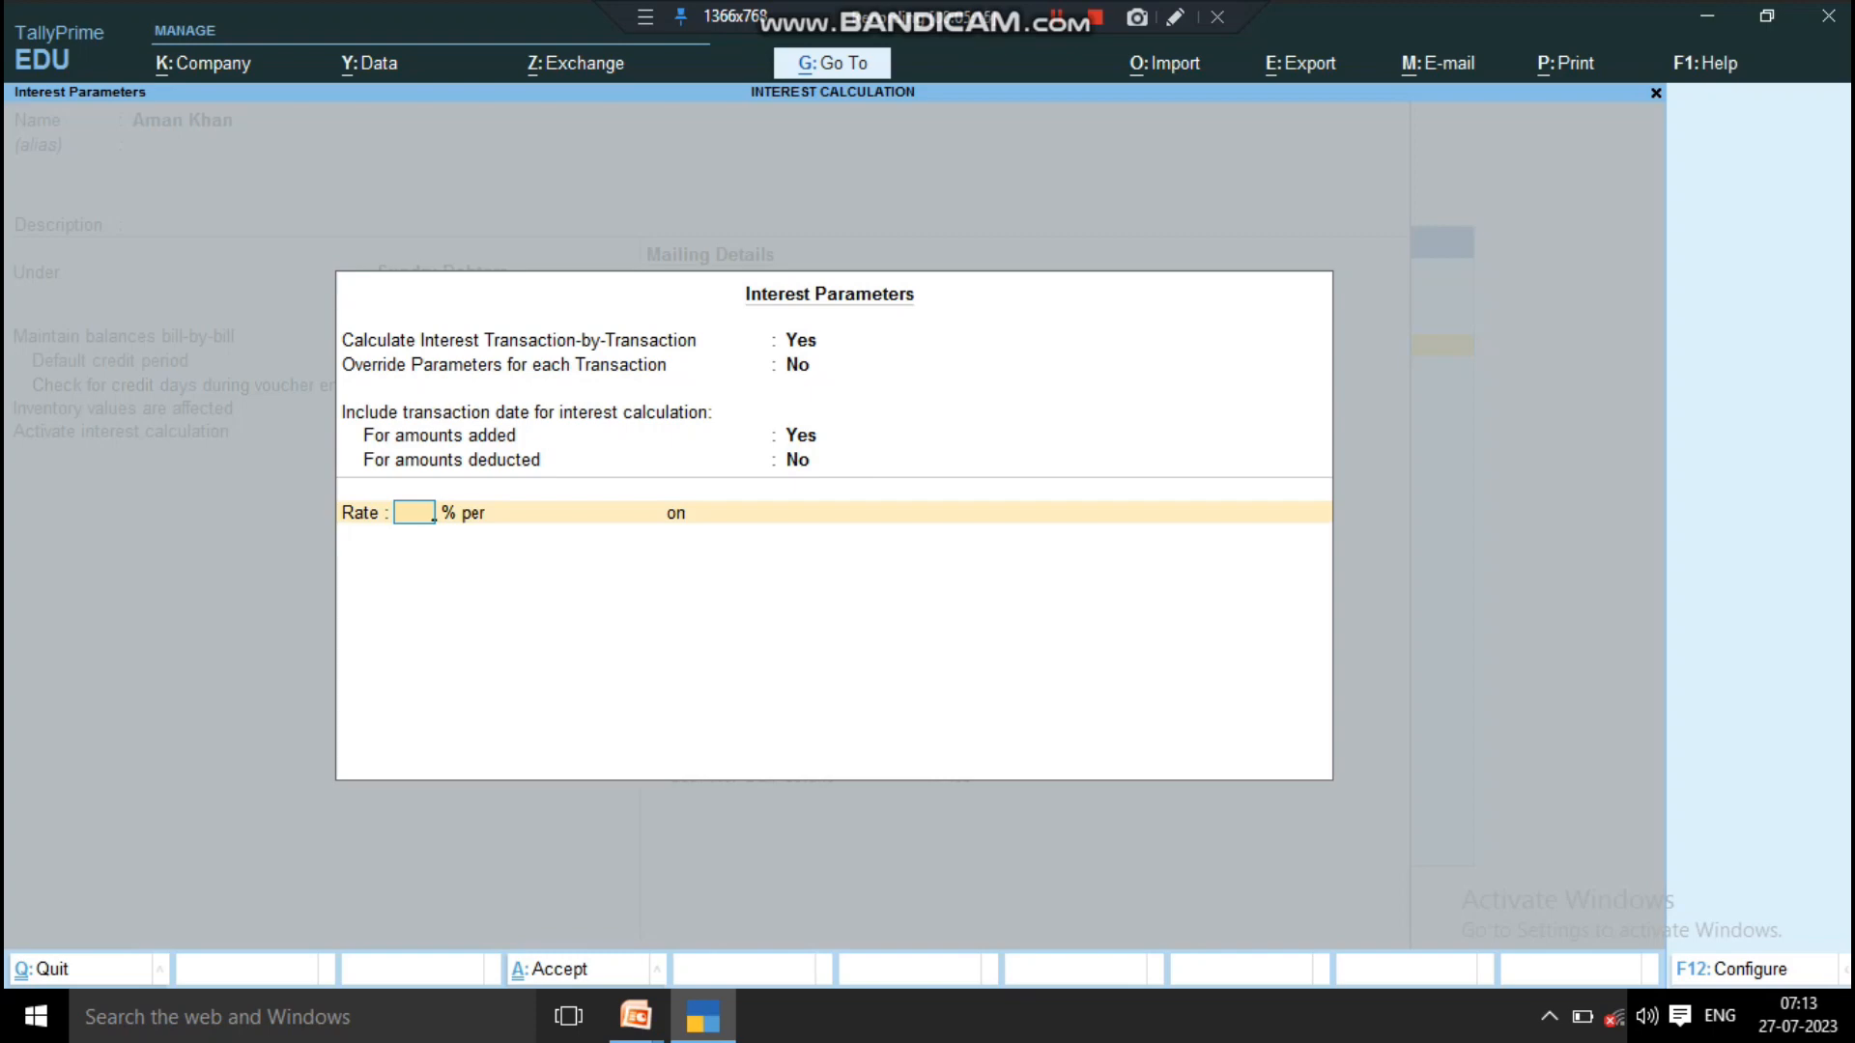
Step: Set the interest rate to 1% per Calendar Year
{"action": "type", "text": "1"}
{"action": "key", "text": "Return"}
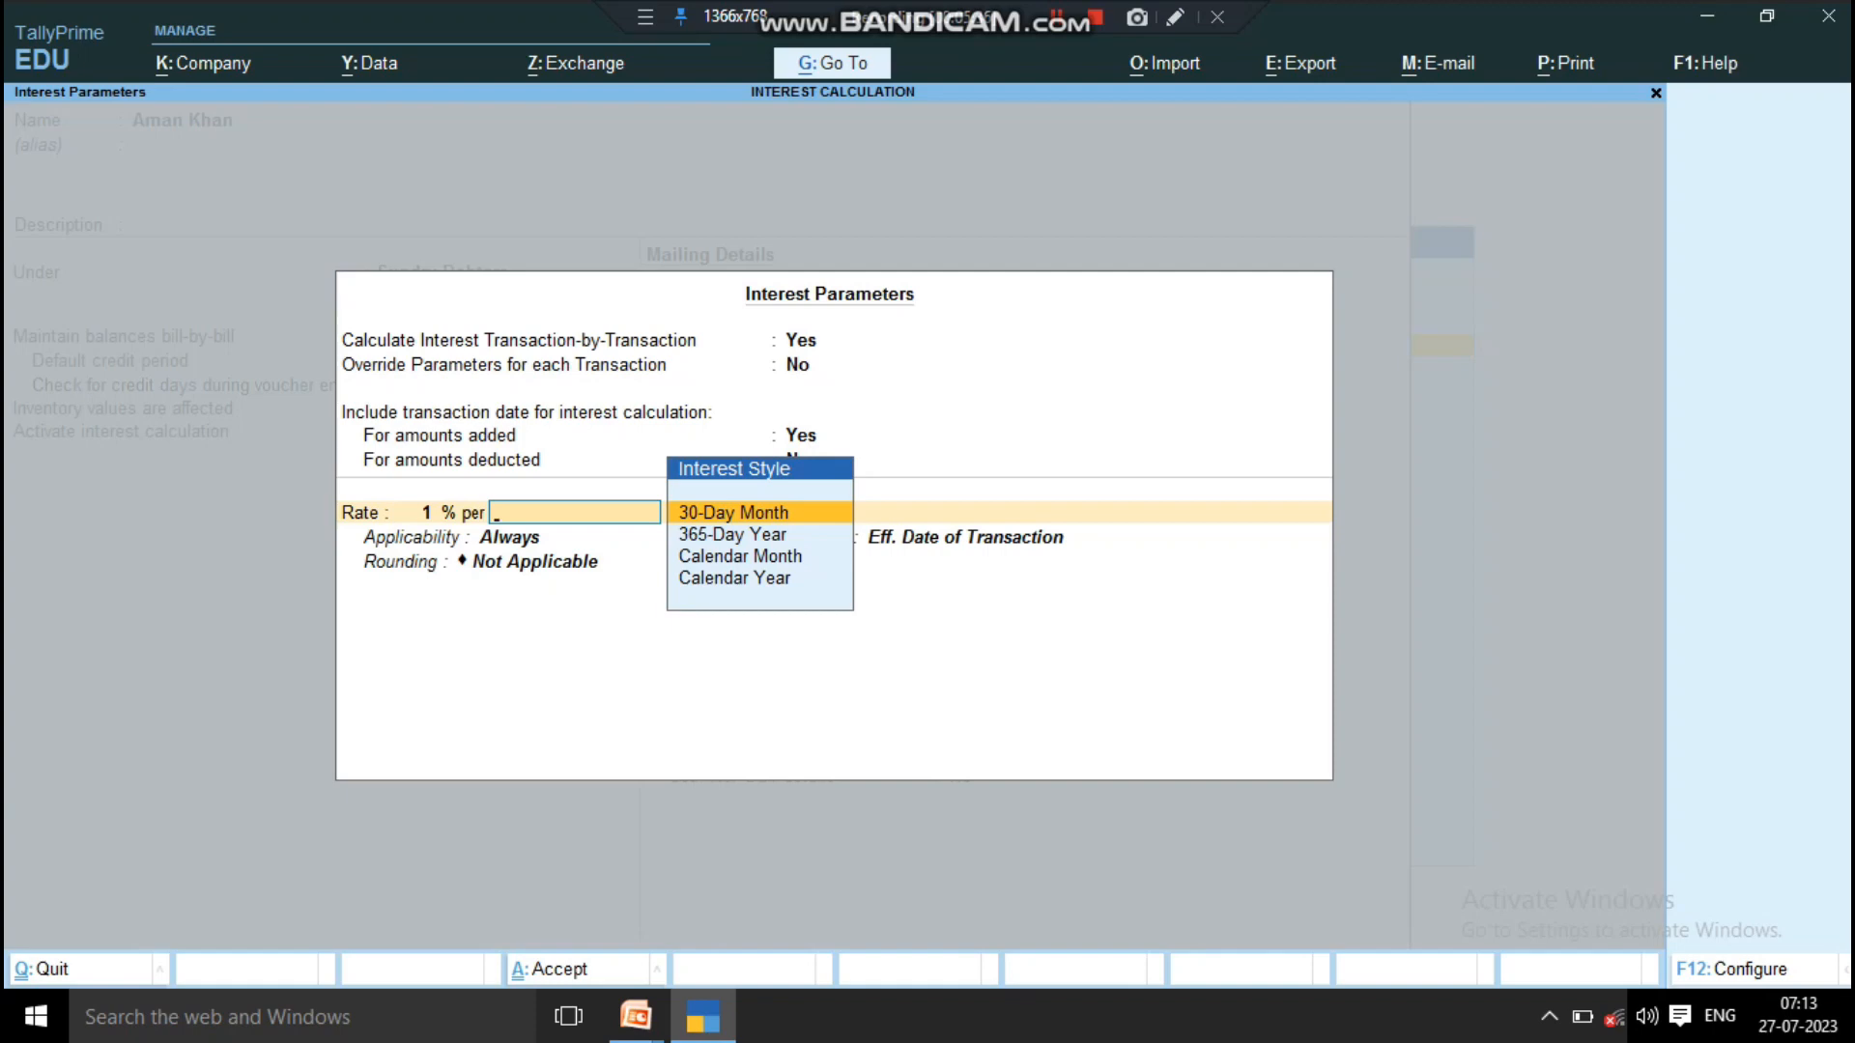
{"action": "key", "text": "Down"}
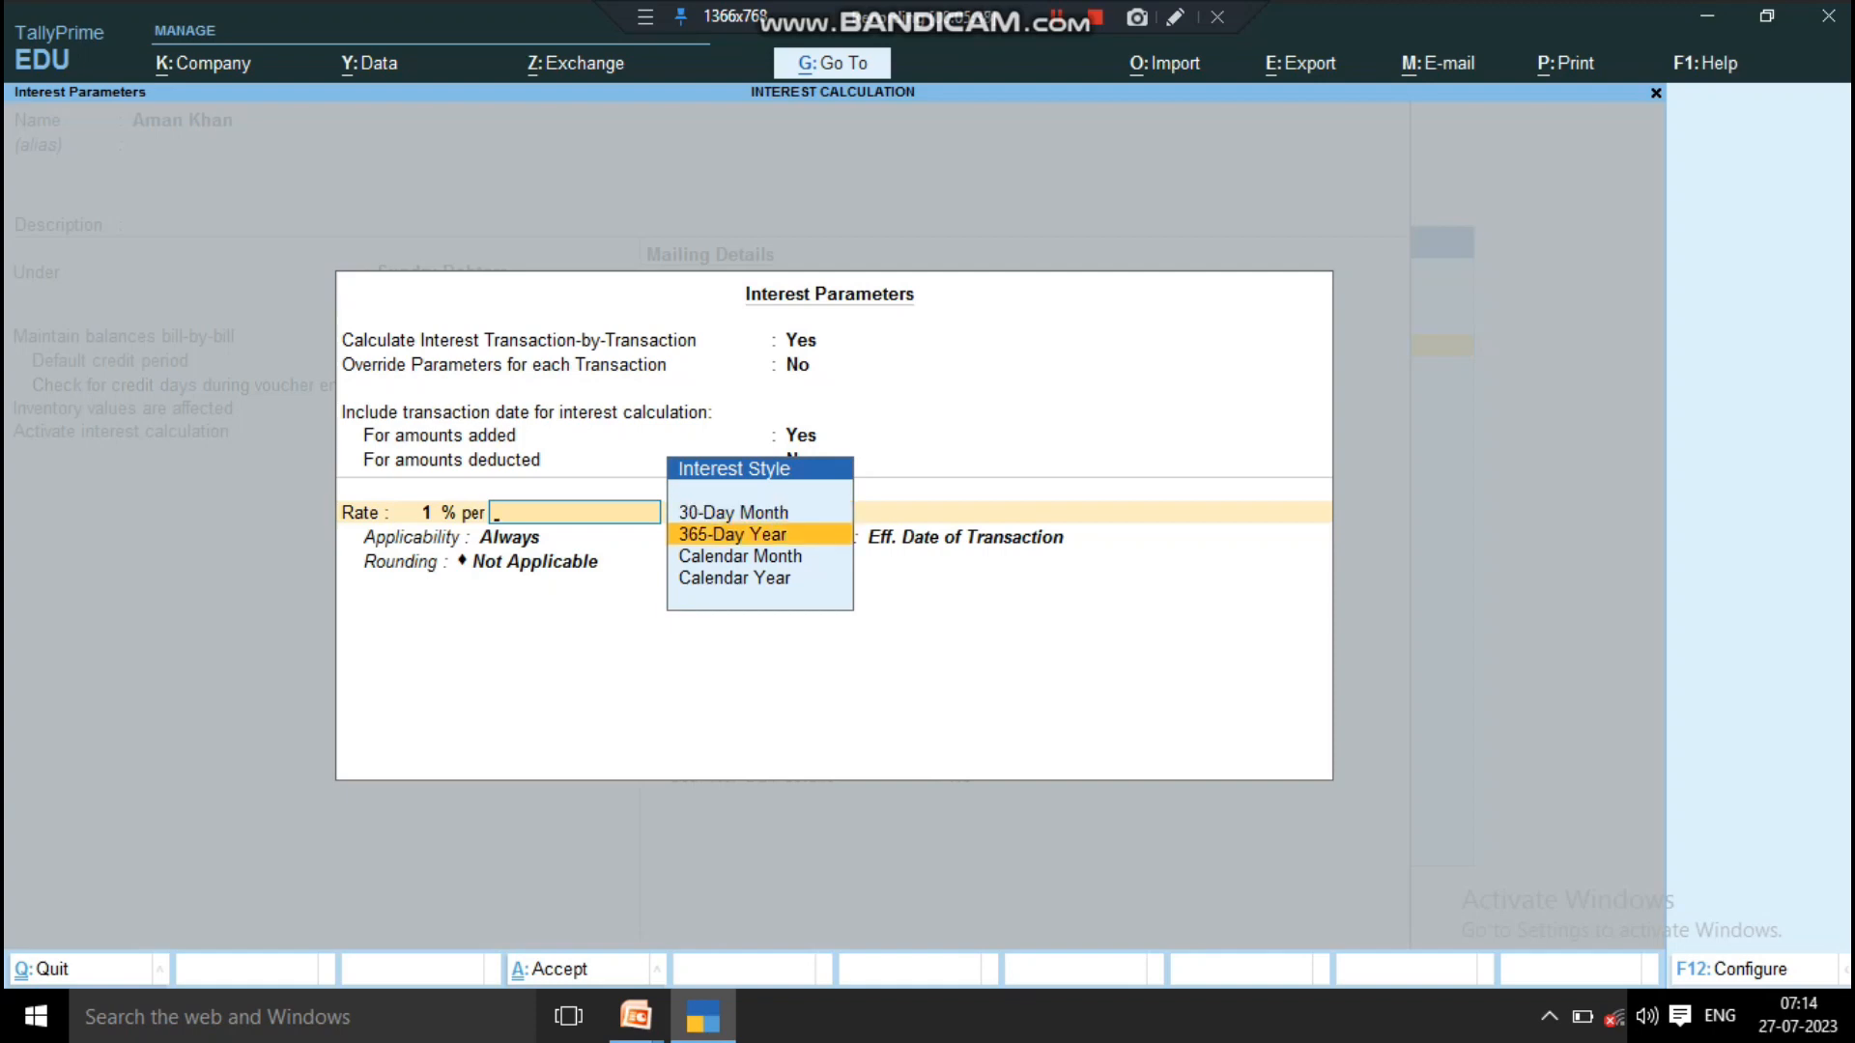
{"action": "key", "text": "Down"}
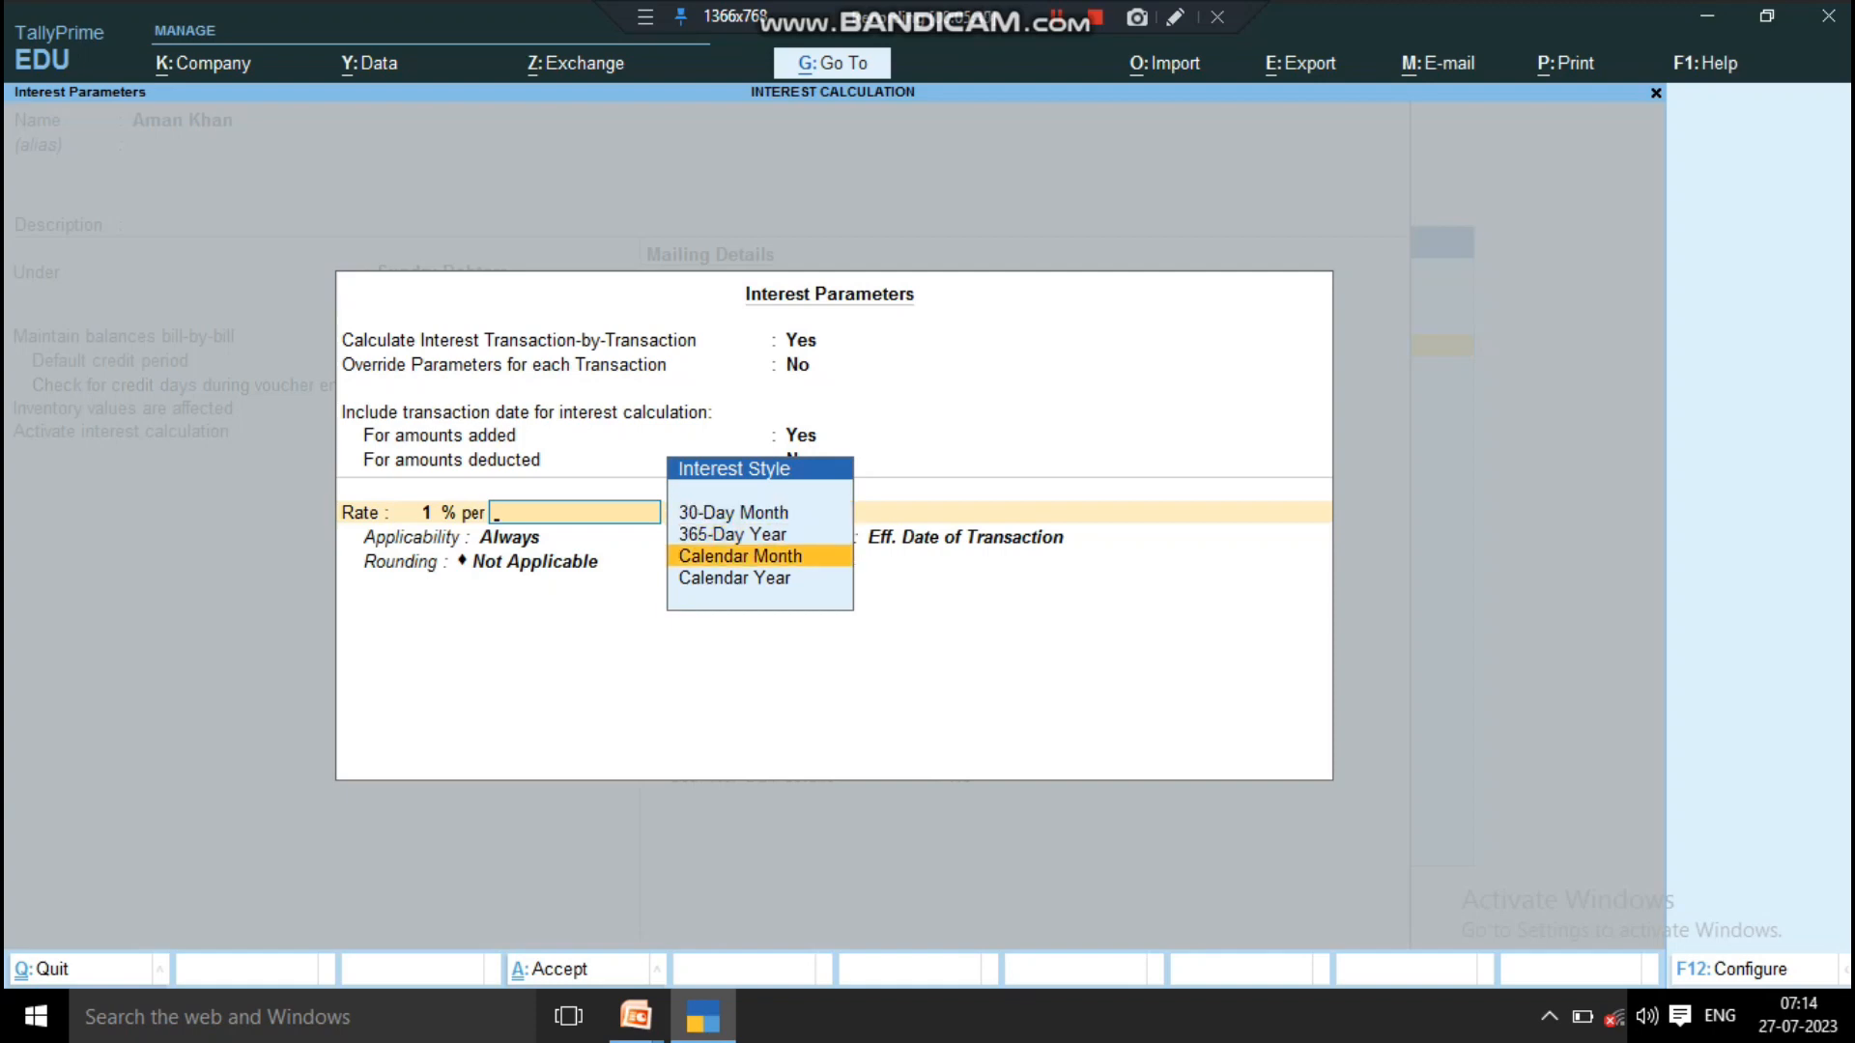
{"action": "key", "text": "Down"}
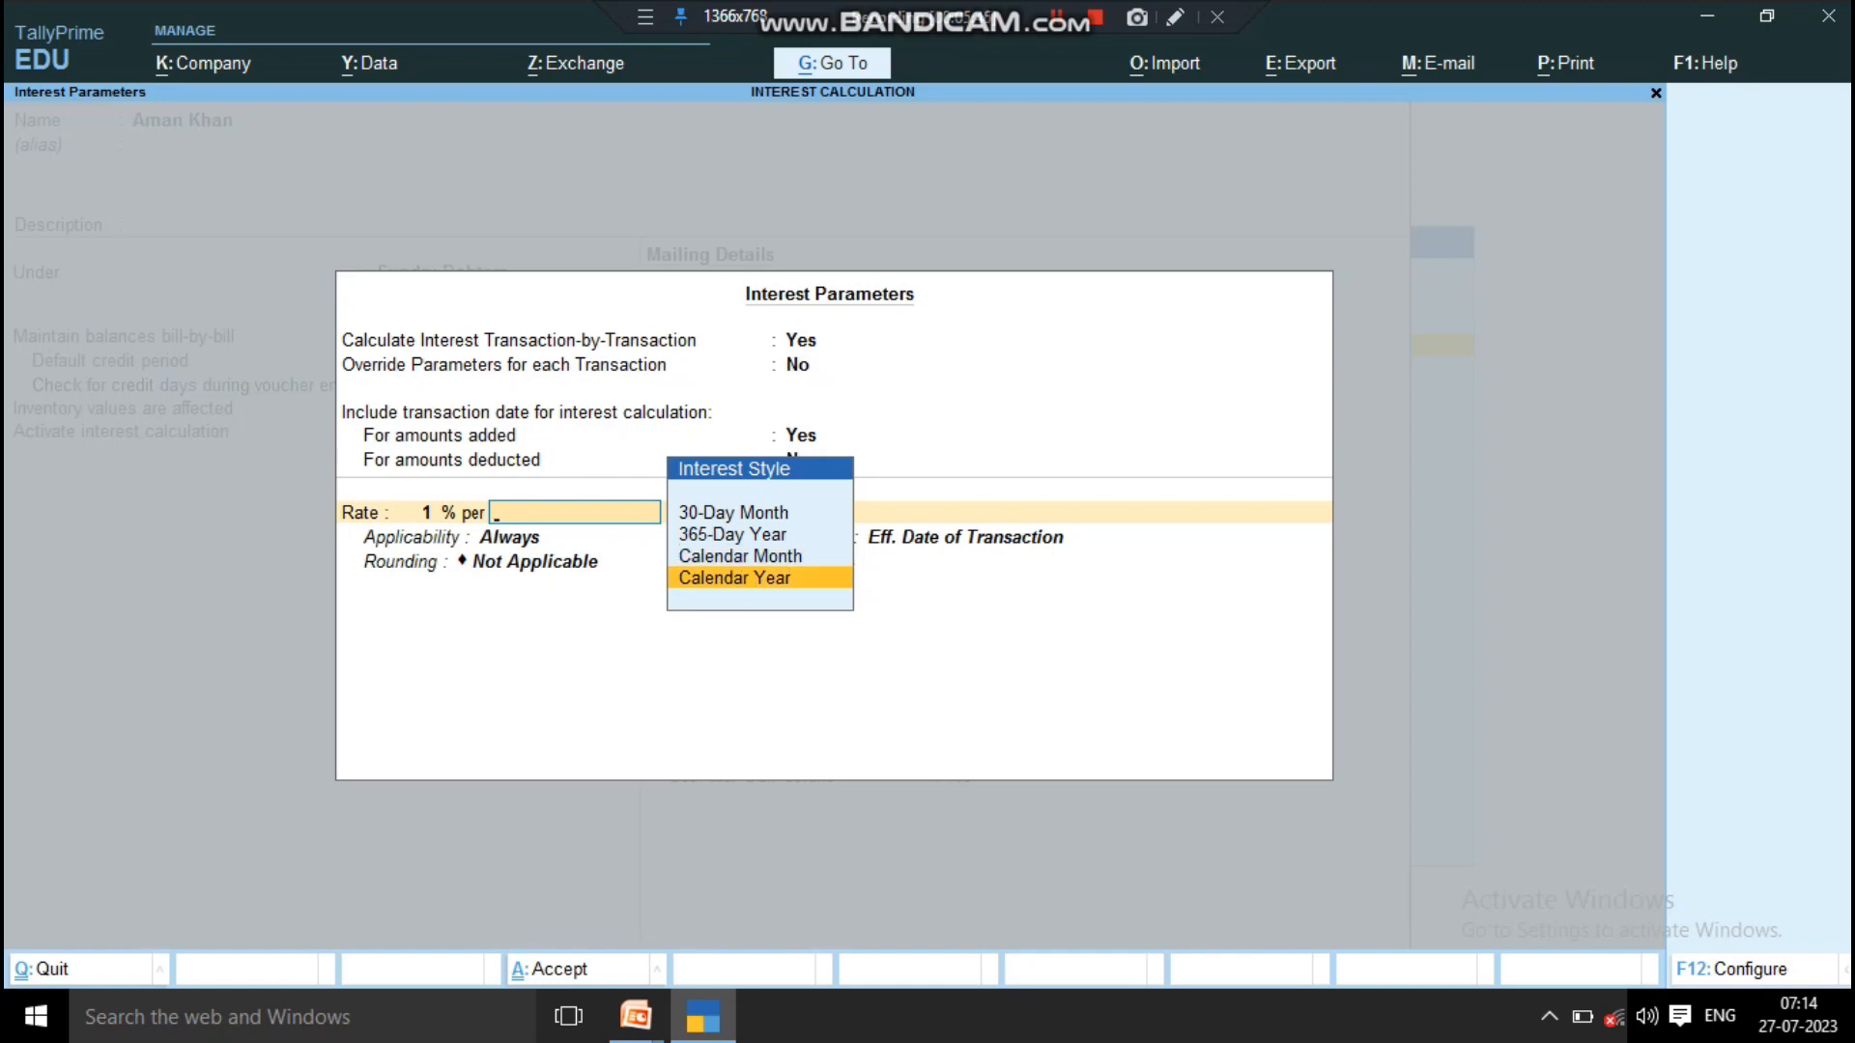
{"action": "key", "text": "Up"}
{"action": "key", "text": "Up"}
{"action": "key", "text": "Up"}
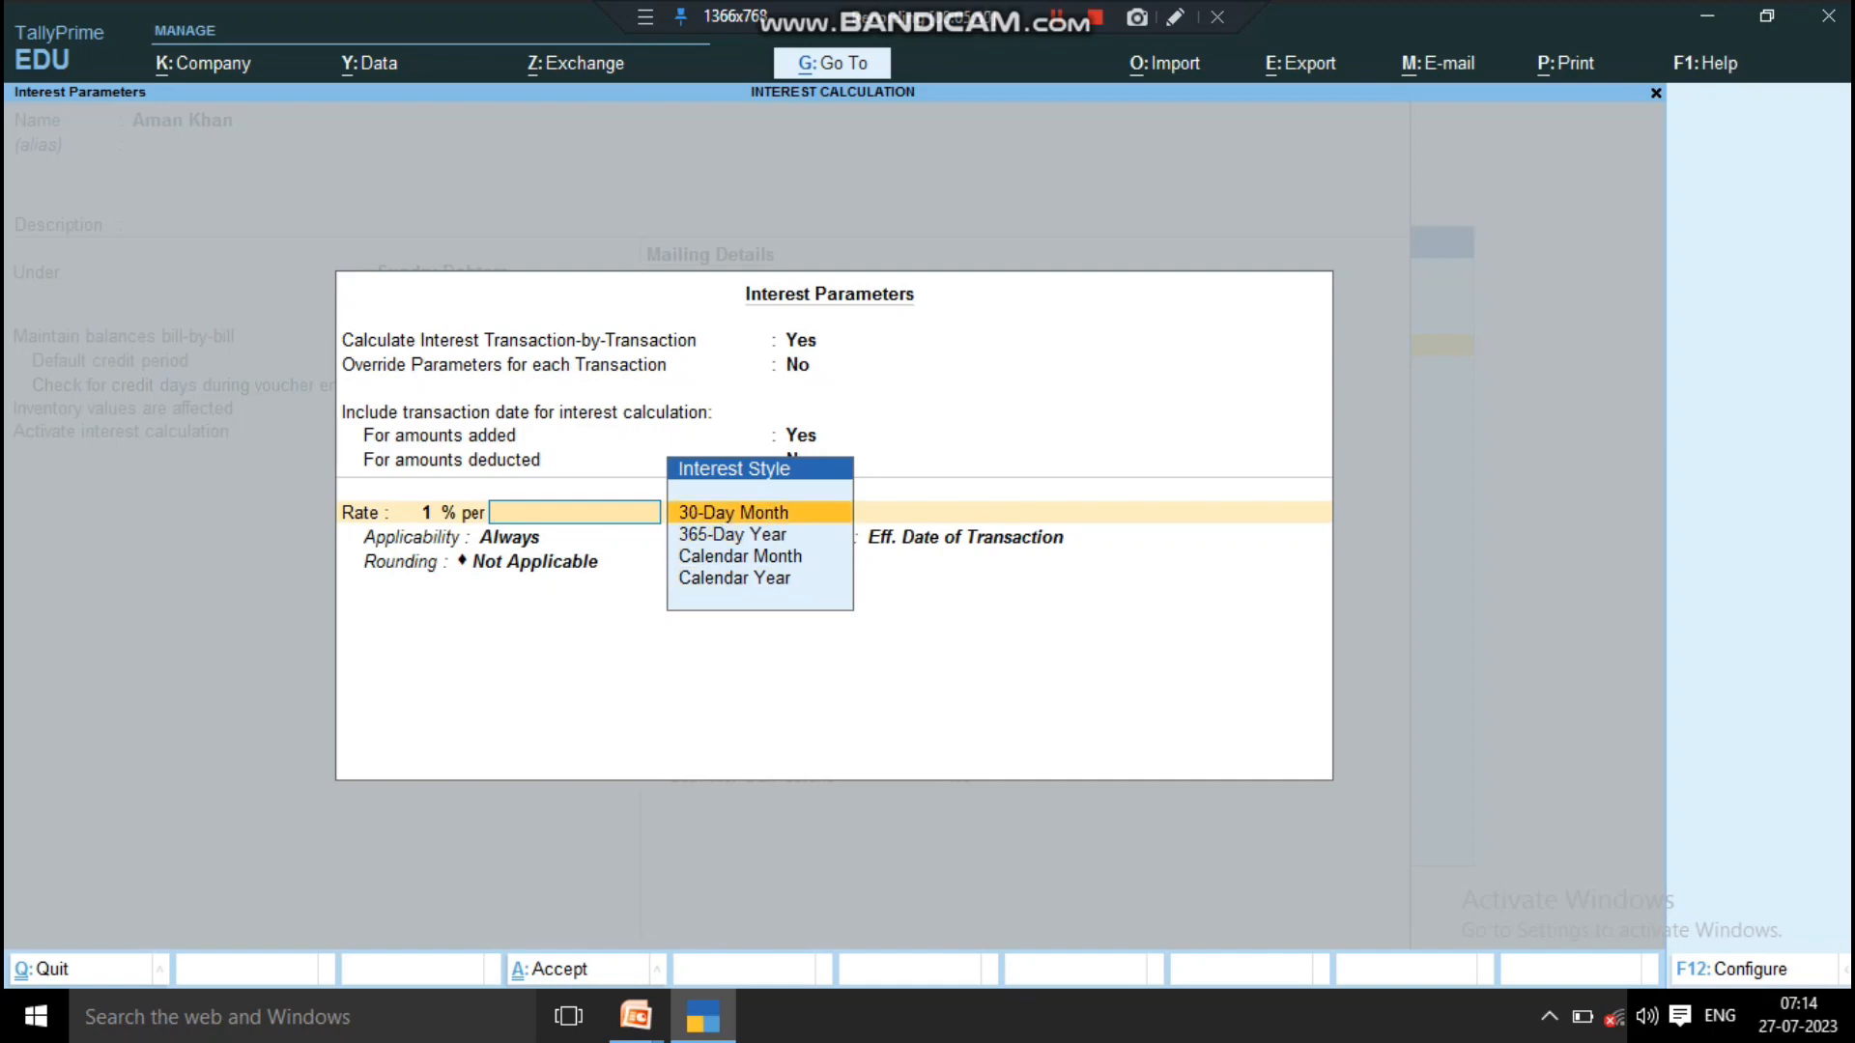
{"action": "key", "text": "Down"}
{"action": "key", "text": "Down"}
{"action": "key", "text": "Down"}
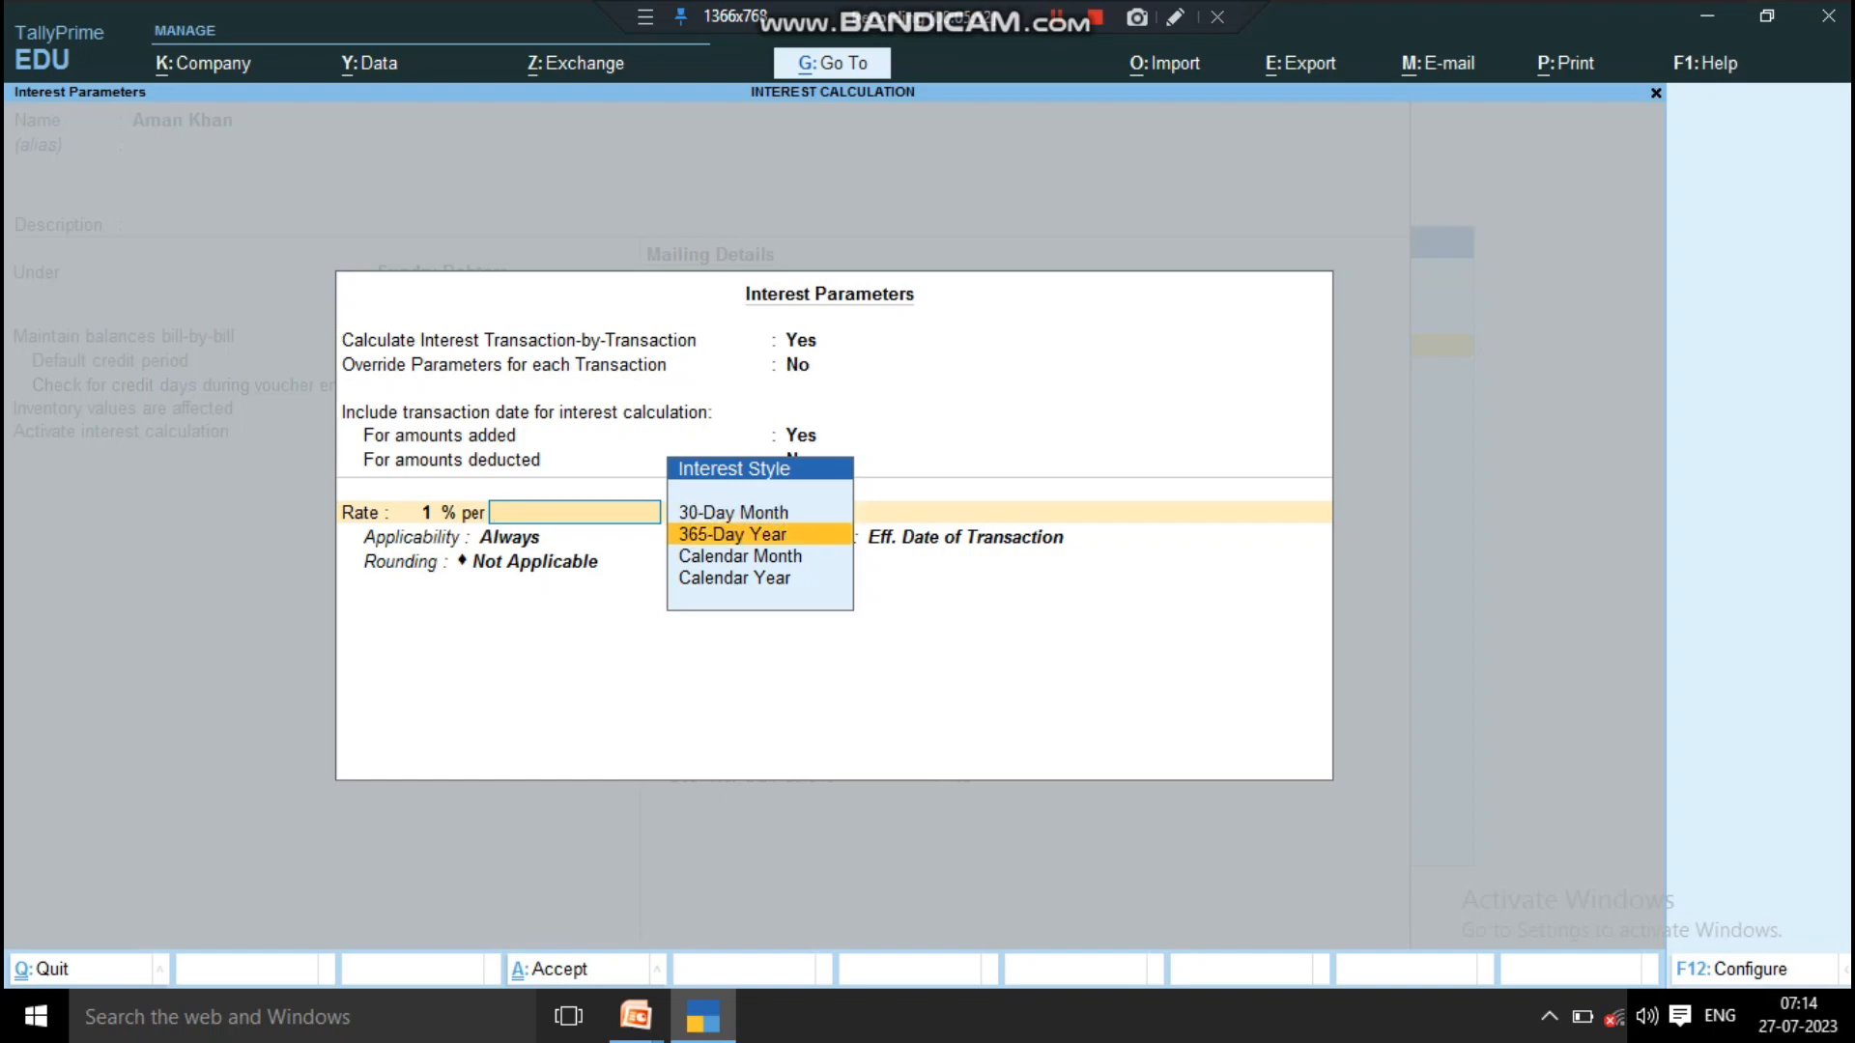
{"action": "key", "text": "Return"}
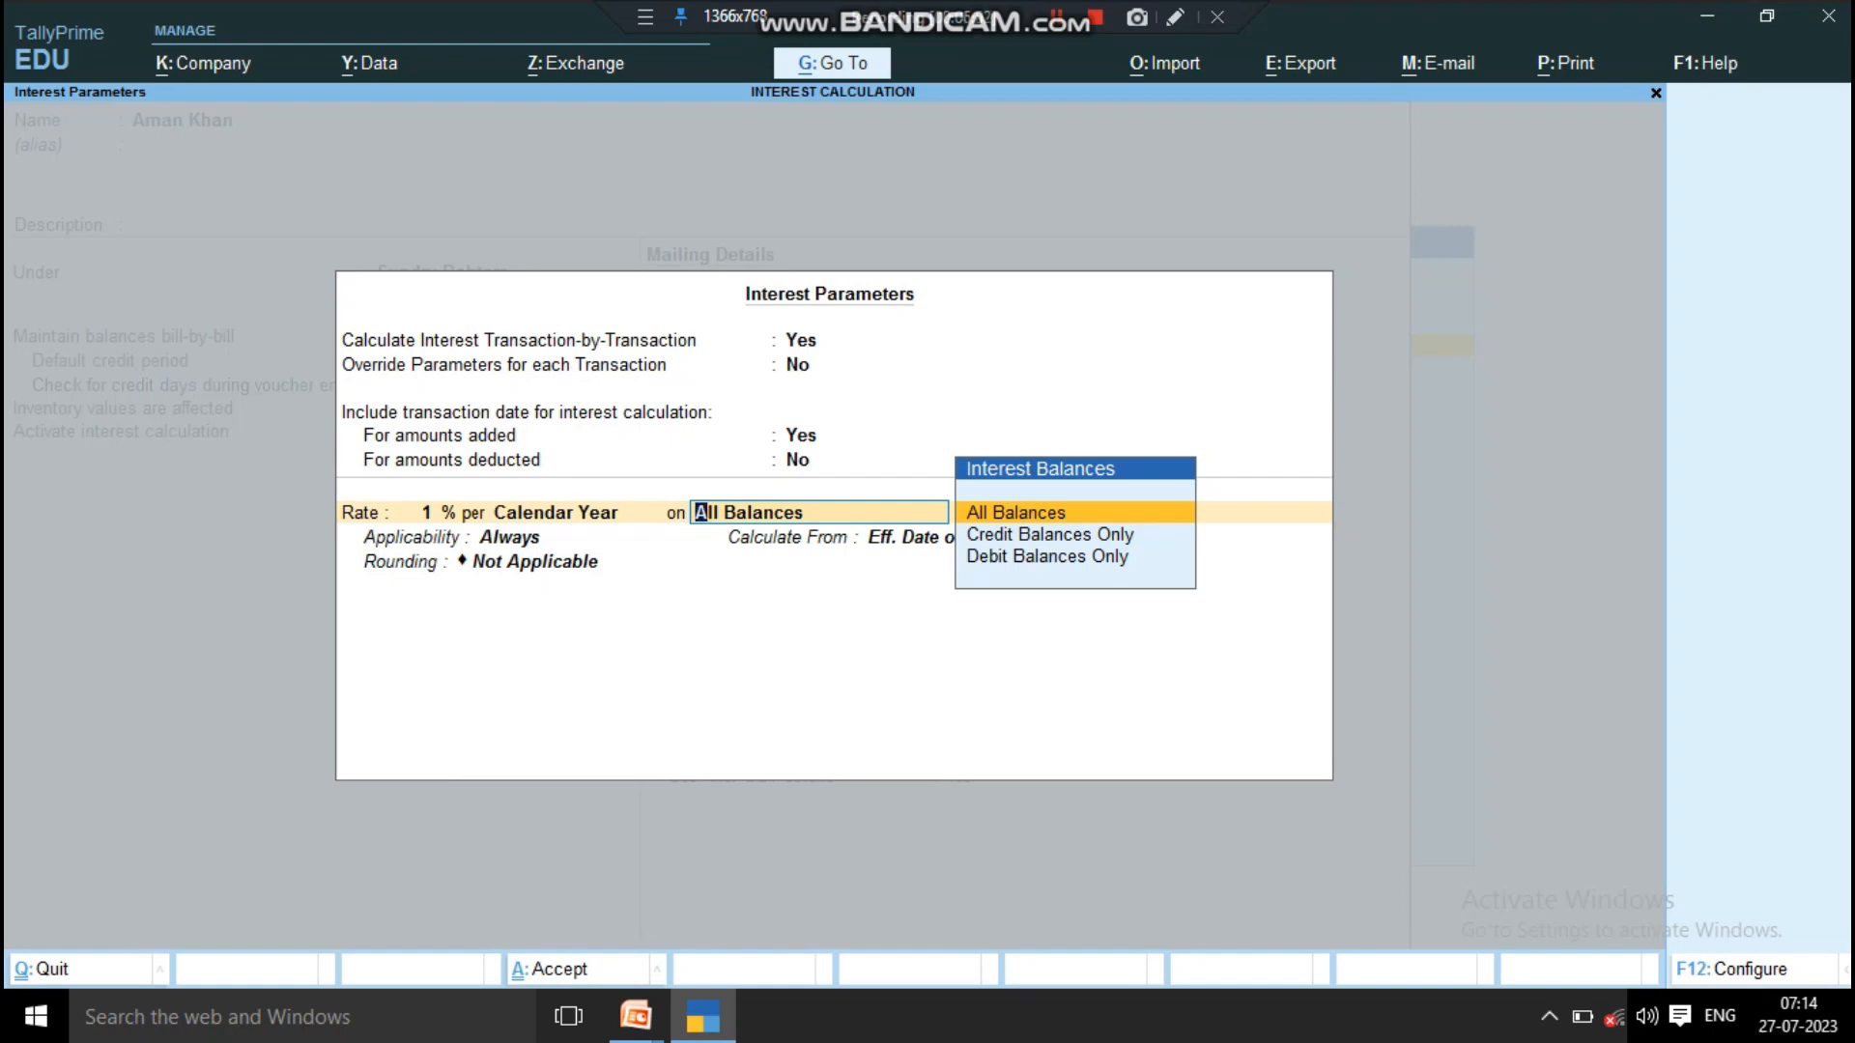
Step: Charge the interest on Debit Balances Only, with its applicability set to Always
{"action": "key", "text": "Down"}
{"action": "key", "text": "Down"}
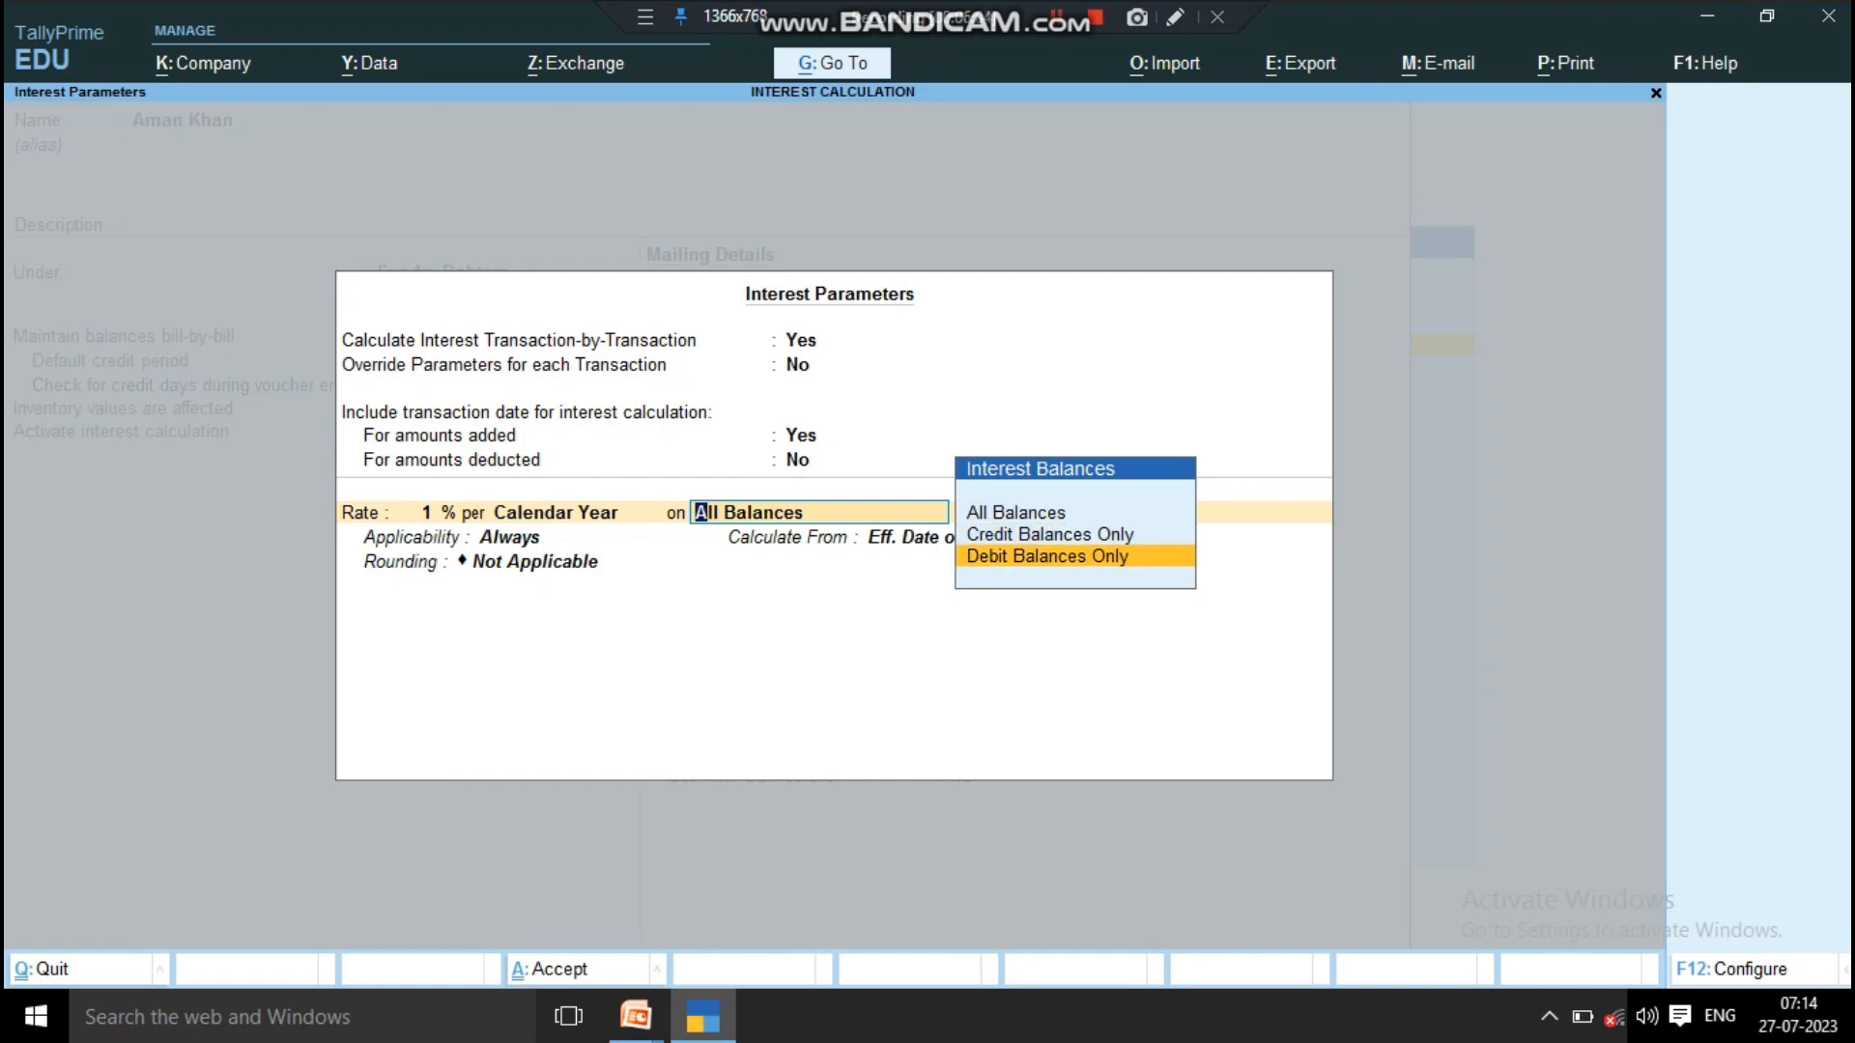
{"action": "key", "text": "Return"}
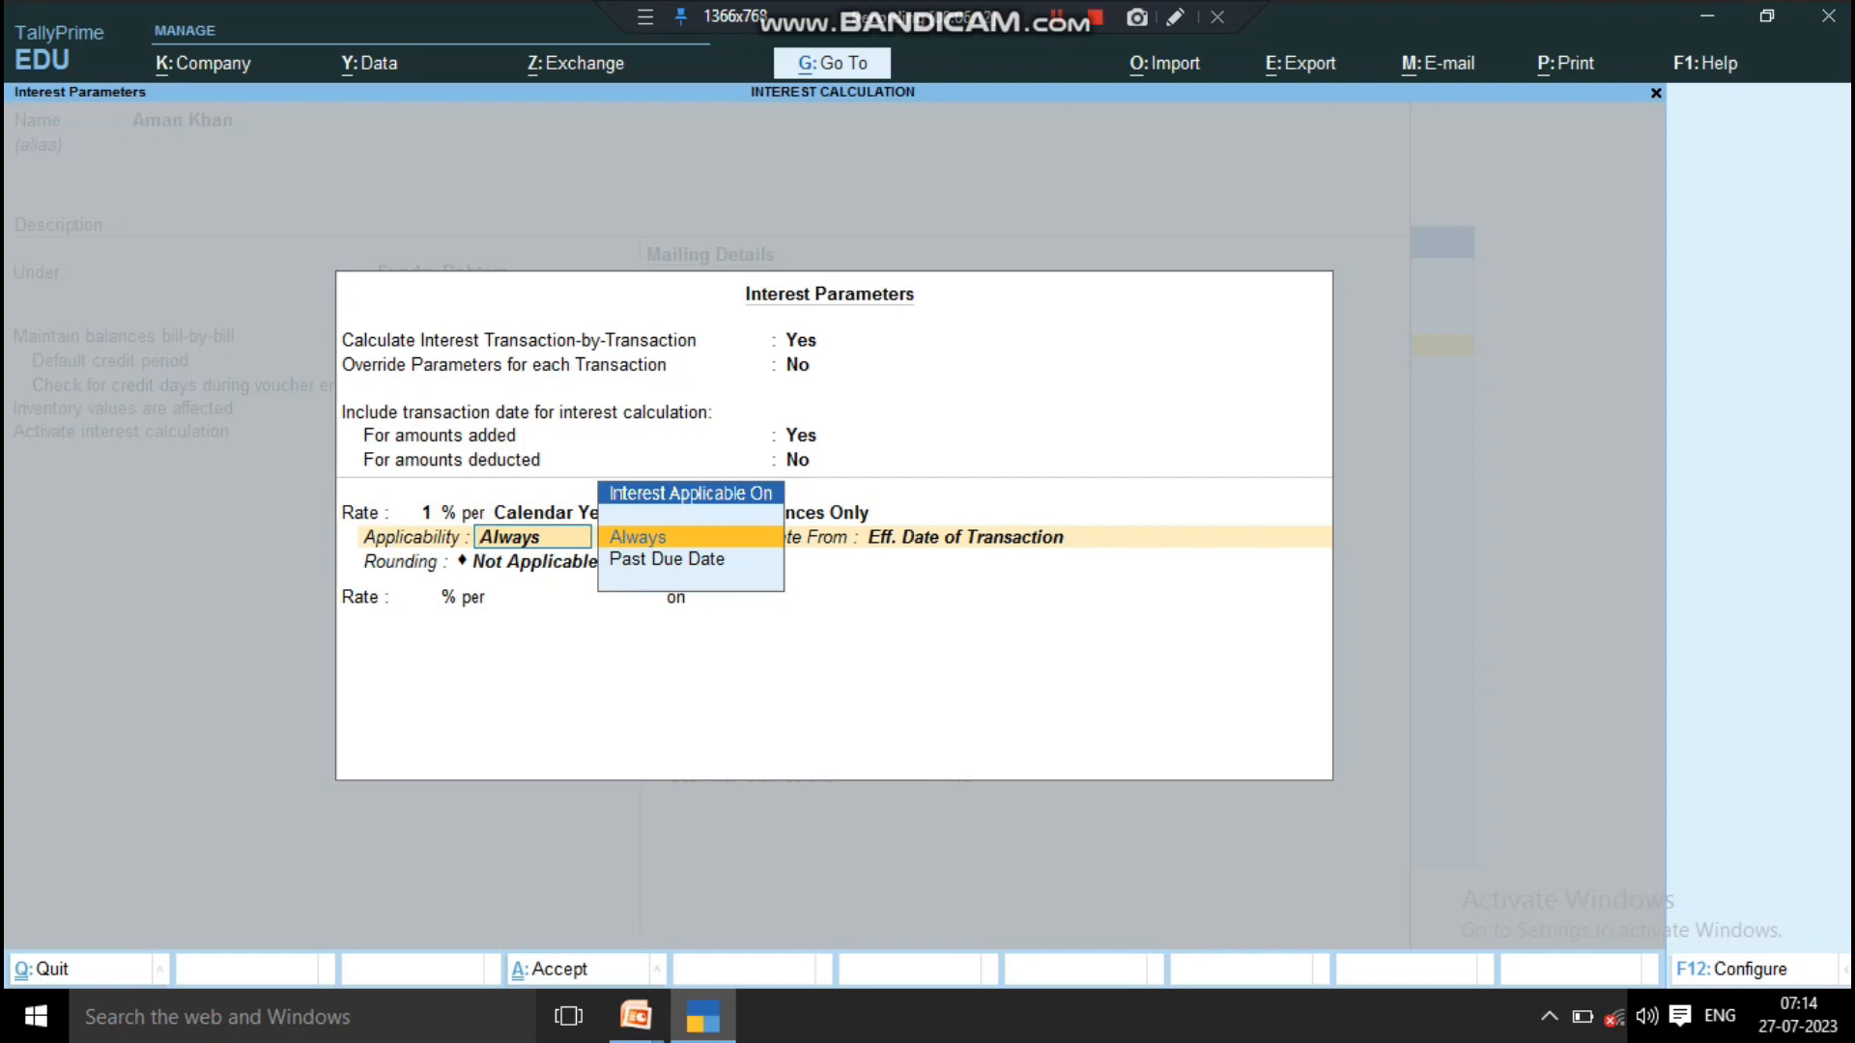
{"action": "key", "text": "Down"}
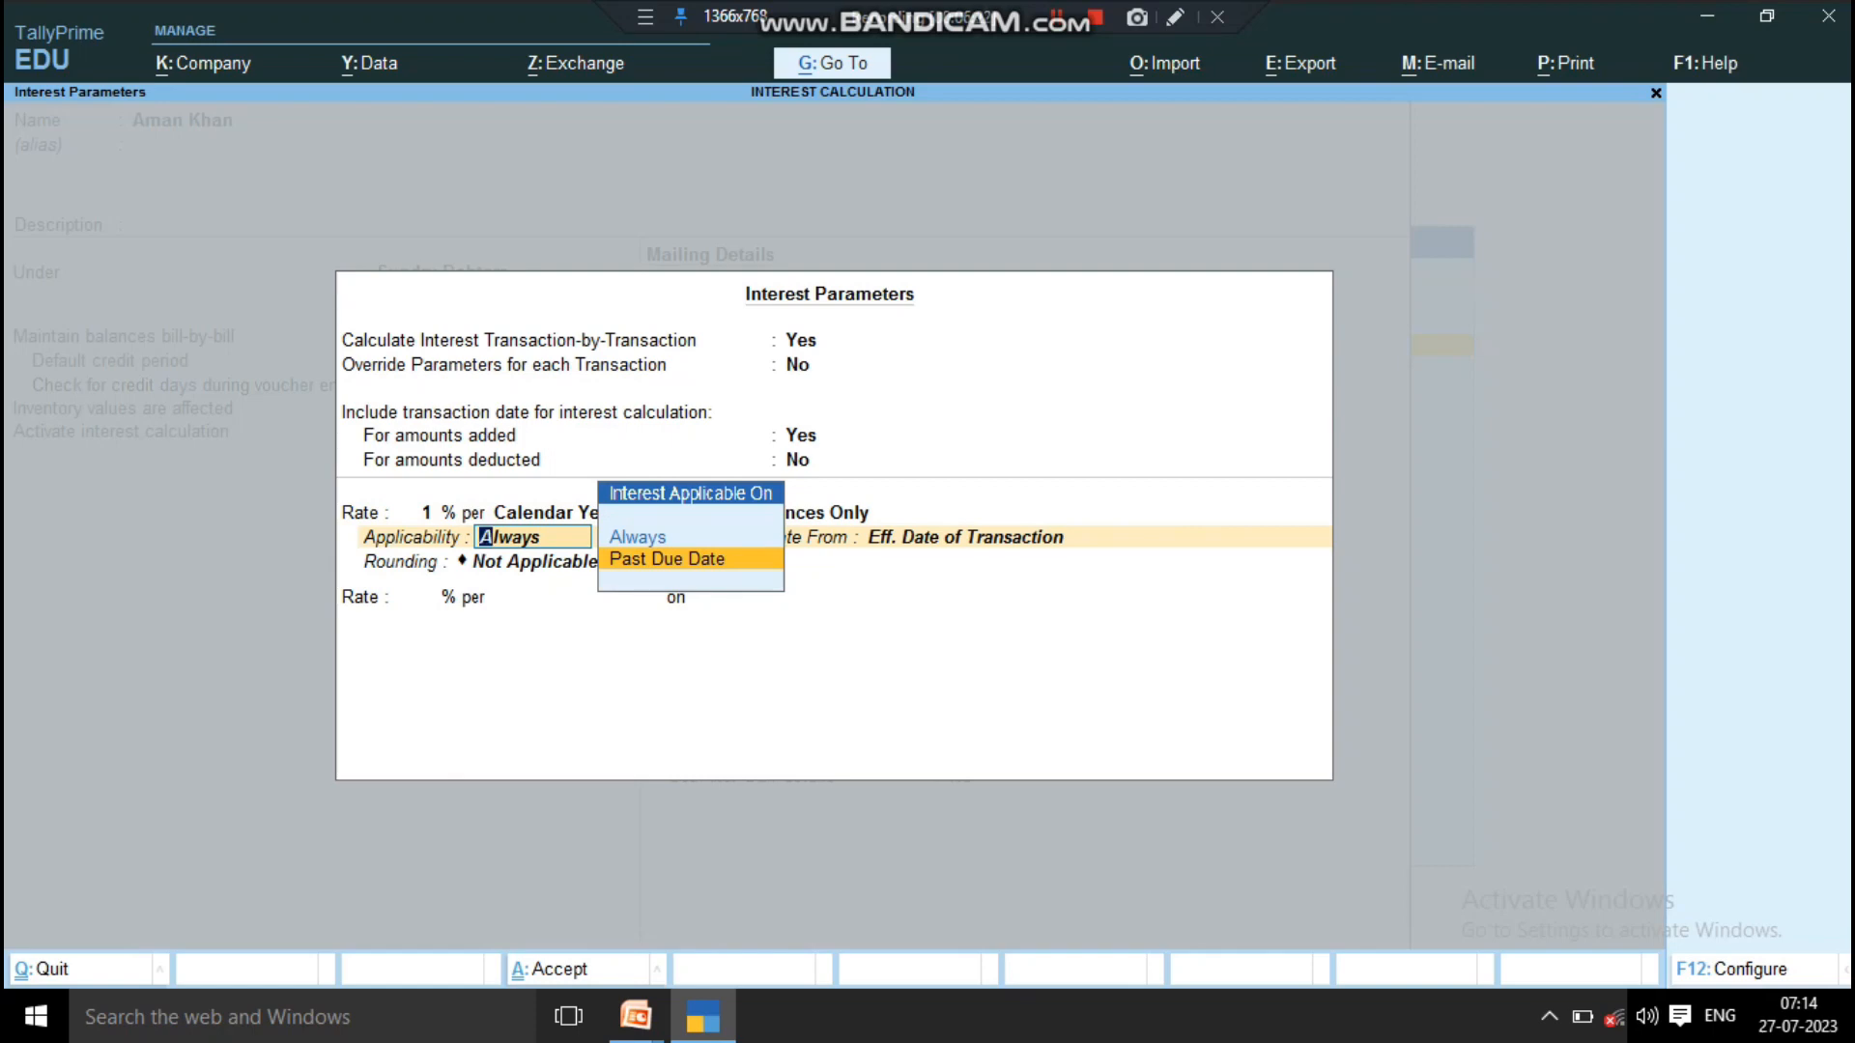
{"action": "key", "text": "Up"}
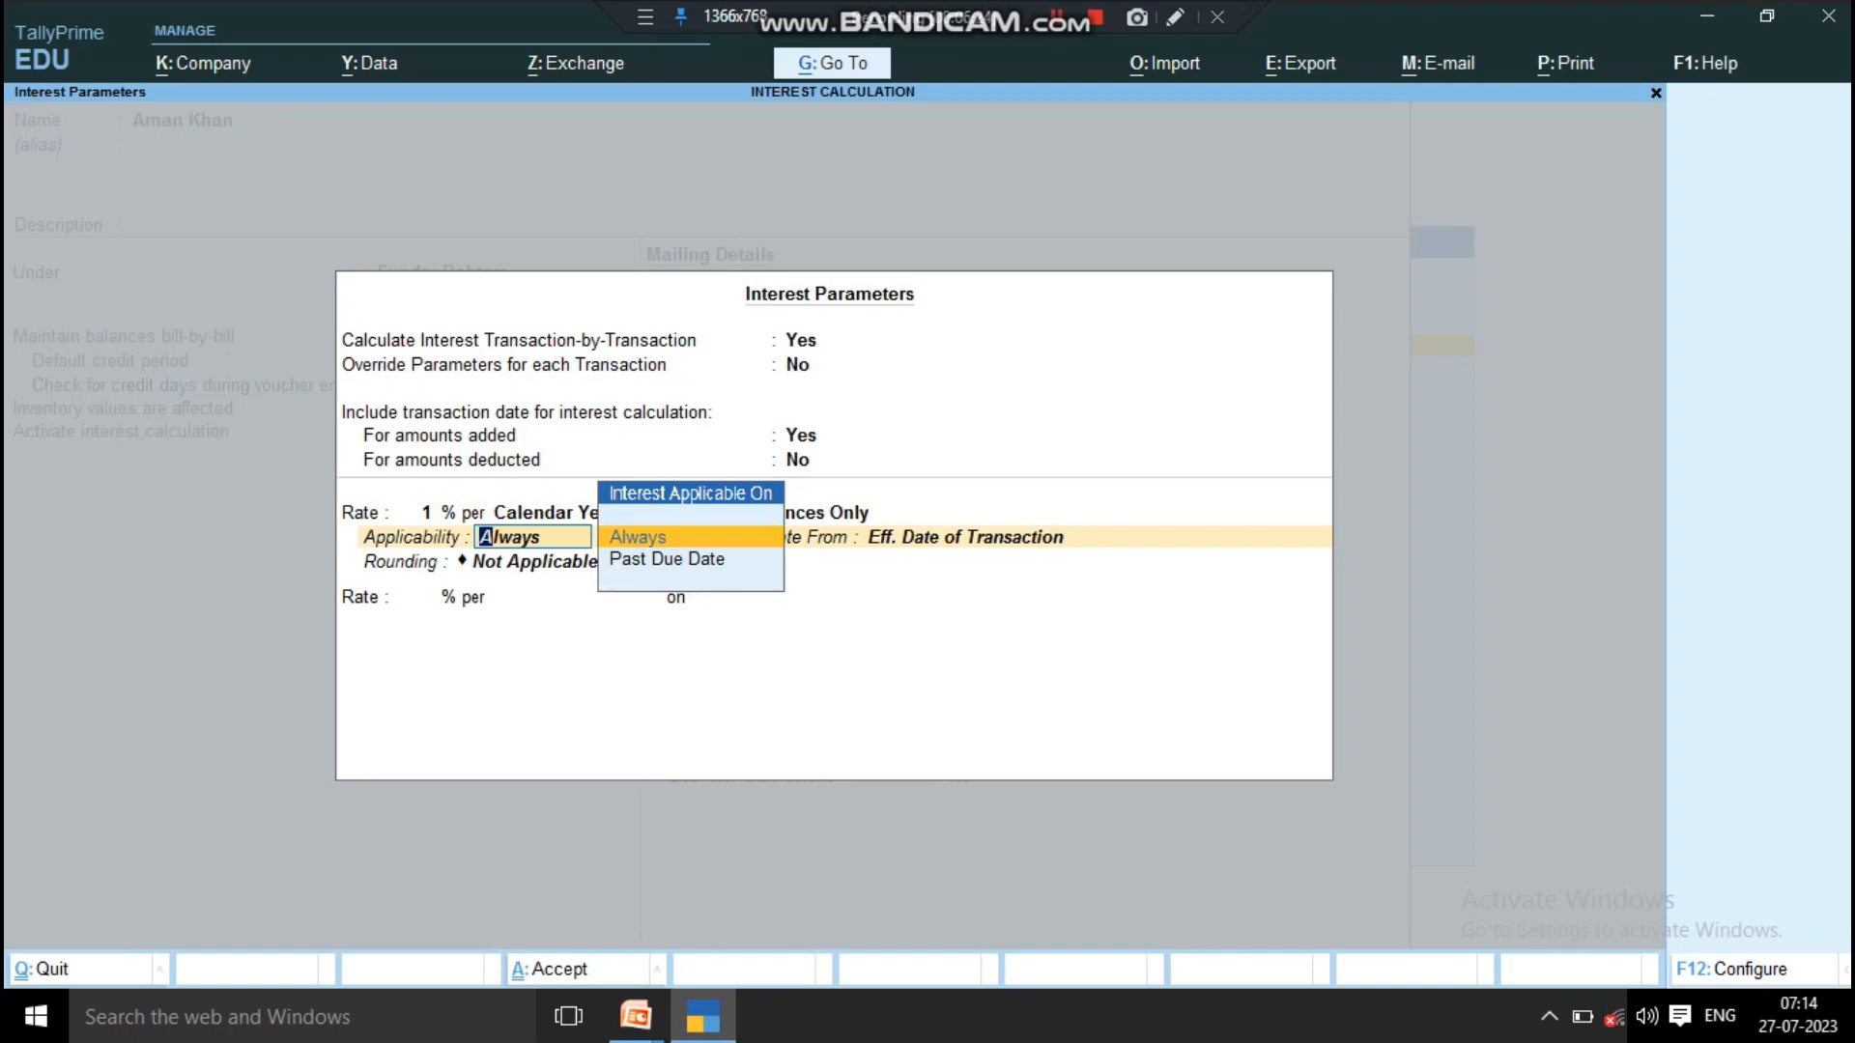
{"action": "key", "text": "Down"}
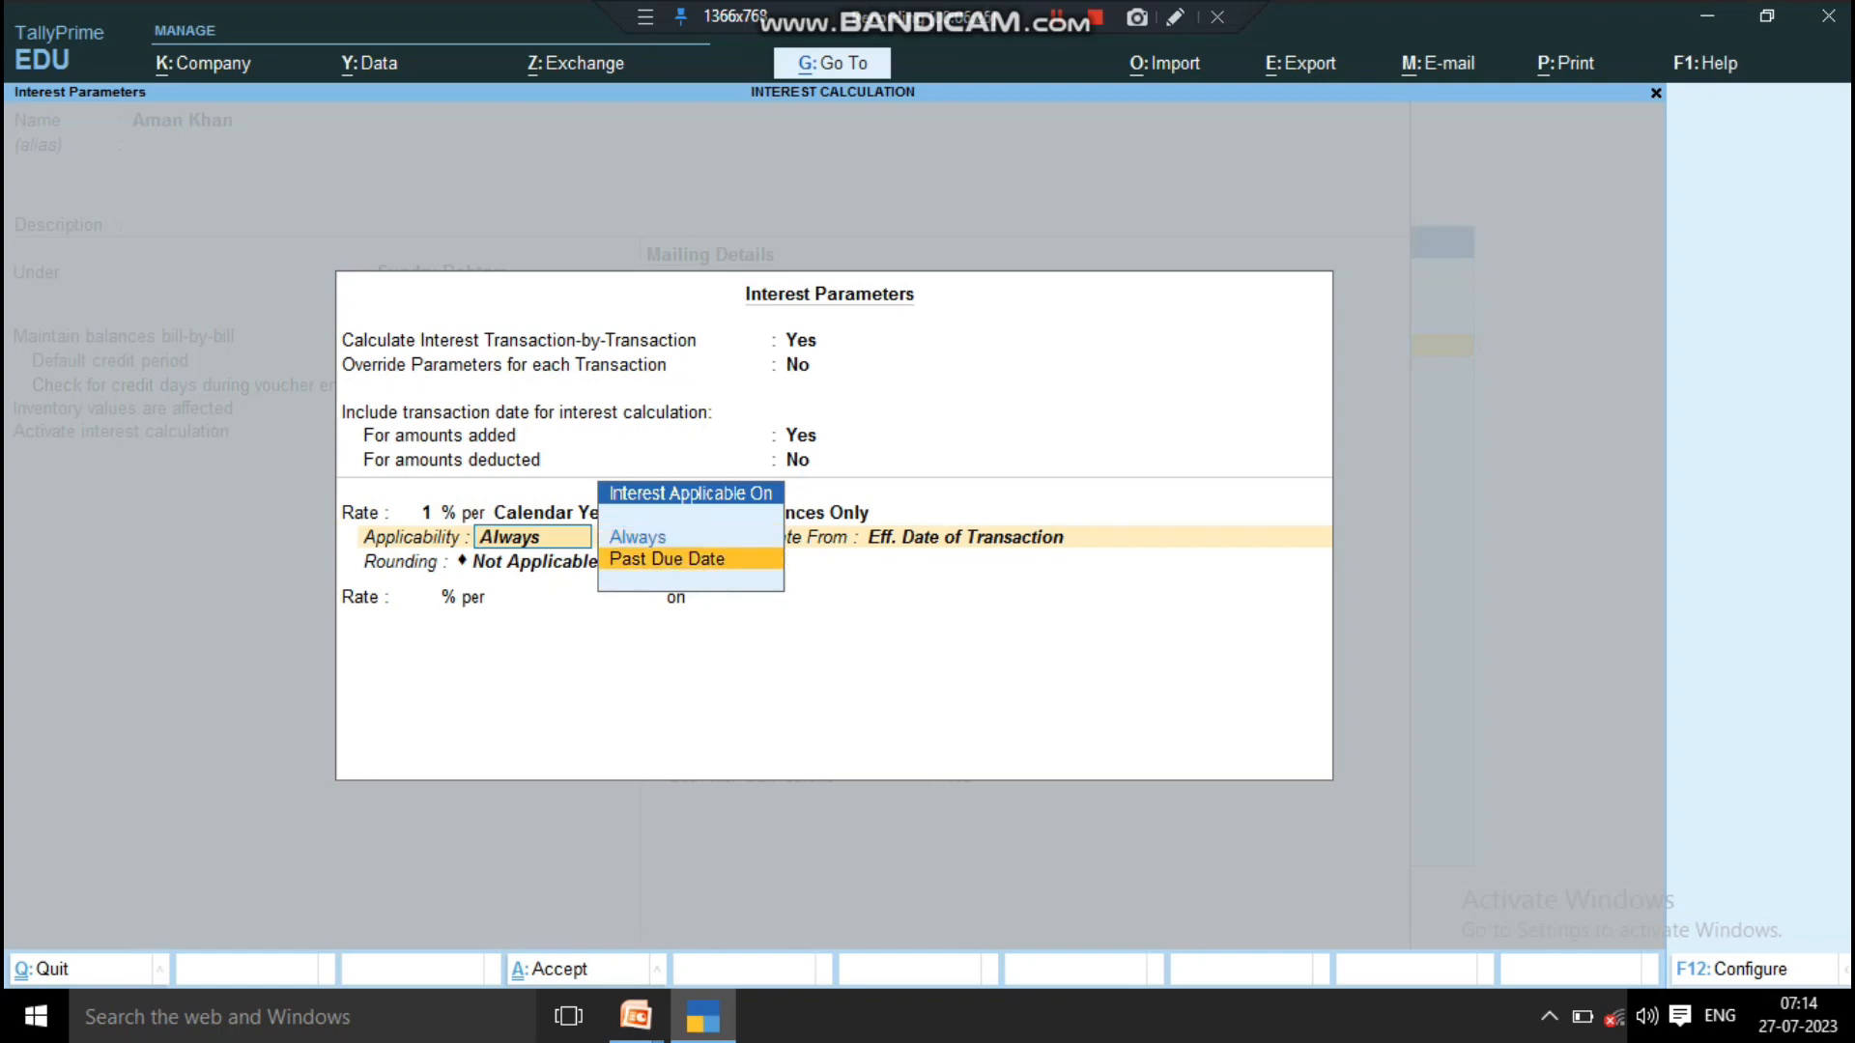
{"action": "key", "text": "Up"}
{"action": "key", "text": "Return"}
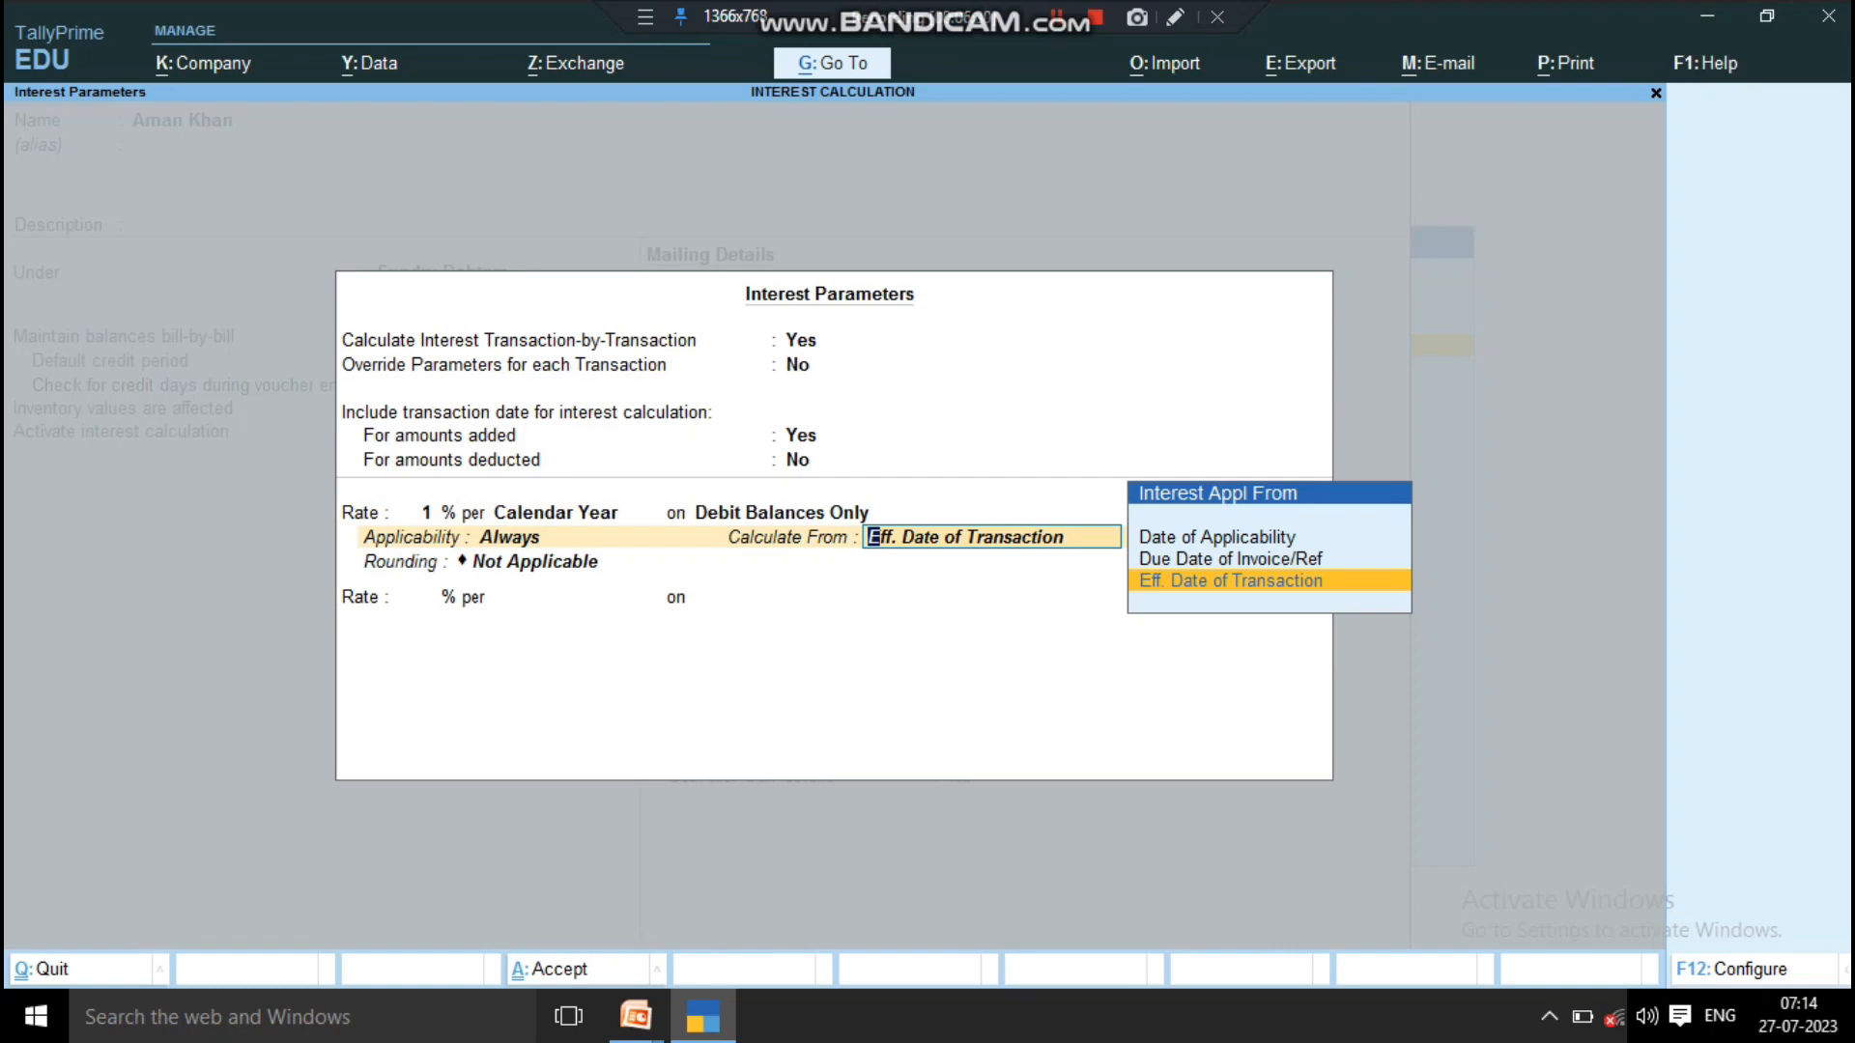
Step: Have the interest calculated from the Eff. Date of Transaction
{"action": "key", "text": "Up"}
{"action": "key", "text": "Up"}
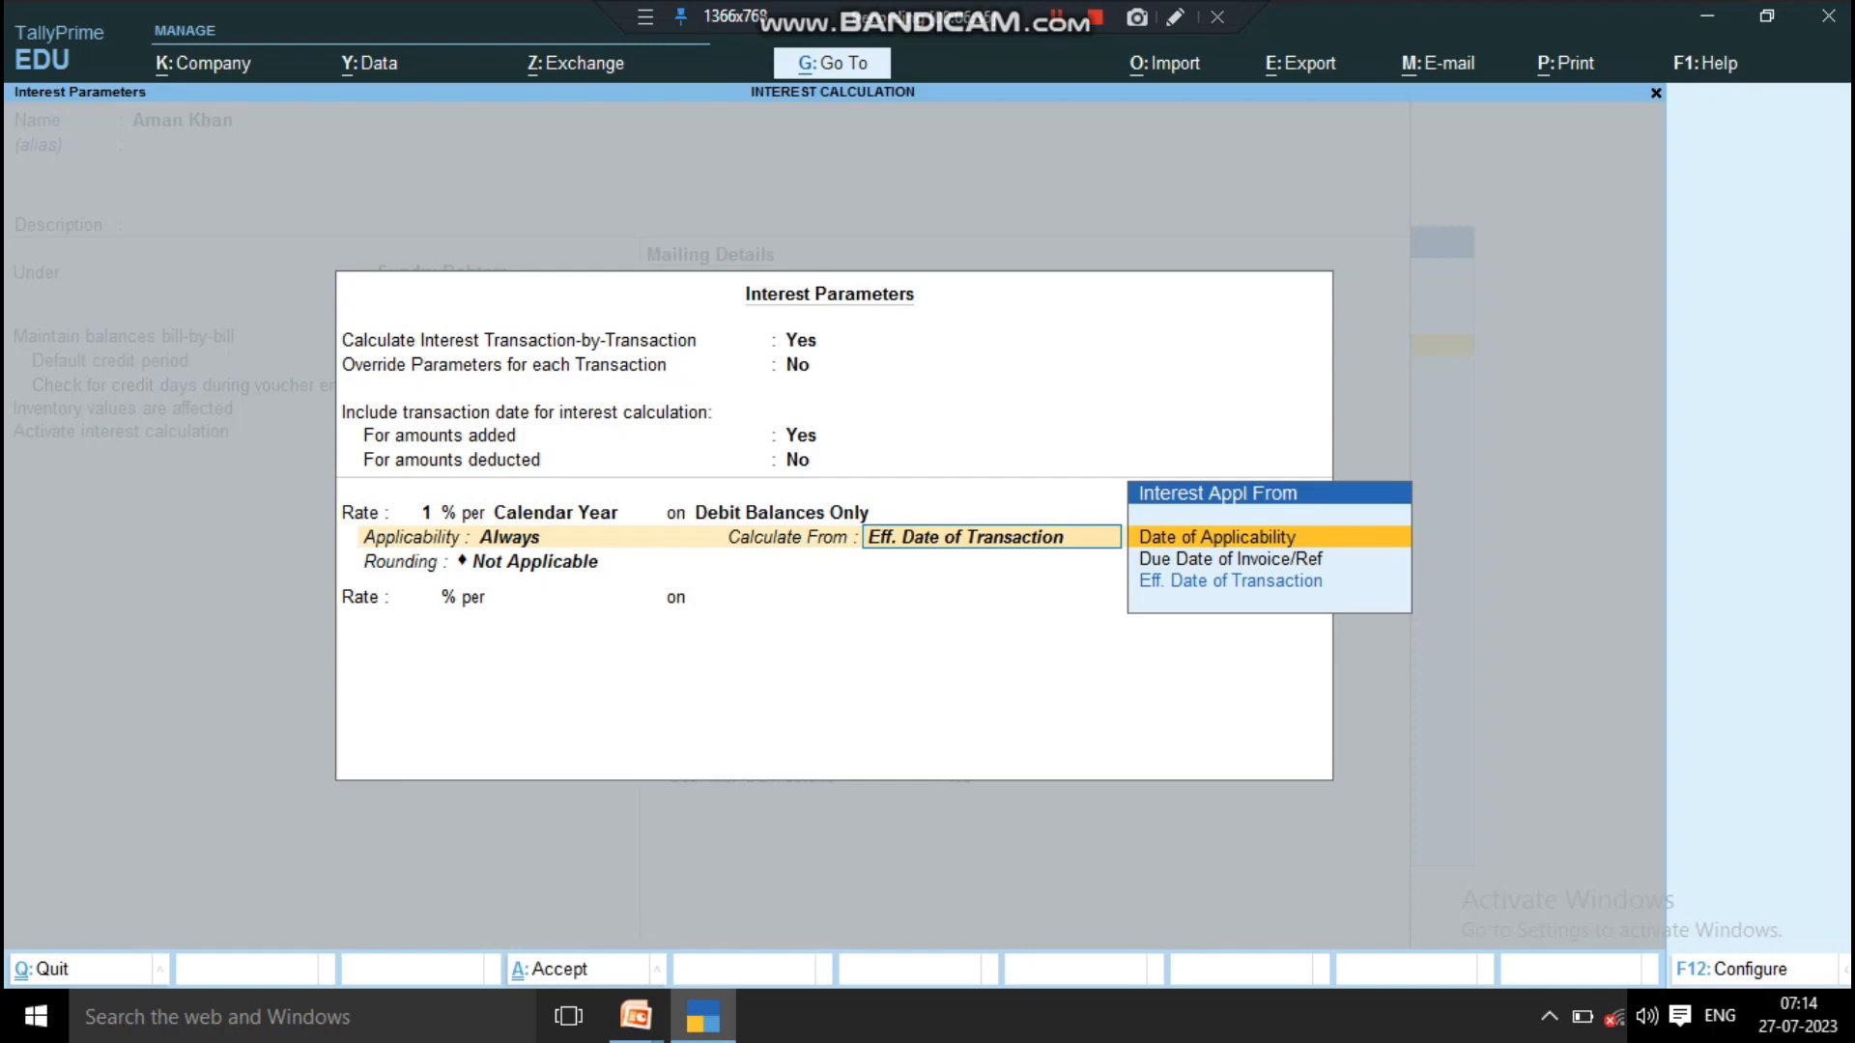
{"action": "key", "text": "Down"}
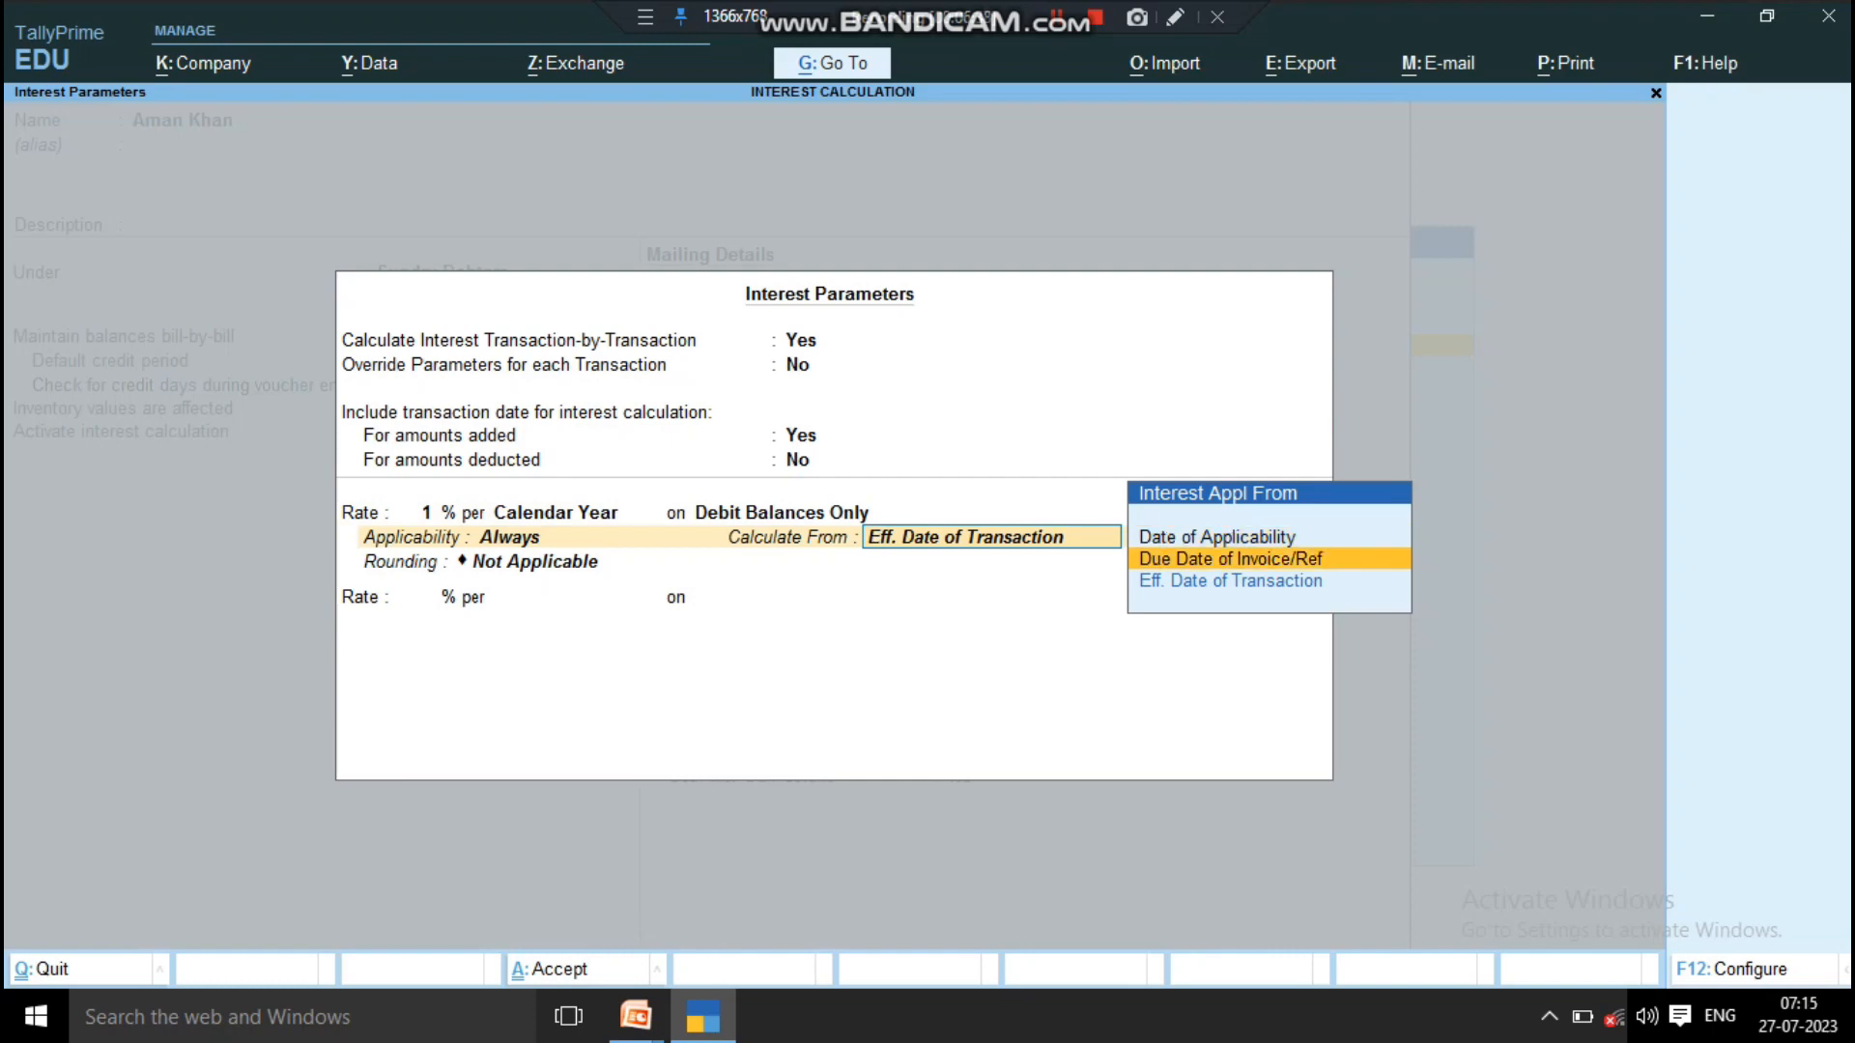
{"action": "key", "text": "Up"}
{"action": "key", "text": "Down"}
{"action": "key", "text": "Up"}
{"action": "key", "text": "Down"}
{"action": "key", "text": "Down"}
{"action": "key", "text": "Return"}
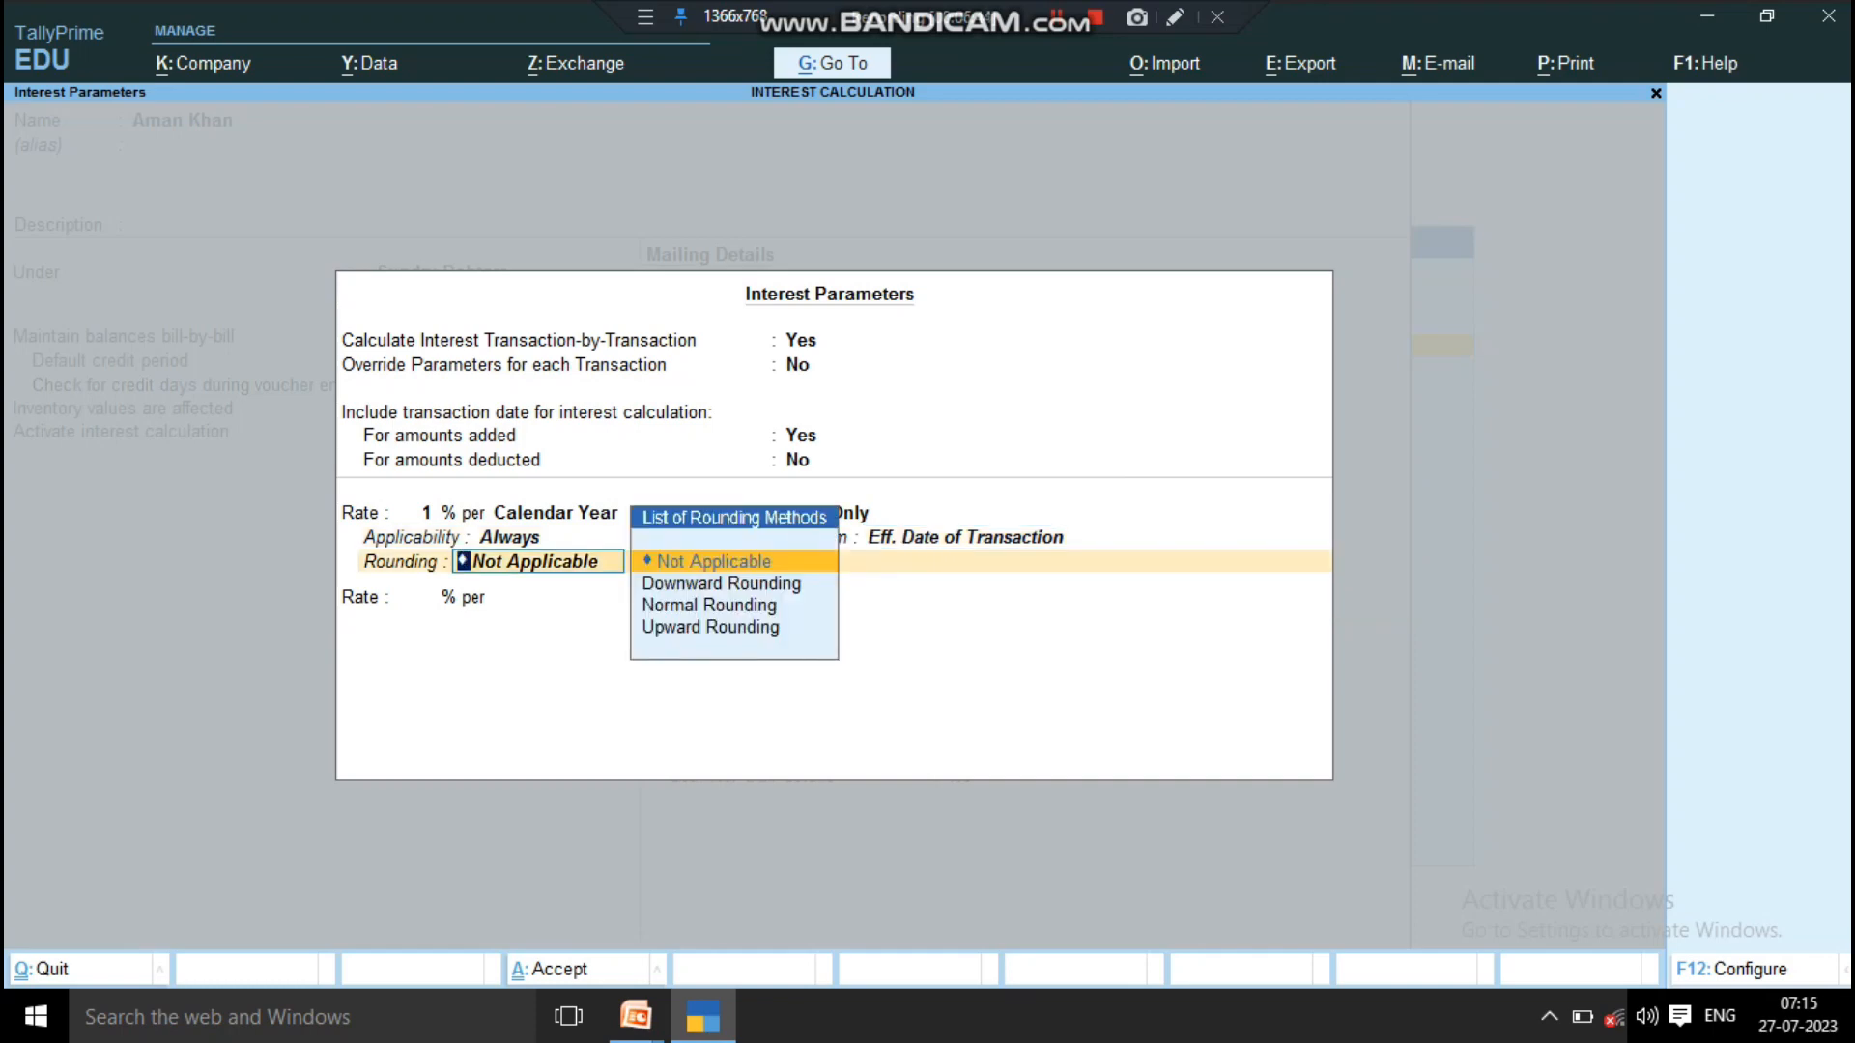
Step: Set the interest rounding method to Normal Rounding with a limit of 1 and finish the interest parameters
{"action": "key", "text": "Down"}
{"action": "key", "text": "Down"}
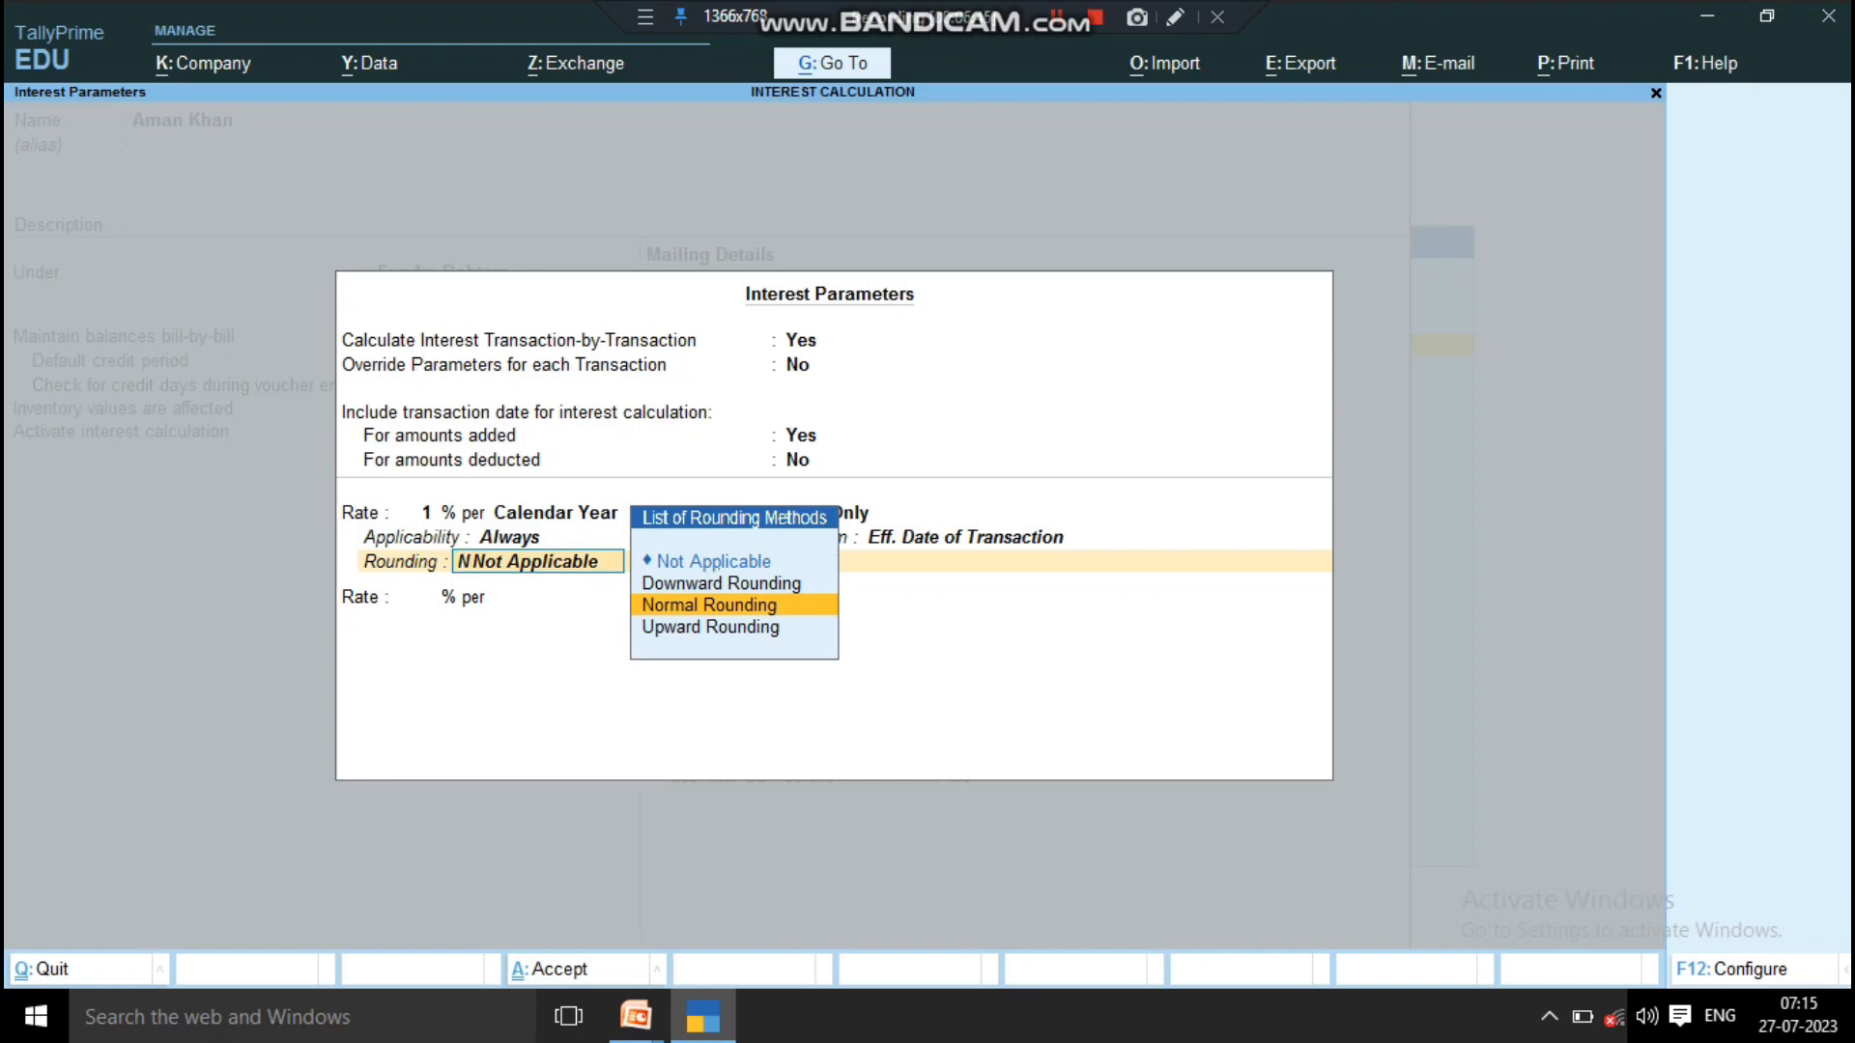
{"action": "key", "text": "Return"}
{"action": "type", "text": "1"}
{"action": "key", "text": "Return"}
Step: Pass over the mailing details and save the new customer ledger
{"action": "key", "text": "Return"}
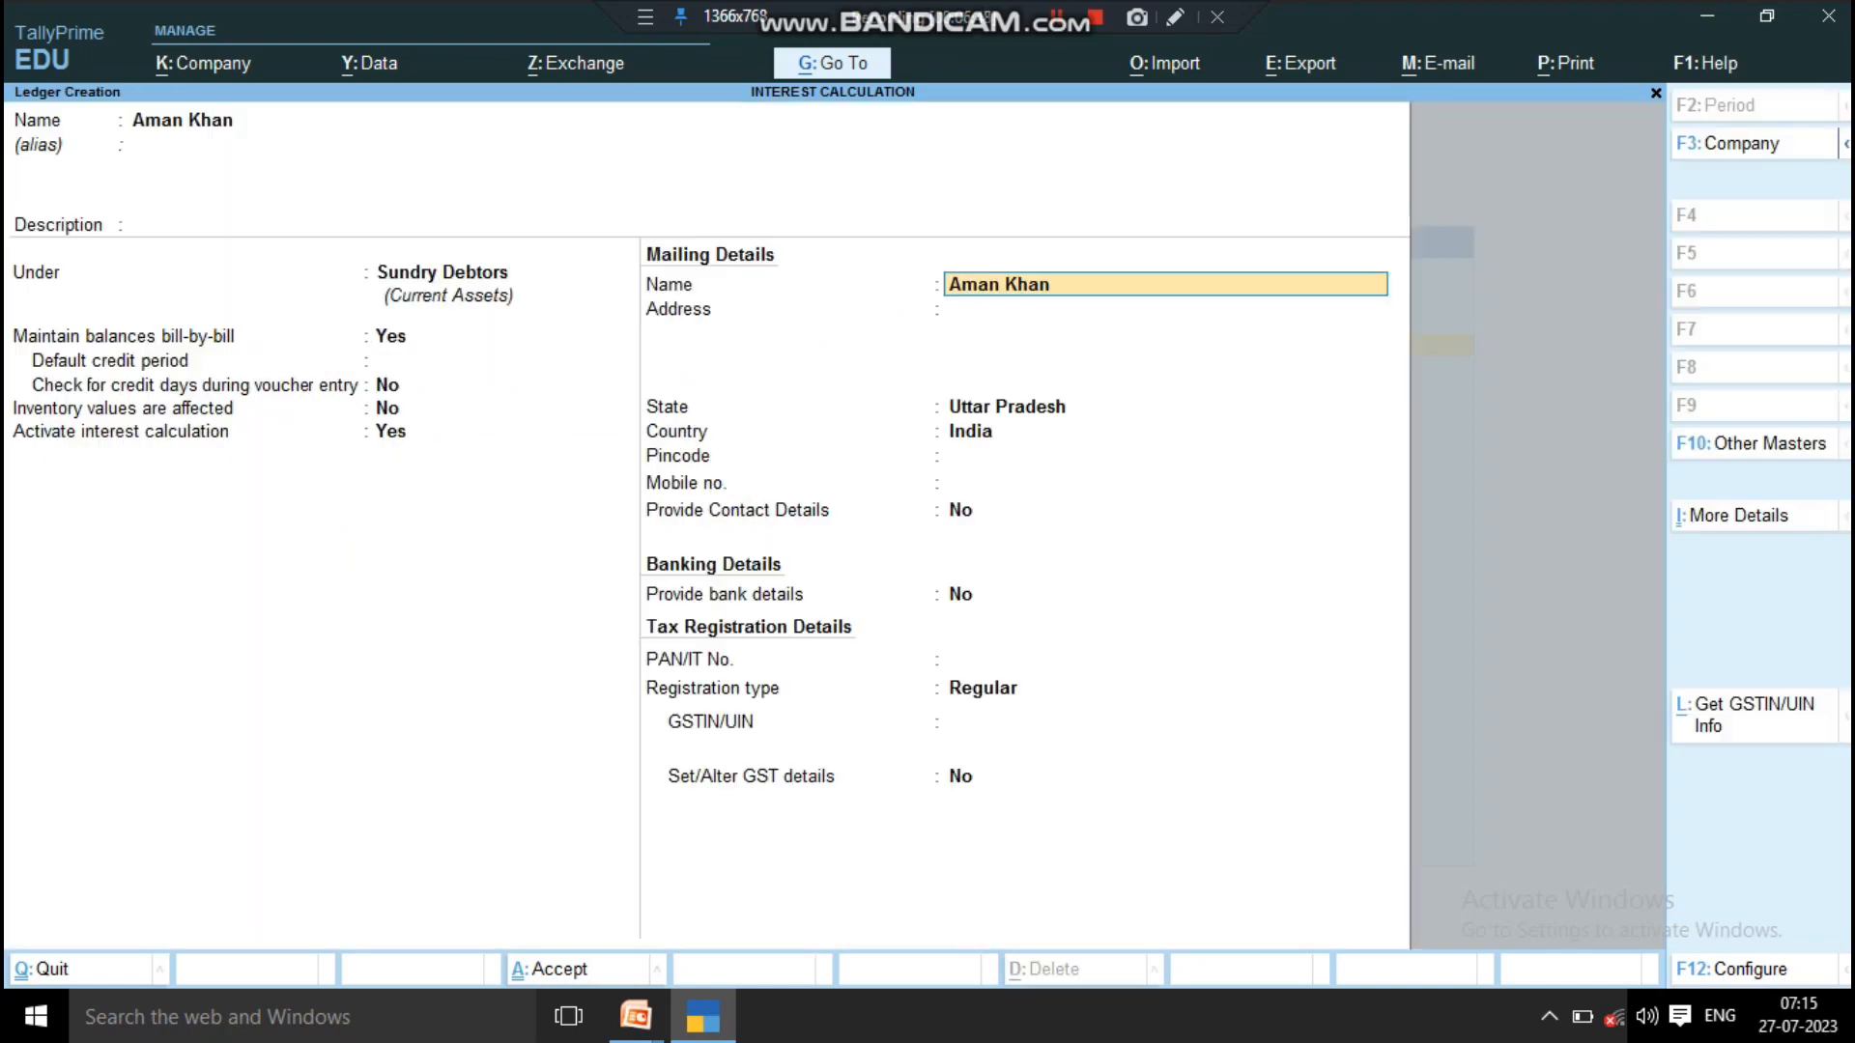
{"action": "key", "text": "Return"}
{"action": "key", "text": "Return"}
{"action": "key", "text": "Return"}
{"action": "key", "text": "Return"}
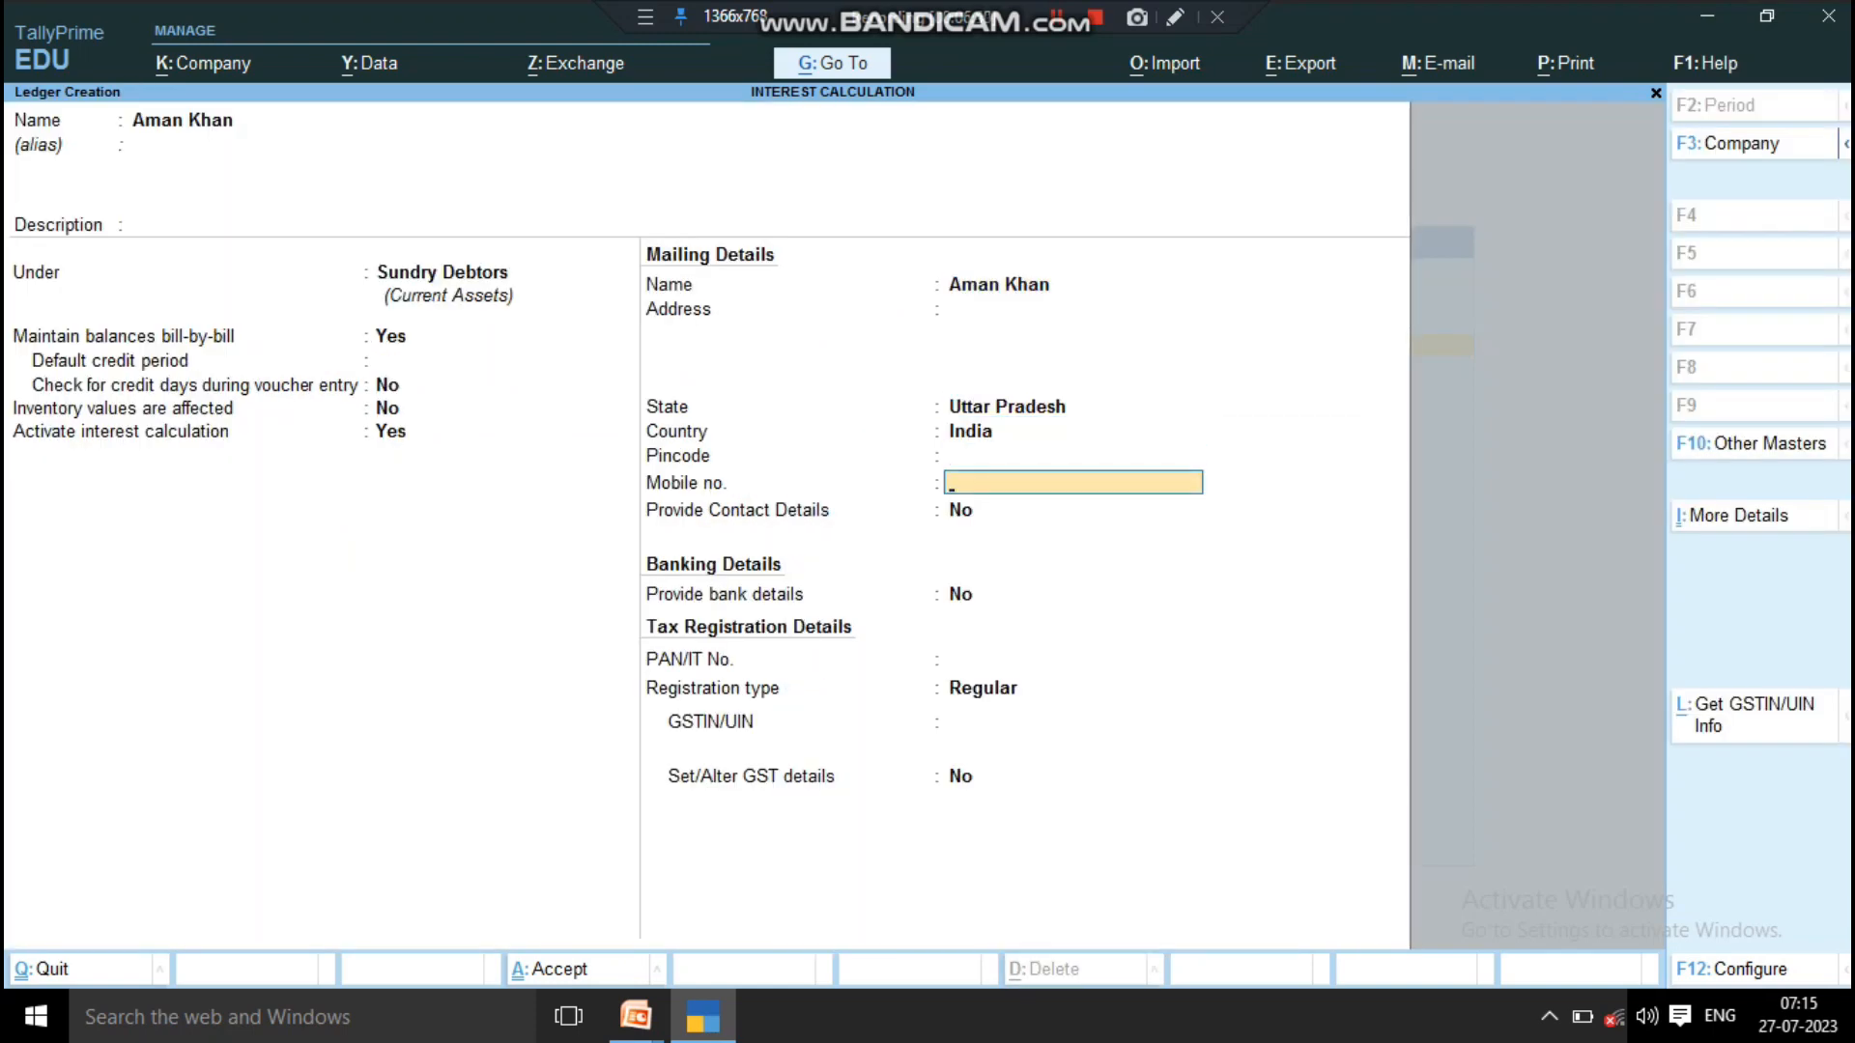
{"action": "key", "text": "ctrl+a"}
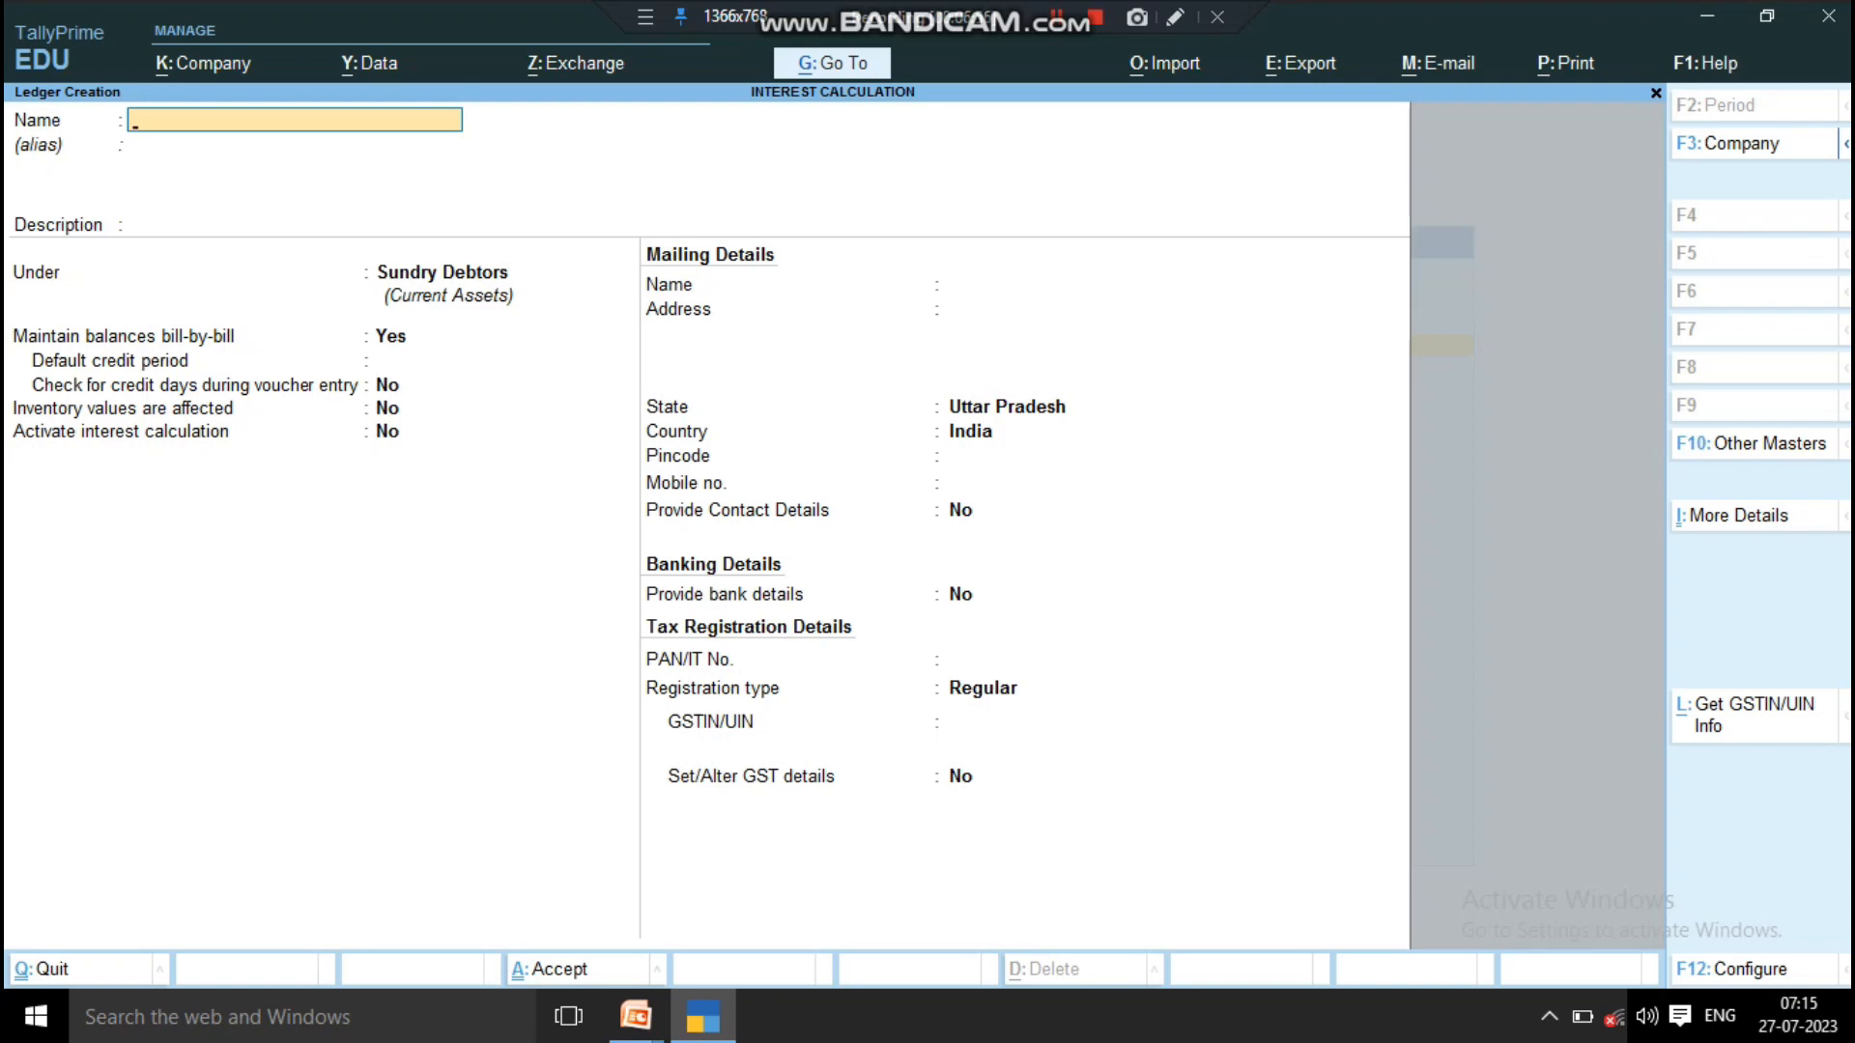
Step: Leave ledger creation and return to the Gateway of Tally without quitting the program
{"action": "key", "text": "Escape"}
{"action": "key", "text": "y"}
{"action": "key", "text": "Escape"}
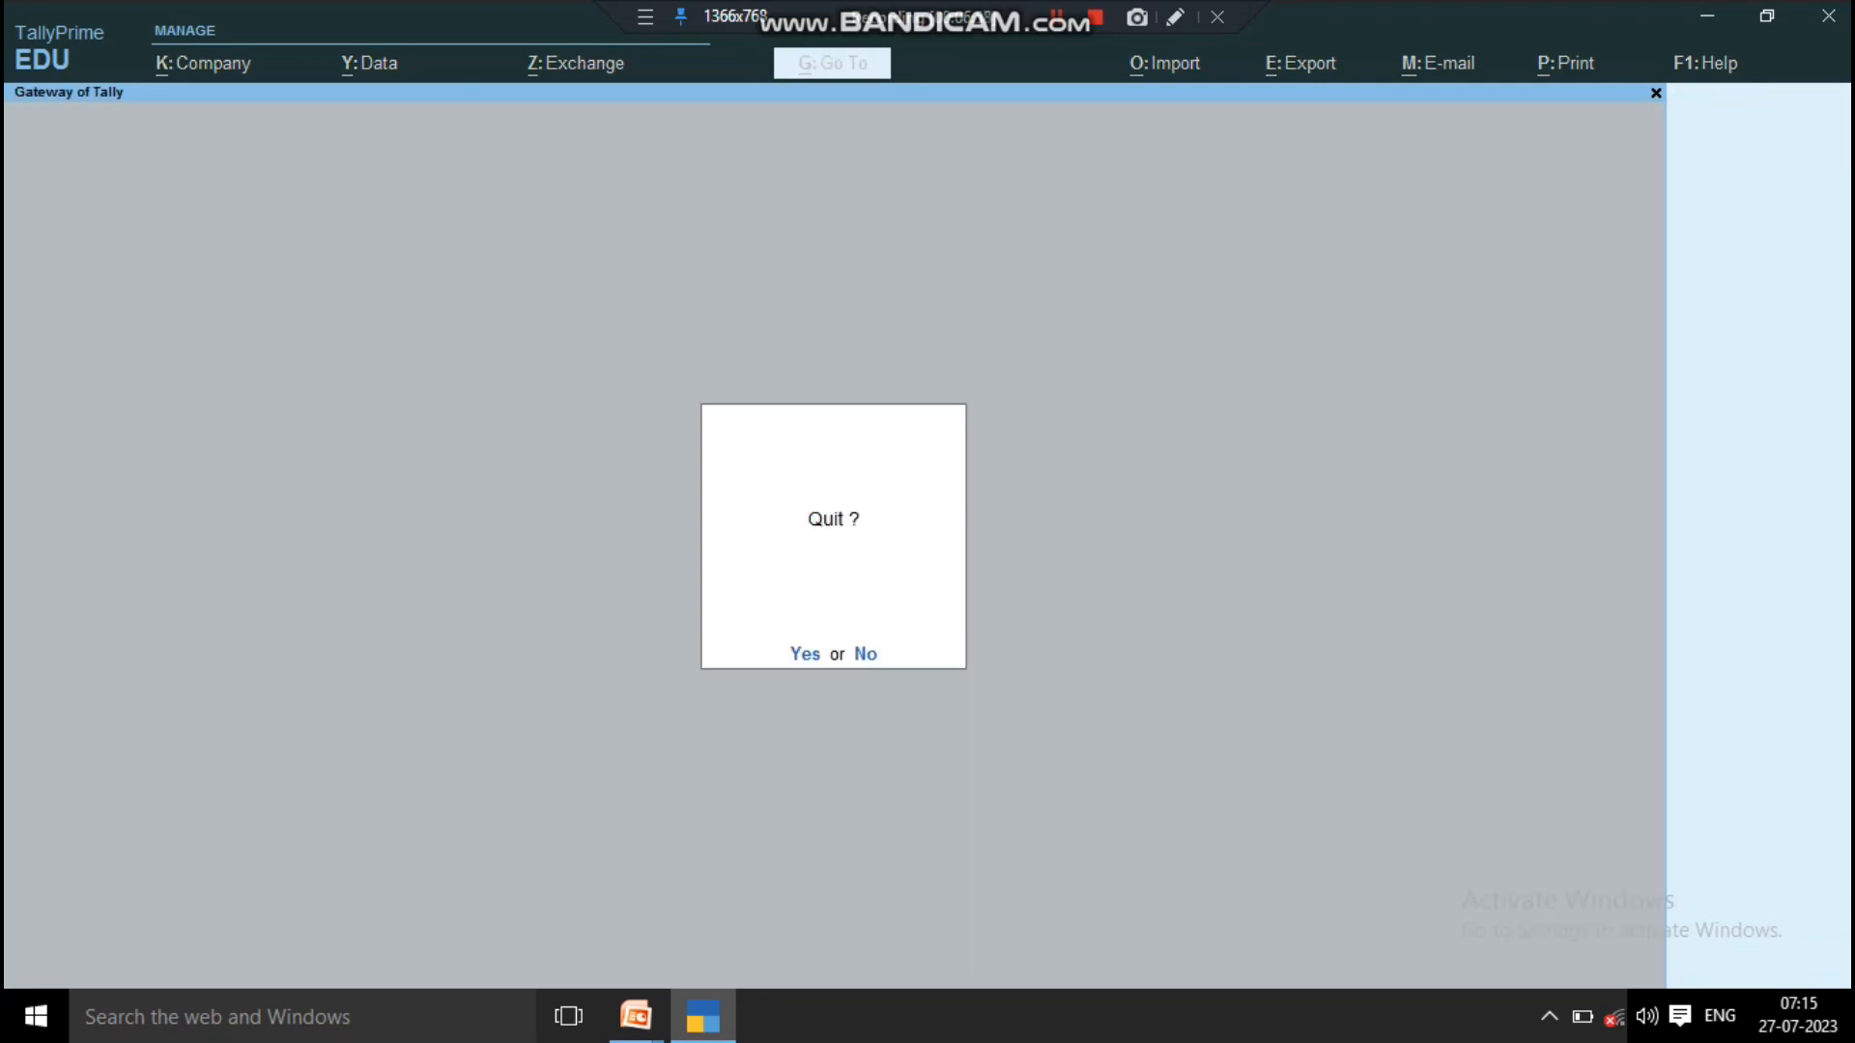
{"action": "key", "text": "n"}
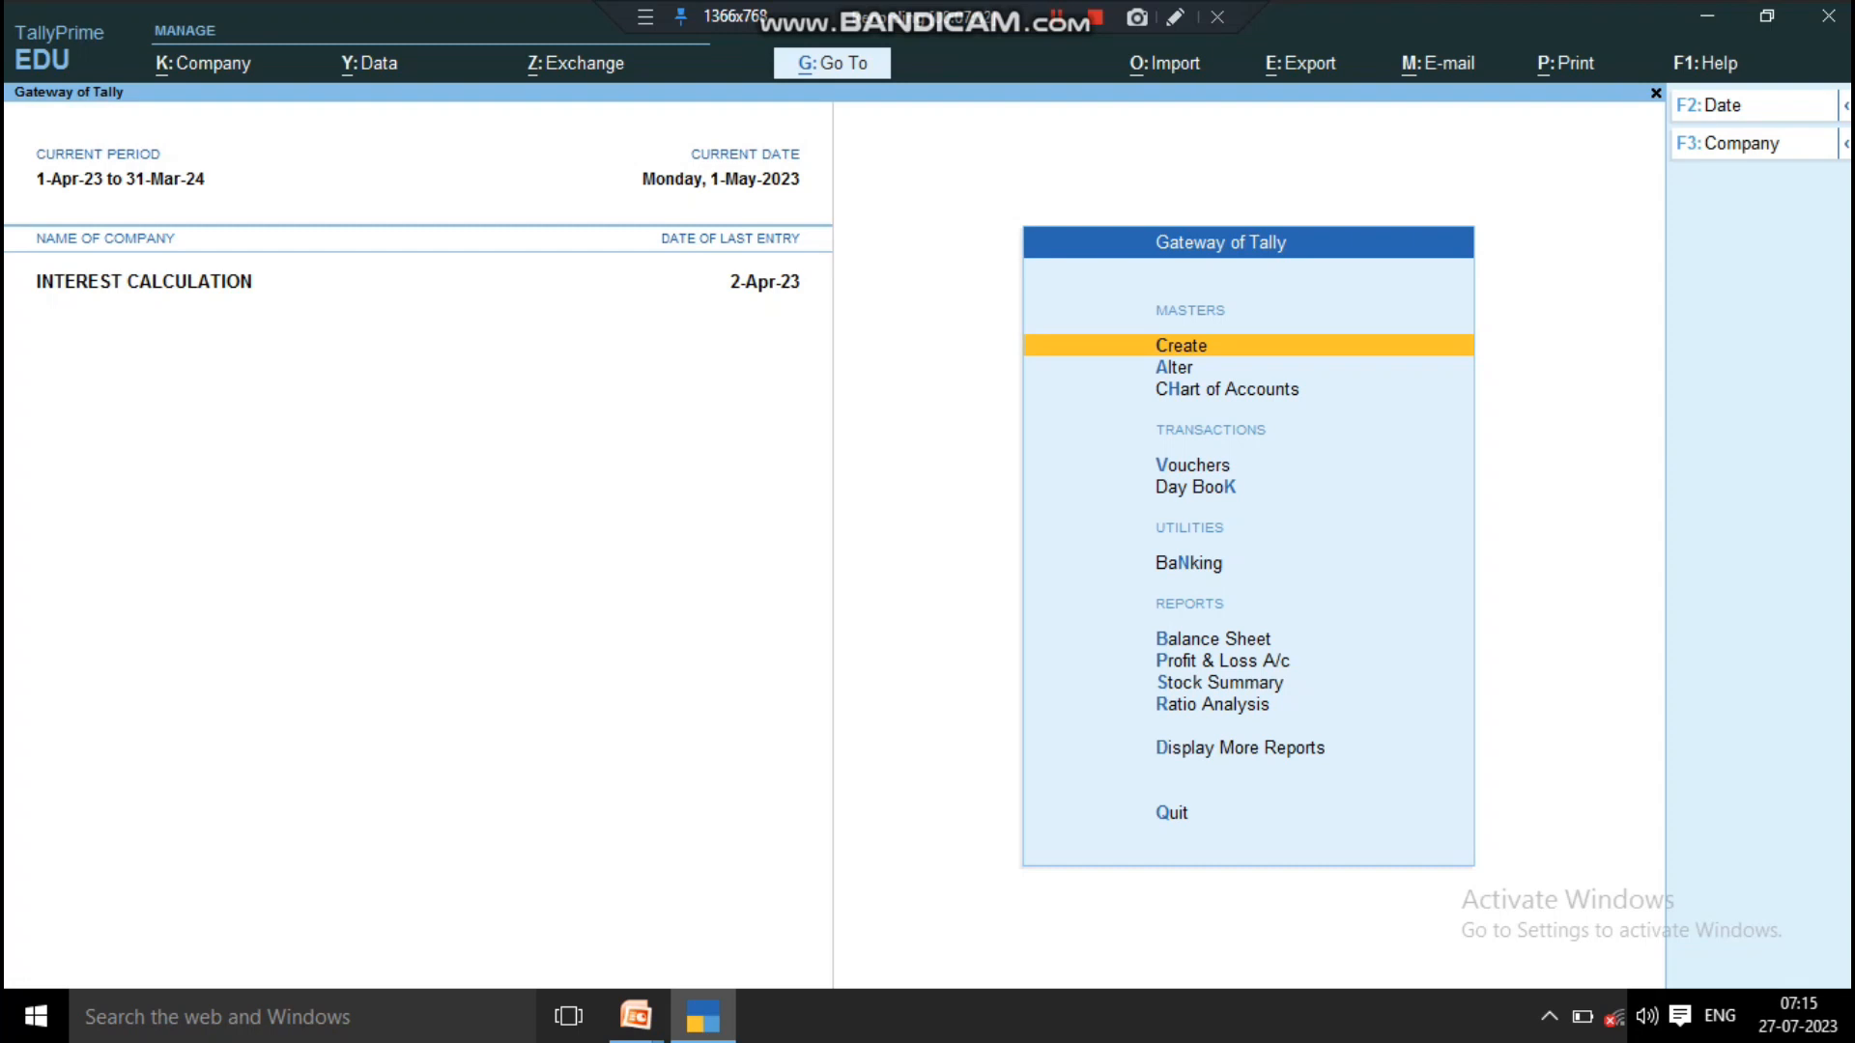
{"action": "key", "text": "Down"}
{"action": "key", "text": "Down"}
{"action": "key", "text": "Down"}
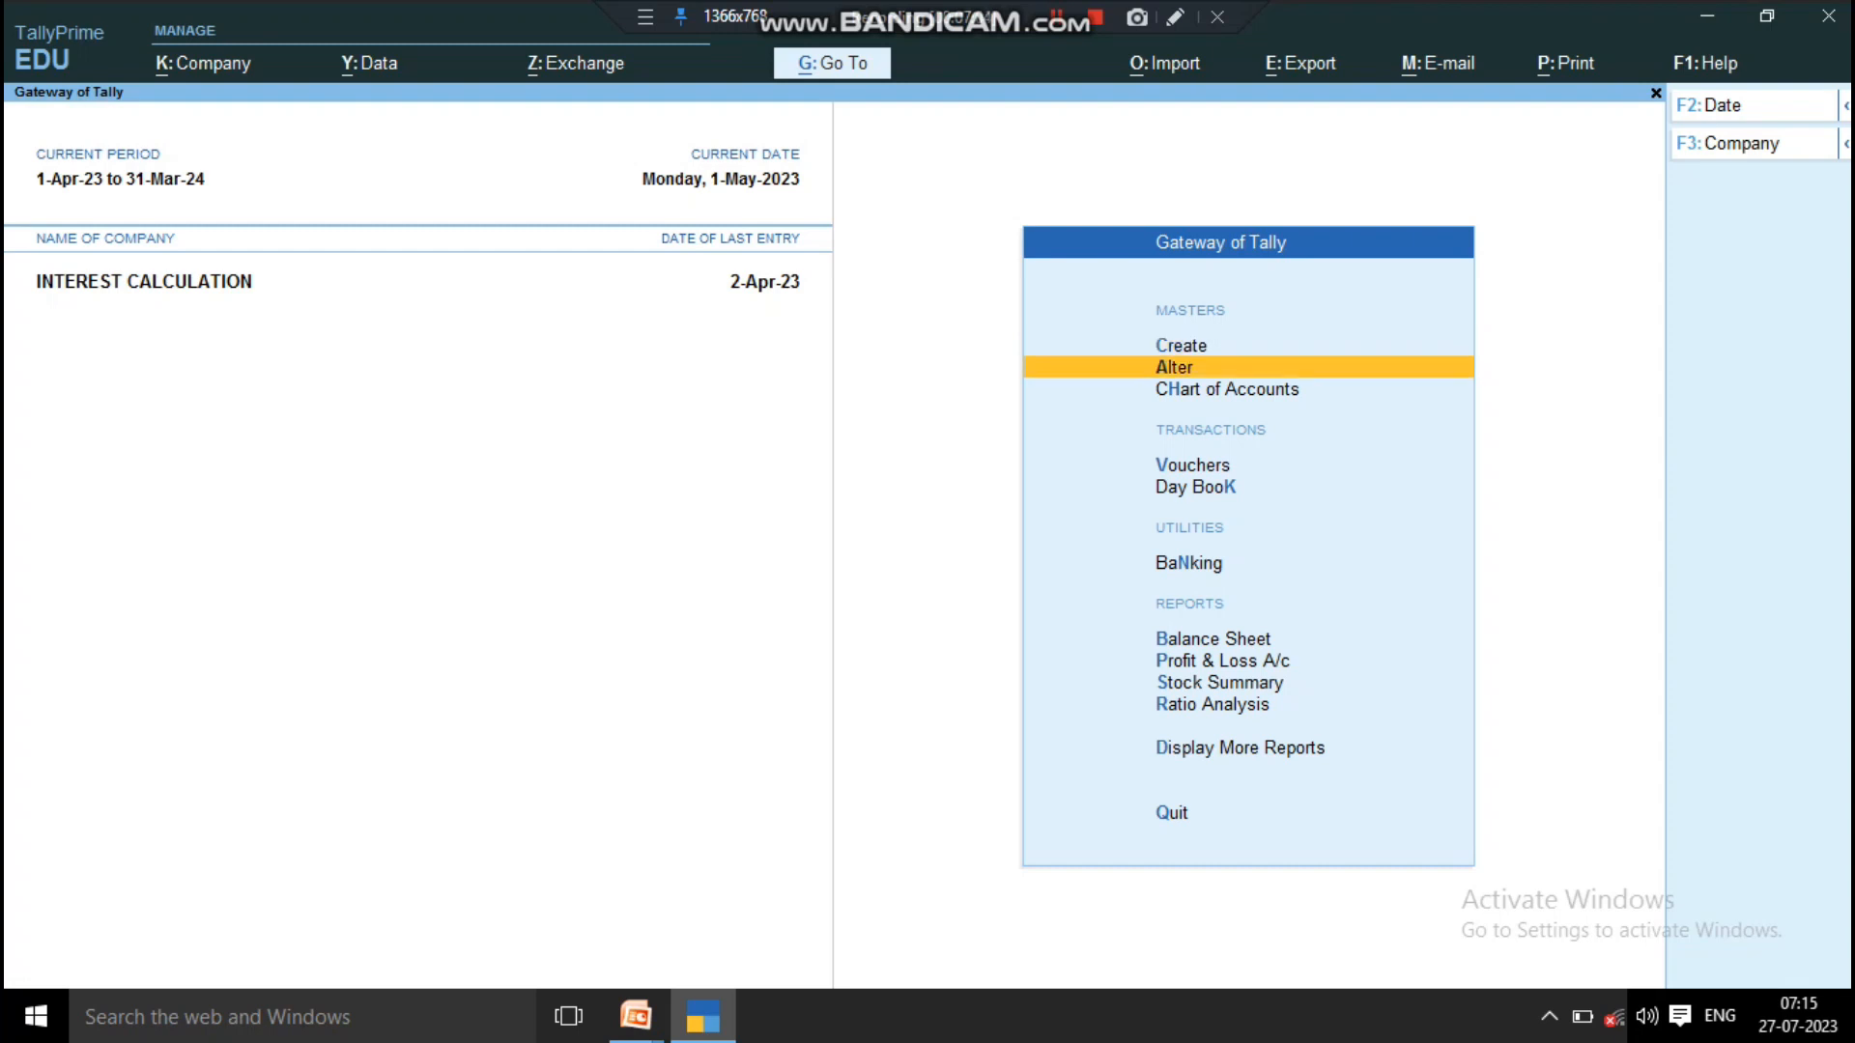
{"action": "key", "text": "Return"}
{"action": "key", "text": "F8"}
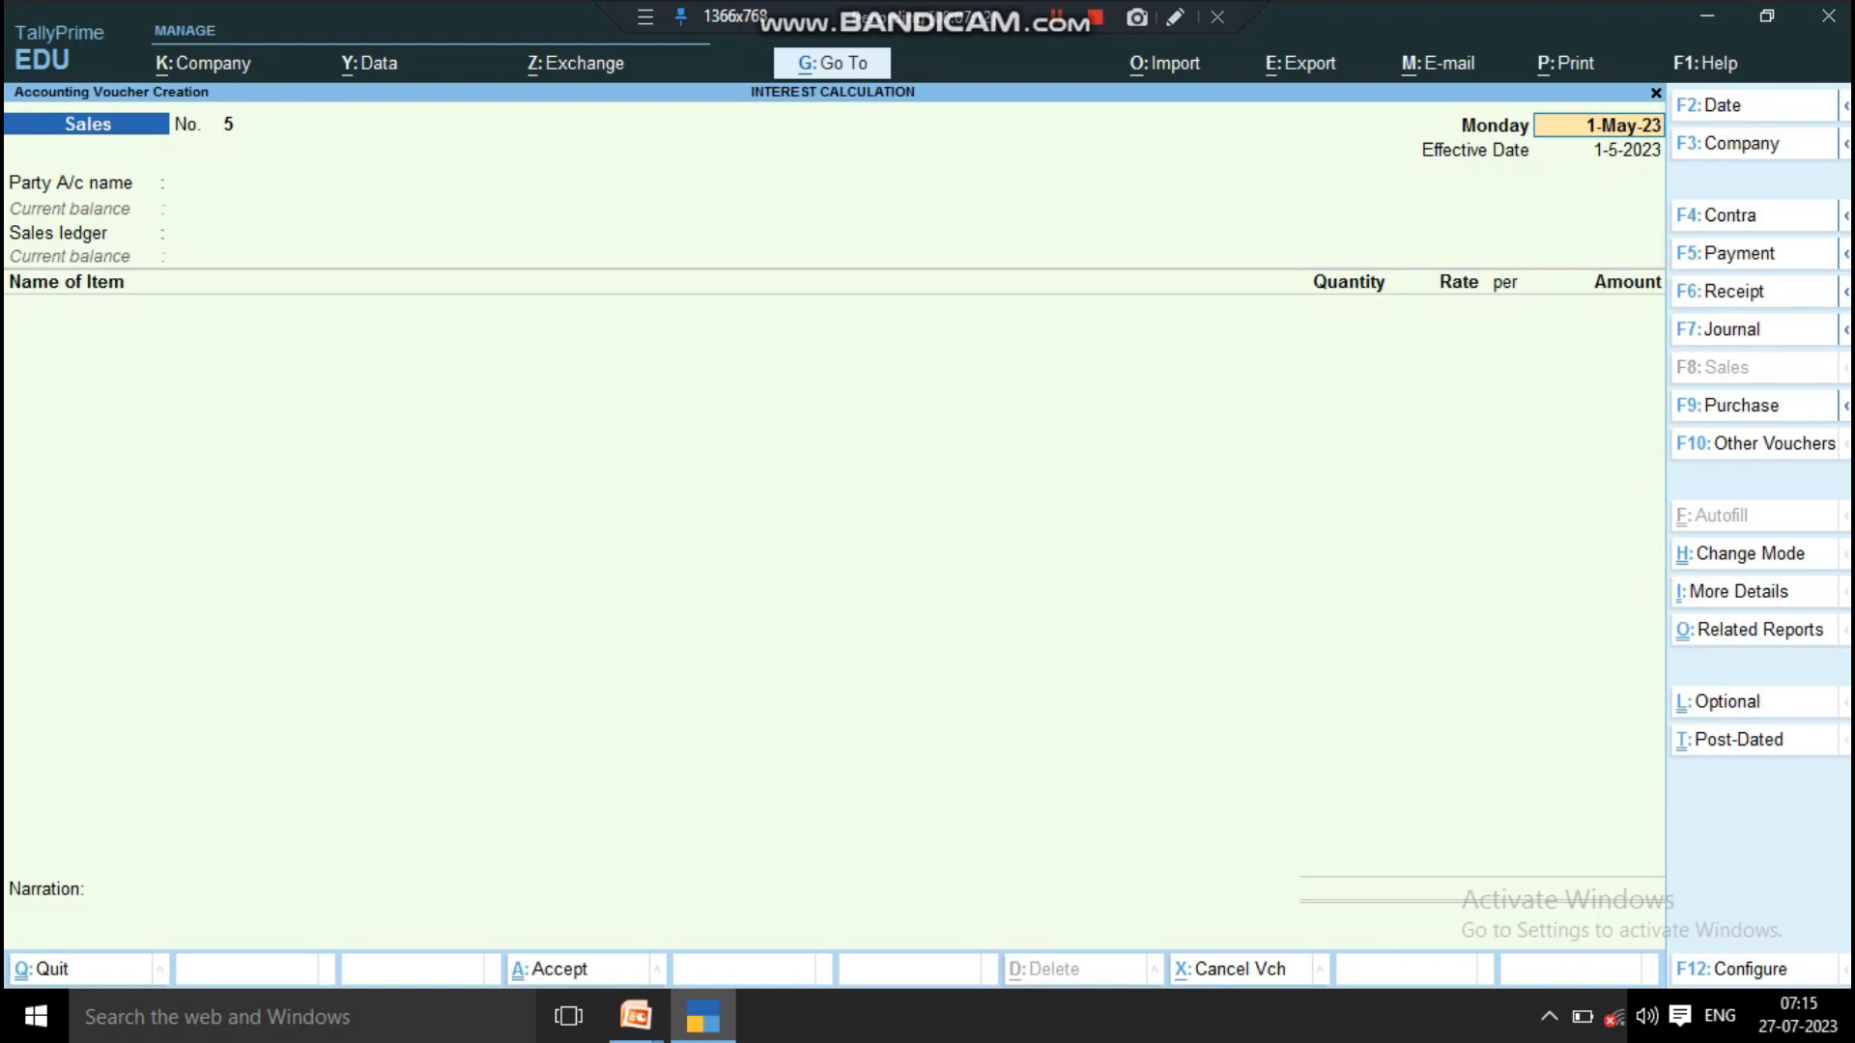
{"action": "key", "text": "BackSpace"}
{"action": "key", "text": "Escape"}
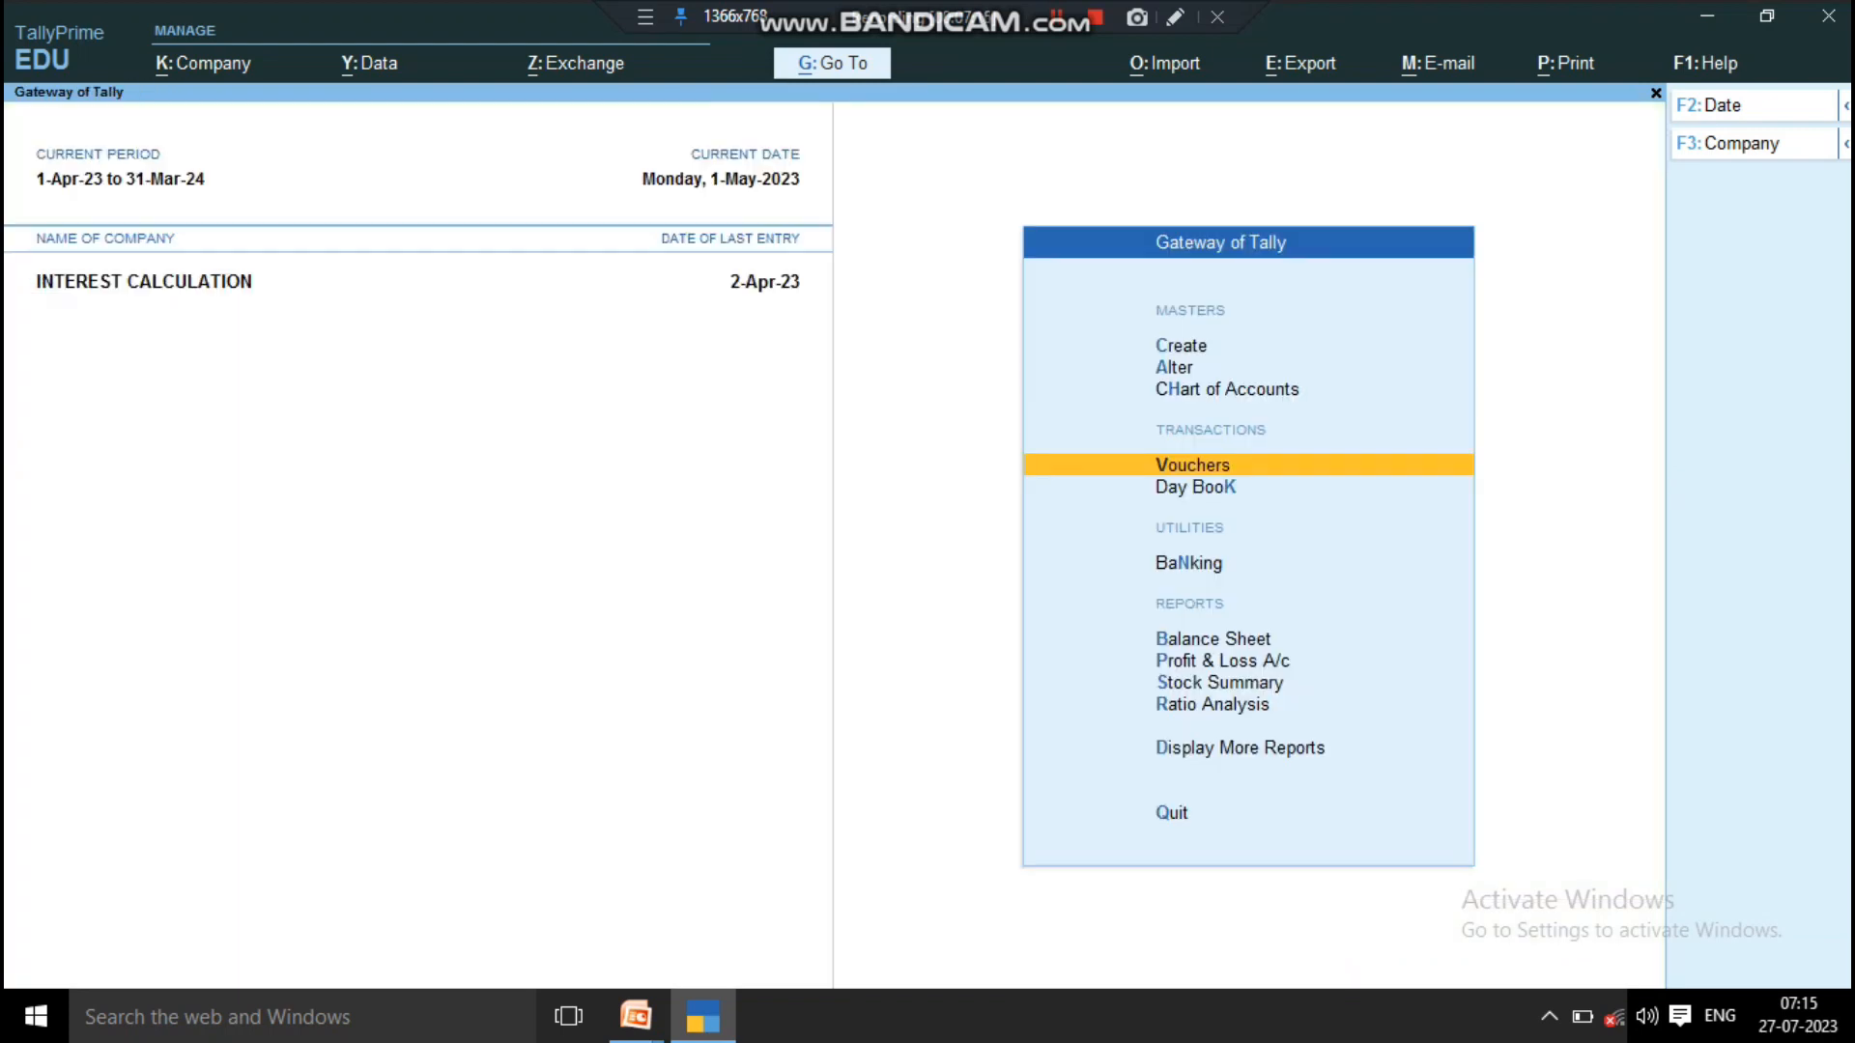
{"action": "key", "text": "d"}
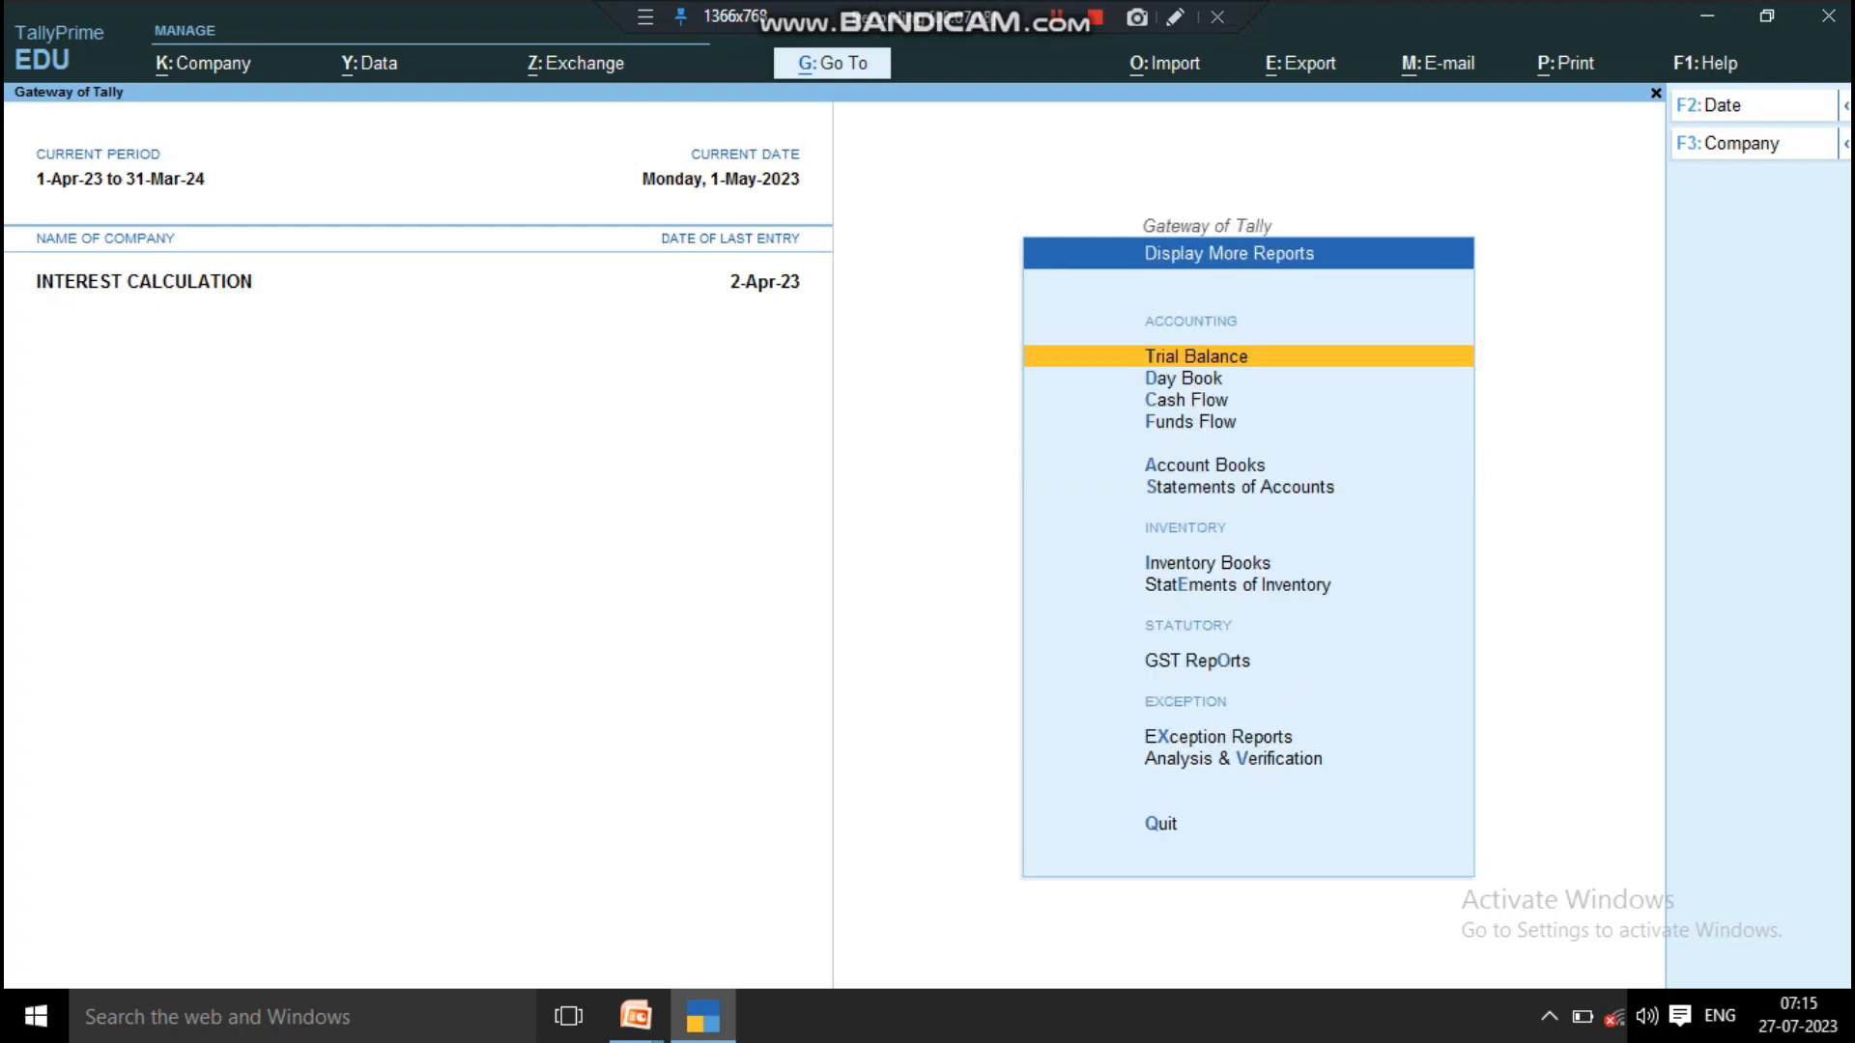
{"action": "key", "text": "Down"}
{"action": "key", "text": "Return"}
{"action": "key", "text": "Escape"}
{"action": "key", "text": "Escape"}
{"action": "key", "text": "Down"}
{"action": "key", "text": "Down"}
{"action": "key", "text": "Down"}
{"action": "key", "text": "Down"}
{"action": "key", "text": "Down"}
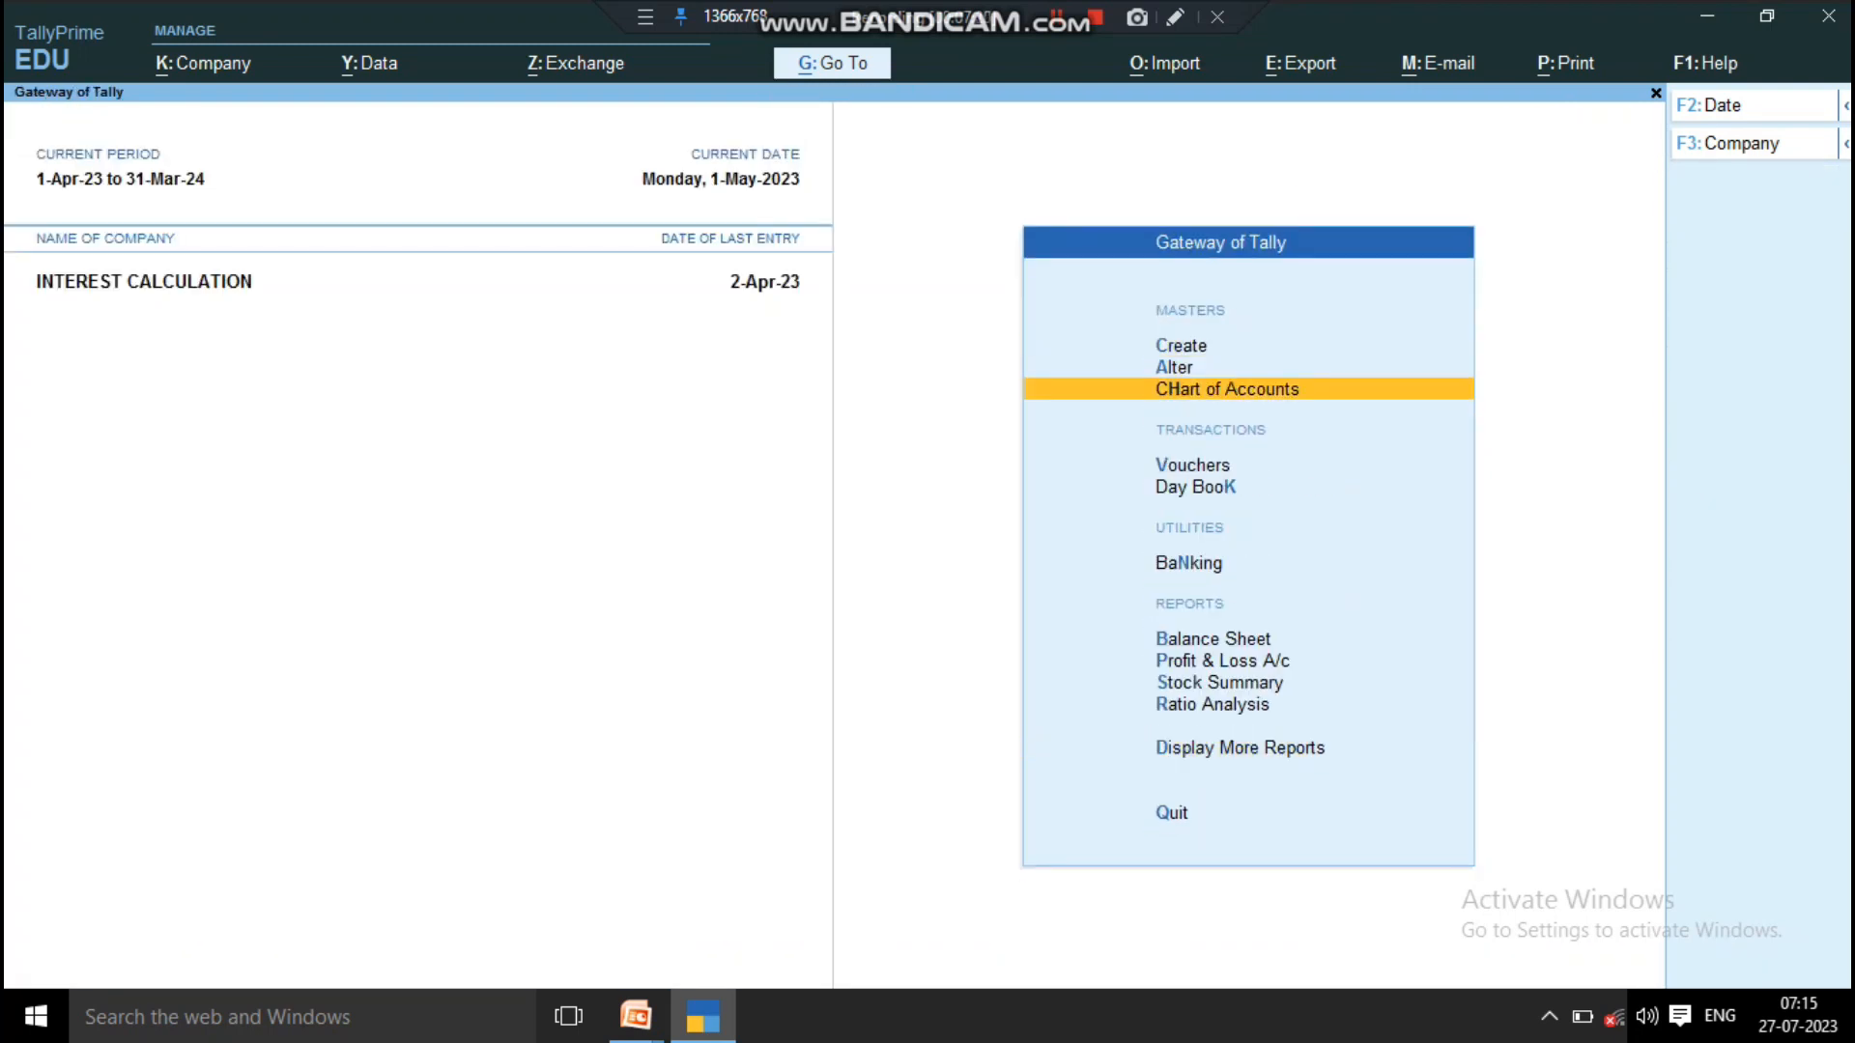
Step: Review the voucher date and effective date fields of a new sales voucher and leave it without saving
{"action": "key", "text": "Return"}
{"action": "key", "text": "F2"}
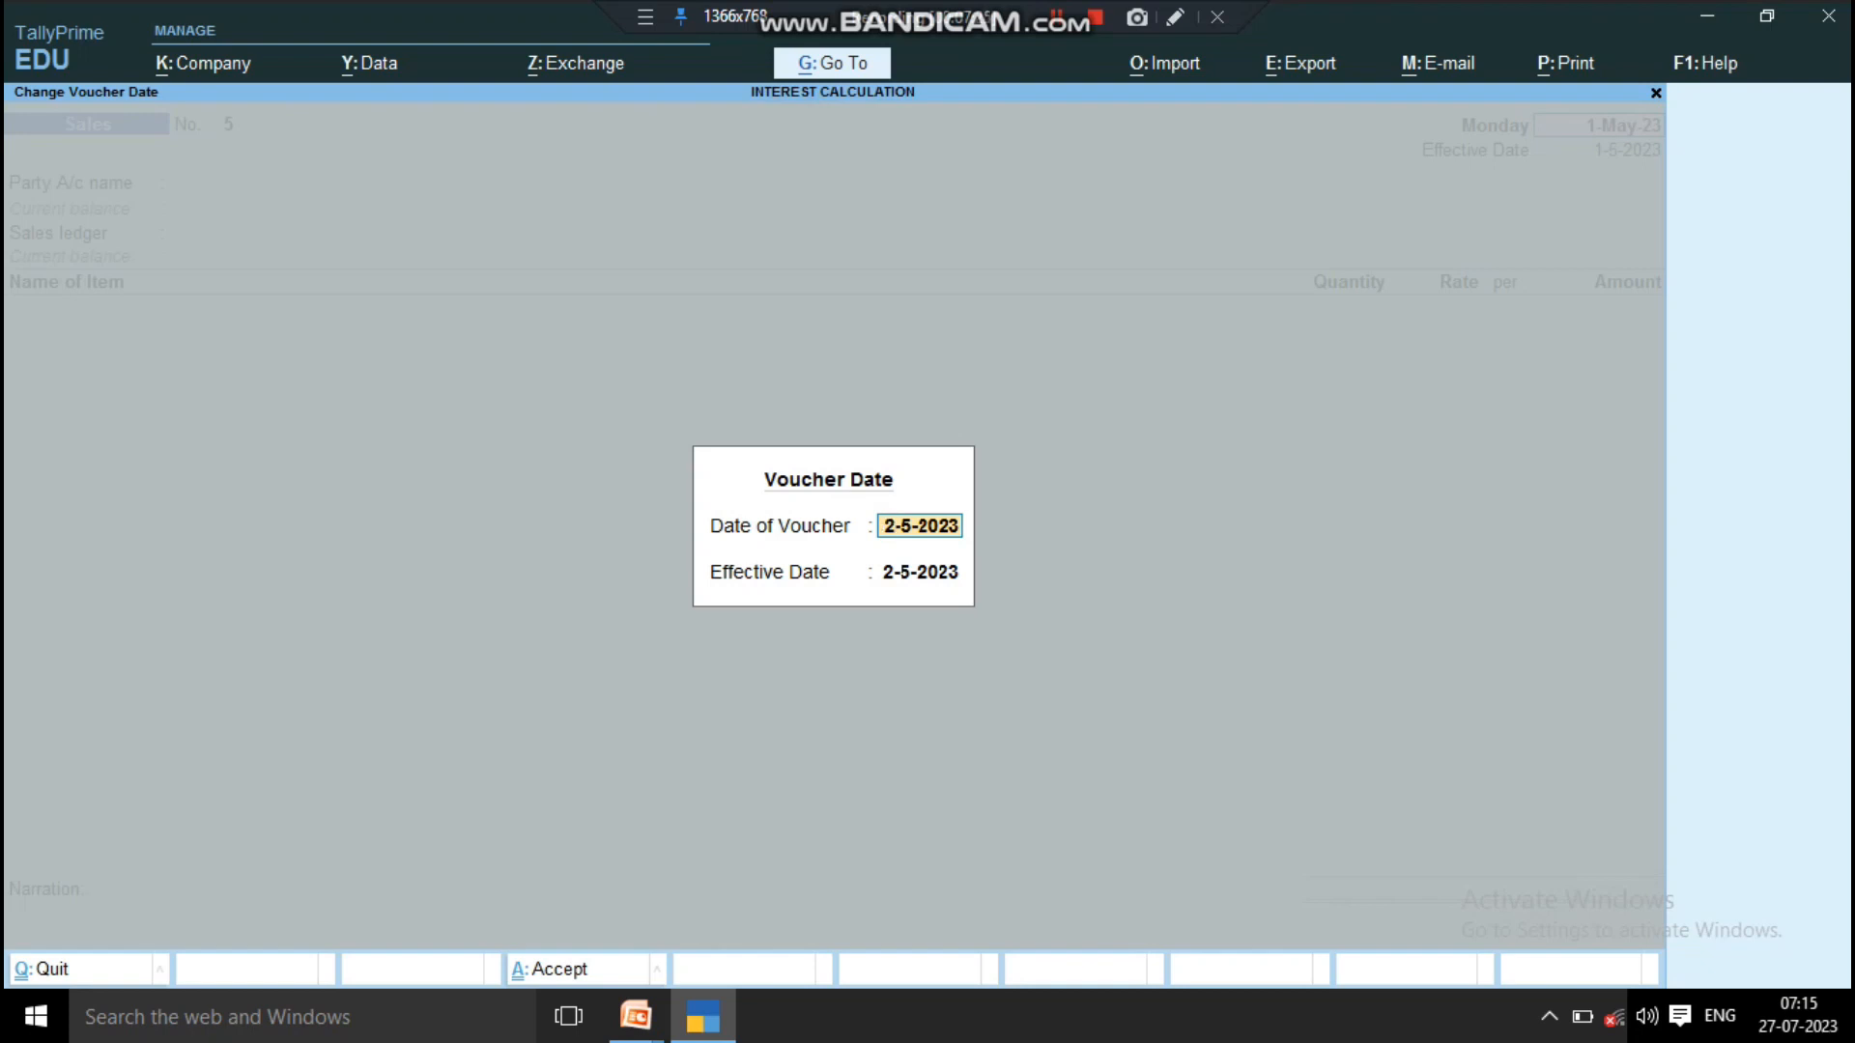
{"action": "key", "text": "Return"}
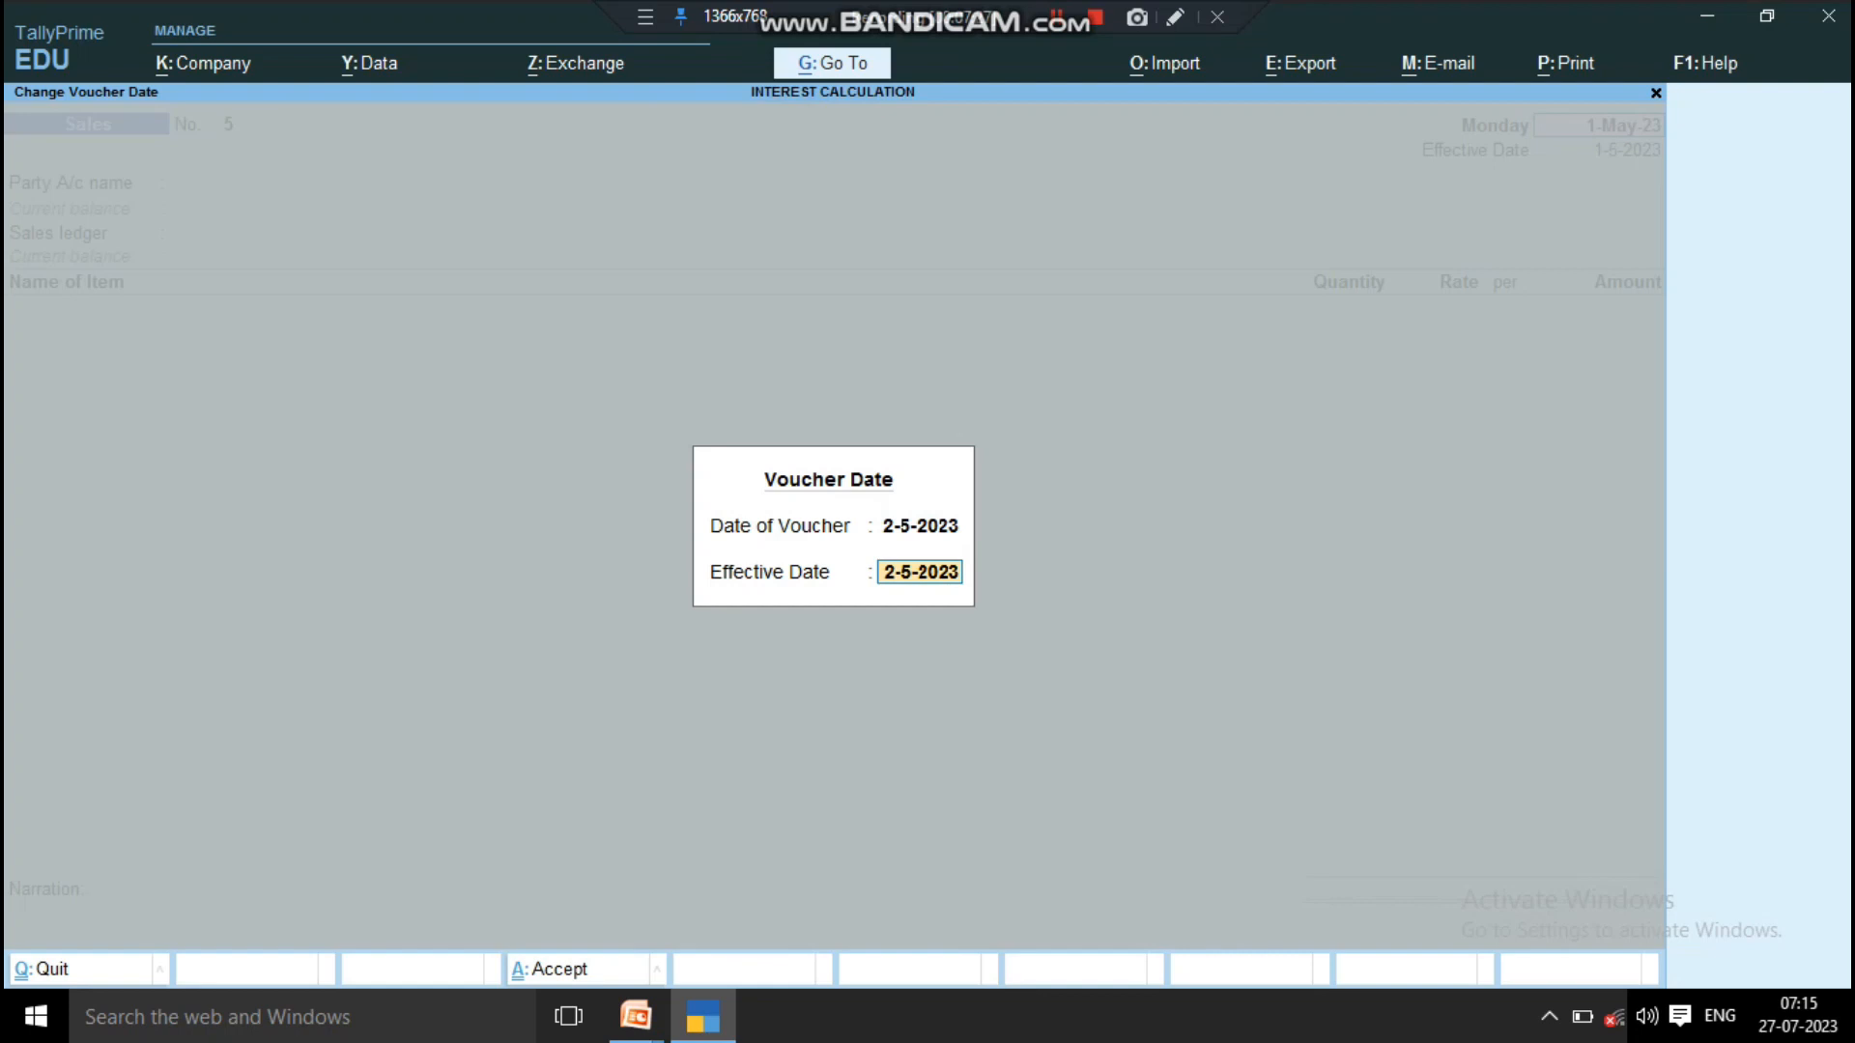
{"action": "key", "text": "BackSpace"}
{"action": "key", "text": "Escape"}
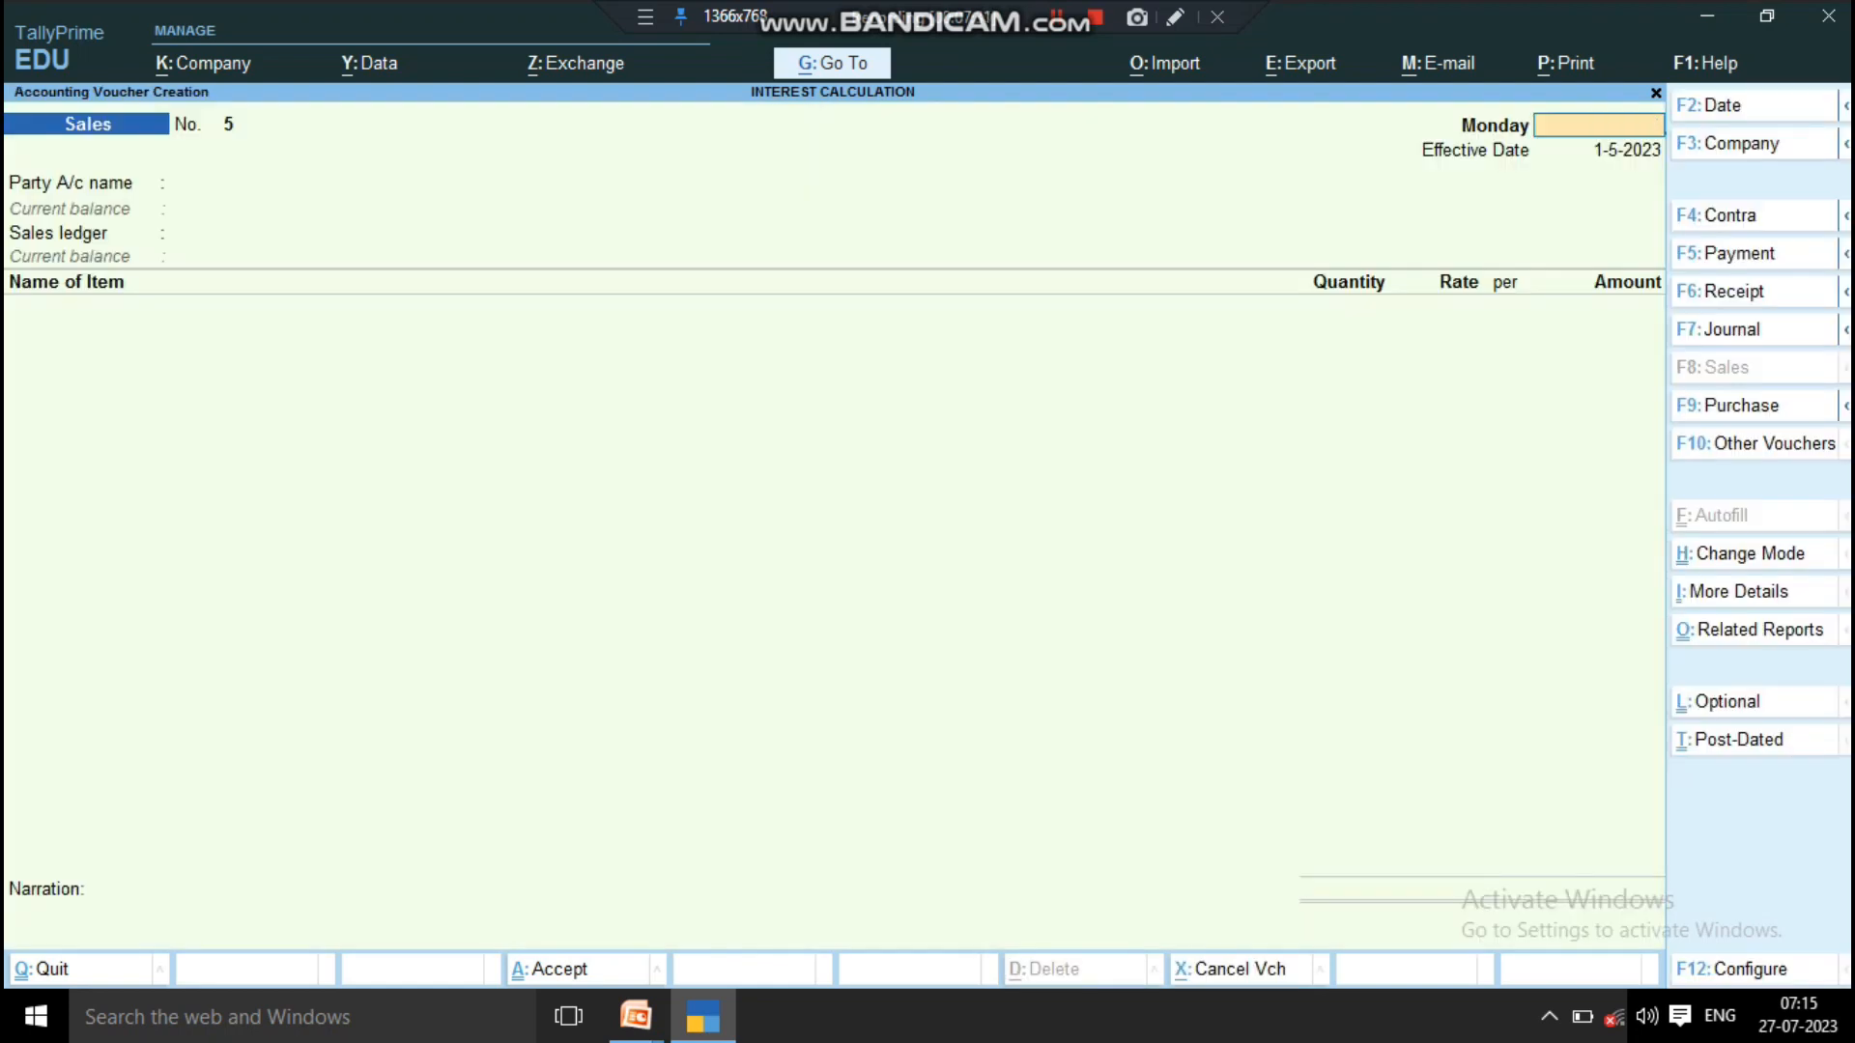
{"action": "key", "text": "Escape"}
{"action": "key", "text": "y"}
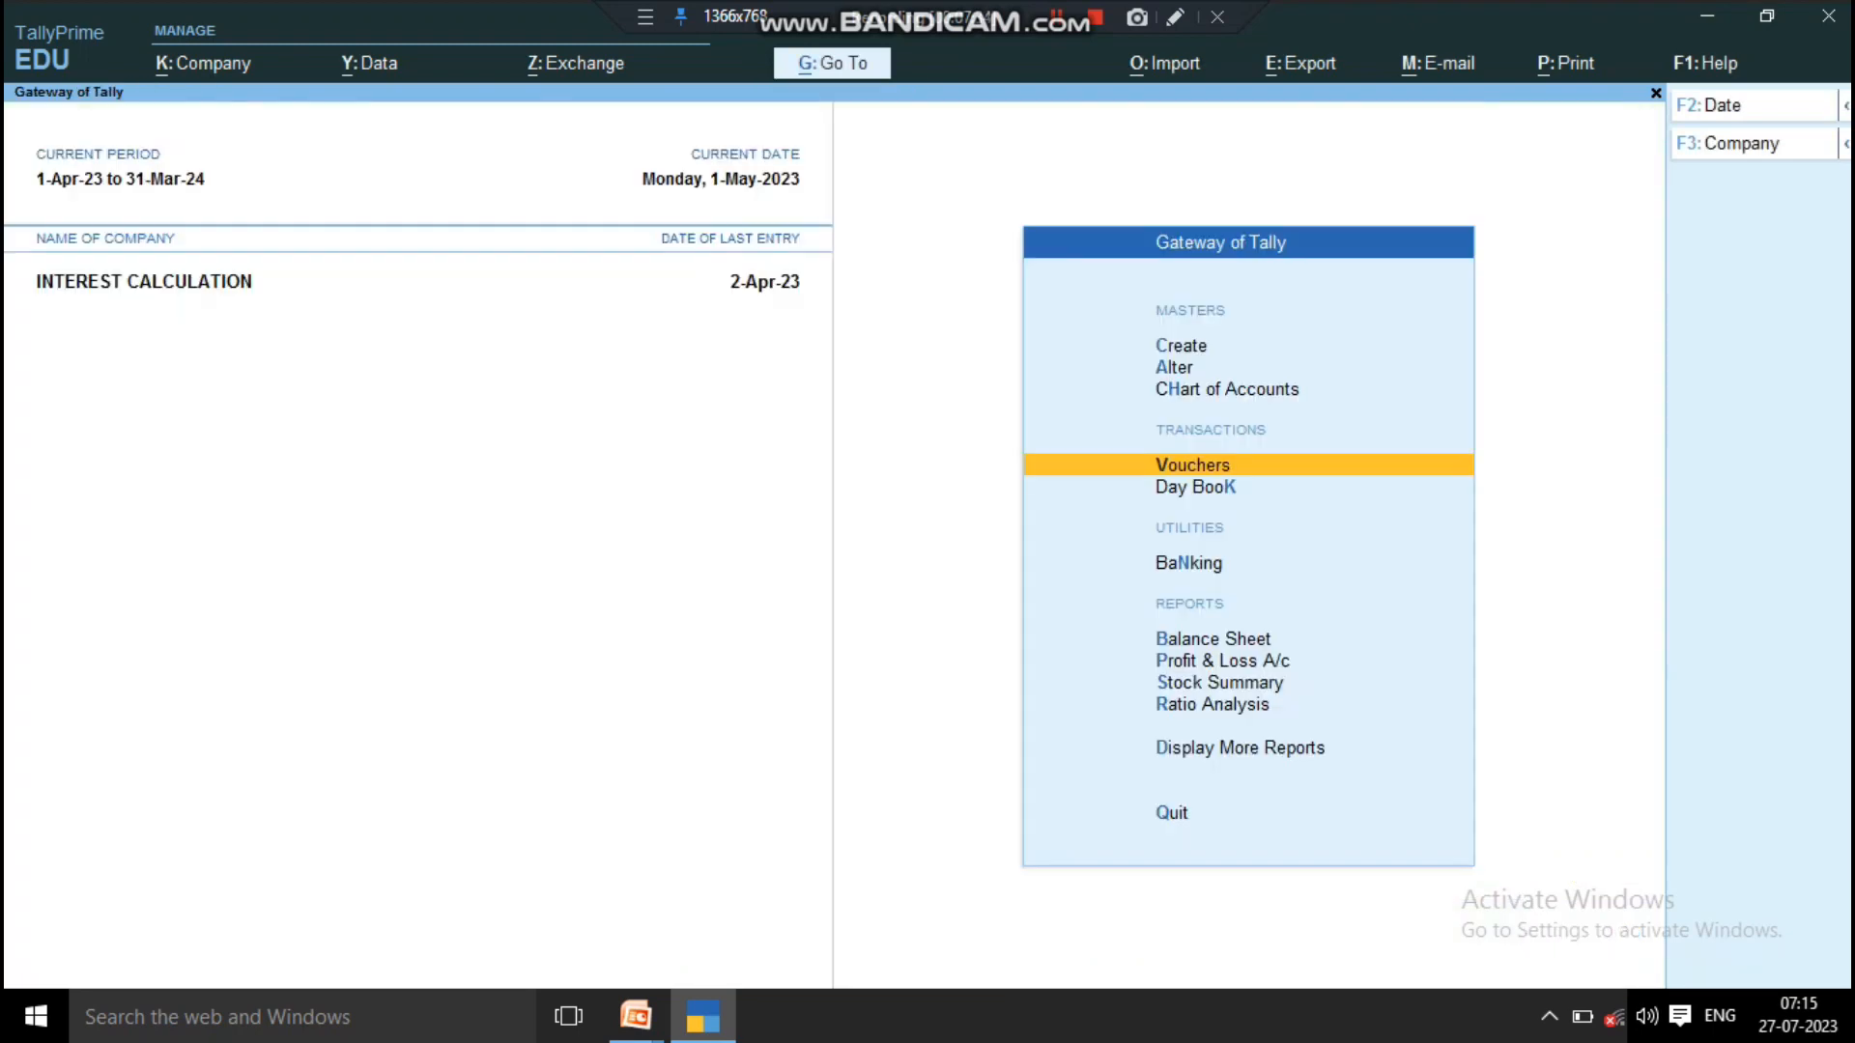
{"action": "key", "text": "Up"}
{"action": "key", "text": "Up"}
{"action": "key", "text": "Up"}
{"action": "key", "text": "Return"}
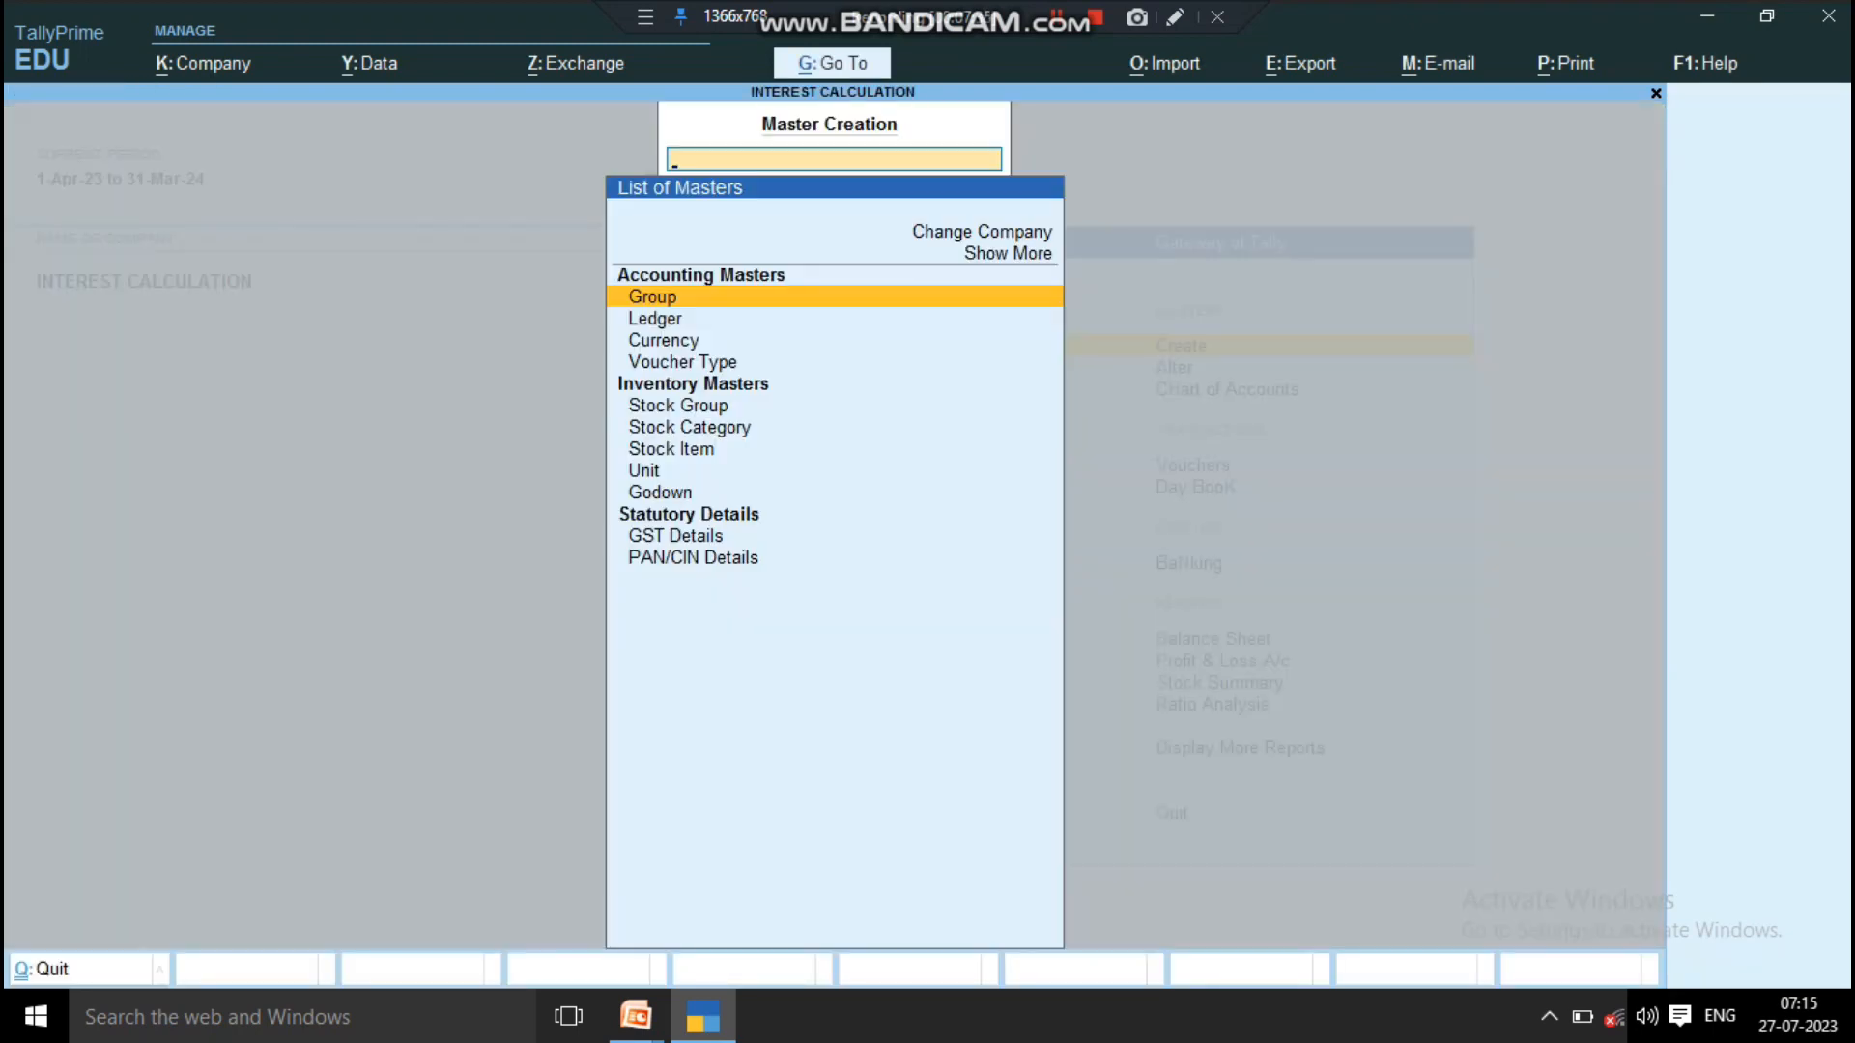
{"action": "key", "text": "Escape"}
Step: Open the Sales voucher type for alteration from the expanded list of accounting masters
{"action": "key", "text": "Down"}
{"action": "key", "text": "Return"}
{"action": "key", "text": "Up"}
{"action": "key", "text": "Up"}
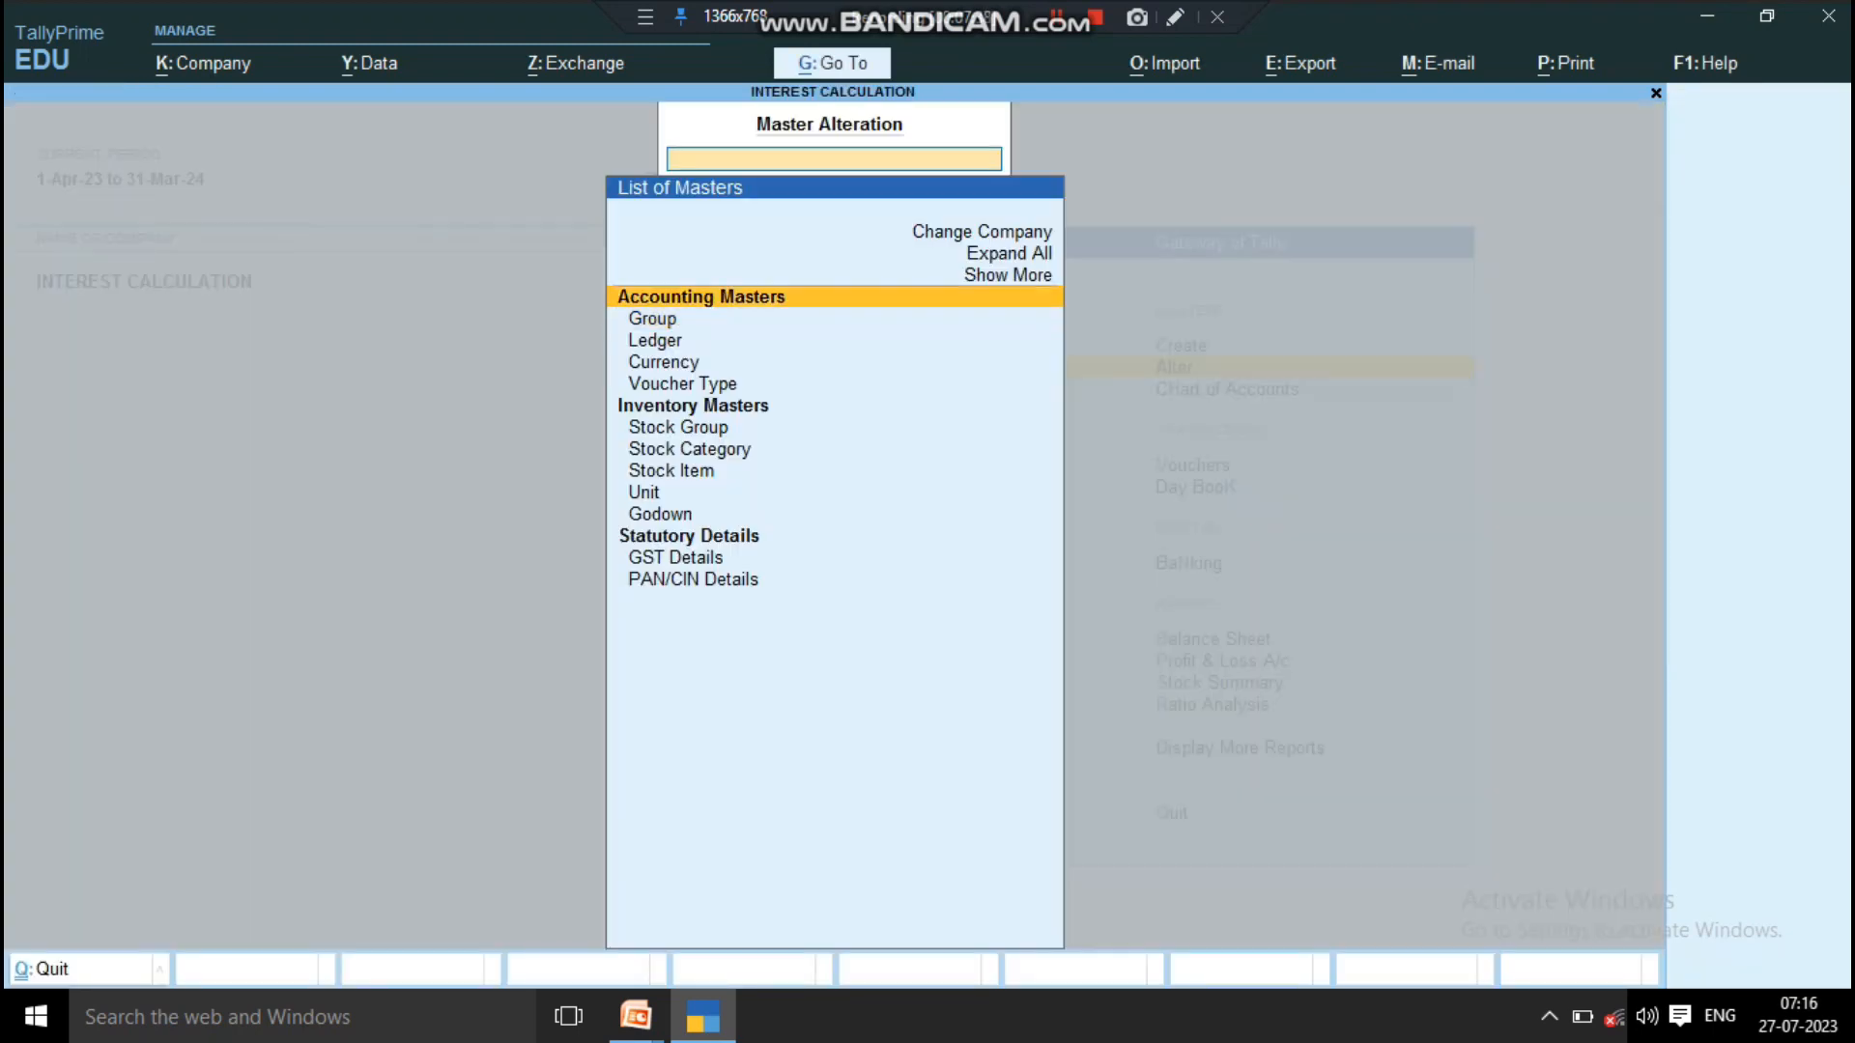
{"action": "key", "text": "Return"}
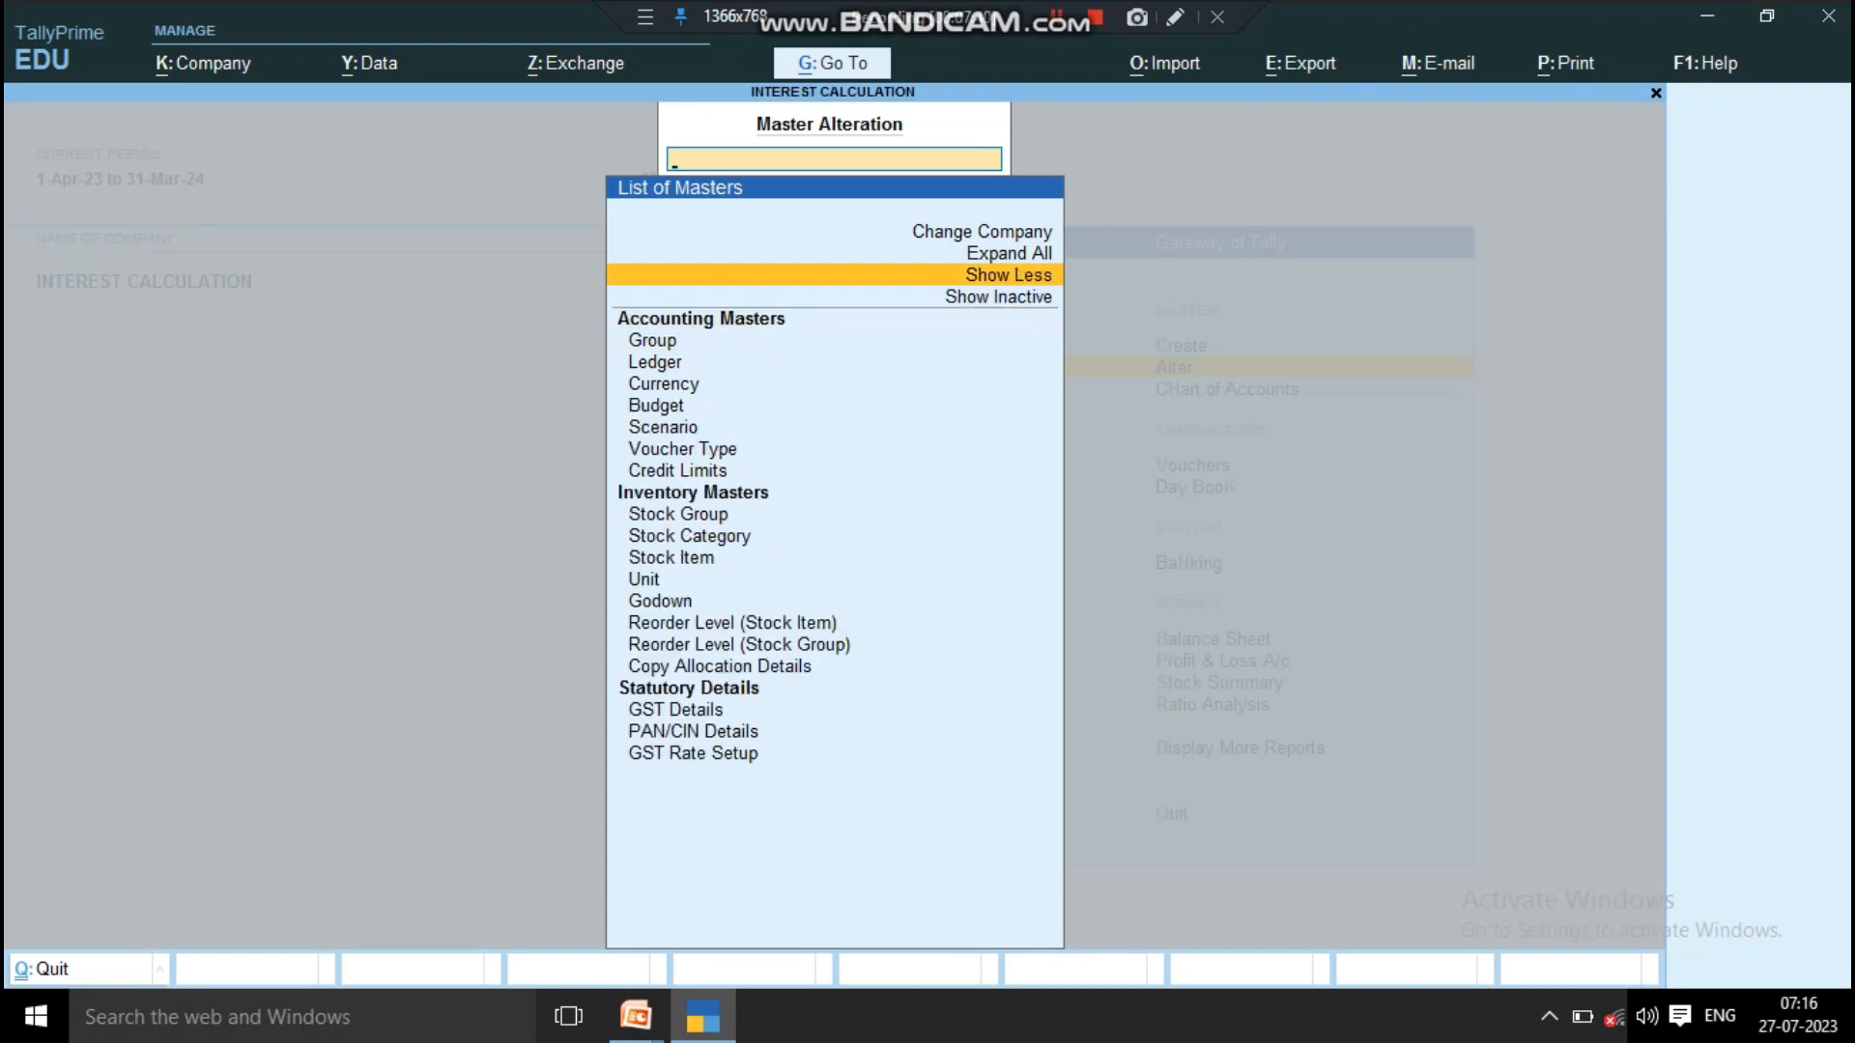
{"action": "key", "text": "Down"}
{"action": "key", "text": "Down"}
{"action": "key", "text": "Down"}
{"action": "key", "text": "Down"}
{"action": "key", "text": "Down"}
{"action": "key", "text": "Down"}
{"action": "key", "text": "Down"}
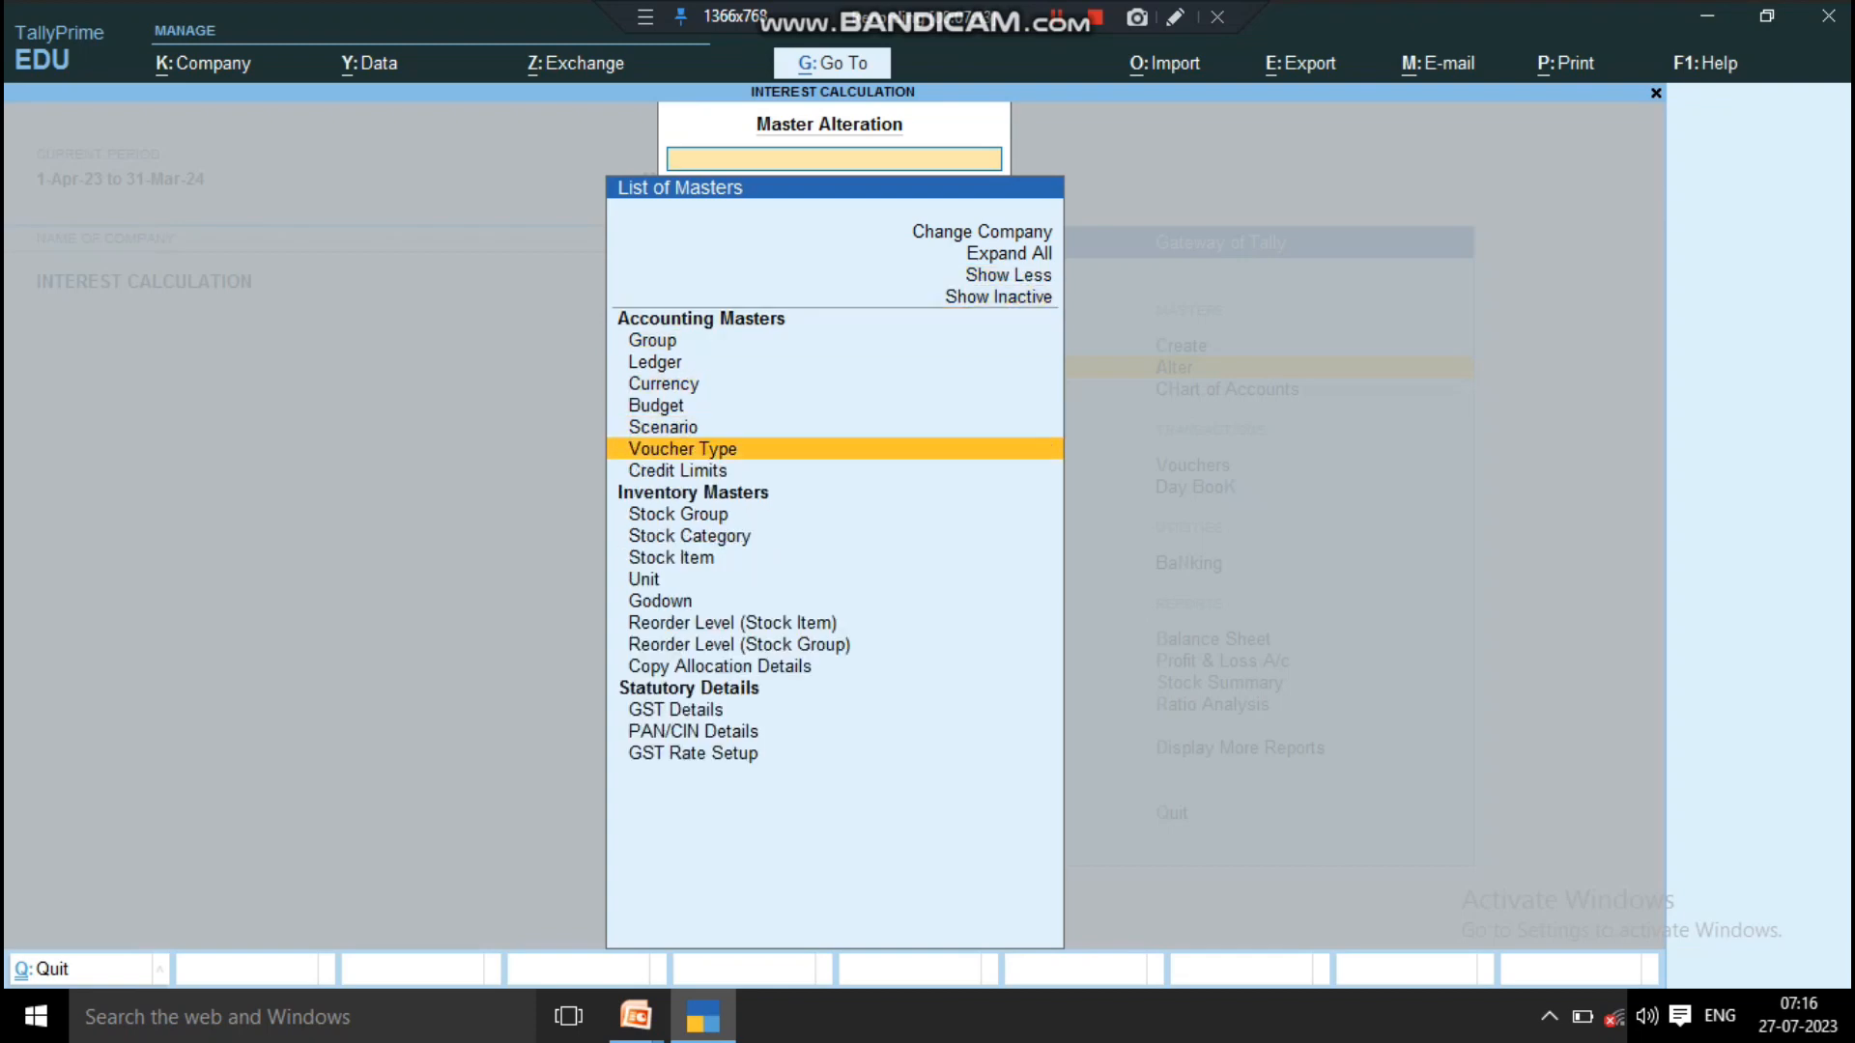
{"action": "key", "text": "Return"}
{"action": "type", "text": "Sal"}
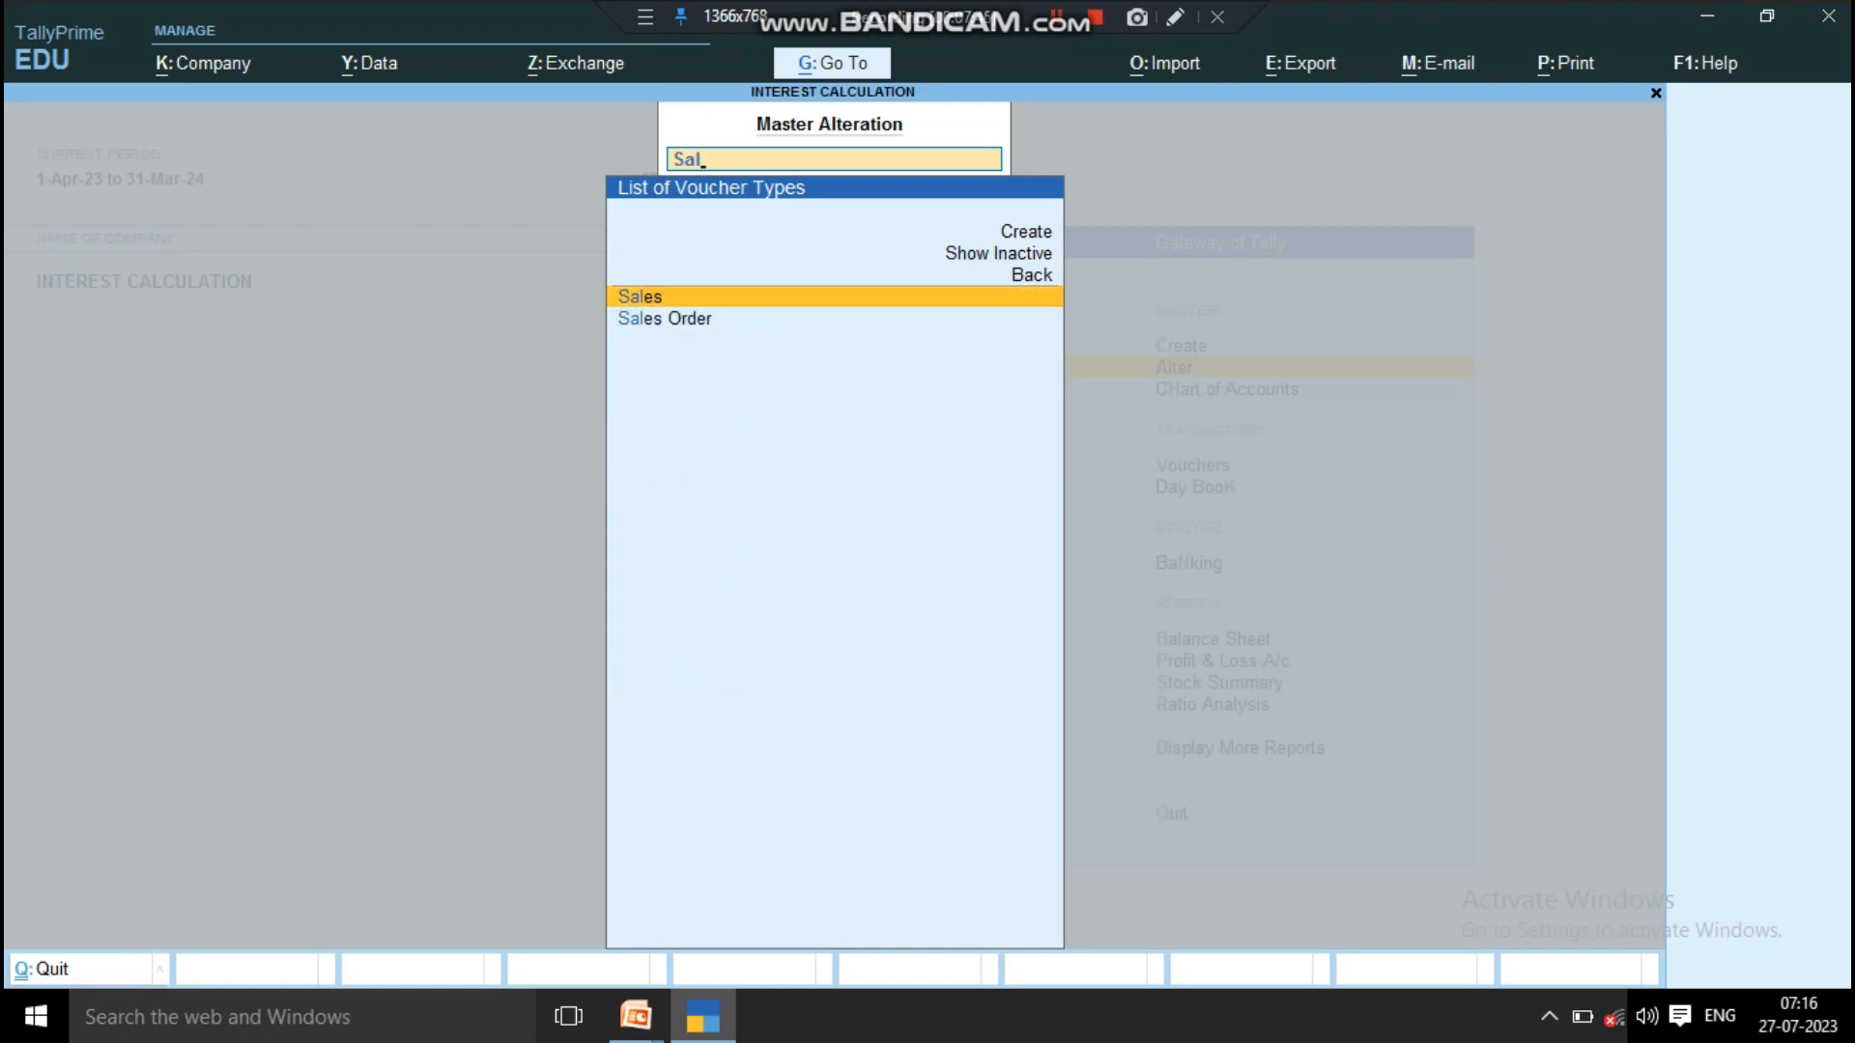
{"action": "key", "text": "Return"}
Step: Keep Use effective dates for vouchers at Yes in the Sales voucher type, save it and return to the Gateway of Tally
{"action": "key", "text": "Return"}
{"action": "key", "text": "Return"}
{"action": "key", "text": "Return"}
{"action": "key", "text": "Return"}
{"action": "key", "text": "Return"}
{"action": "key", "text": "Return"}
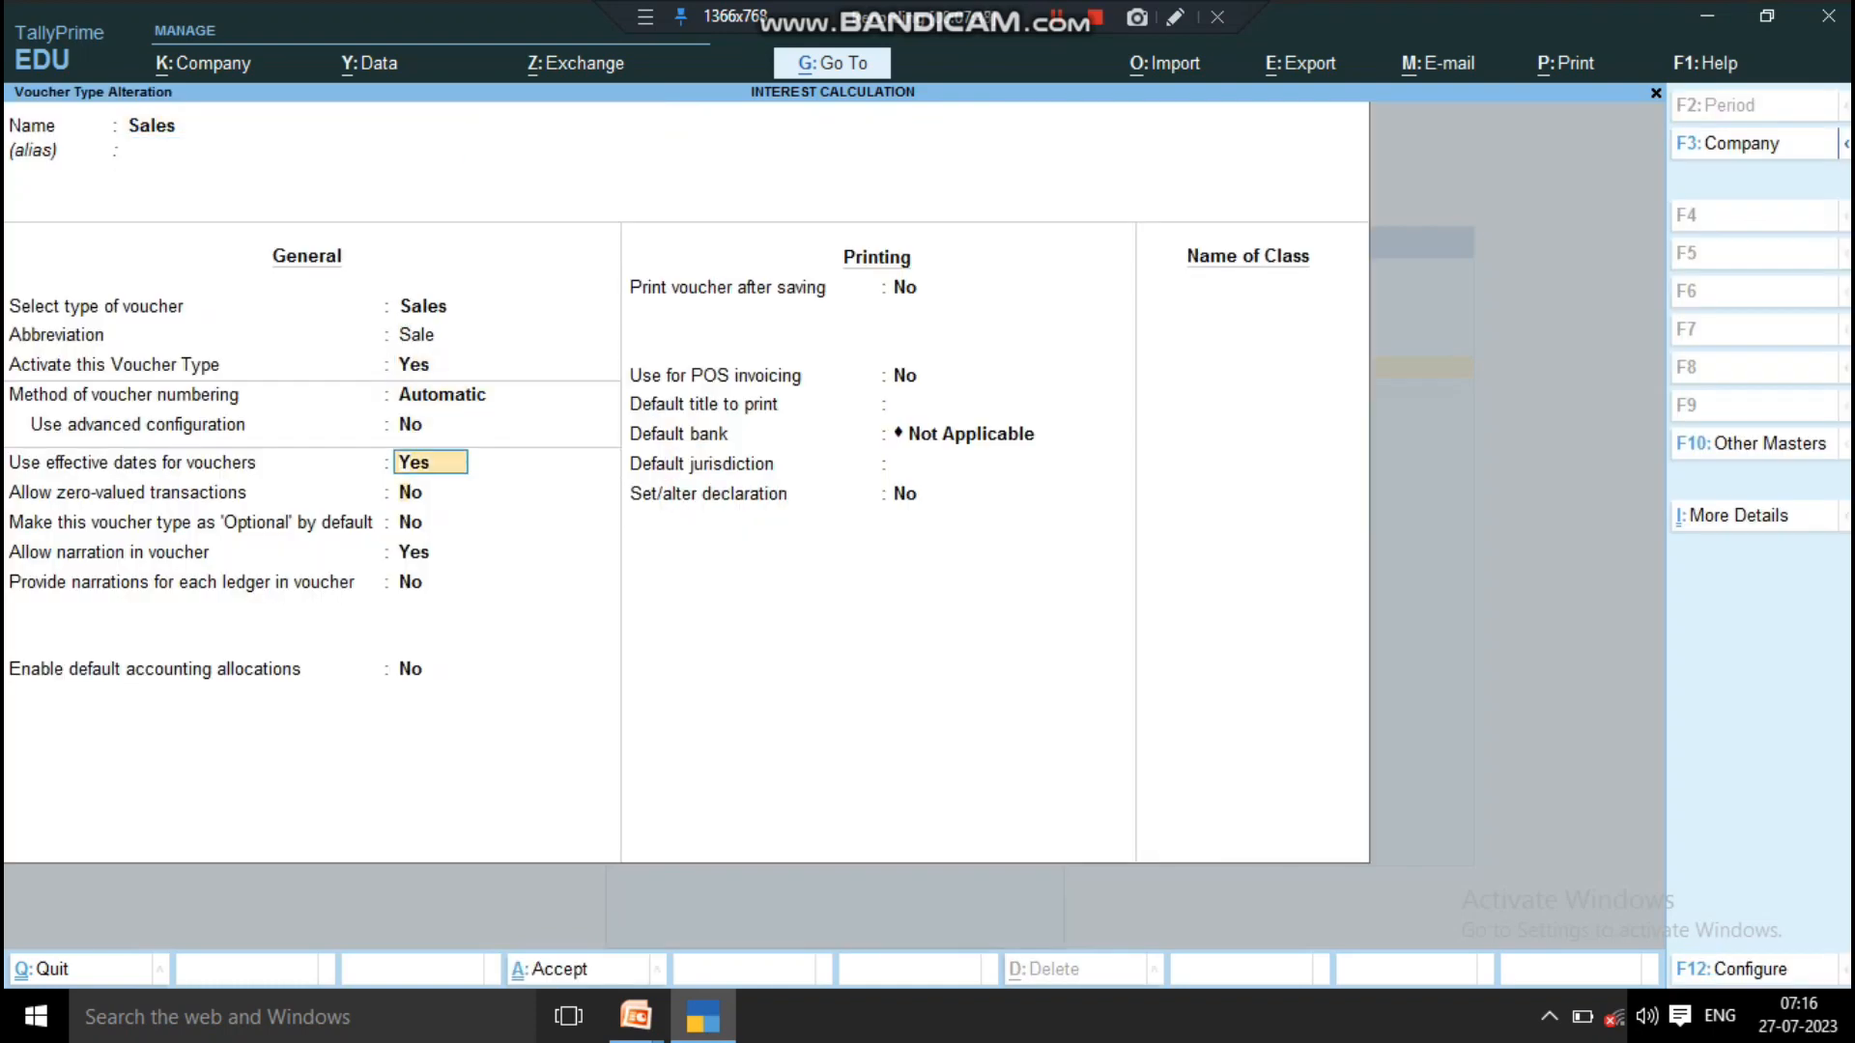
{"action": "key", "text": "Return"}
{"action": "key", "text": "Up"}
{"action": "key", "text": "Return"}
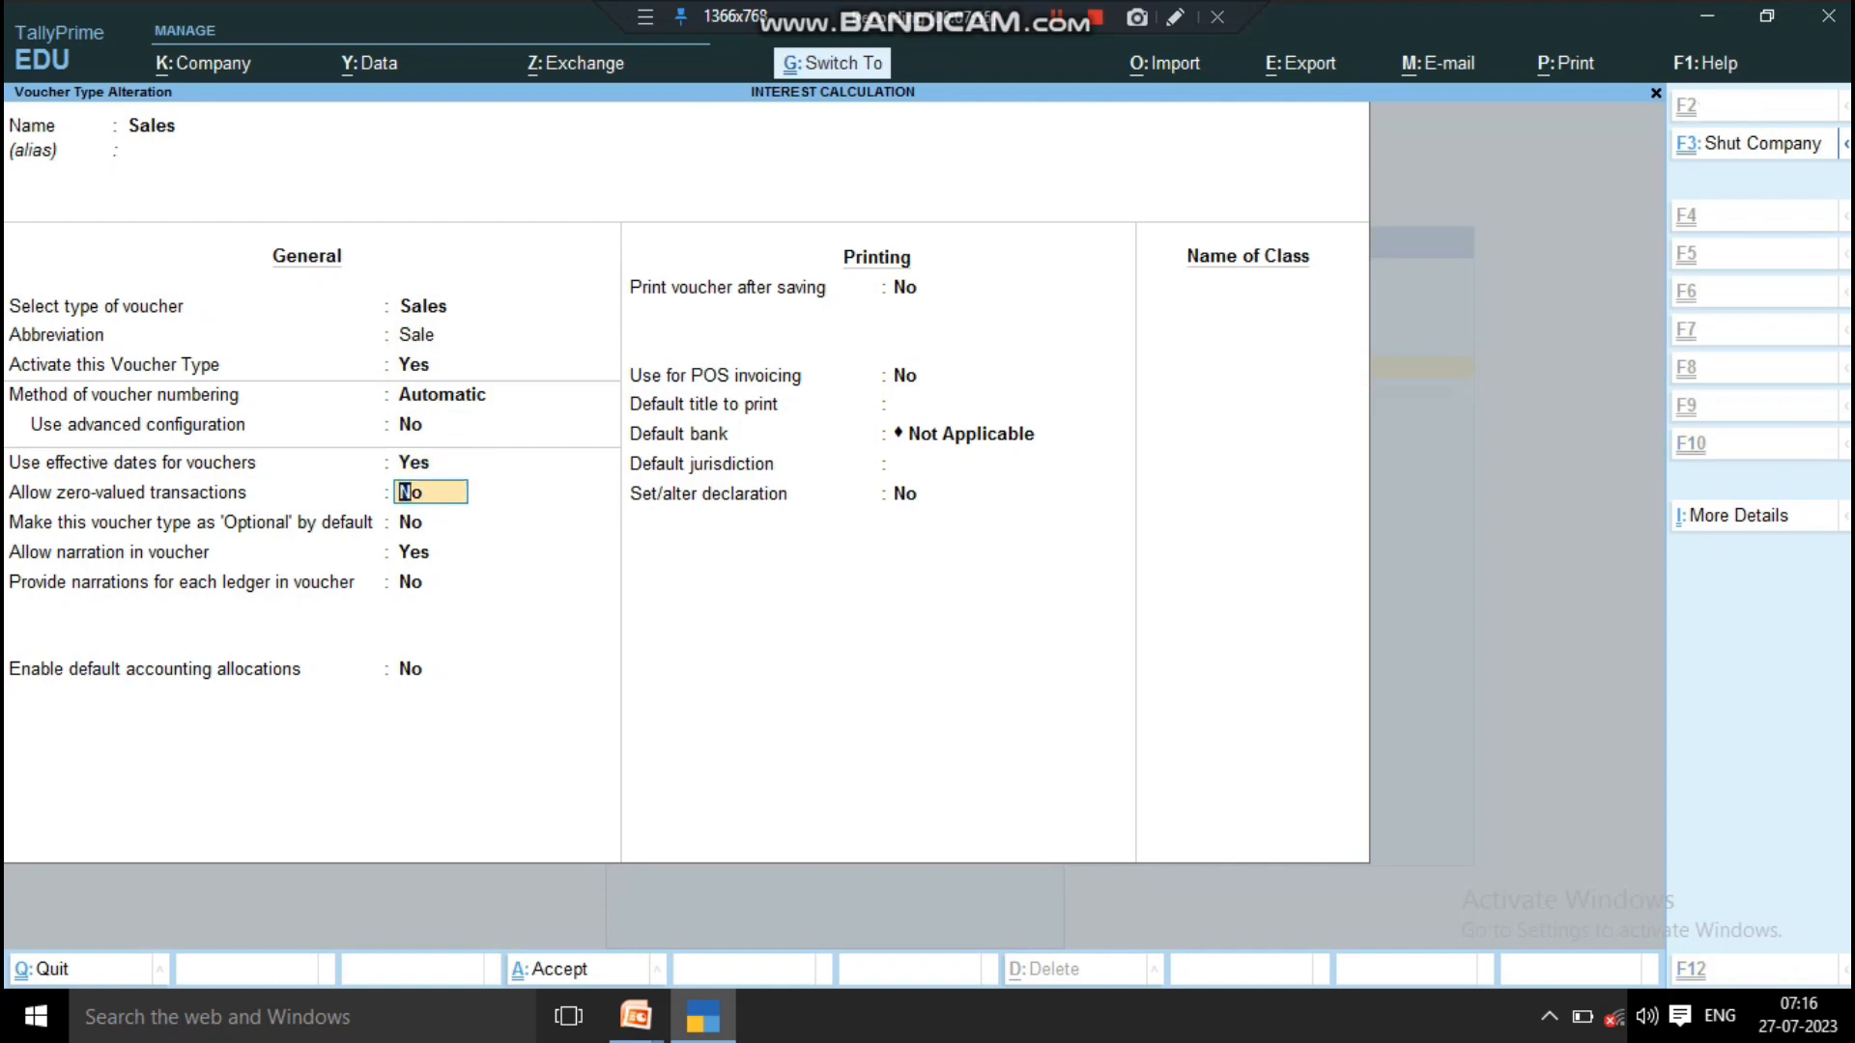
{"action": "key", "text": "ctrl+a"}
{"action": "key", "text": "Escape"}
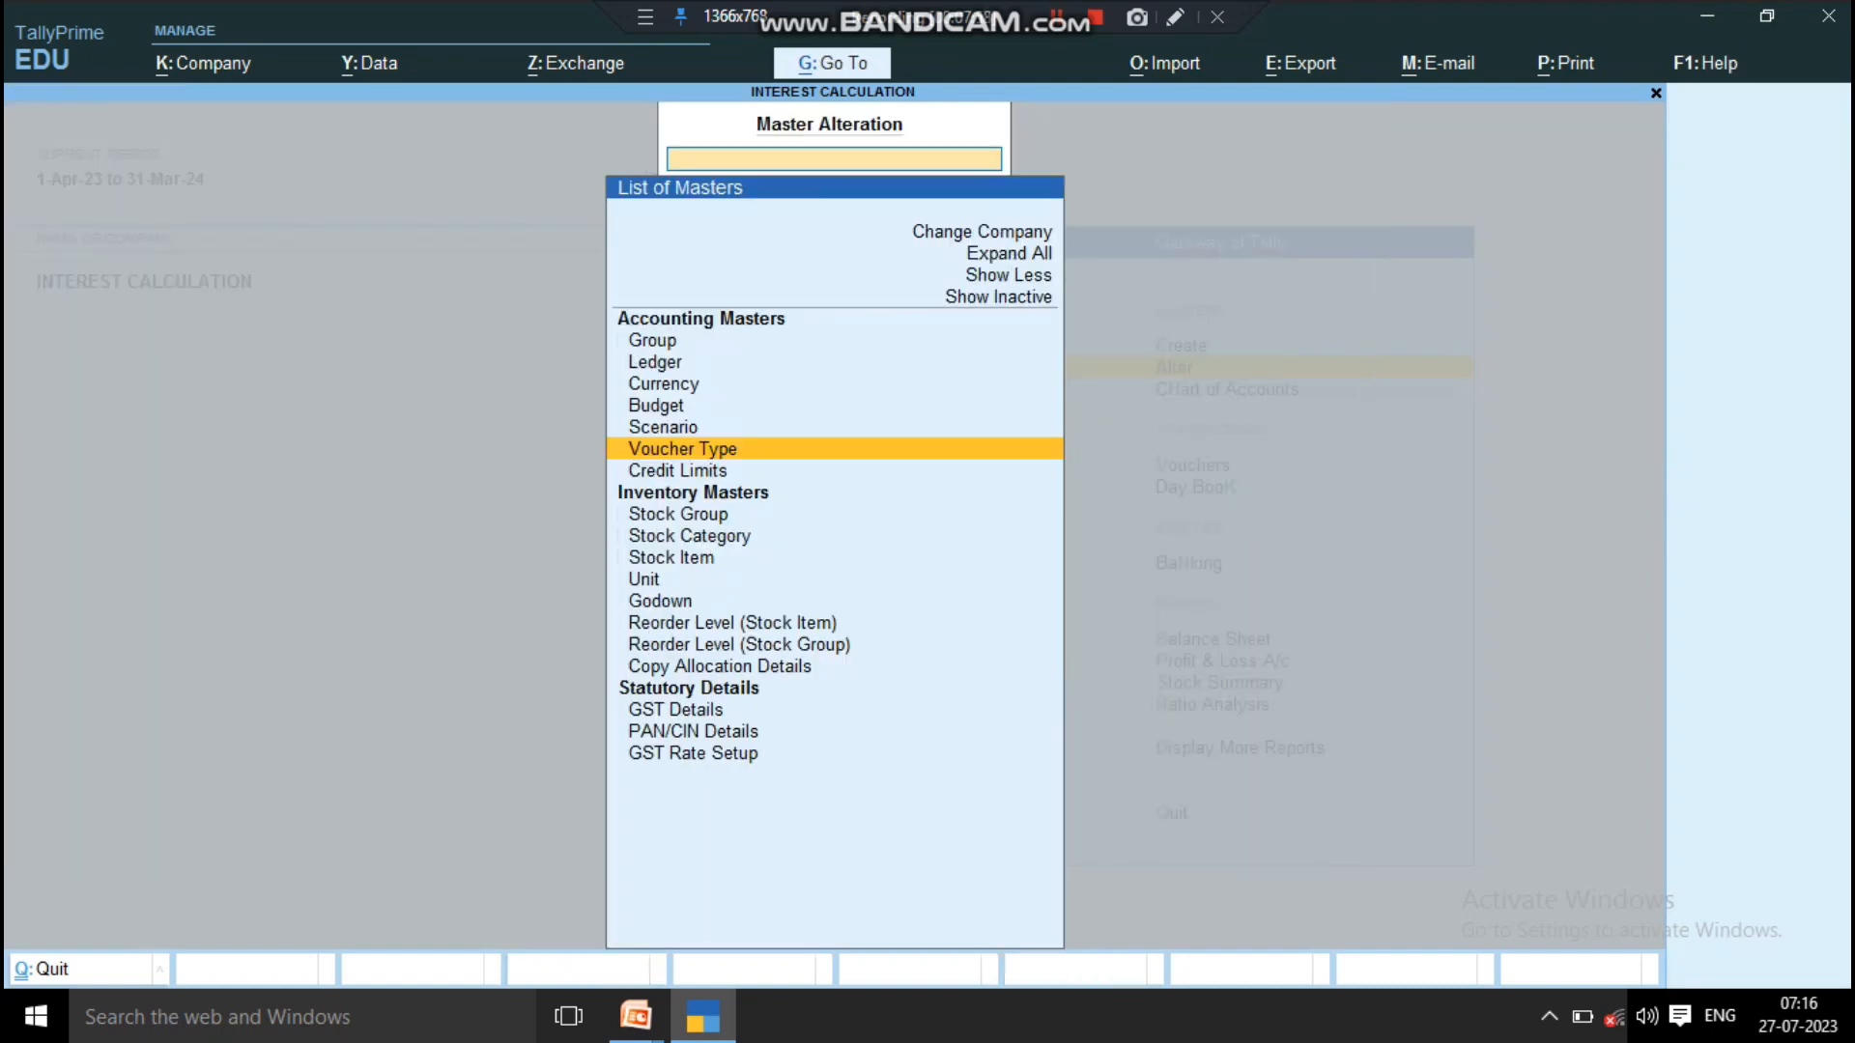
{"action": "key", "text": "Escape"}
{"action": "key", "text": "Up"}
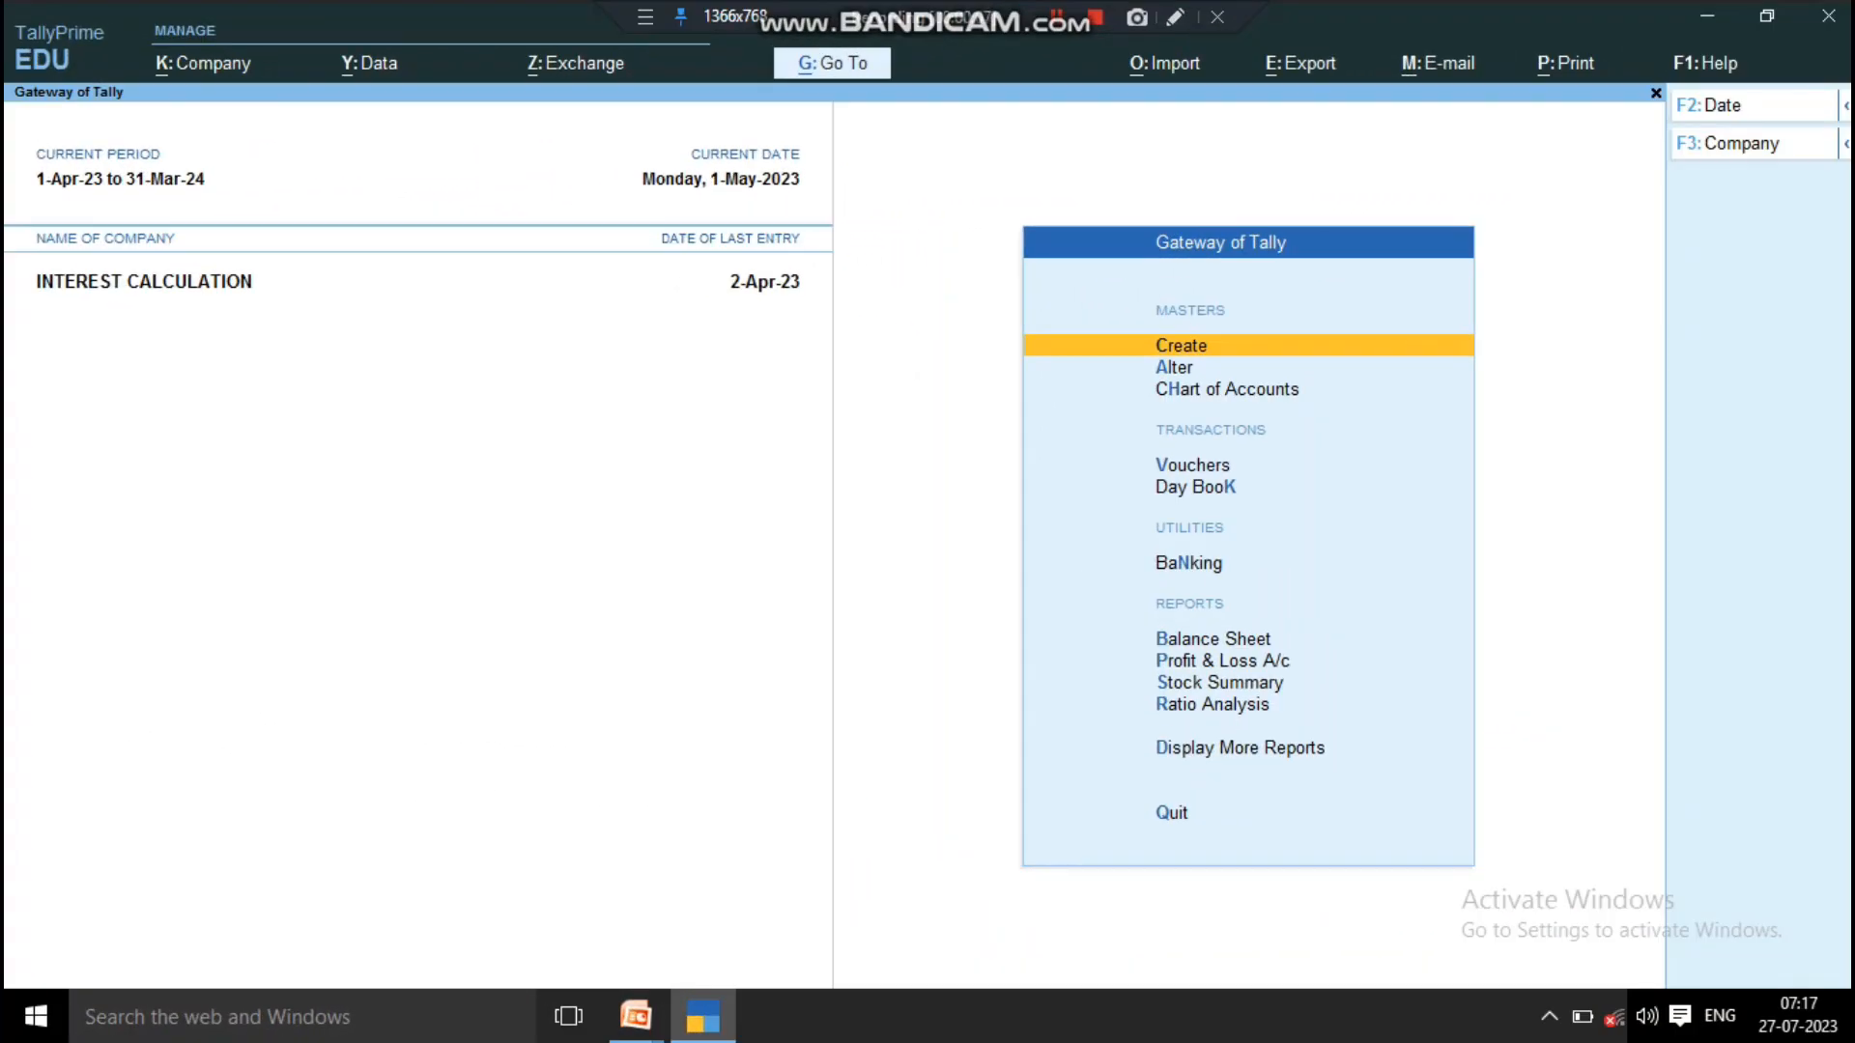
Step: Start a new Sales voucher in the INTEREST CALCULATION company
{"action": "key", "text": "Down"}
{"action": "key", "text": "Down"}
{"action": "key", "text": "Down"}
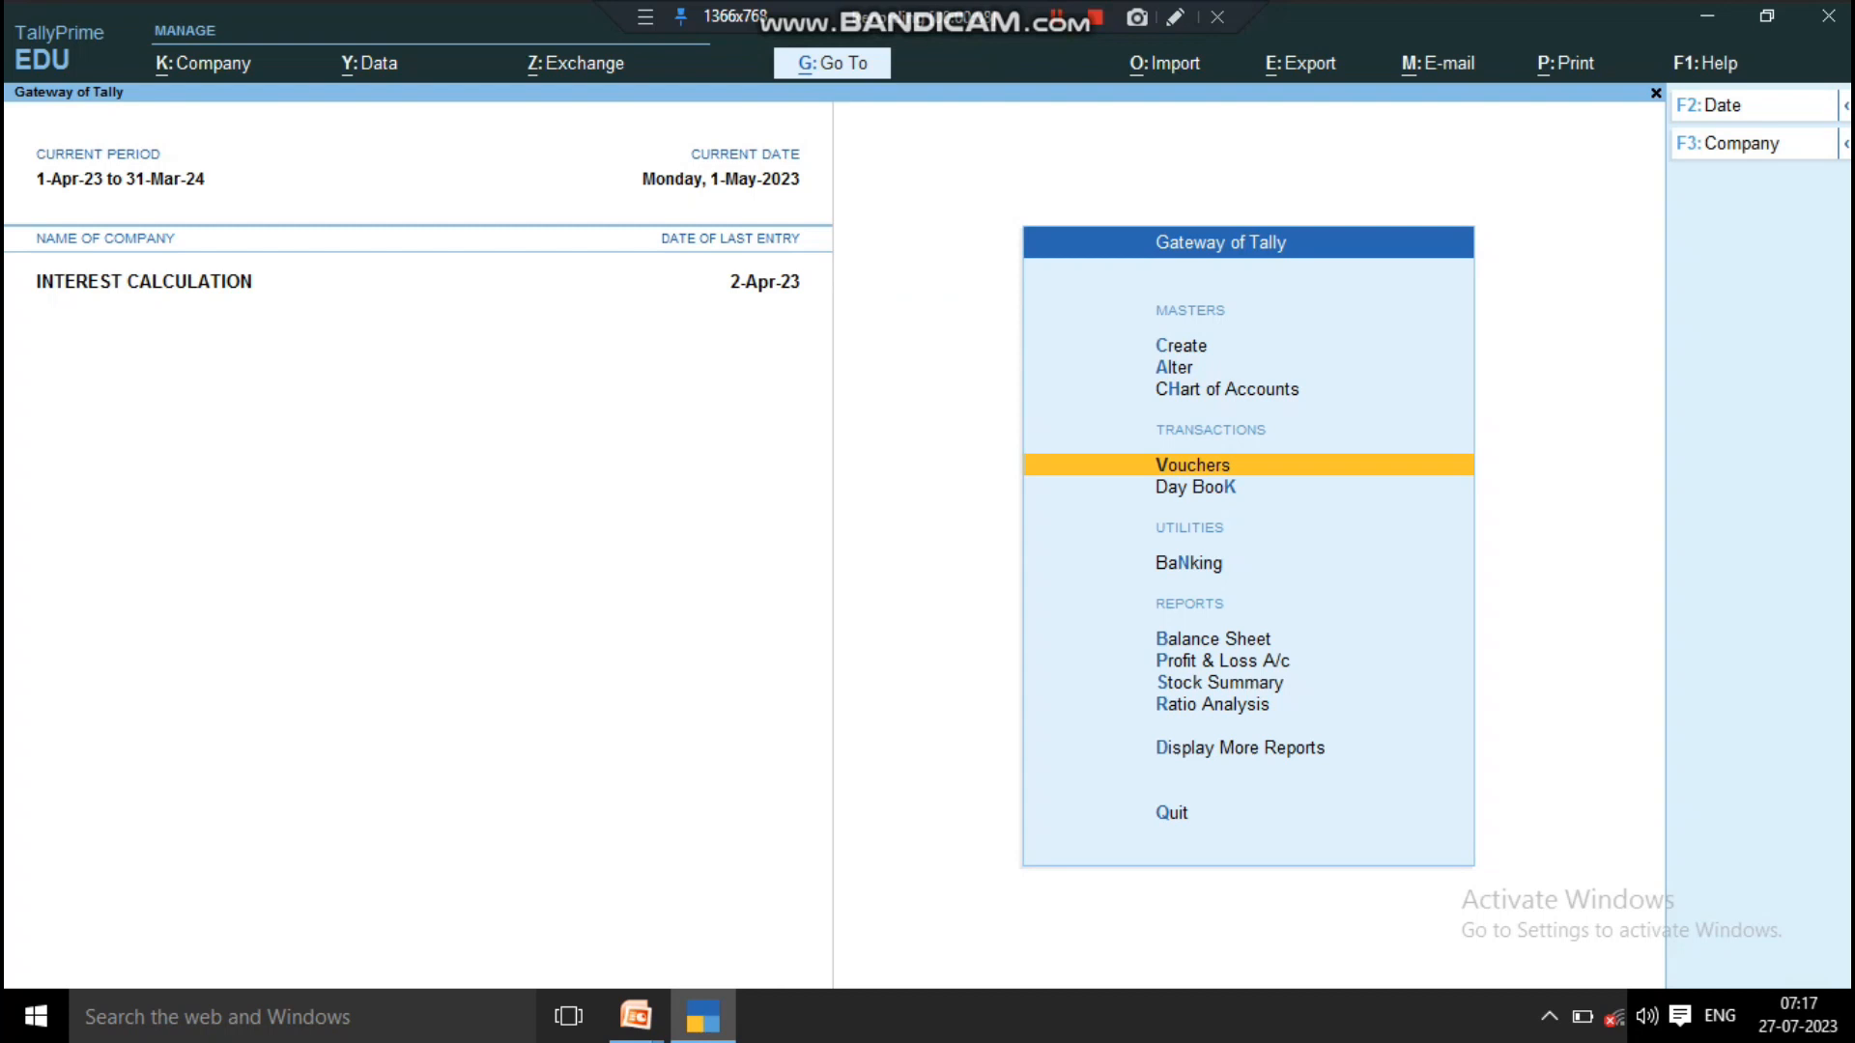
{"action": "key", "text": "Return"}
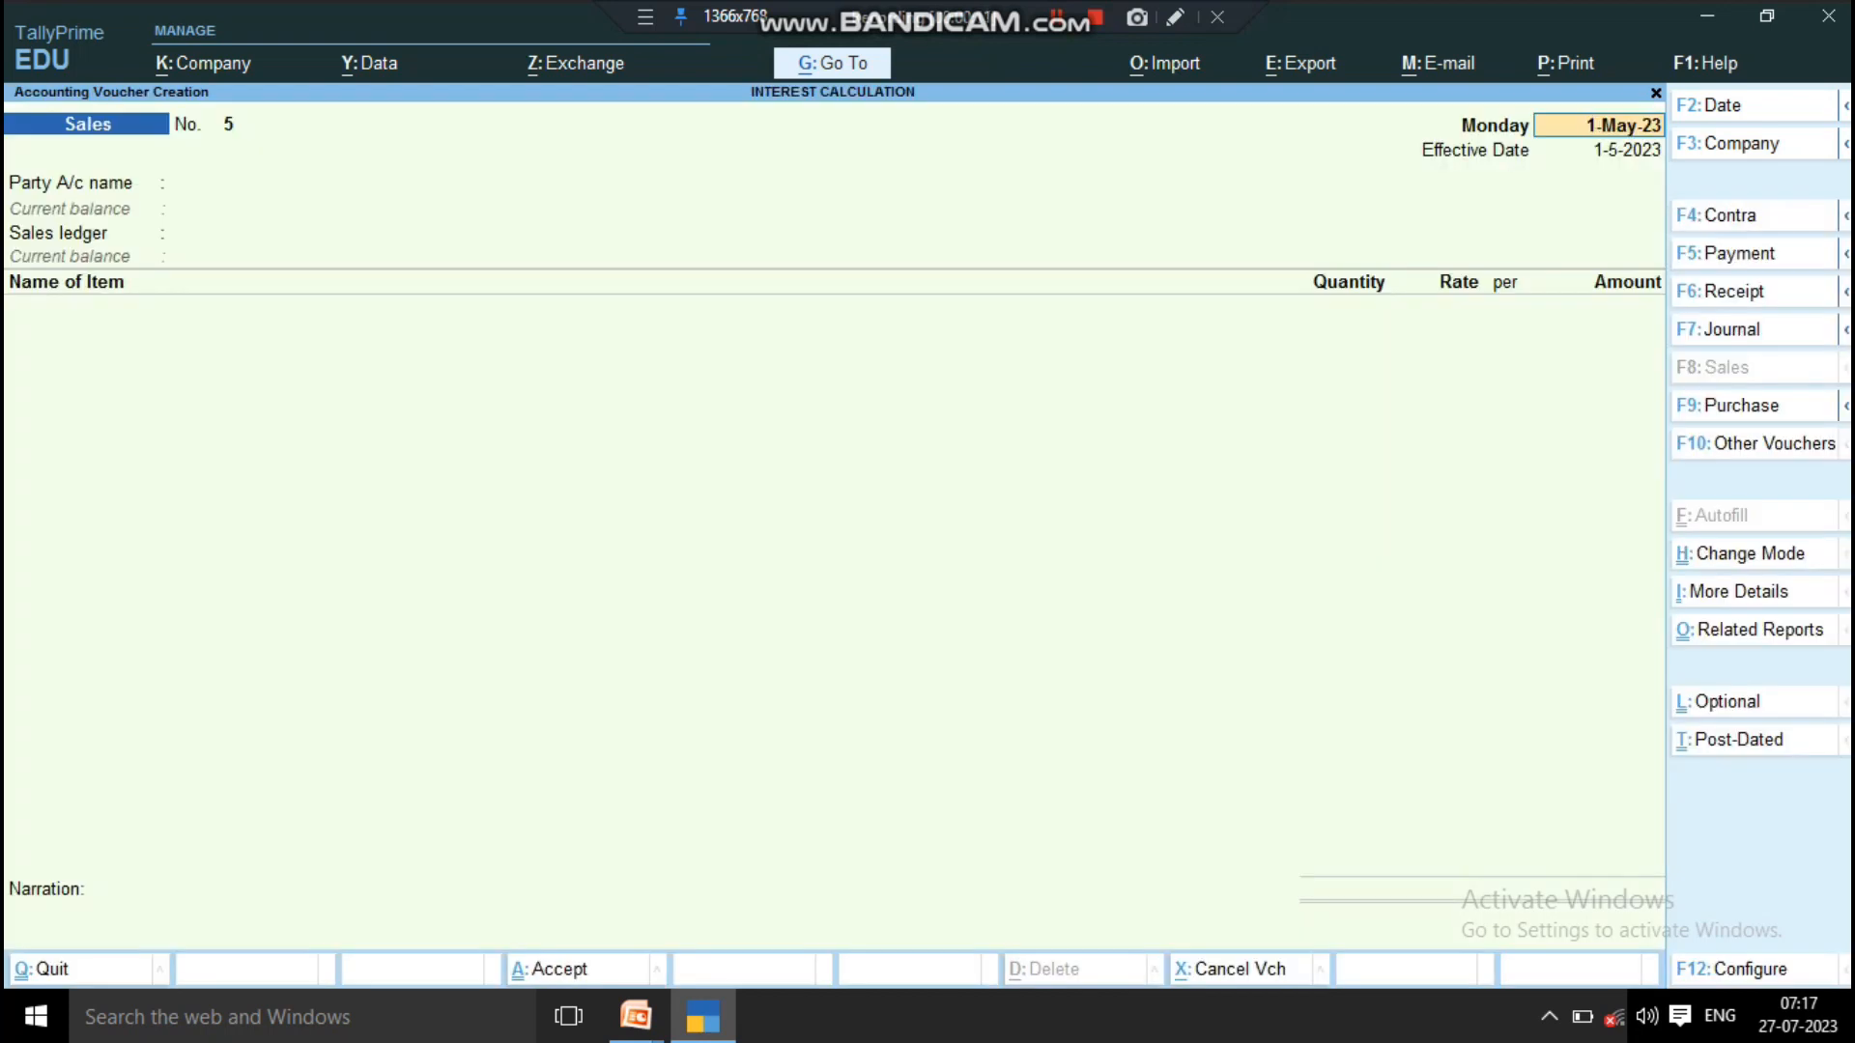
{"action": "key", "text": "F6"}
{"action": "key", "text": "F8"}
Step: Set the sales voucher's date to 1-5-2023 and its effective date to 2-5-2023
{"action": "key", "text": "F2"}
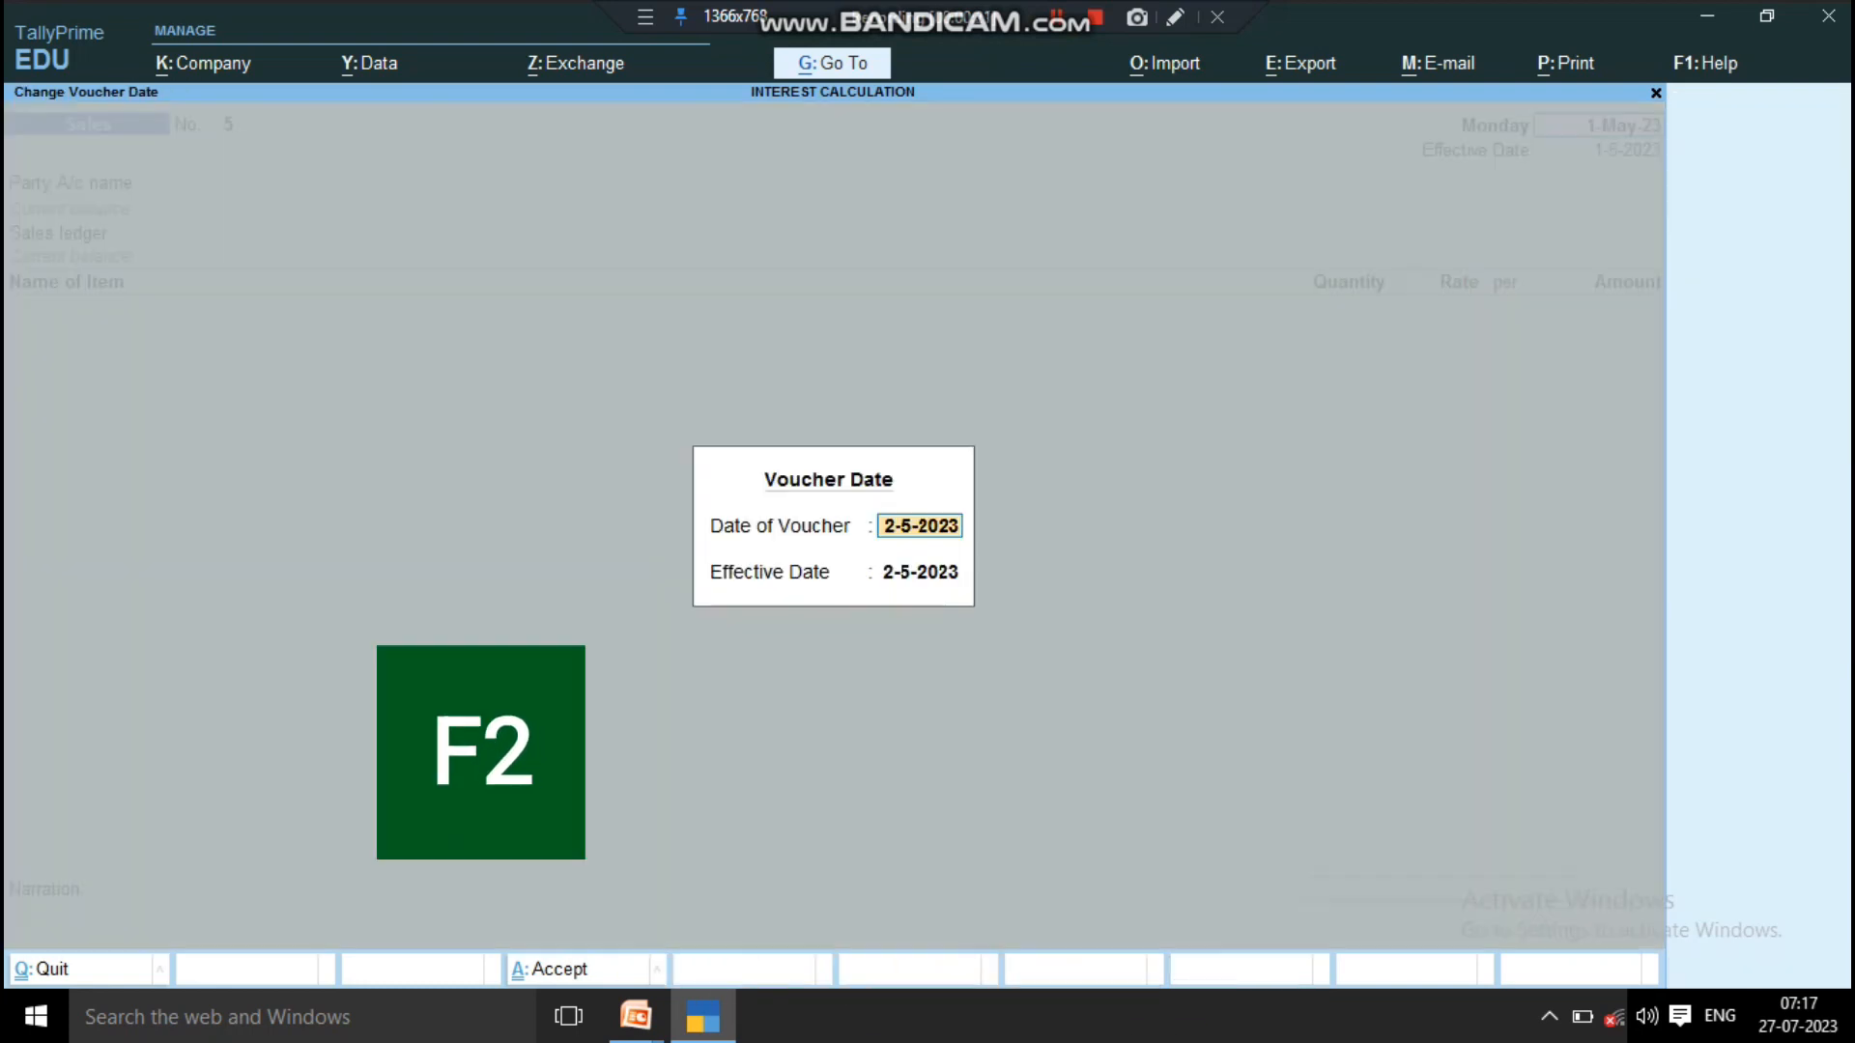
{"action": "type", "text": "1"}
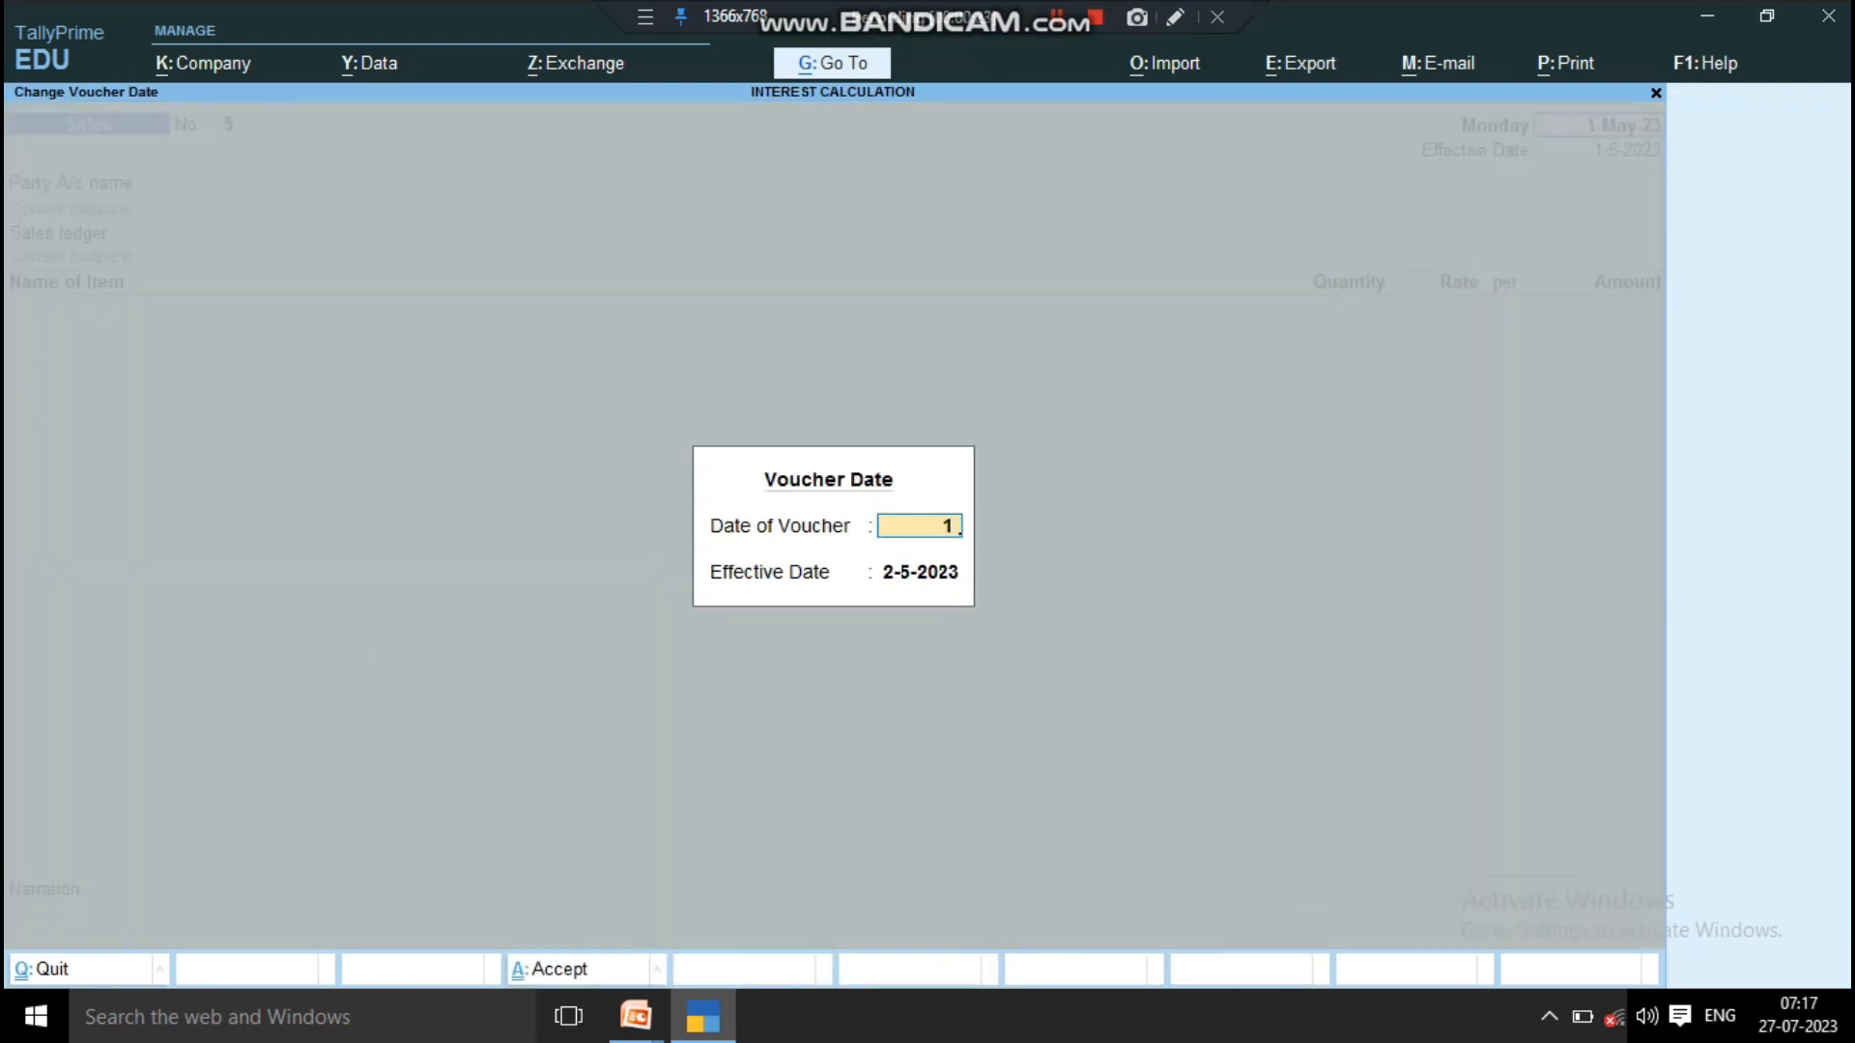
{"action": "type", "text": " may"}
{"action": "key", "text": "Return"}
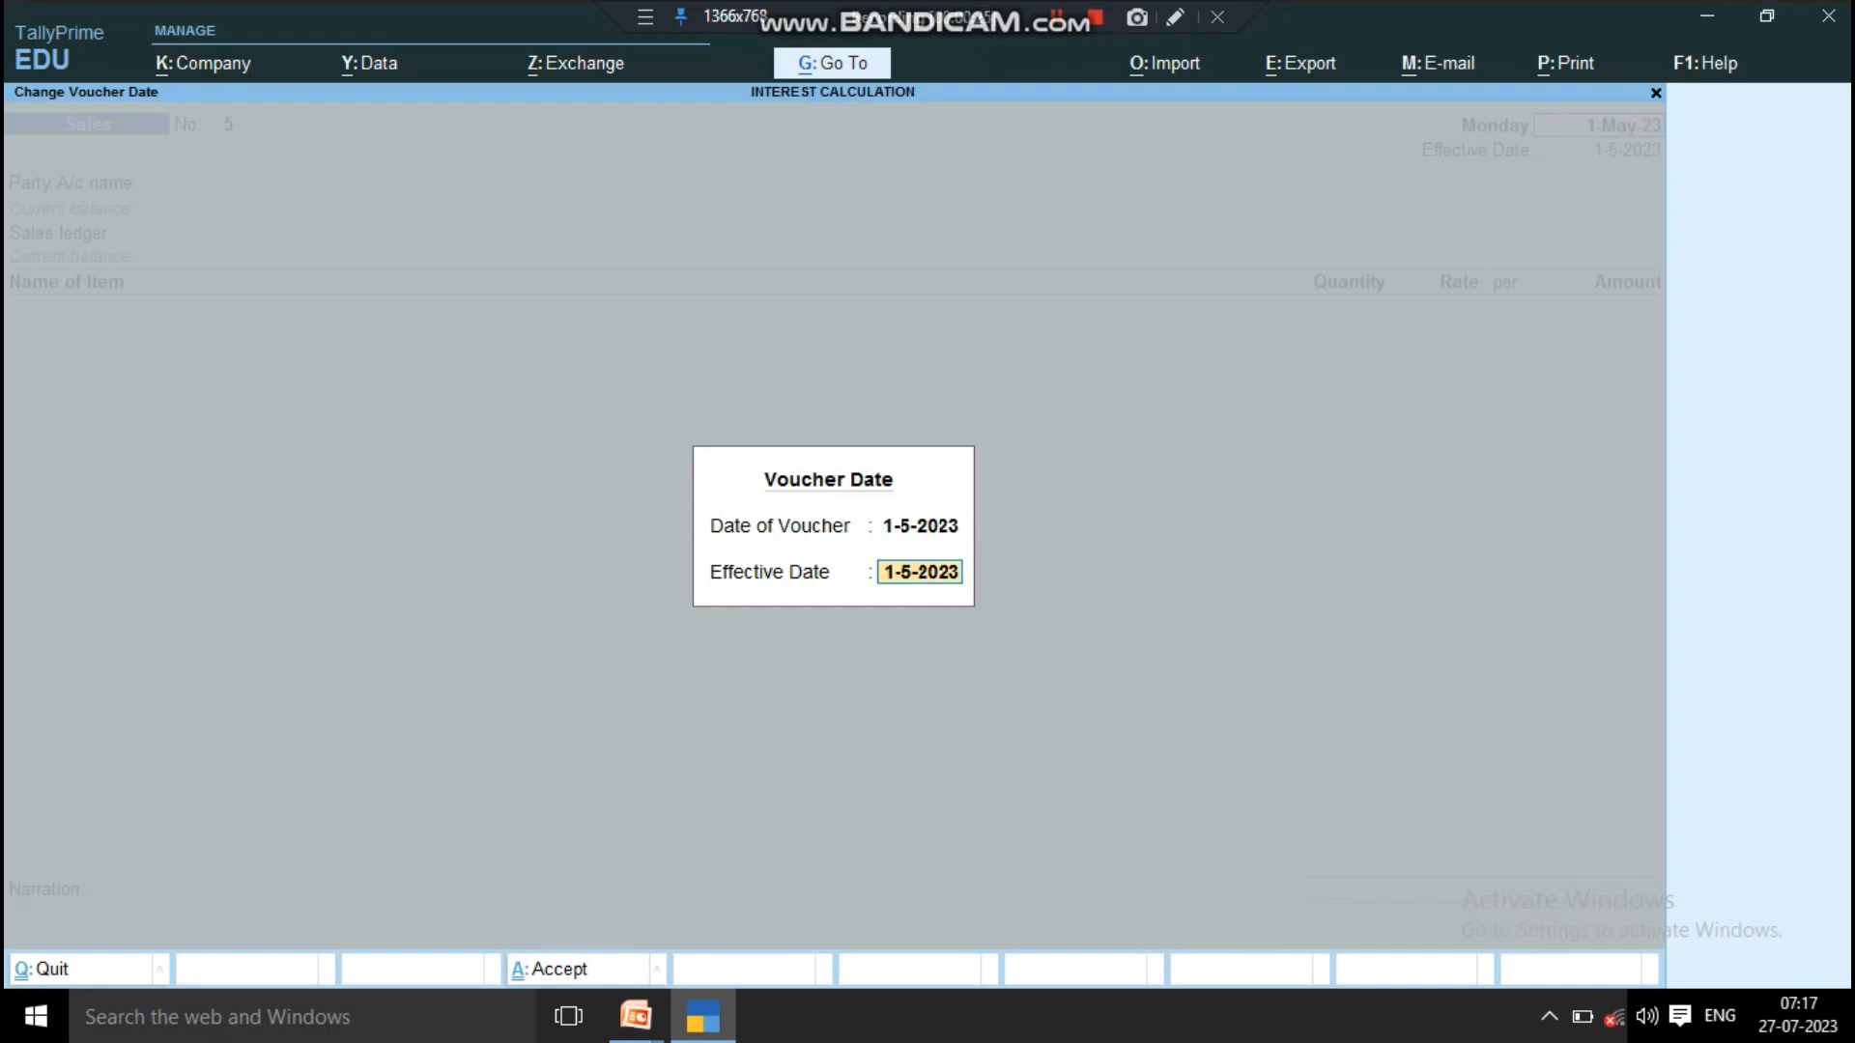
{"action": "type", "text": "2 may"}
{"action": "key", "text": "Up"}
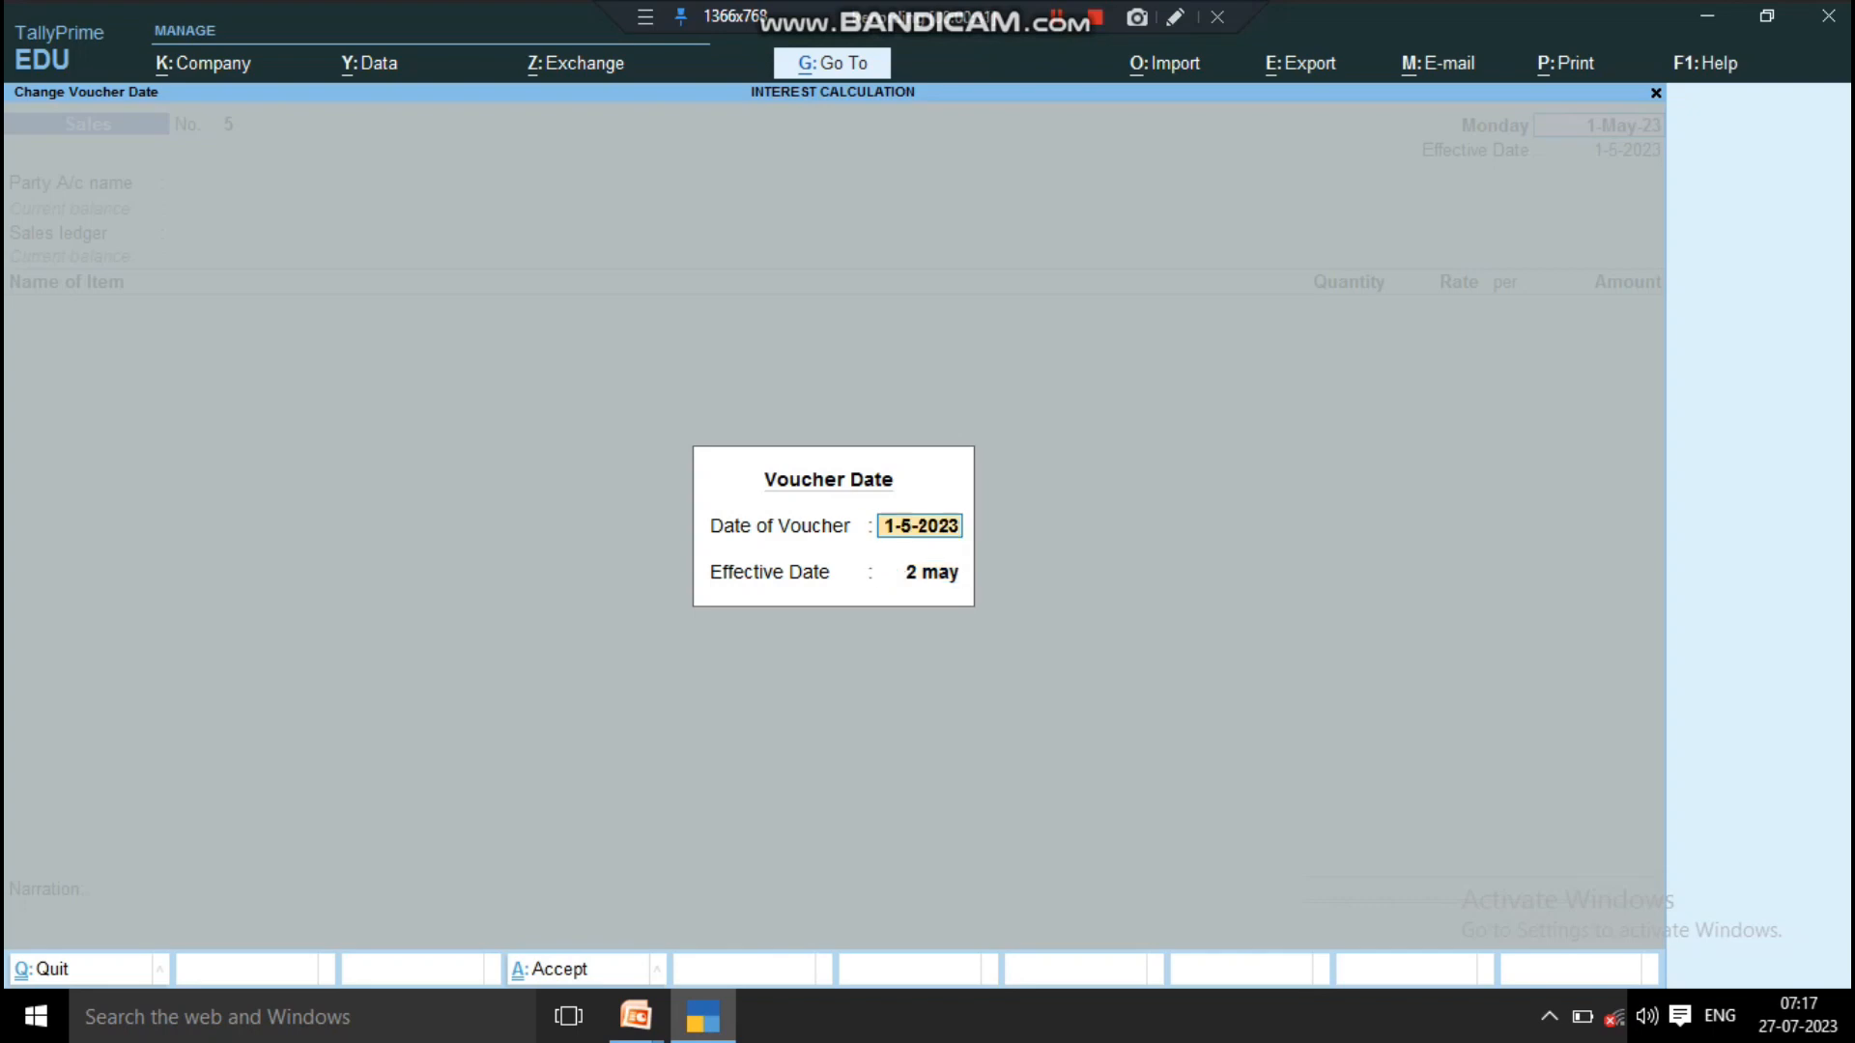
{"action": "key", "text": "Return"}
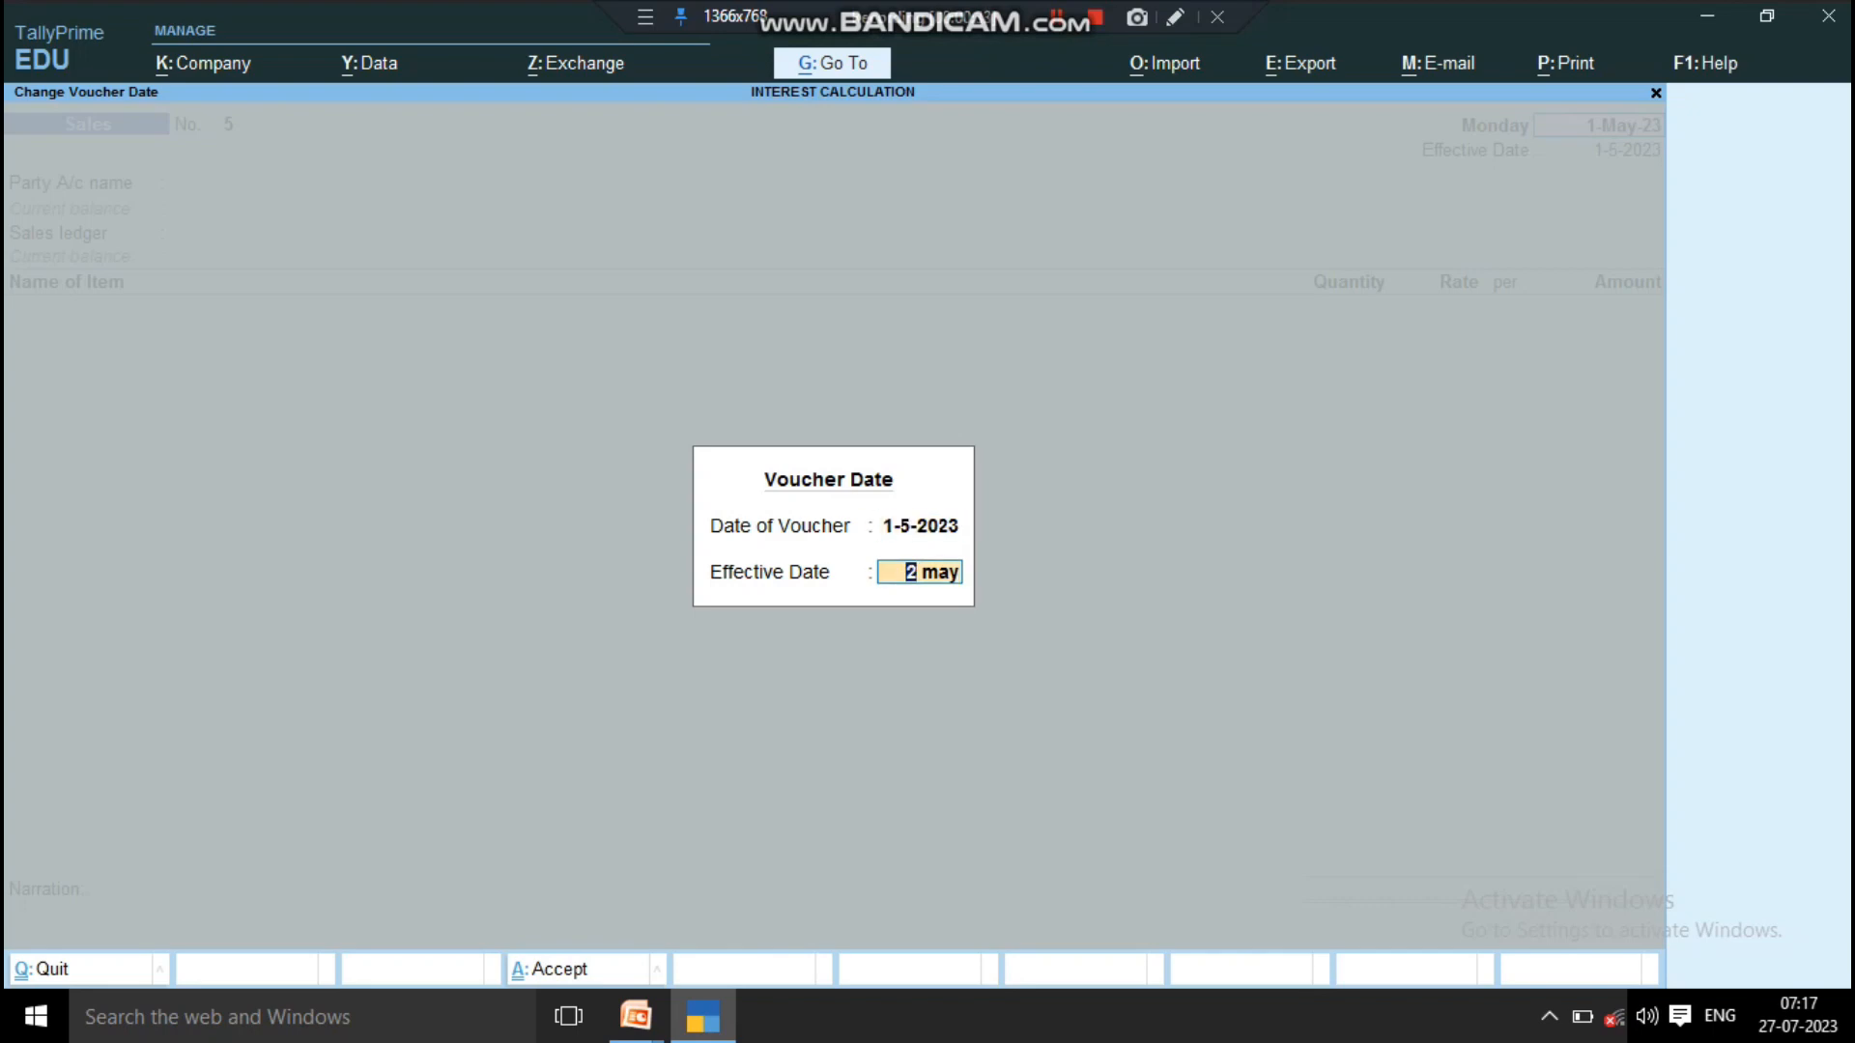
{"action": "key", "text": "Return"}
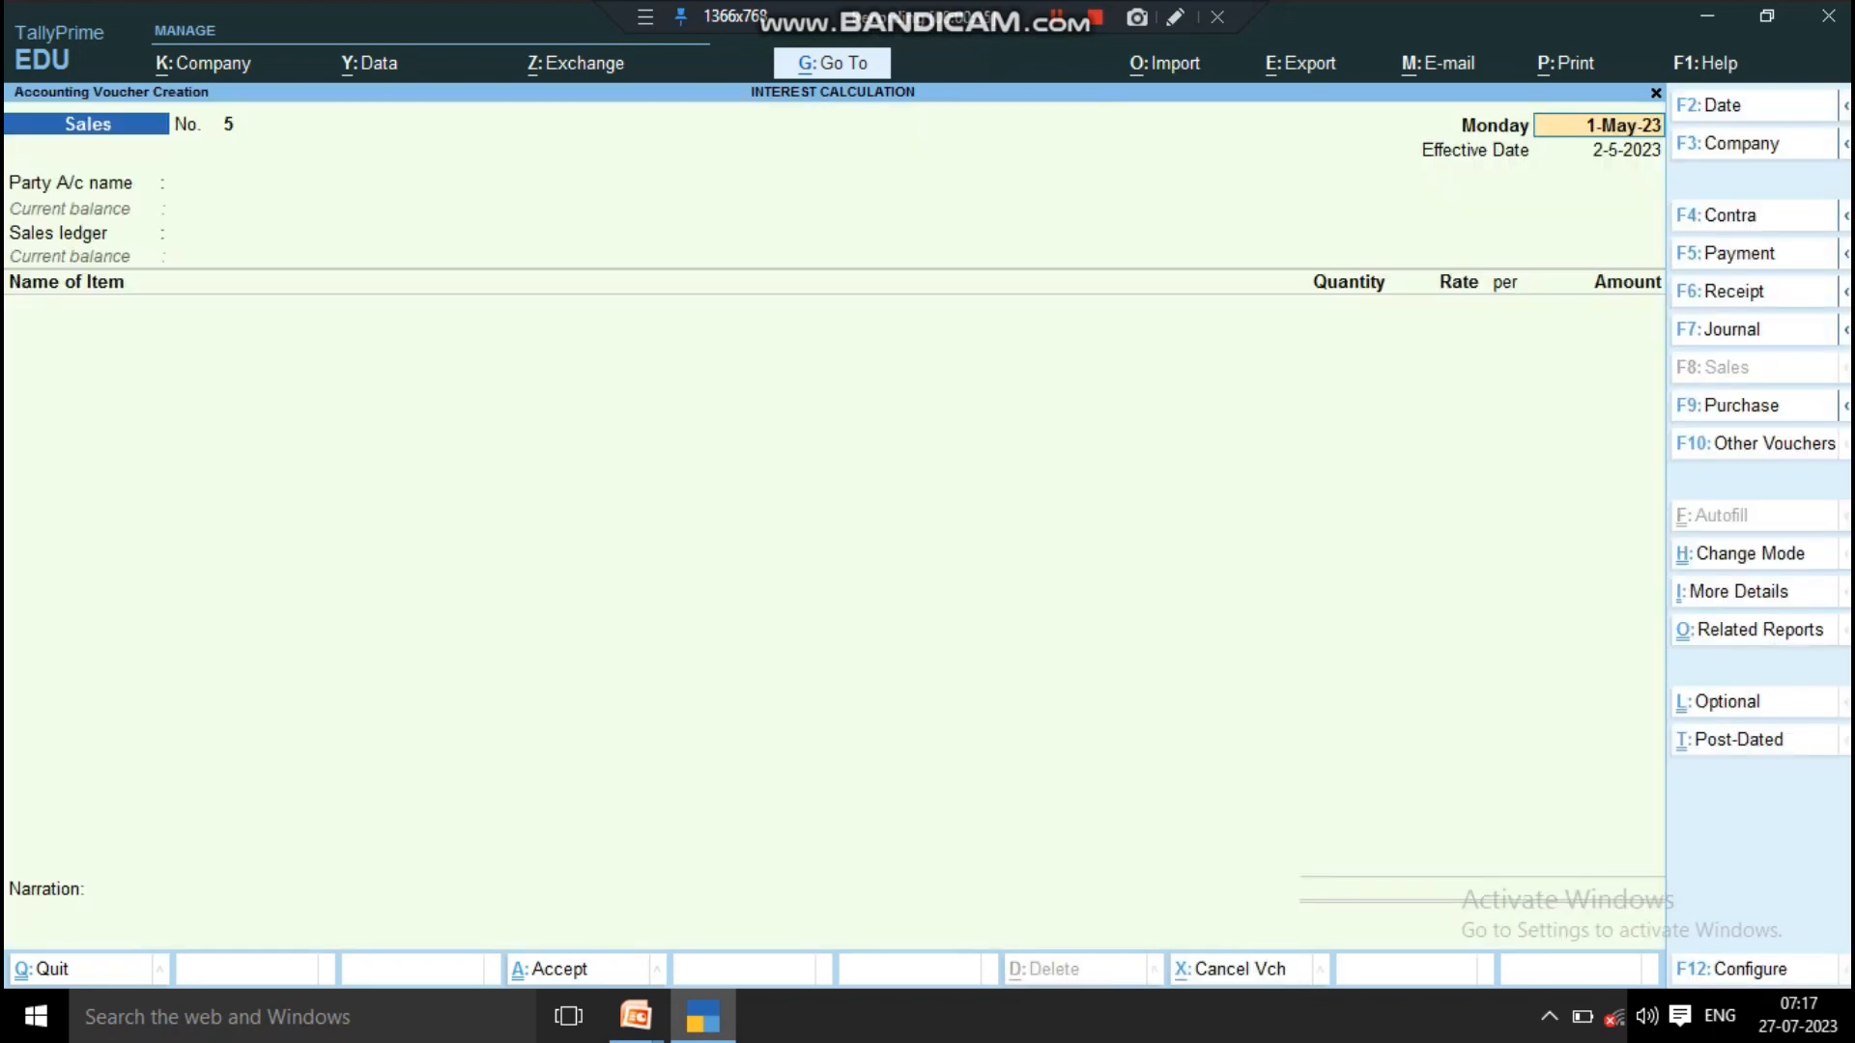
Step: Choose the first customer ledger as the party account and Sales A/c as the sales ledger
{"action": "key", "text": "Return"}
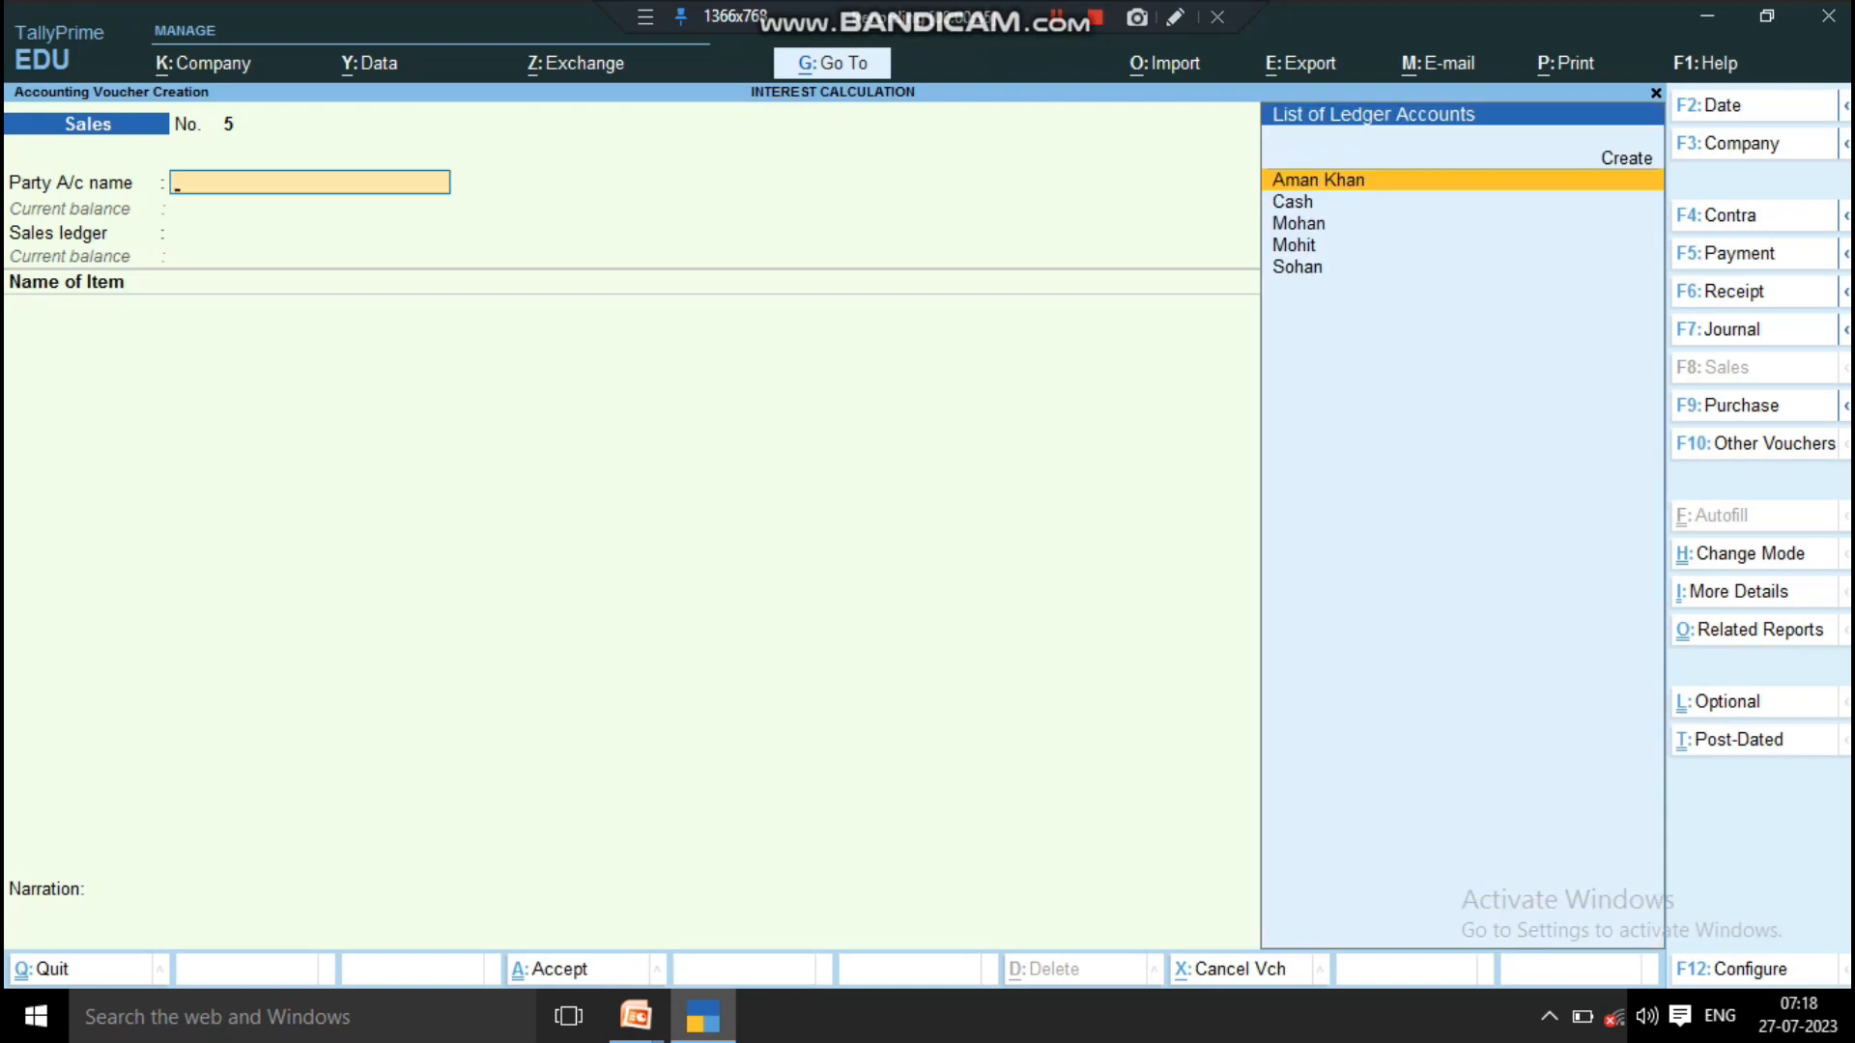
{"action": "key", "text": "Return"}
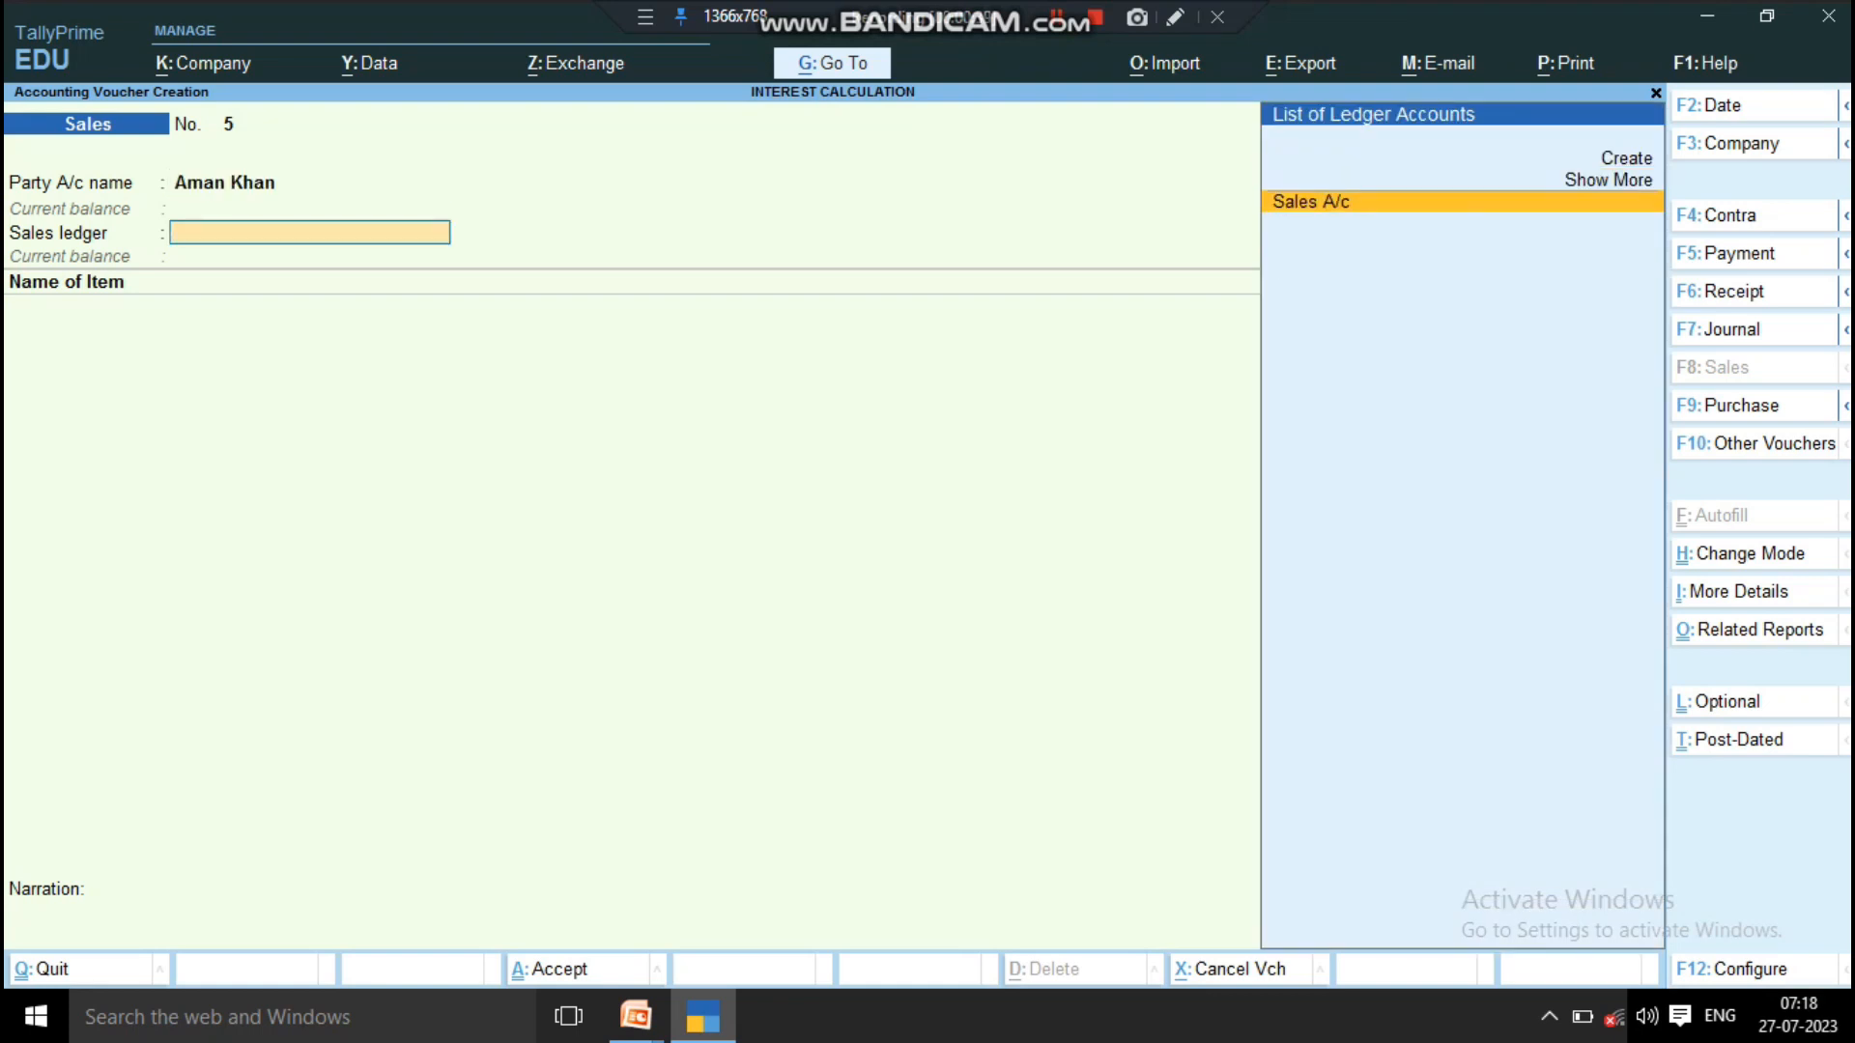
{"action": "key", "text": "Return"}
{"action": "key", "text": "Return"}
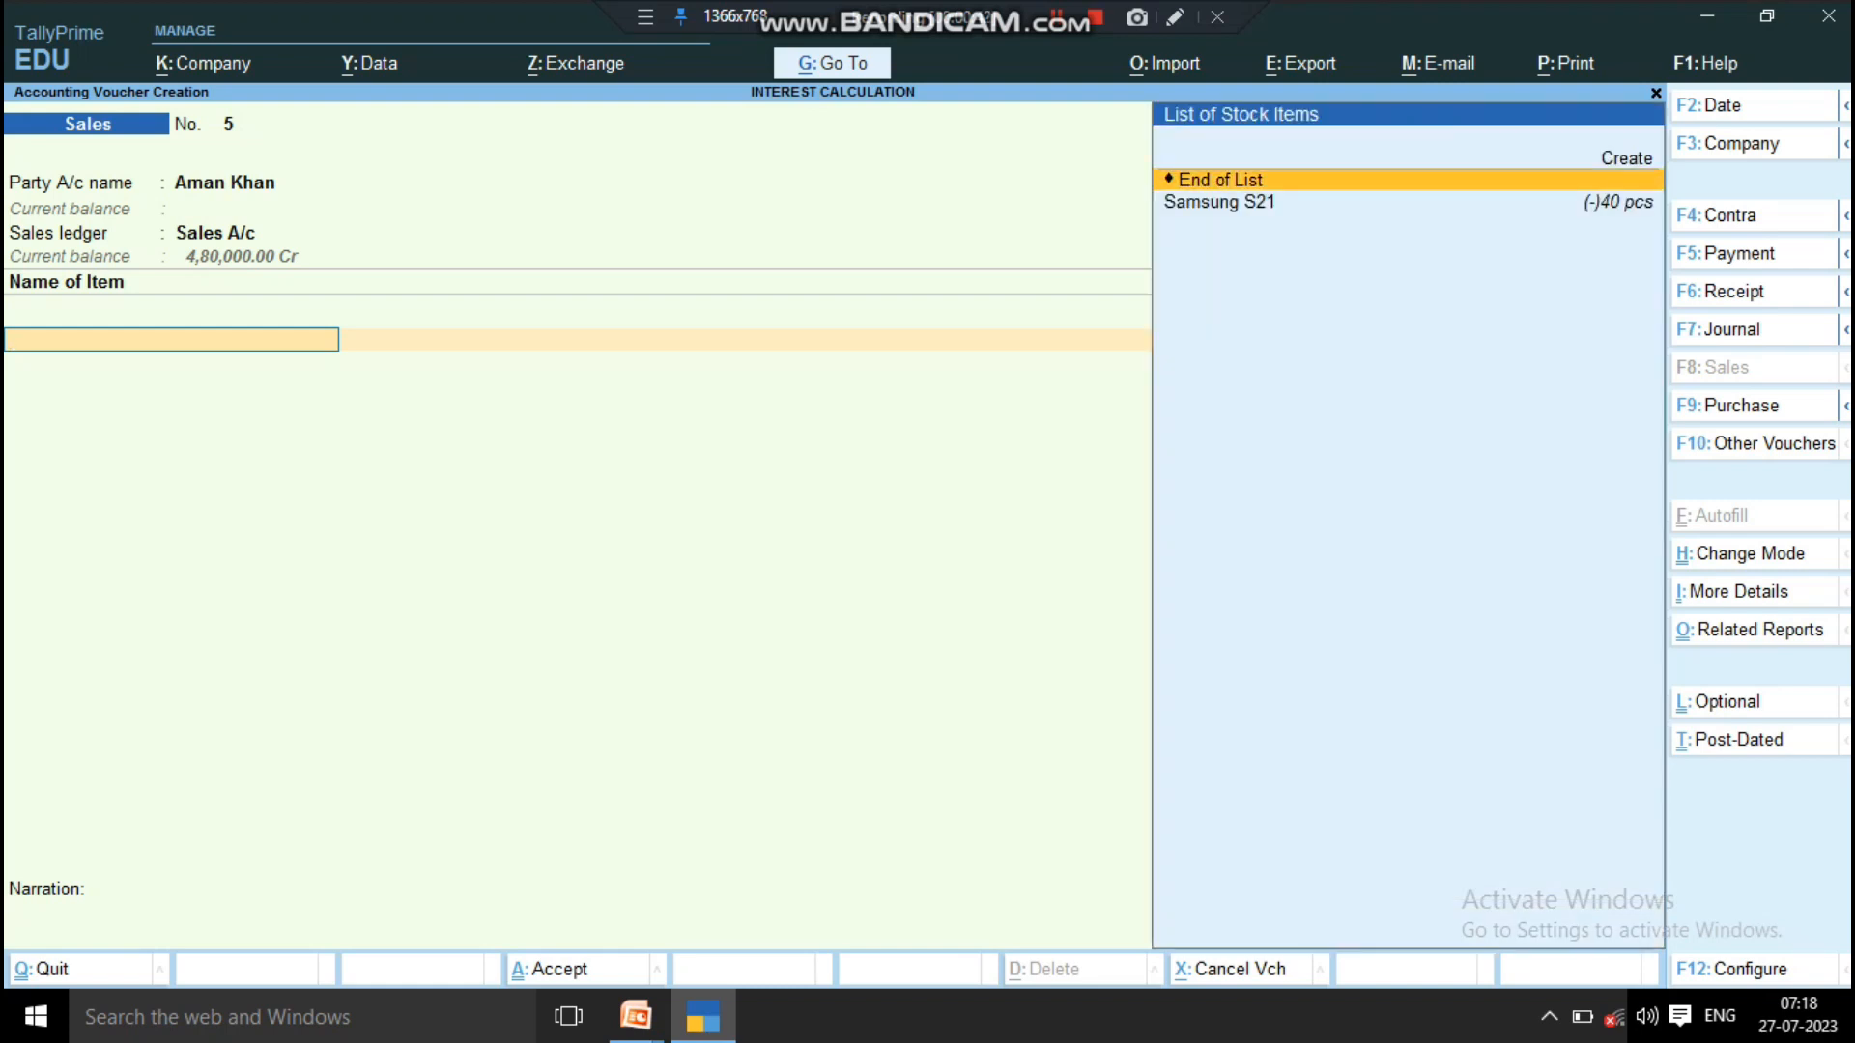
Step: Add the stock item Samsung S21 with a quantity of 10 pcs at a rate of 12,000 per piece
{"action": "key", "text": "Down"}
{"action": "key", "text": "Return"}
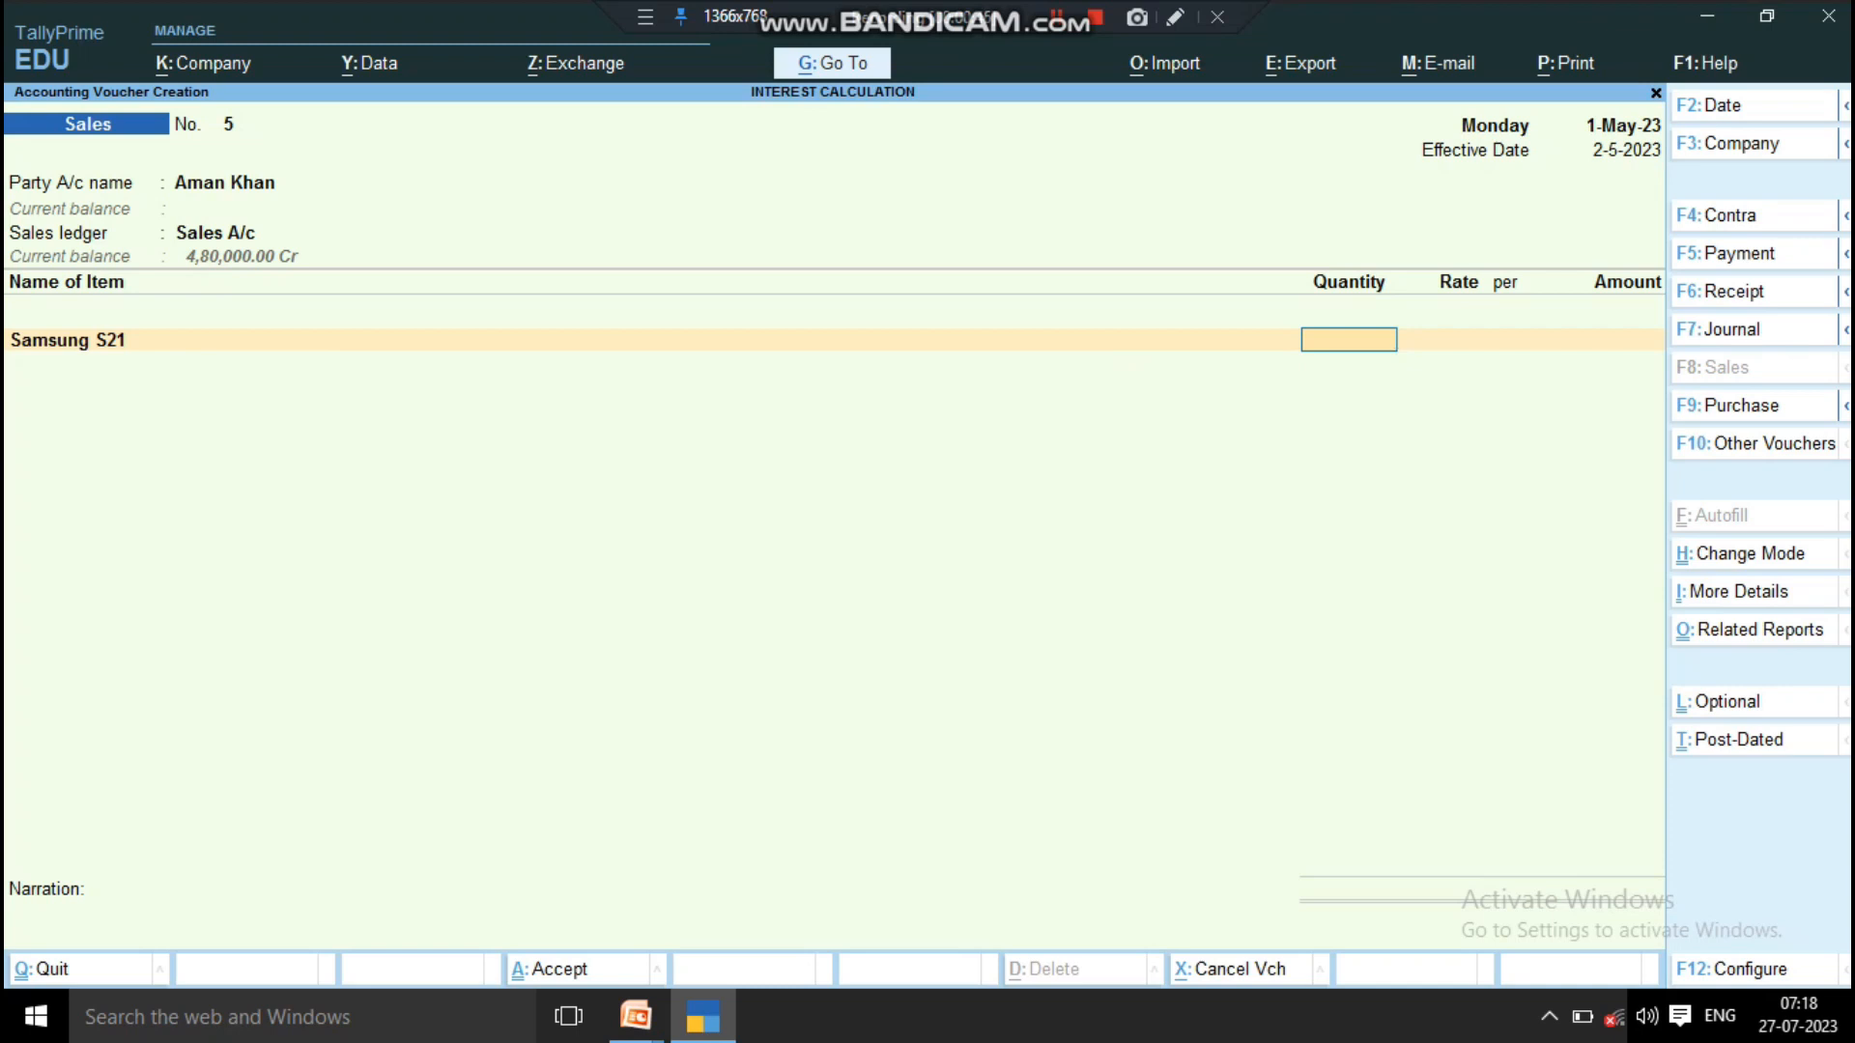
{"action": "type", "text": "10"}
{"action": "key", "text": "Return"}
{"action": "type", "text": "1"}
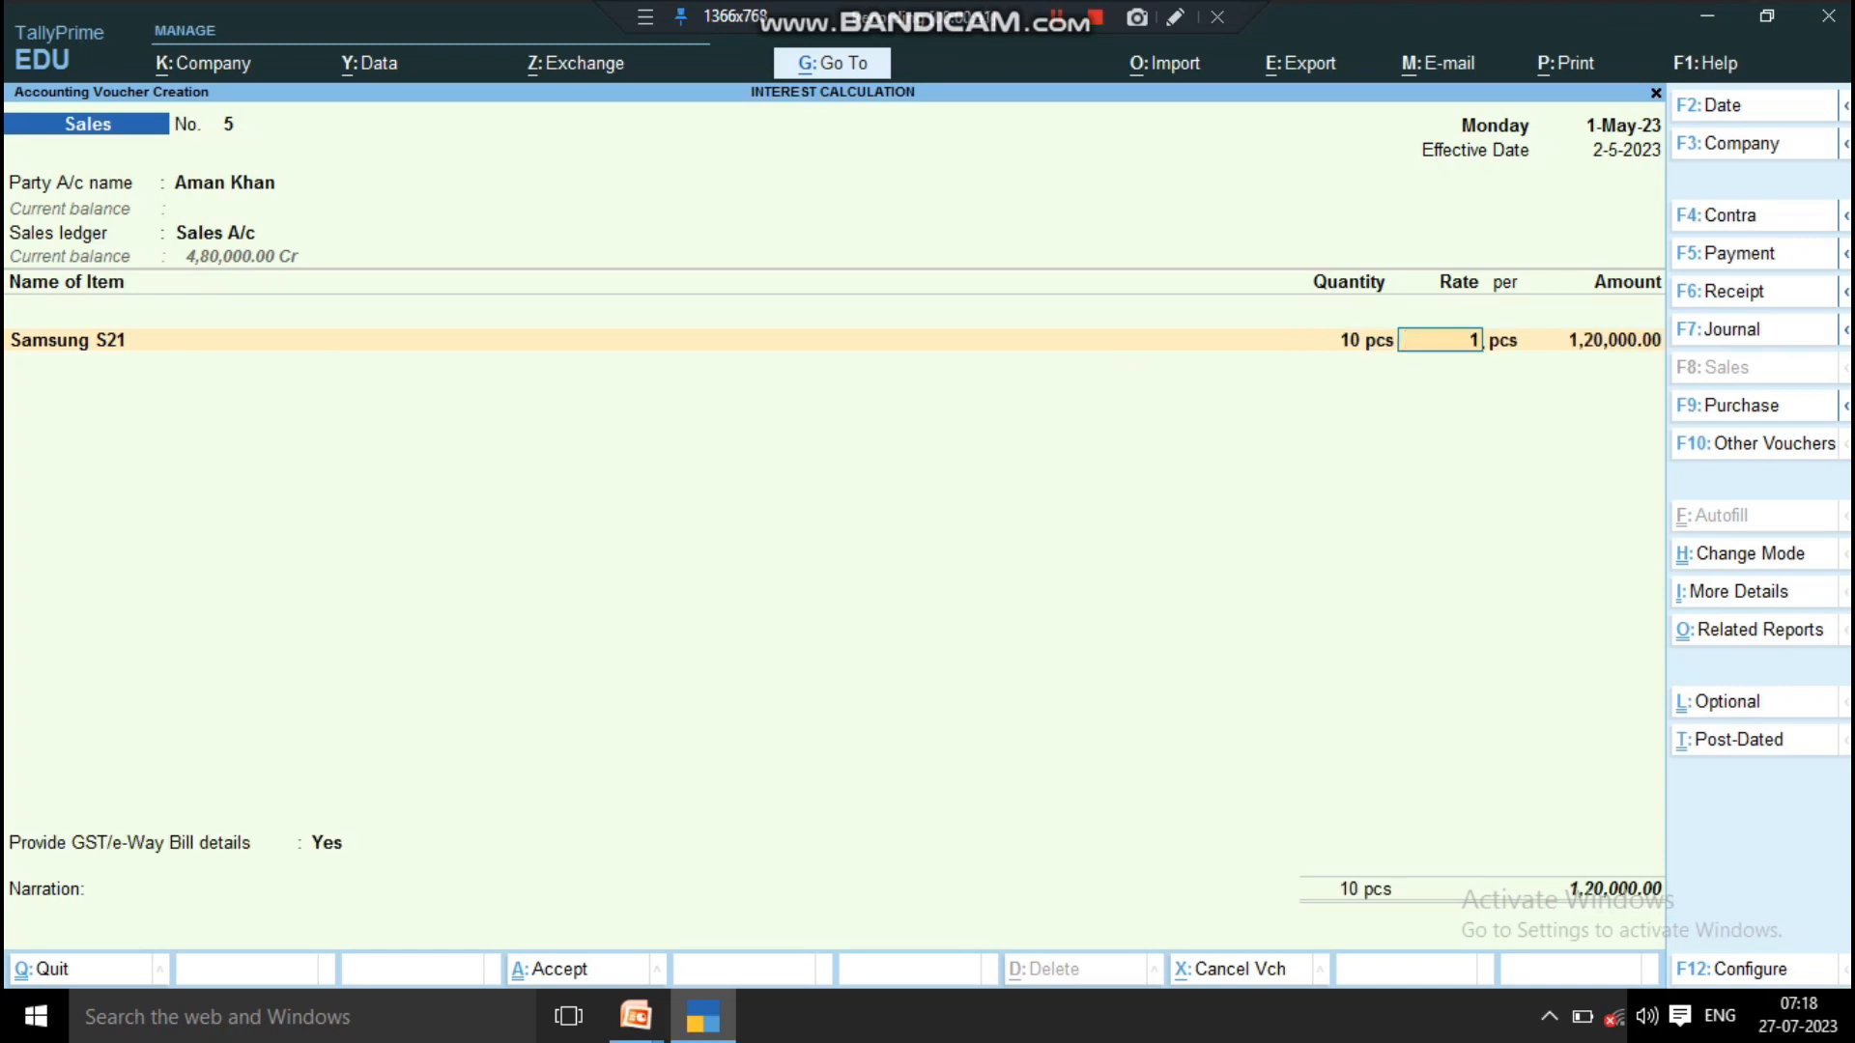
{"action": "type", "text": "2000"}
{"action": "key", "text": "Return"}
{"action": "key", "text": "Return"}
{"action": "key", "text": "Return"}
{"action": "key", "text": "Return"}
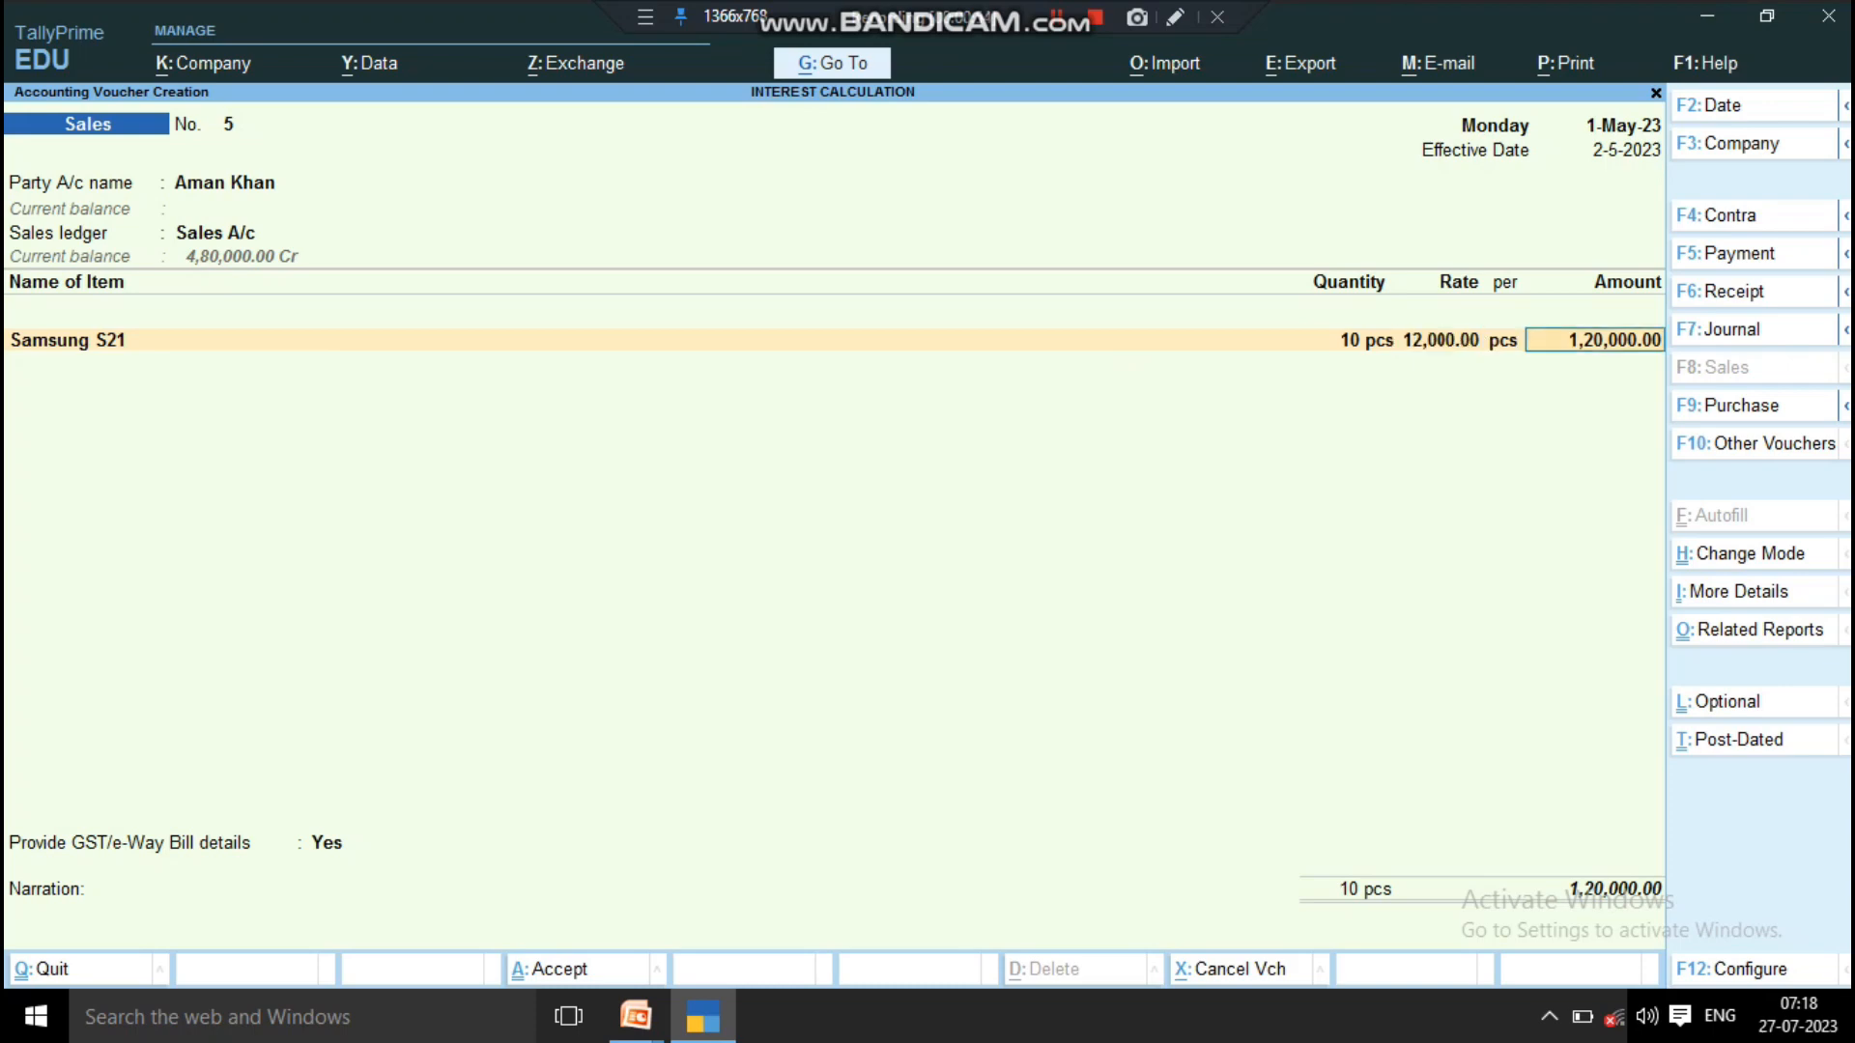
Step: Decline GST/e-Way Bill details for the sales voucher, save it, and leave voucher creation
{"action": "key", "text": "ctrl+a"}
{"action": "key", "text": "n"}
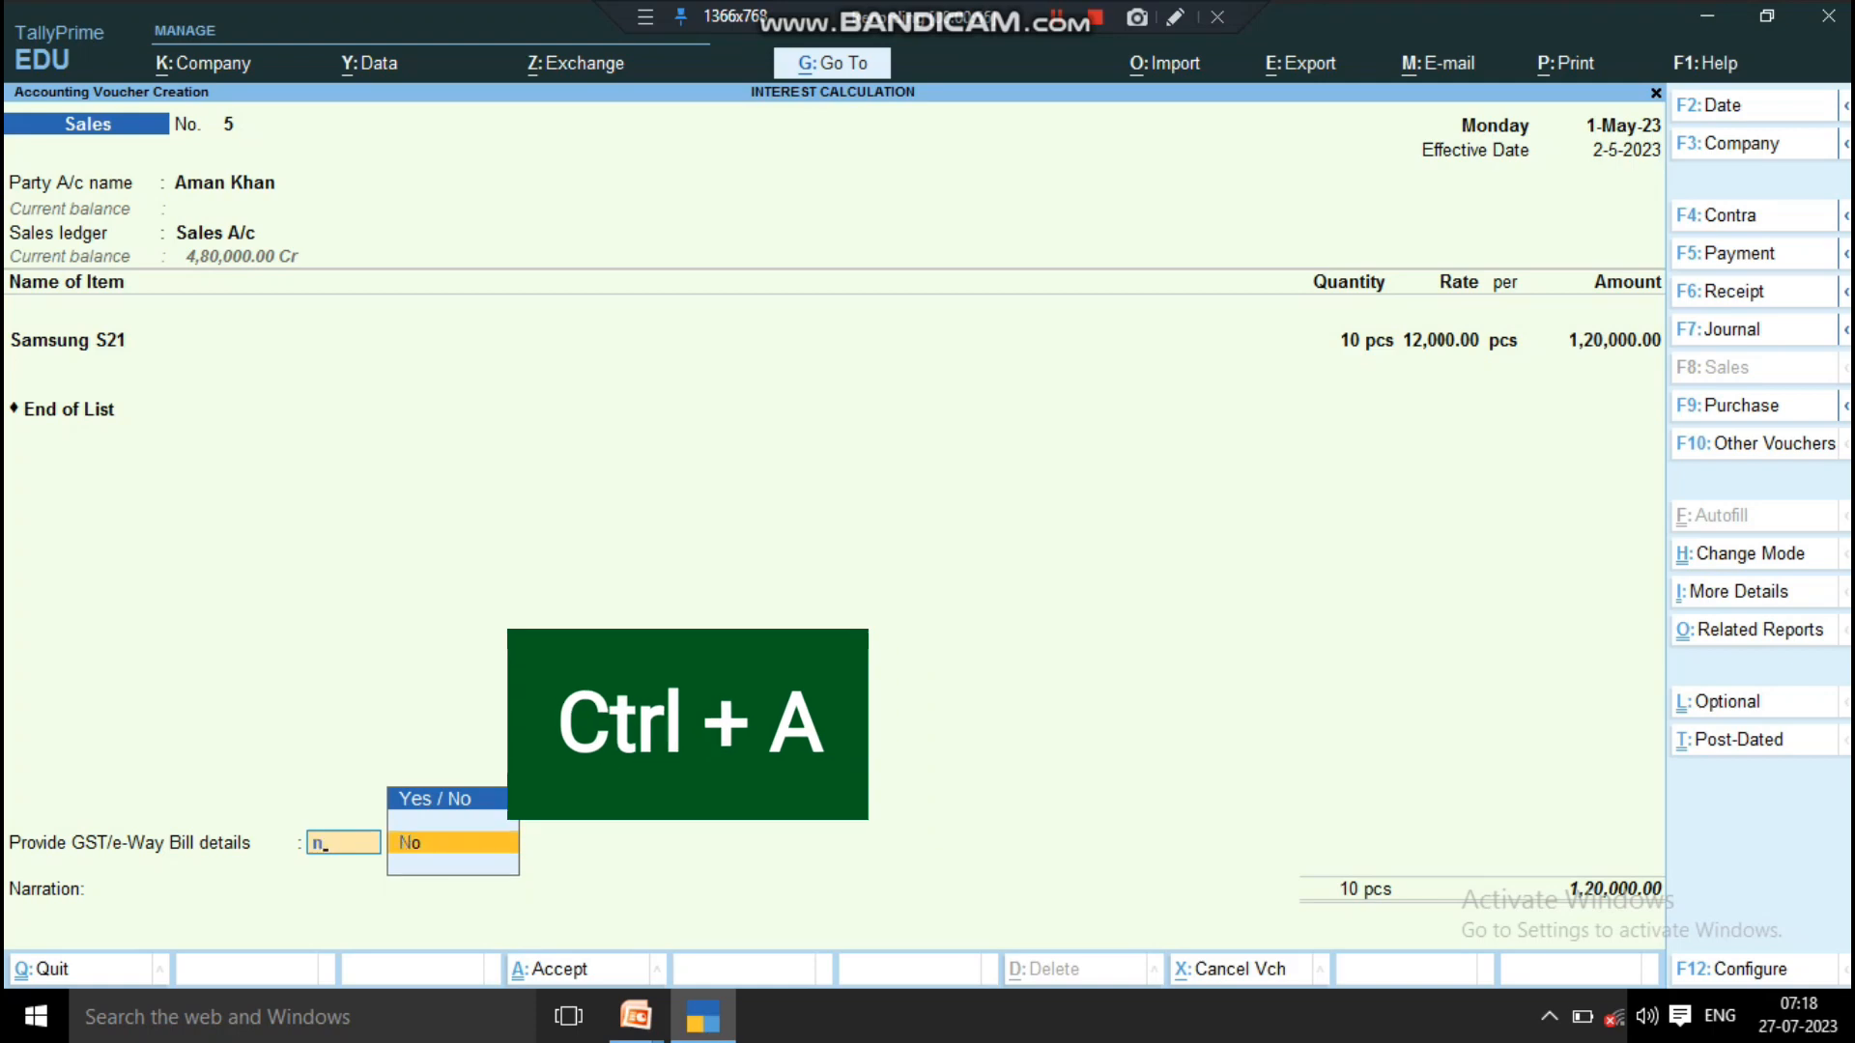
{"action": "key", "text": "Return"}
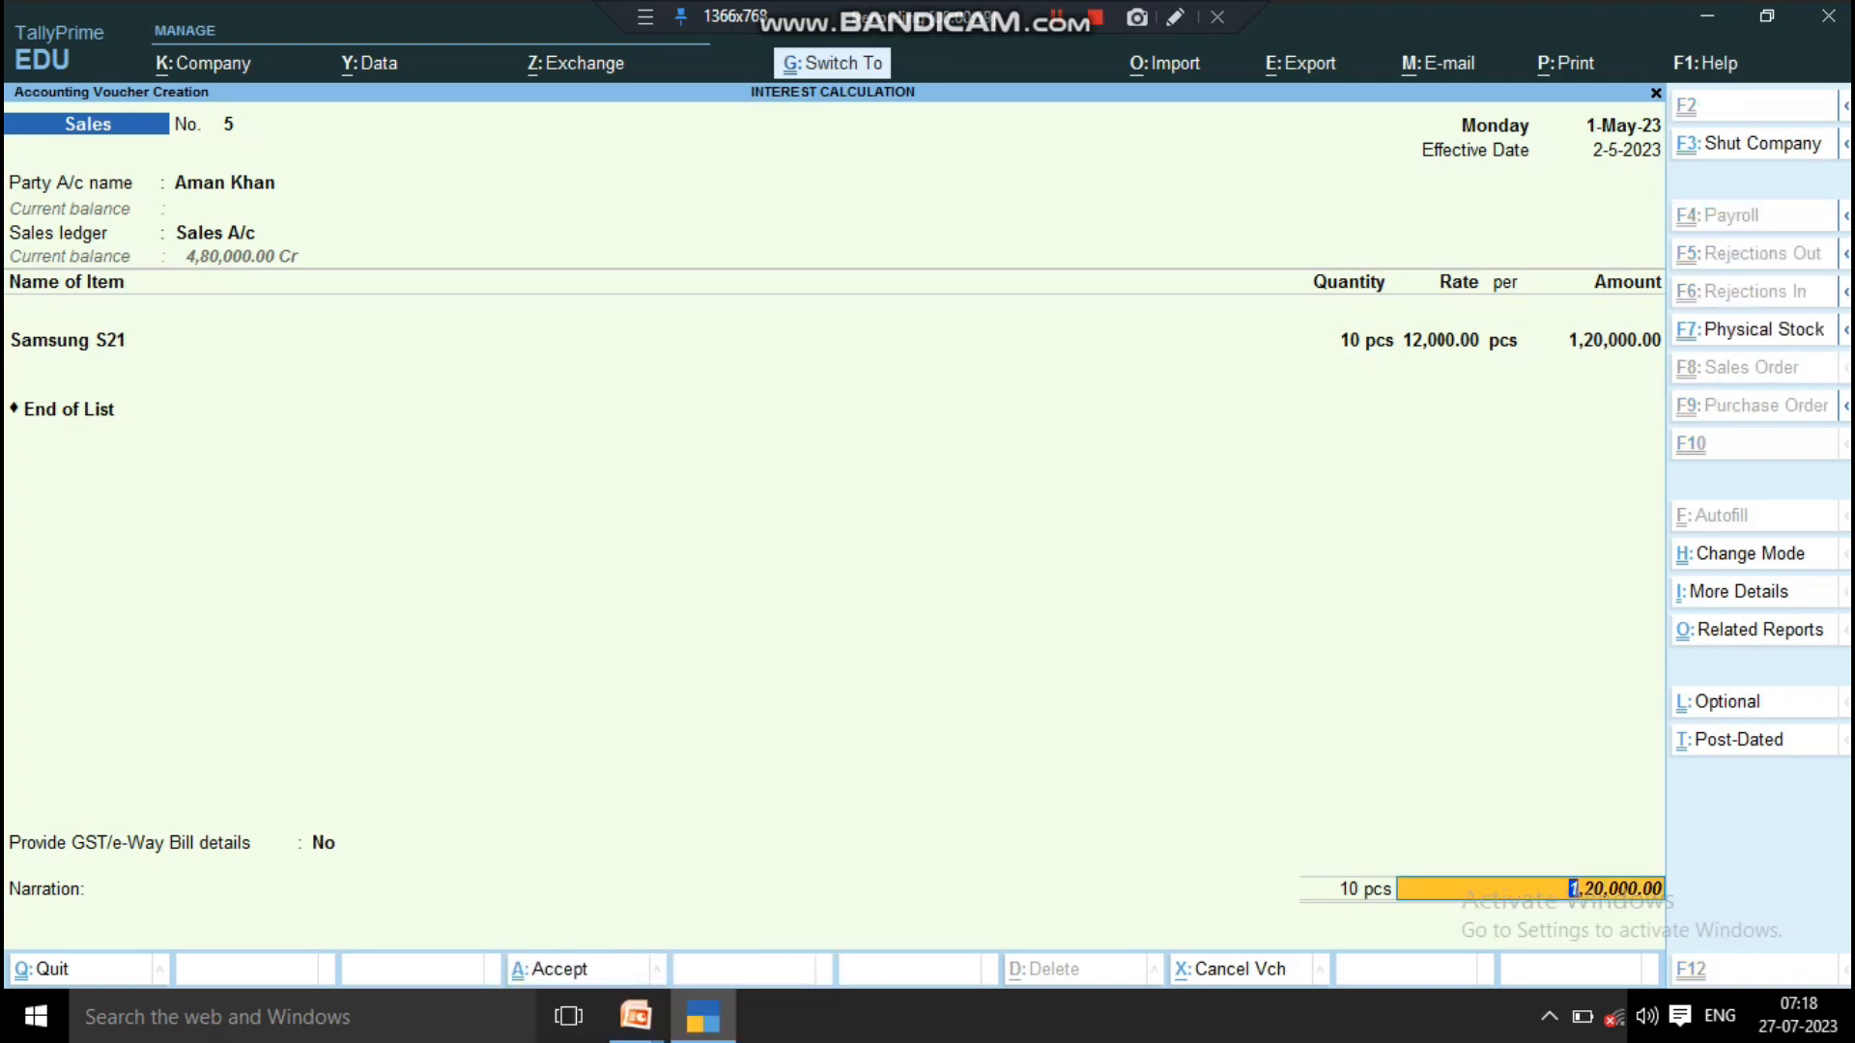
{"action": "key", "text": "ctrl+a"}
{"action": "key", "text": "n"}
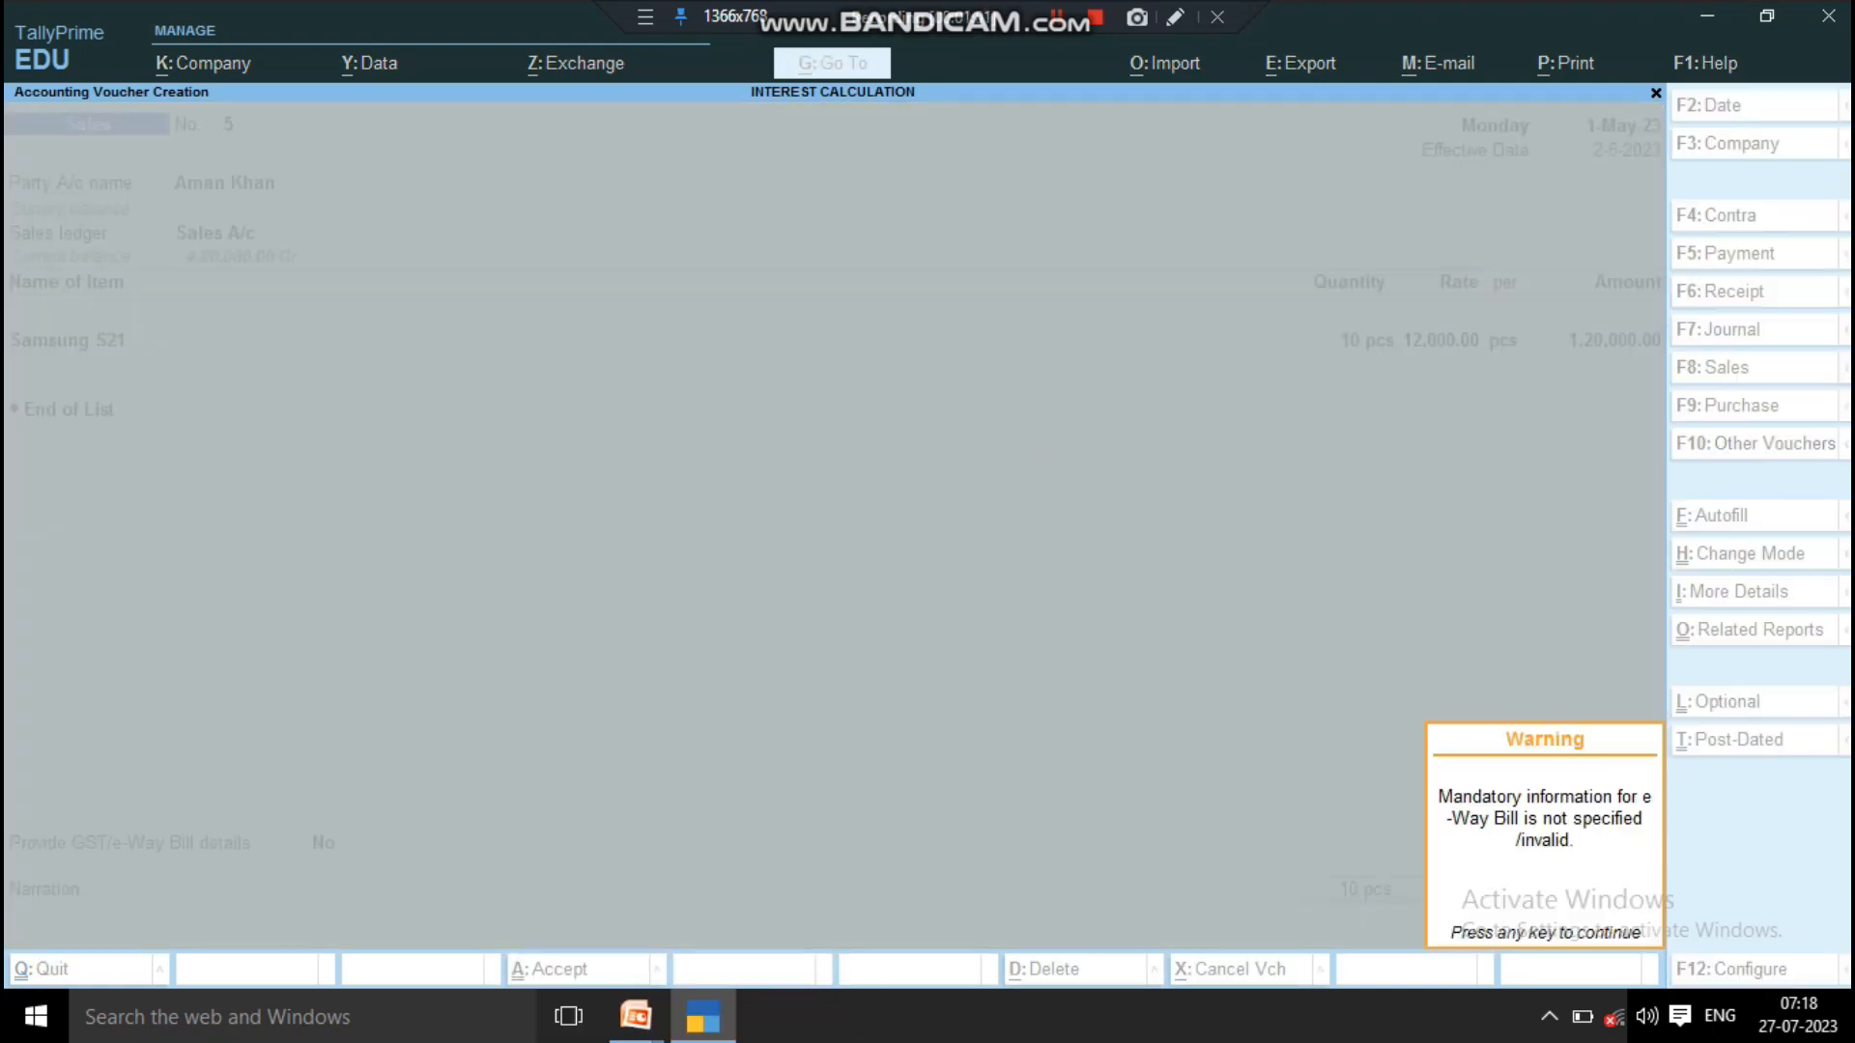
{"action": "key", "text": "Return"}
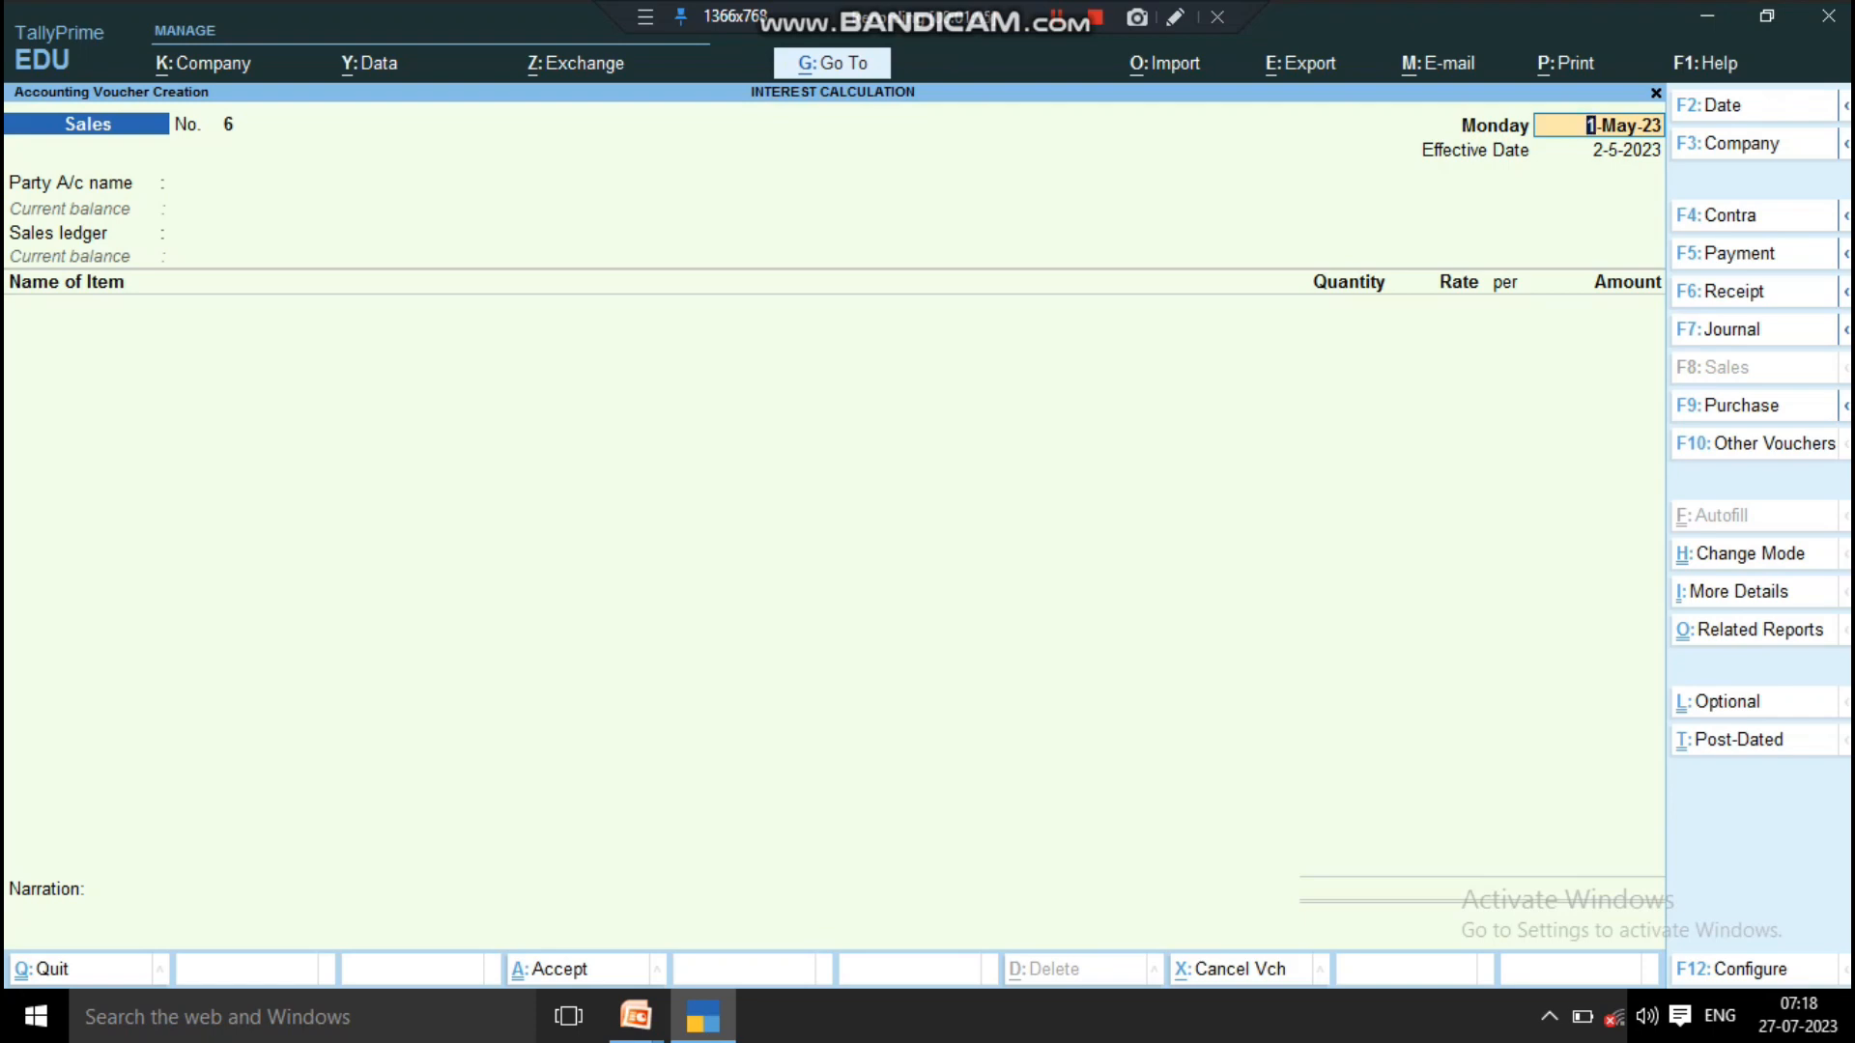
{"action": "key", "text": "Escape"}
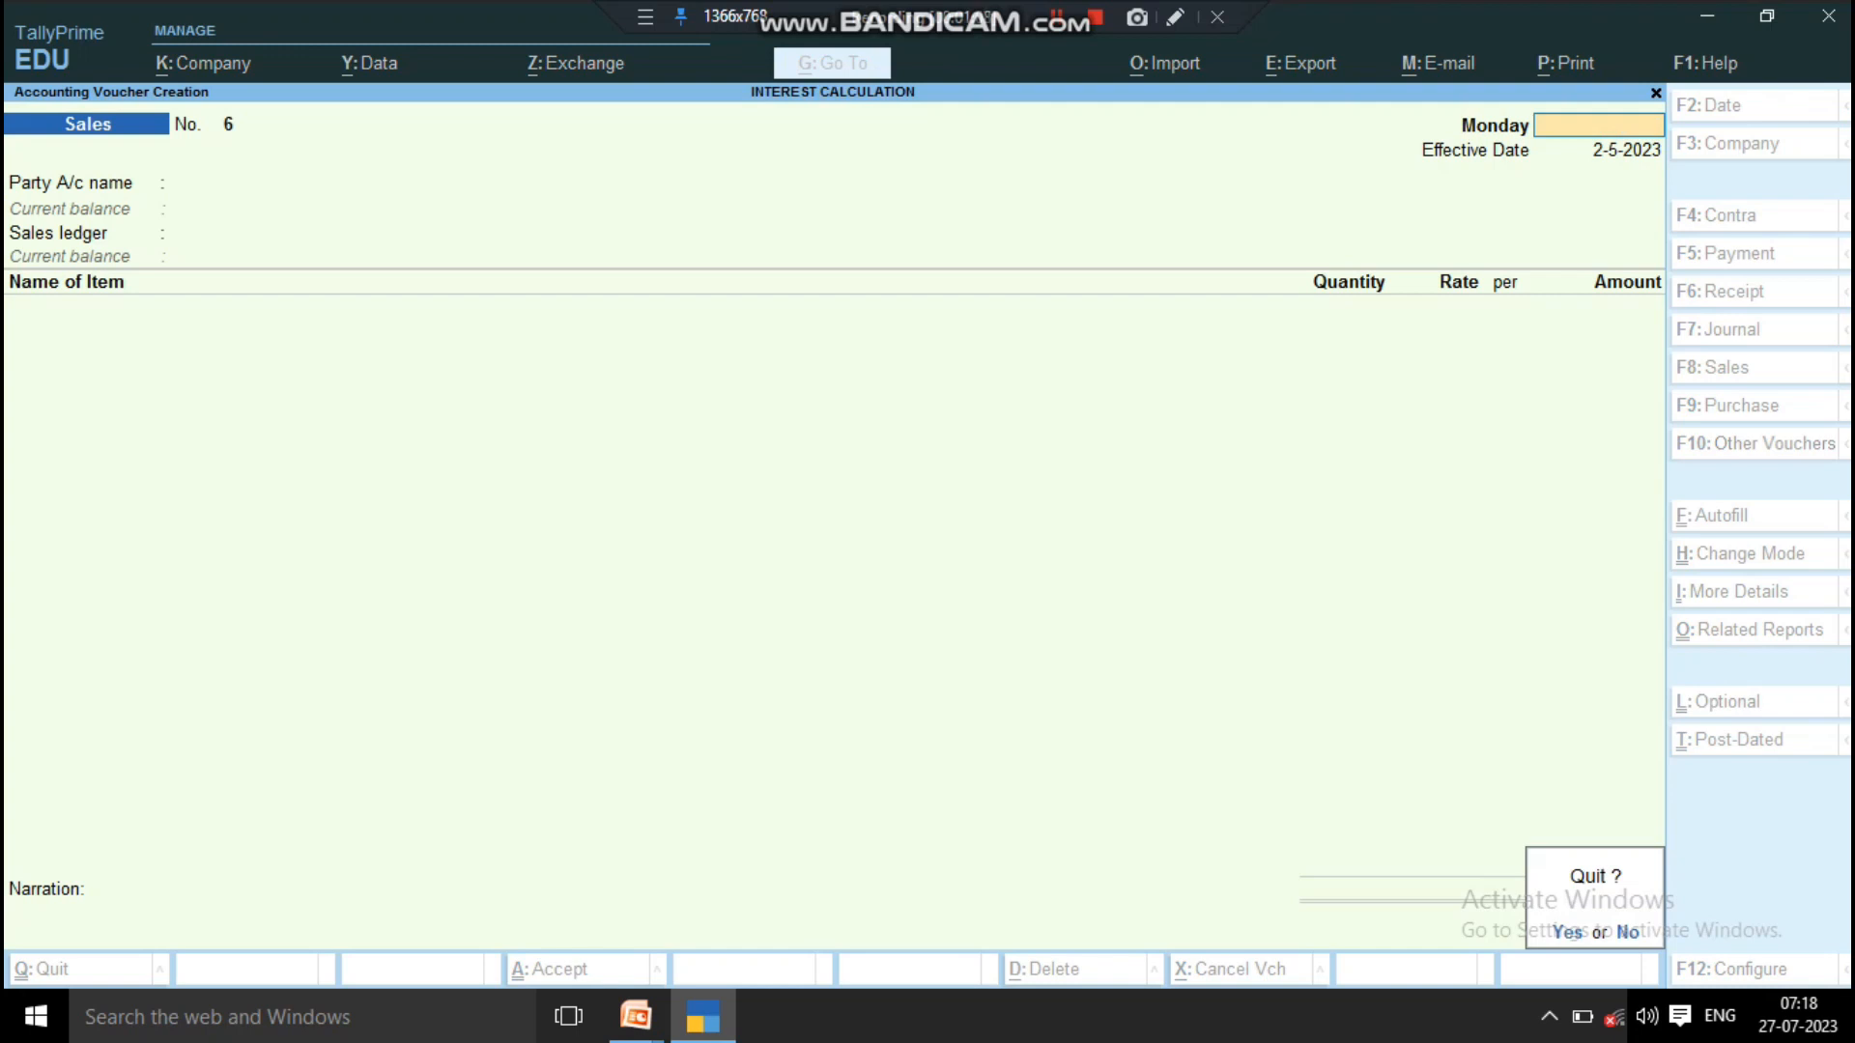
{"action": "key", "text": "y"}
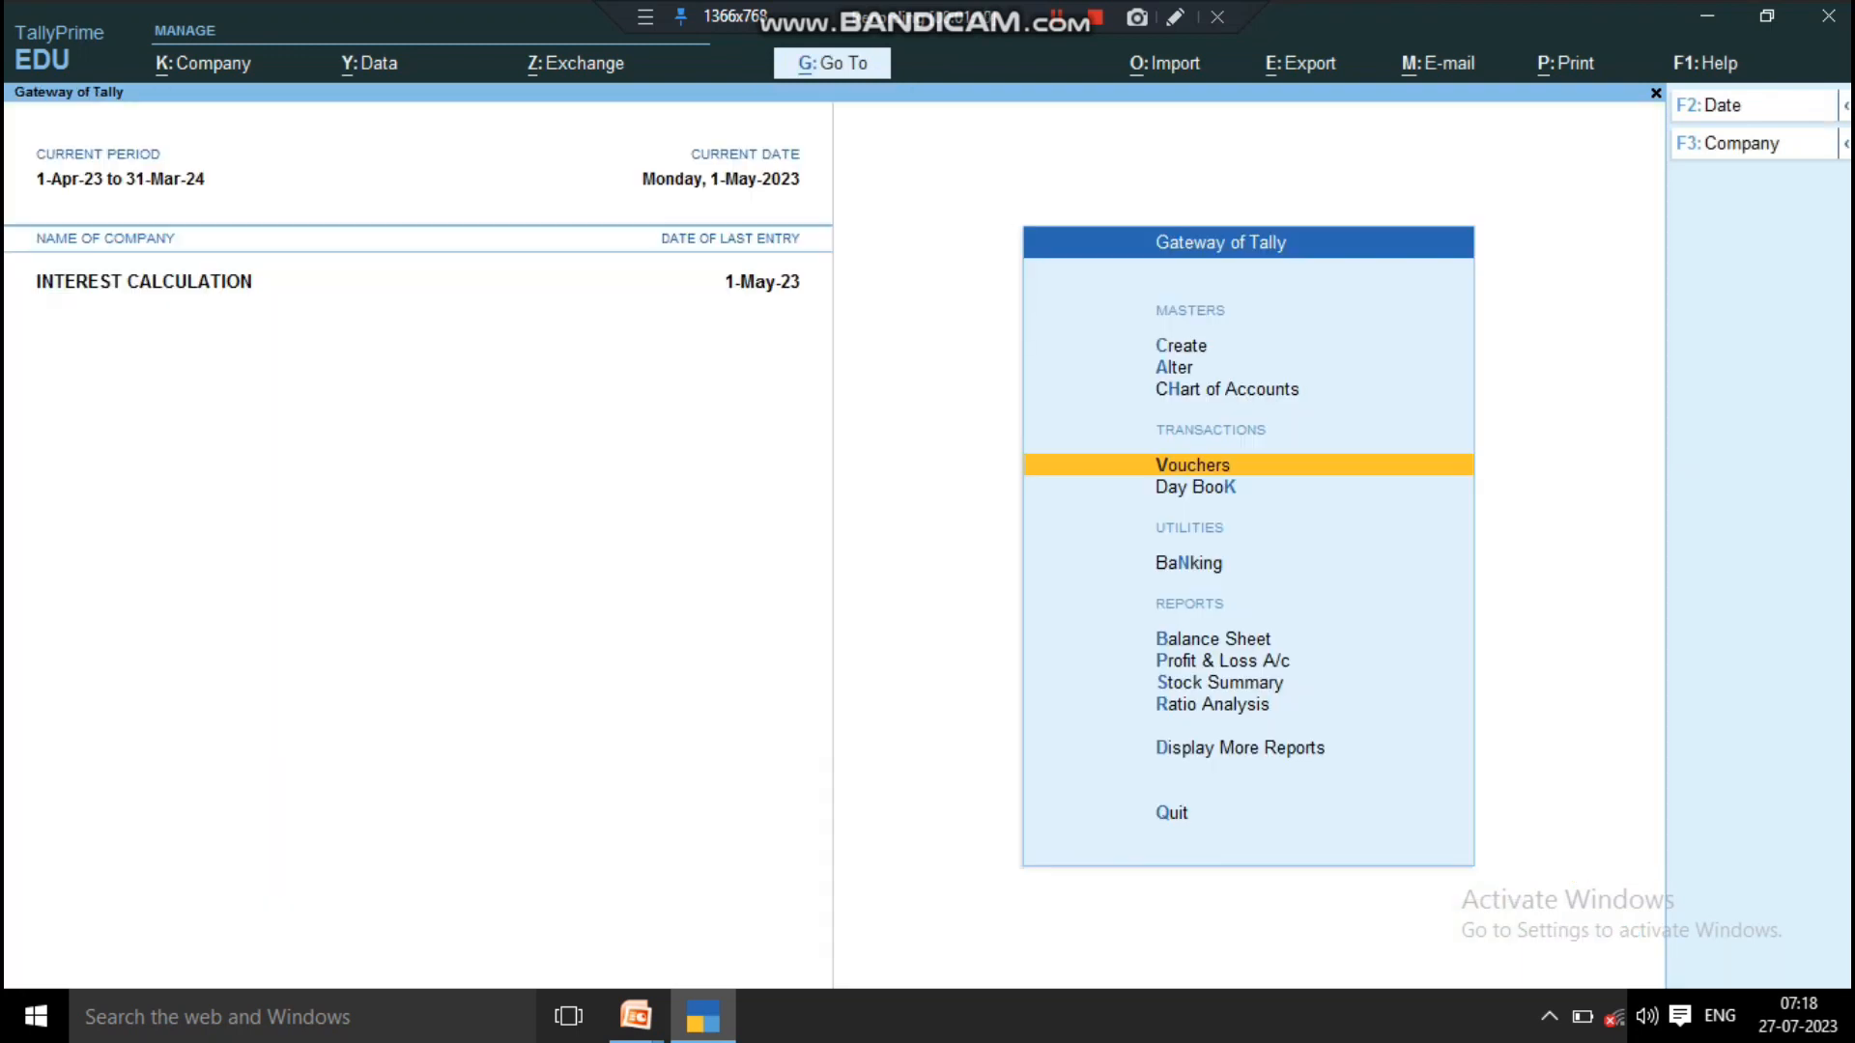
Step: Open the Ledger Interest Calculation report for the first customer ledger in the list
{"action": "key", "text": "d"}
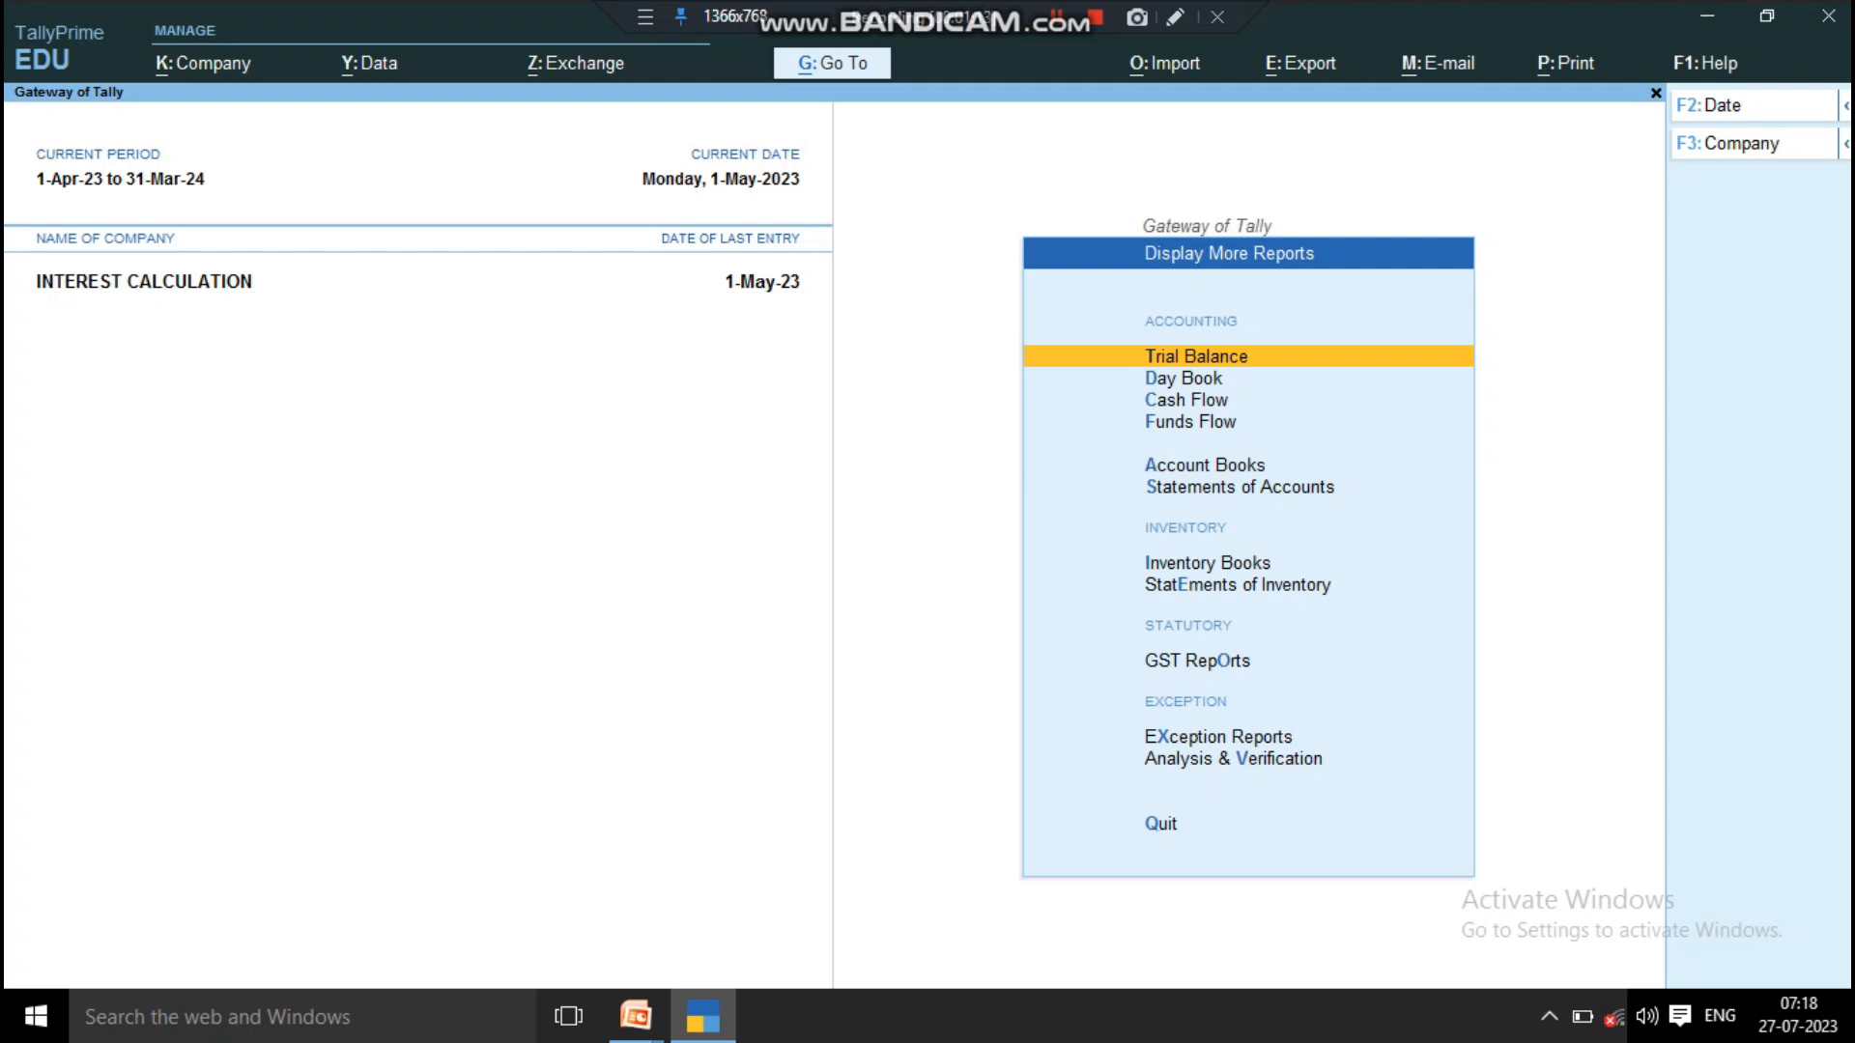
{"action": "key", "text": "Down"}
{"action": "key", "text": "Down"}
{"action": "key", "text": "Down"}
{"action": "key", "text": "Down"}
{"action": "key", "text": "Down"}
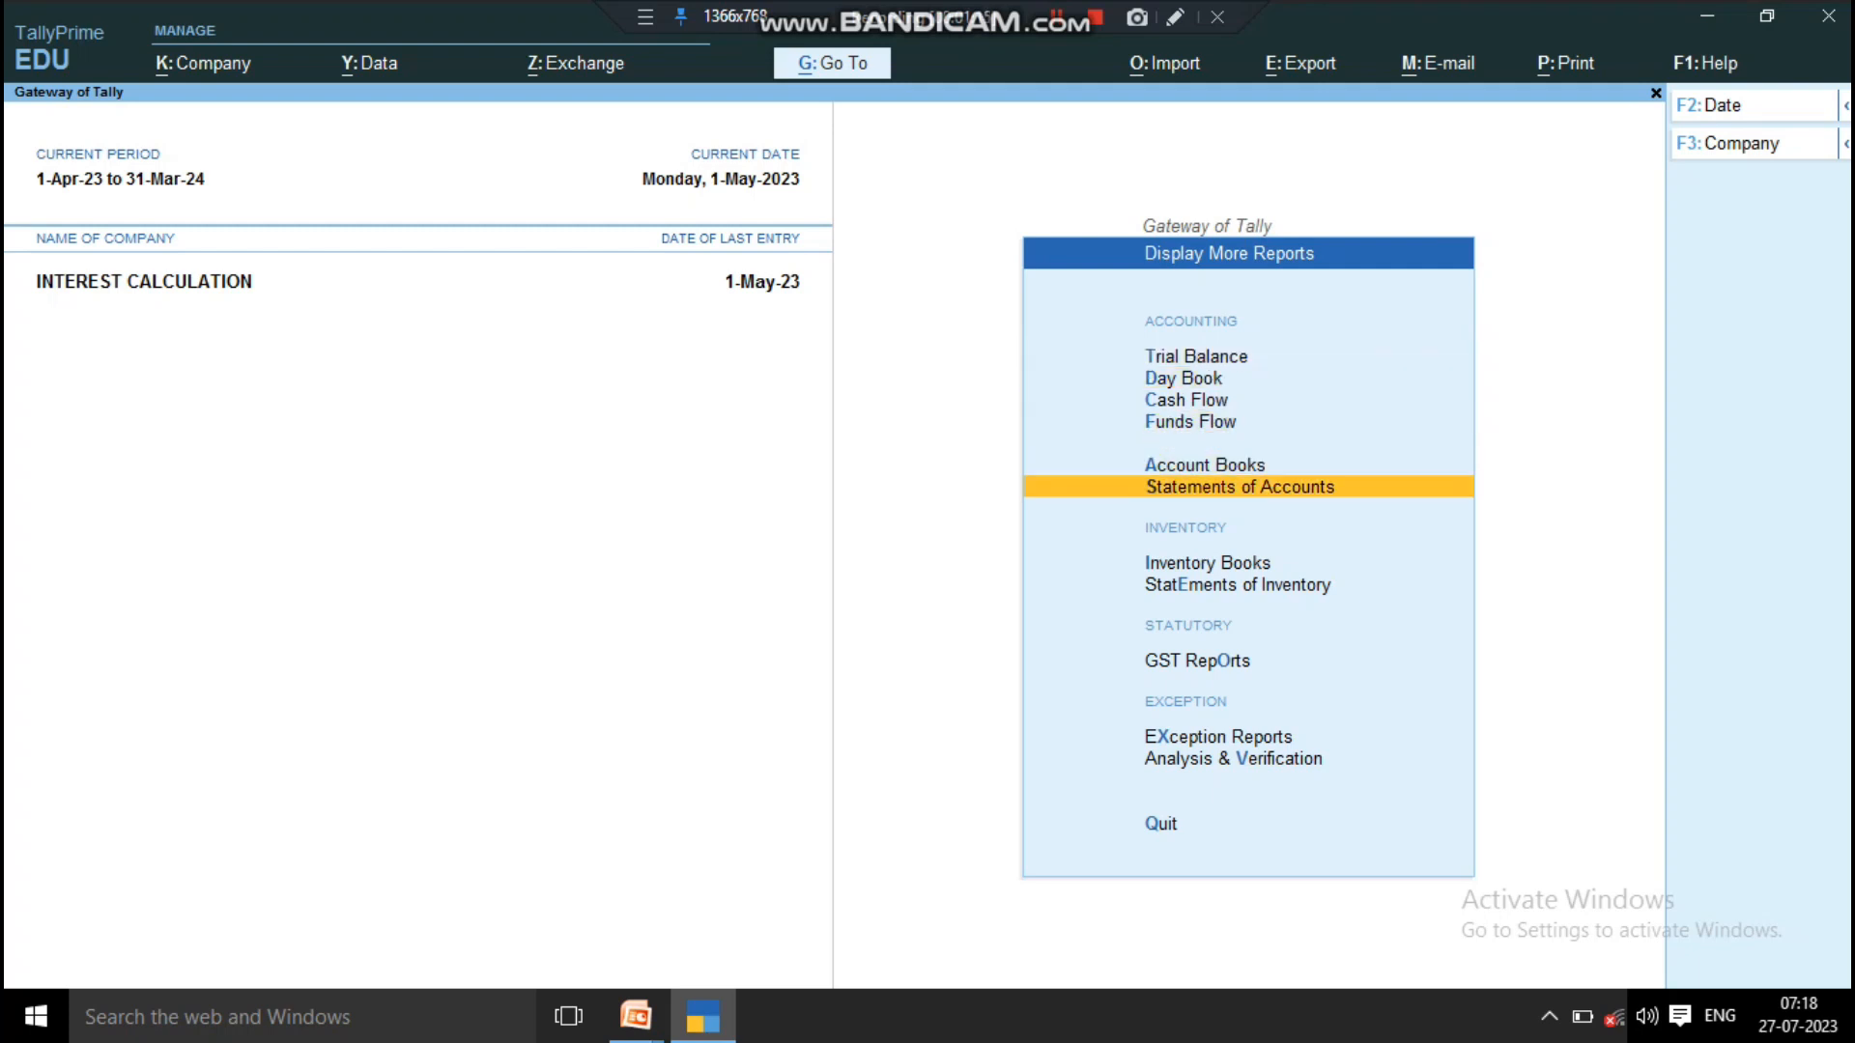
{"action": "key", "text": "Return"}
{"action": "key", "text": "Down"}
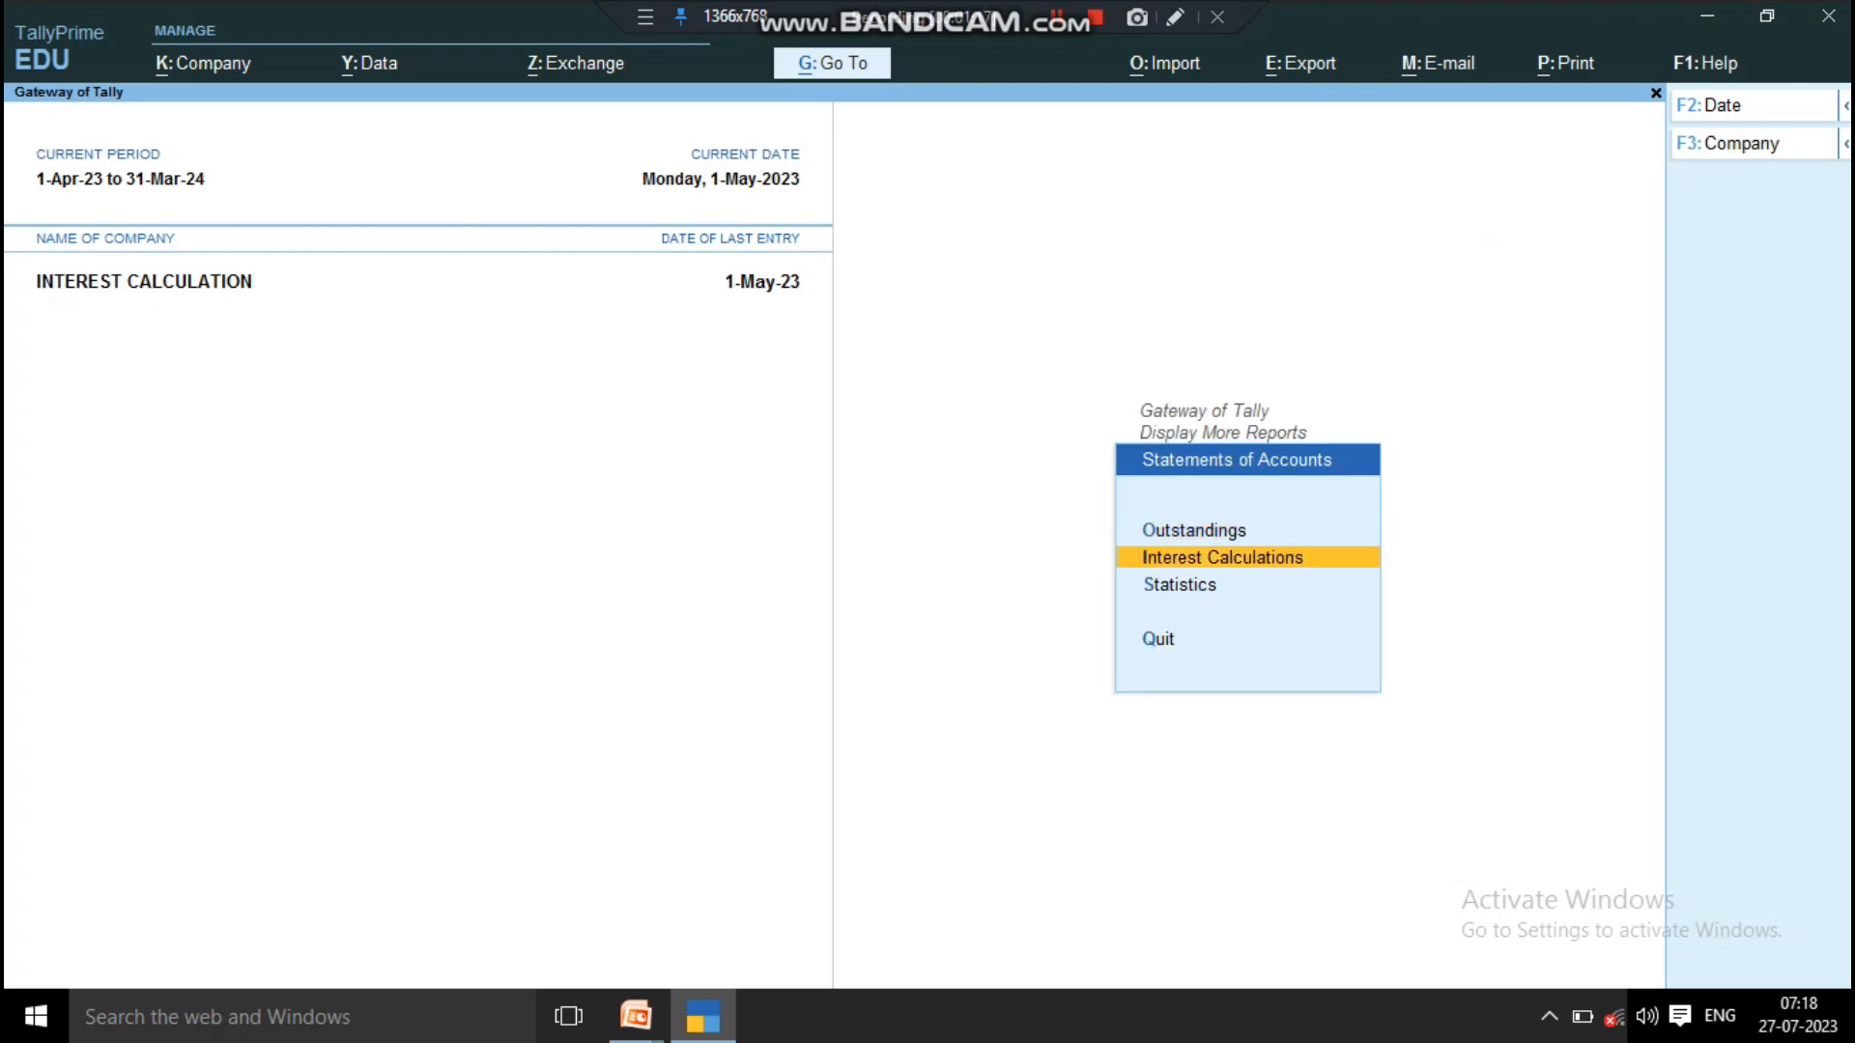
{"action": "key", "text": "Return"}
{"action": "key", "text": "Down"}
{"action": "key", "text": "Down"}
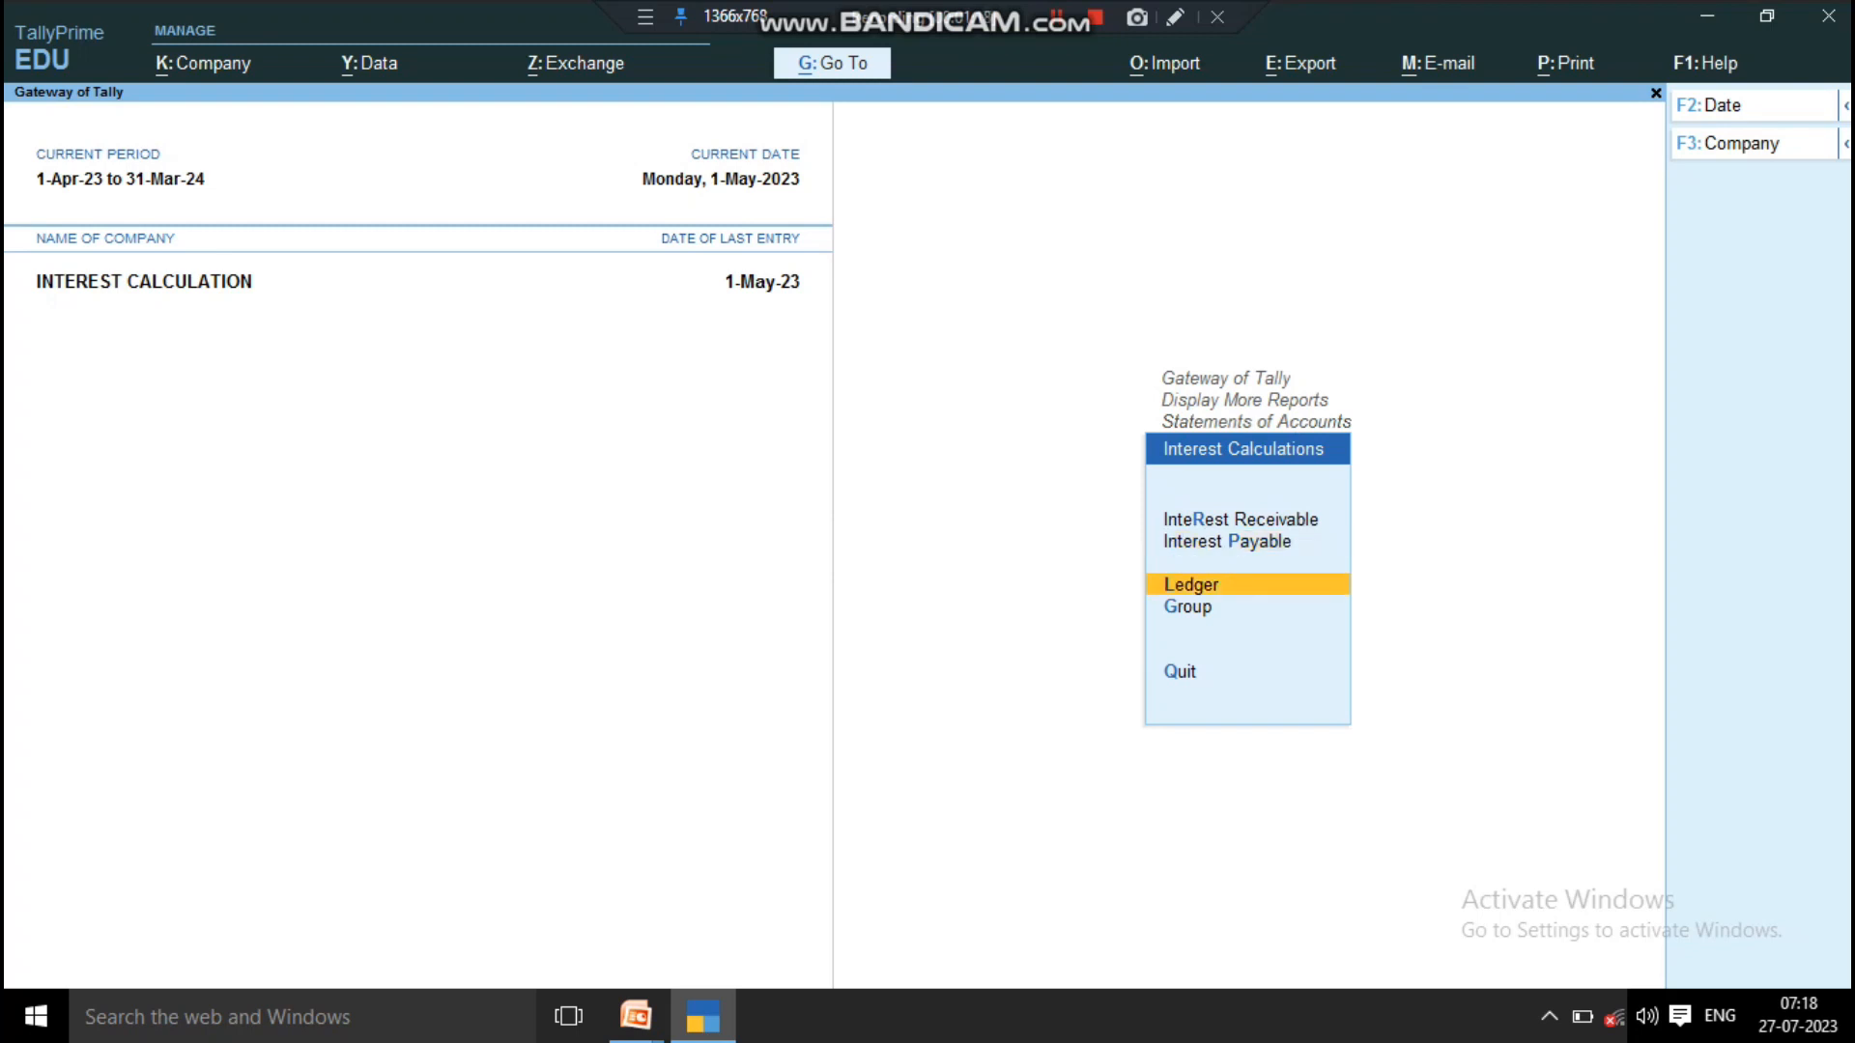
{"action": "key", "text": "Return"}
{"action": "key", "text": "Return"}
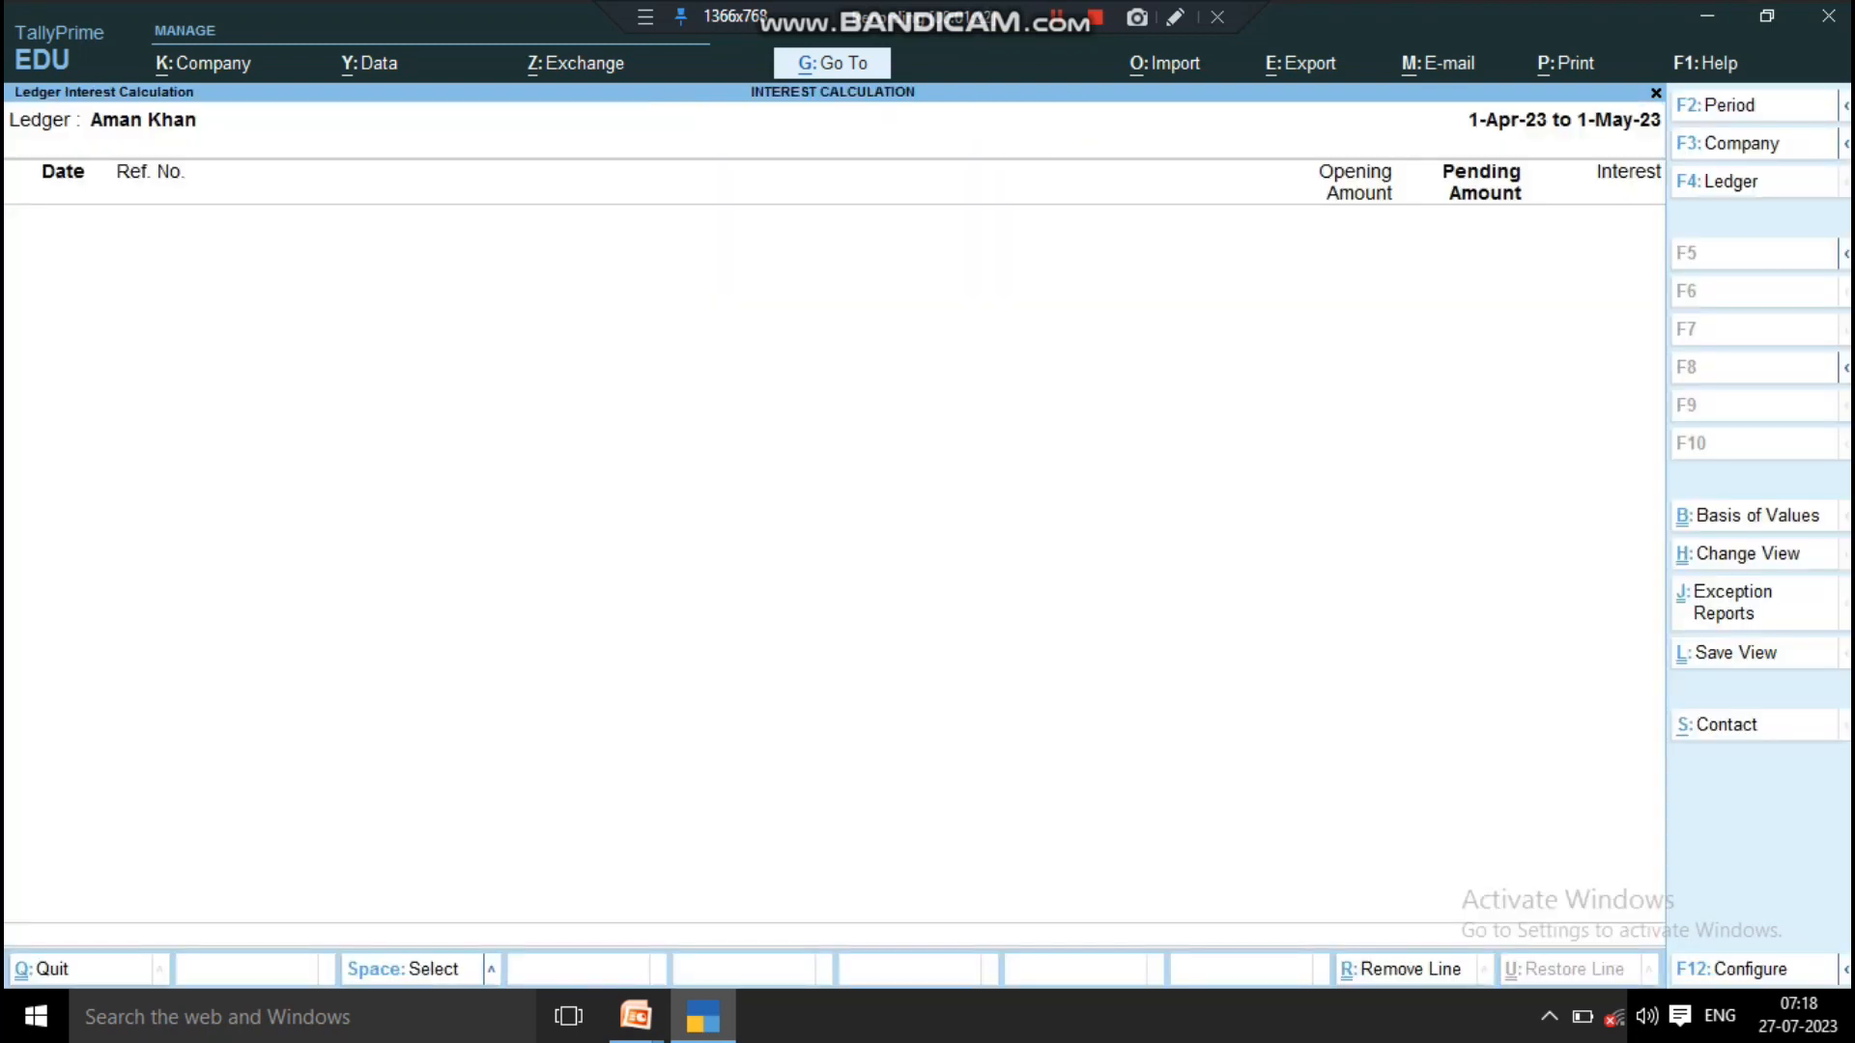
Step: Set the interest report's period from 1-5-2023 to 1 June 2023
{"action": "key", "text": "F2"}
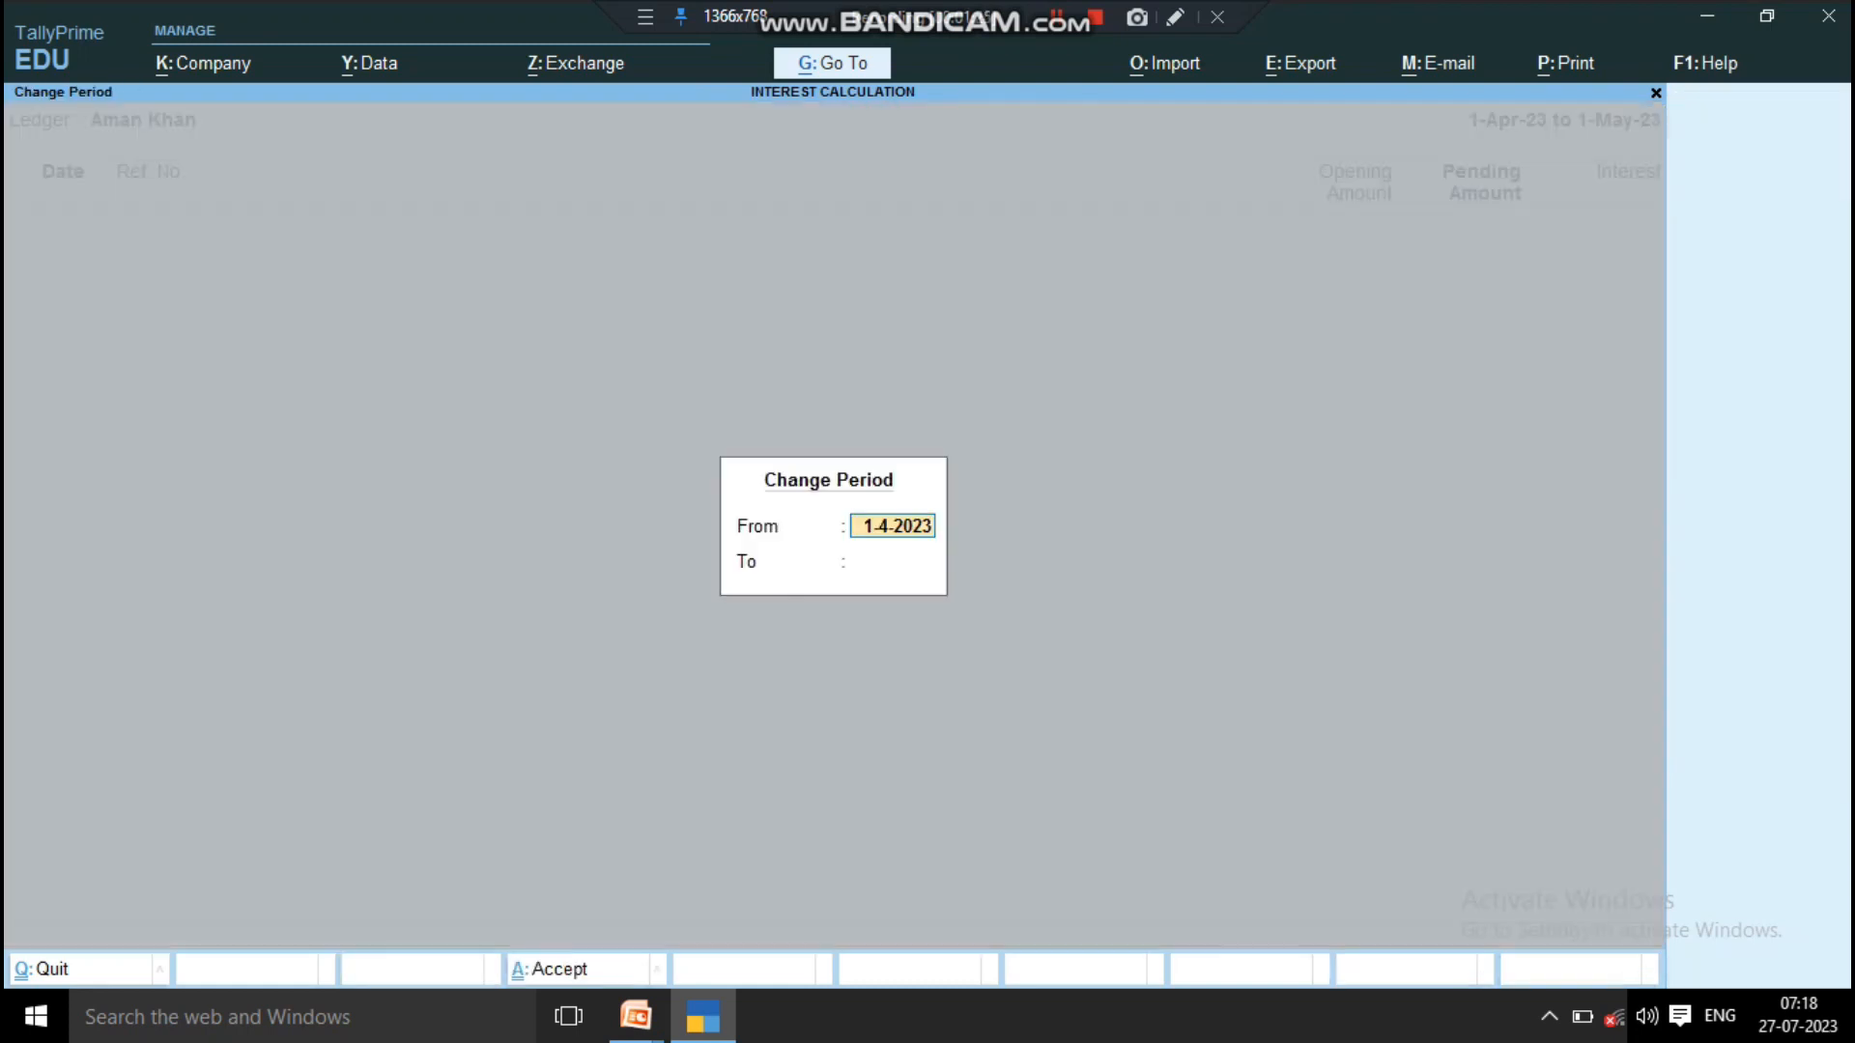
{"action": "type", "text": "1"}
{"action": "type", "text": "."}
{"action": "type", "text": "5.2023"}
{"action": "key", "text": "Return"}
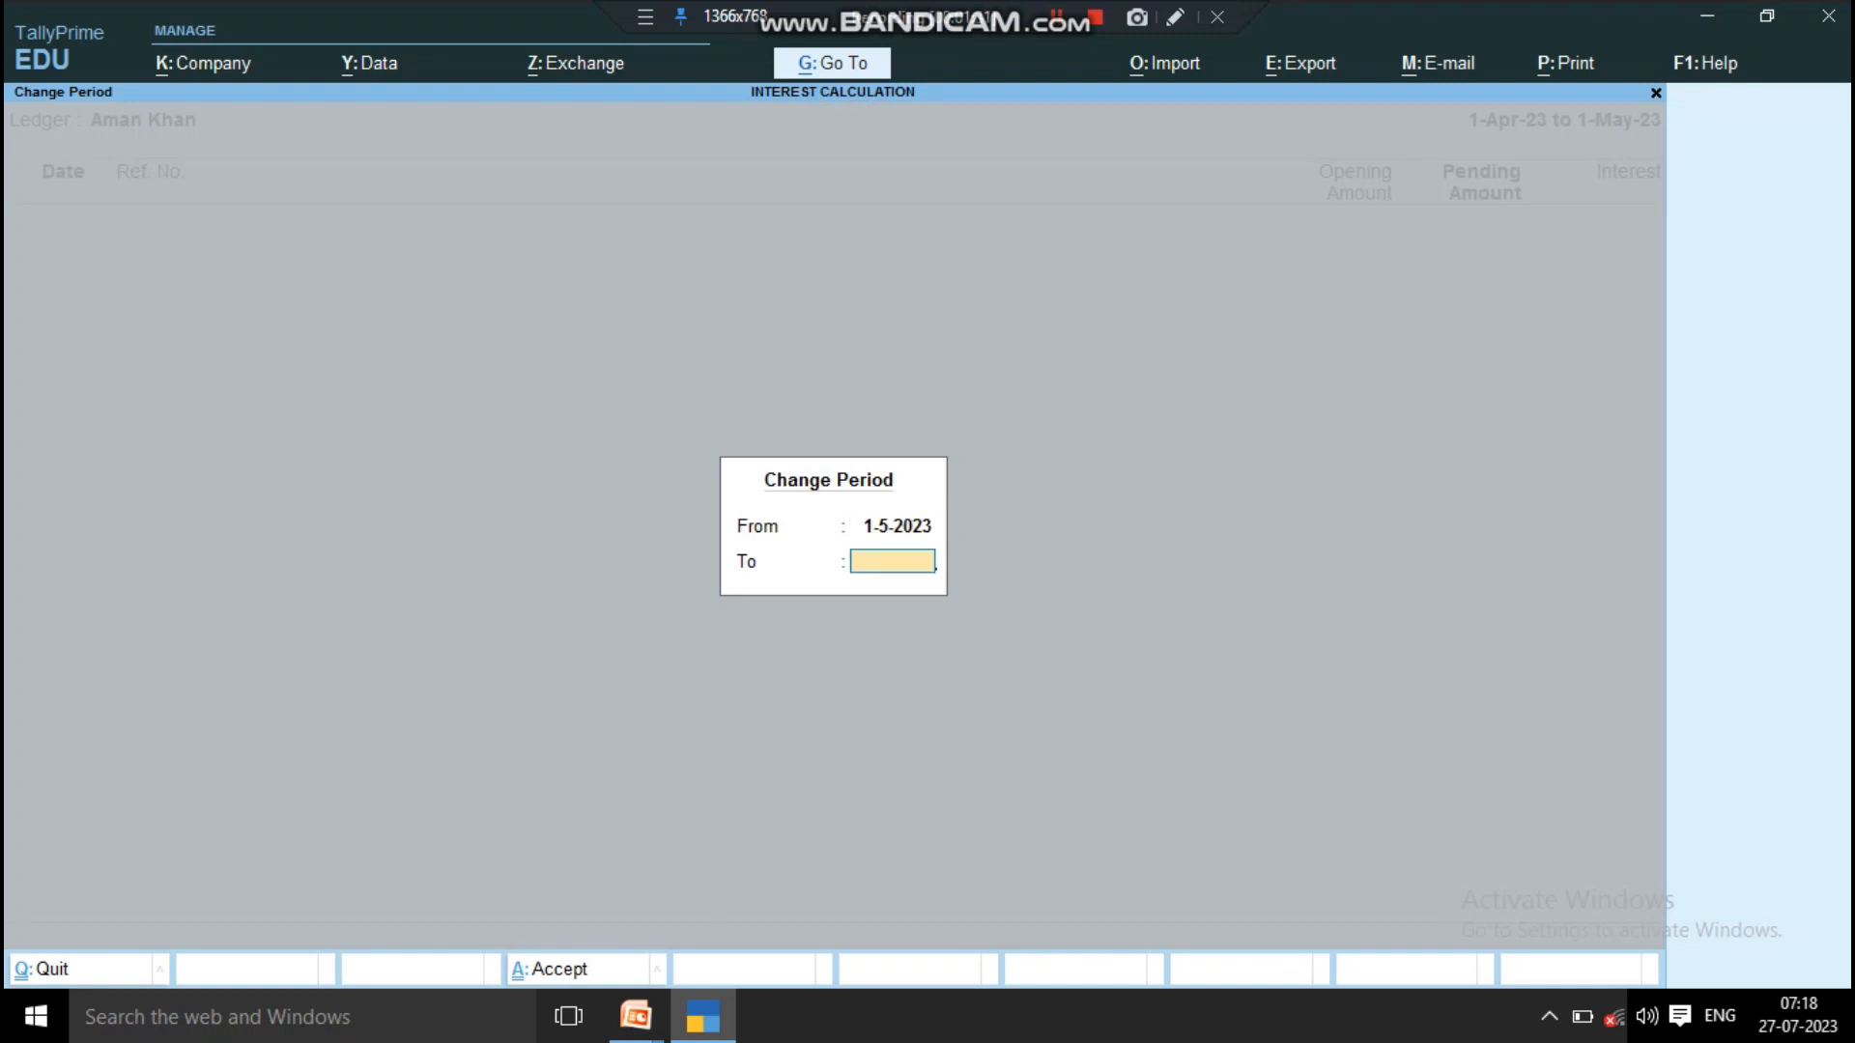
{"action": "type", "text": "1 jun"}
{"action": "key", "text": "Return"}
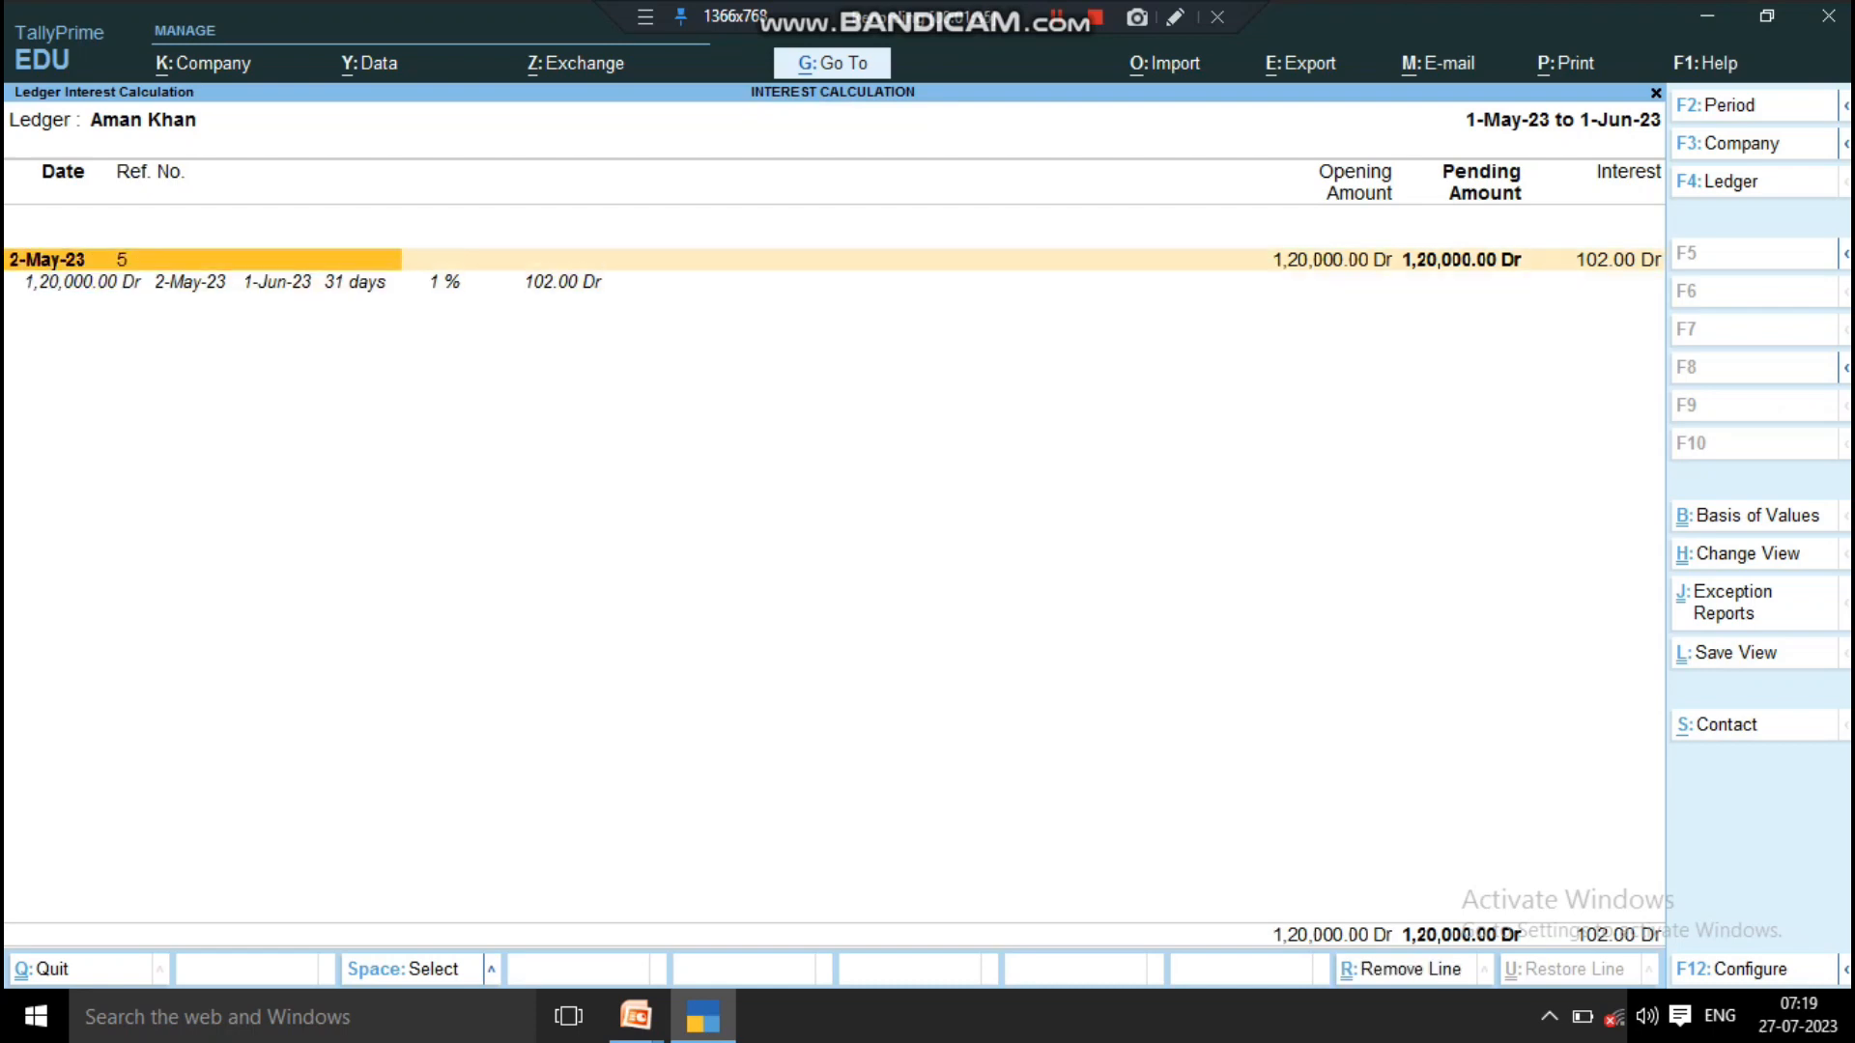
Step: Examine the bill's interest breakdown, including principal, start and end dates, number of days, rate and interest amount, and close the report
{"action": "key", "text": "Down"}
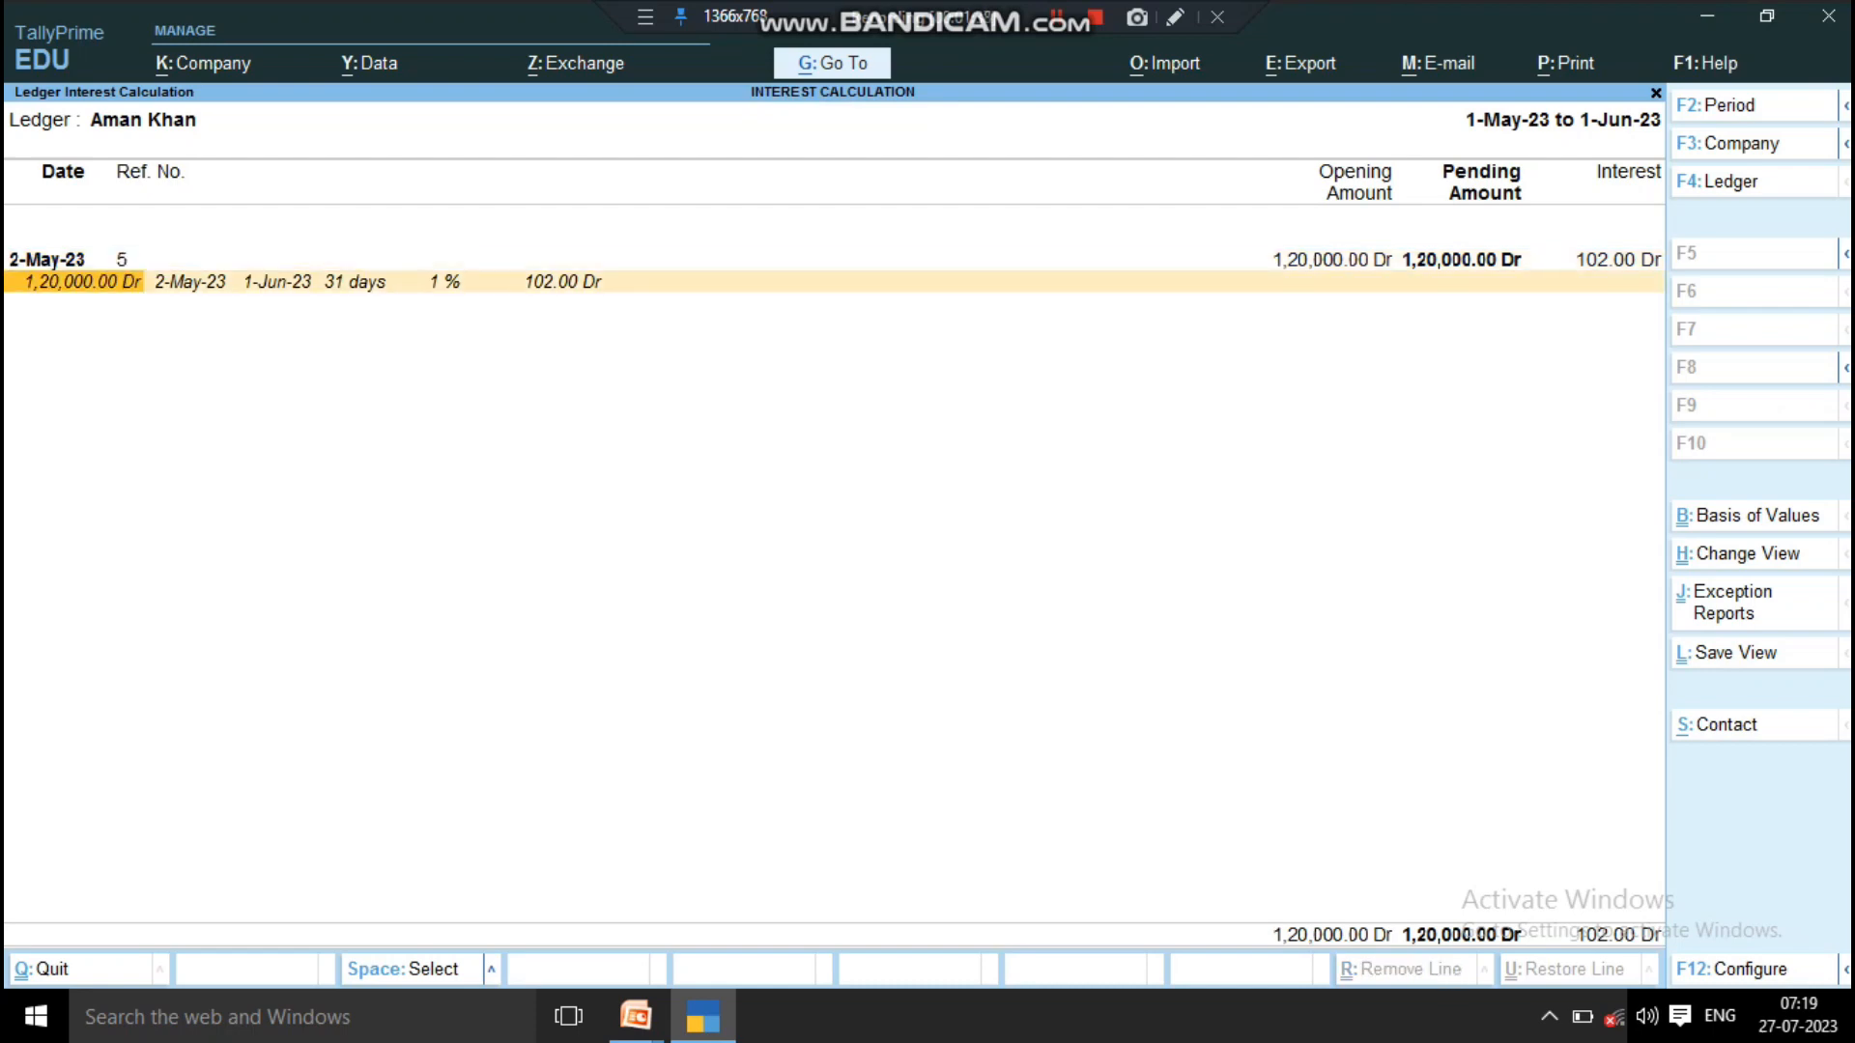
{"action": "key", "text": "Right"}
{"action": "key", "text": "Right"}
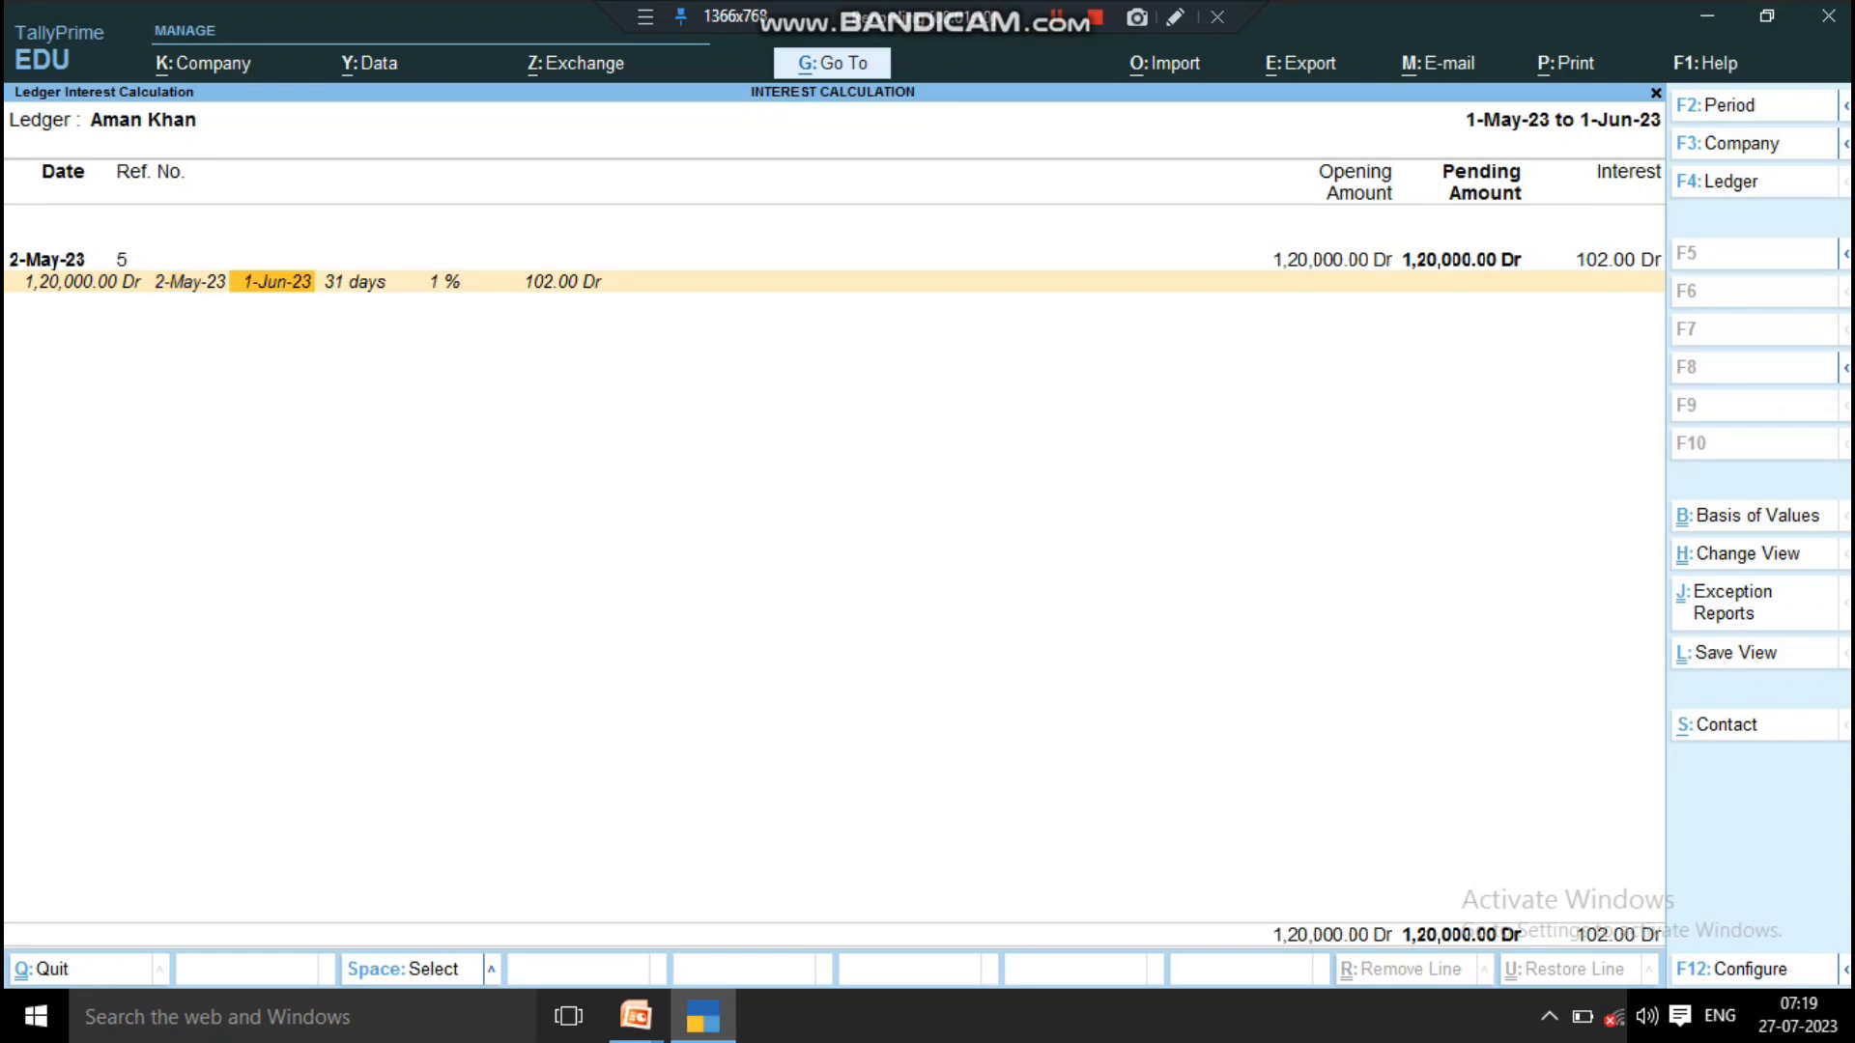
{"action": "key", "text": "Right"}
{"action": "key", "text": "Right"}
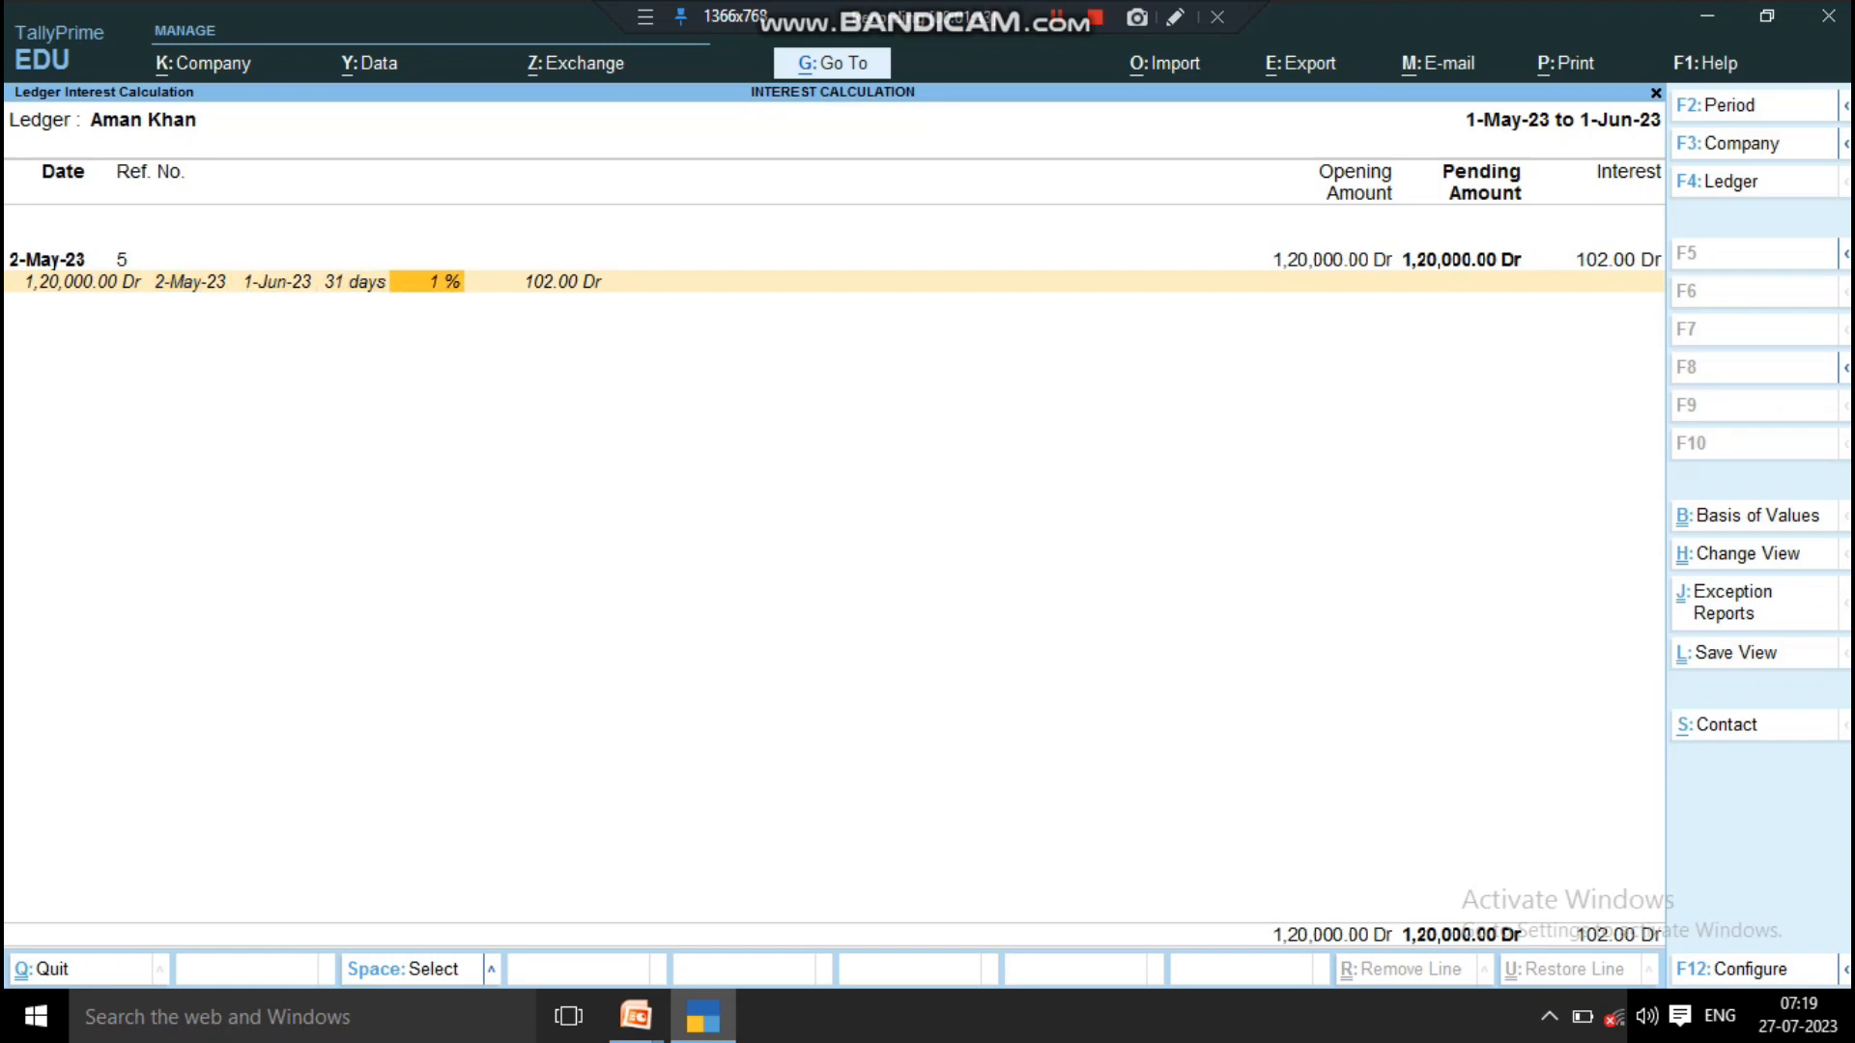
{"action": "key", "text": "Right"}
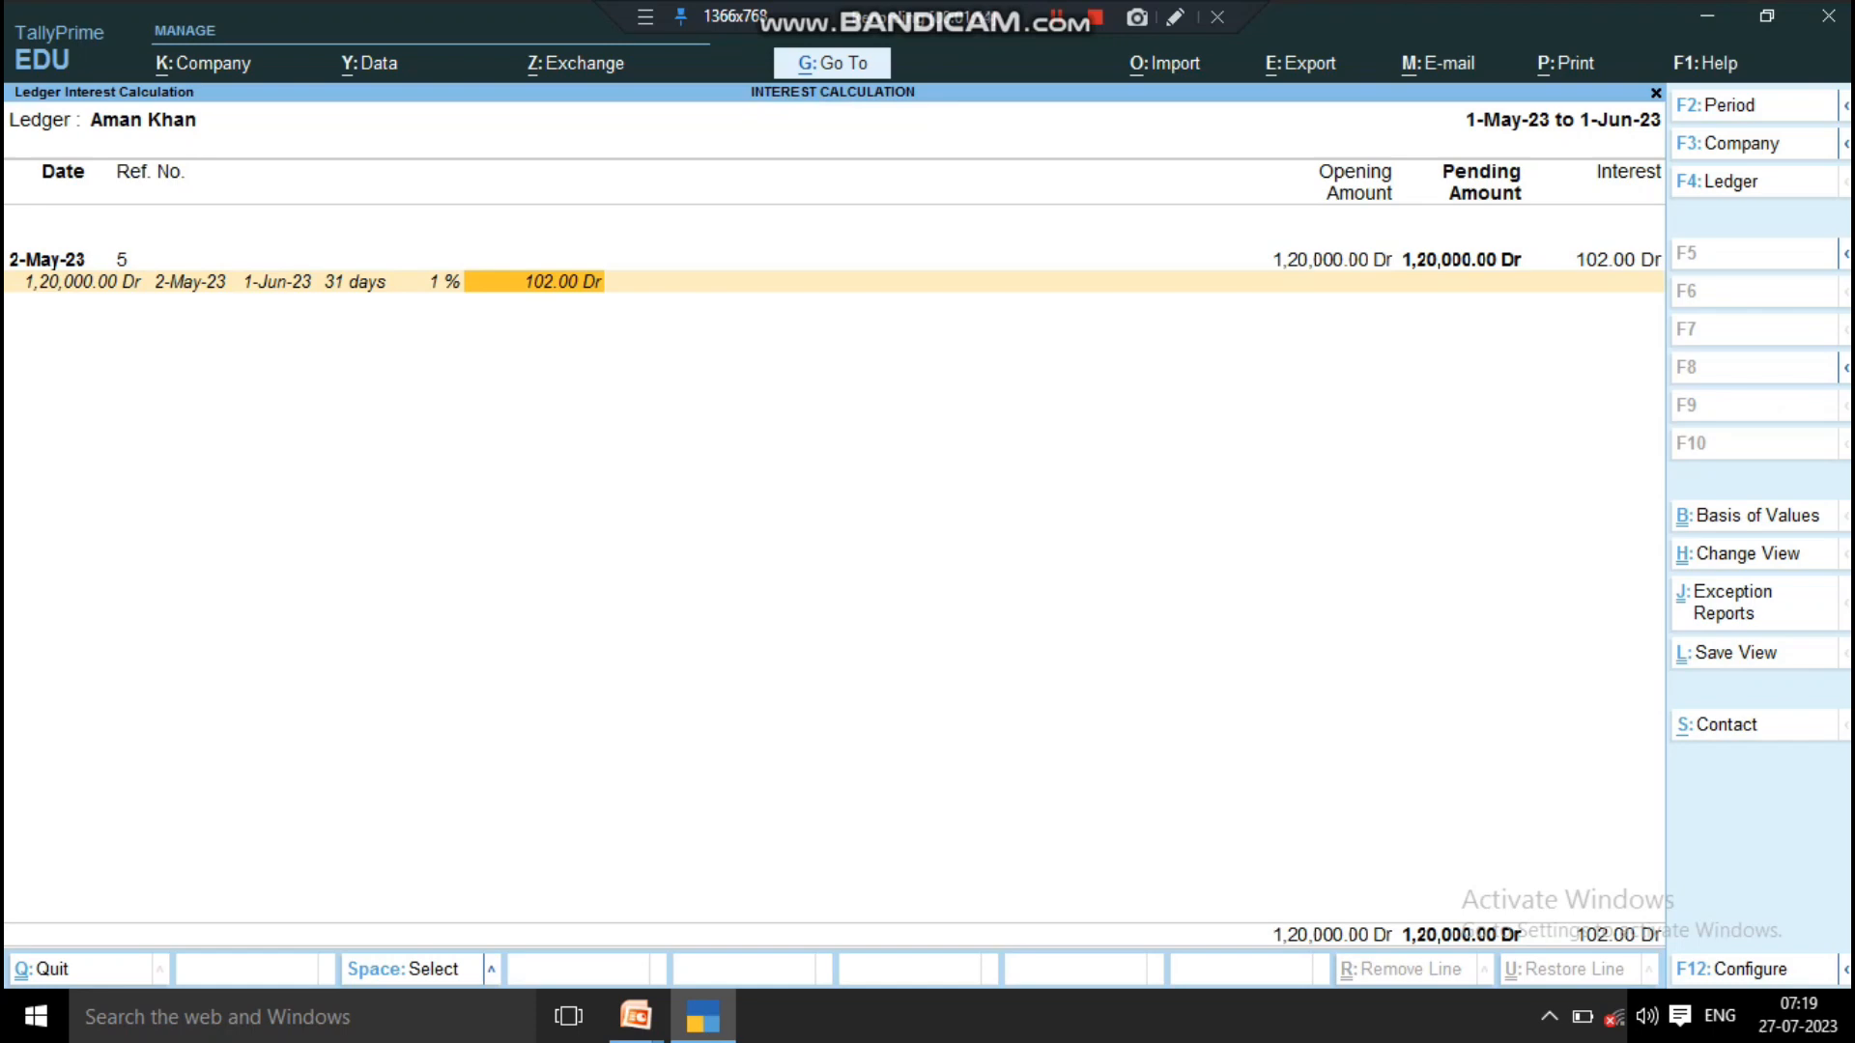
{"action": "key", "text": "Left"}
{"action": "key", "text": "Left"}
{"action": "key", "text": "Left"}
{"action": "key", "text": "Left"}
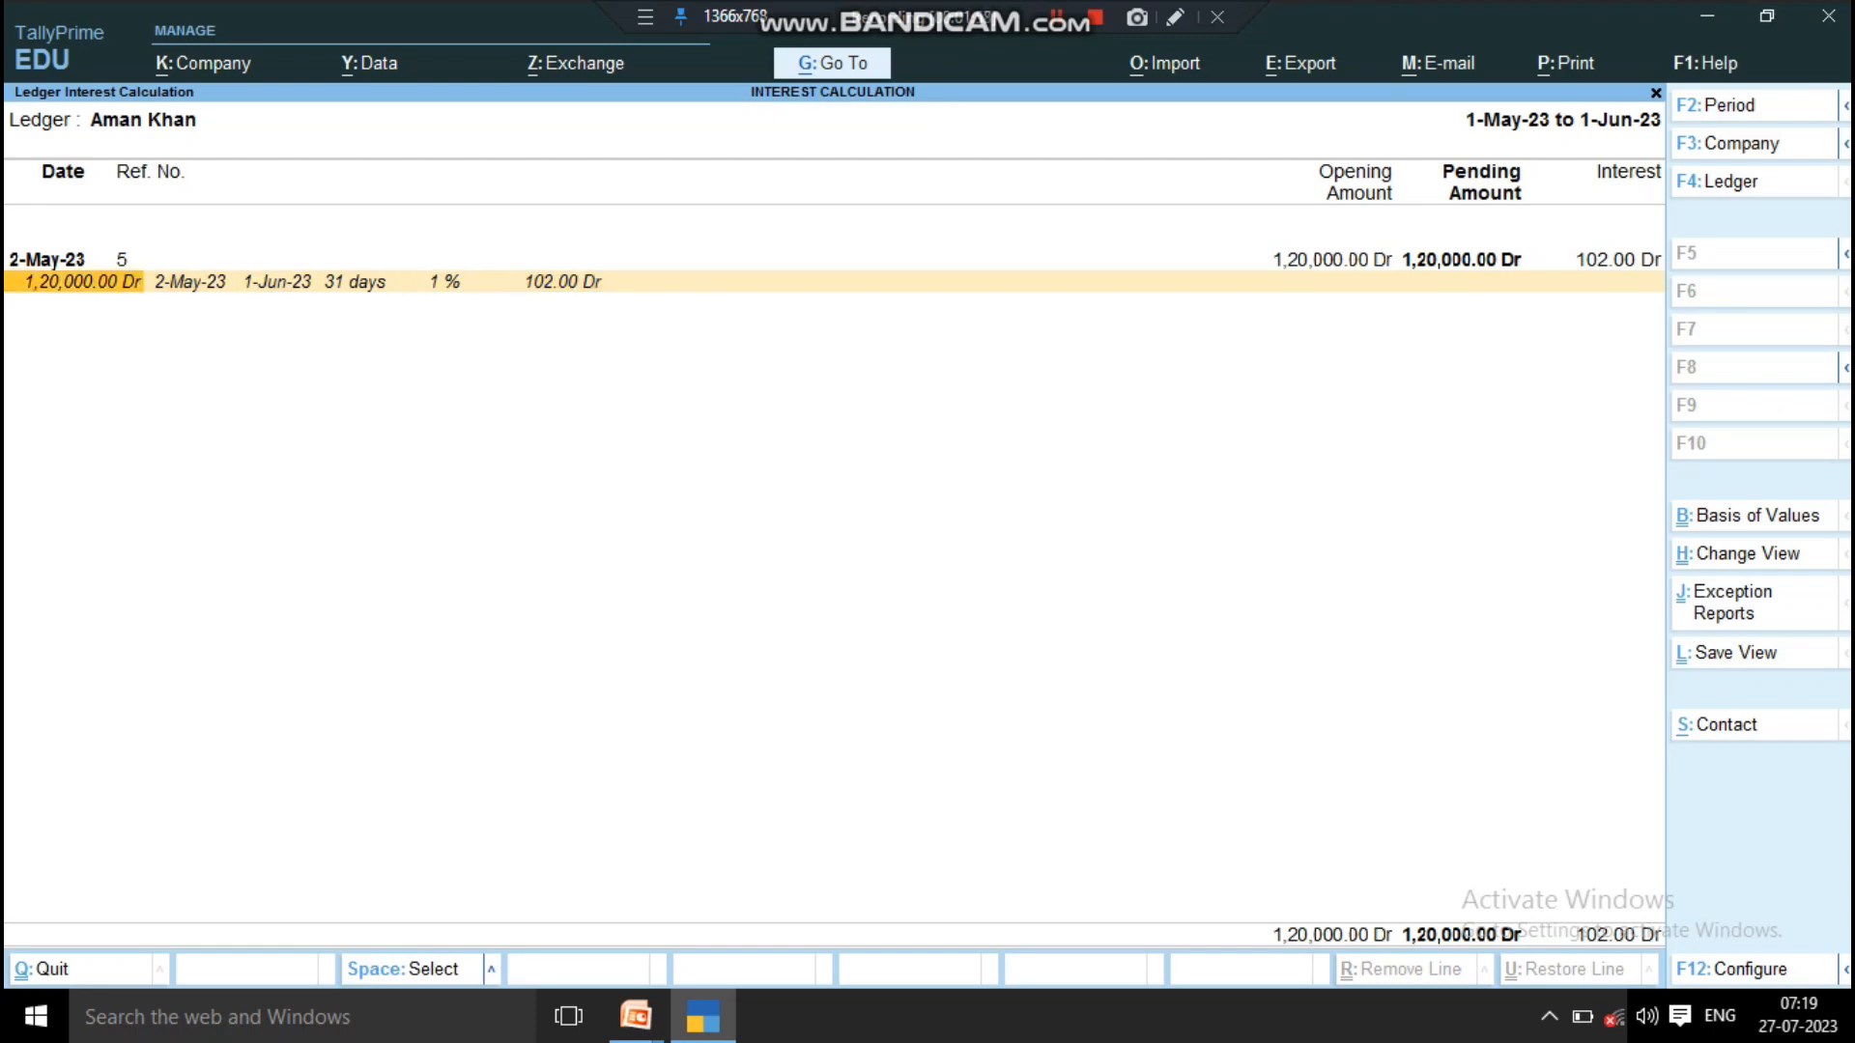
{"action": "key", "text": "Up"}
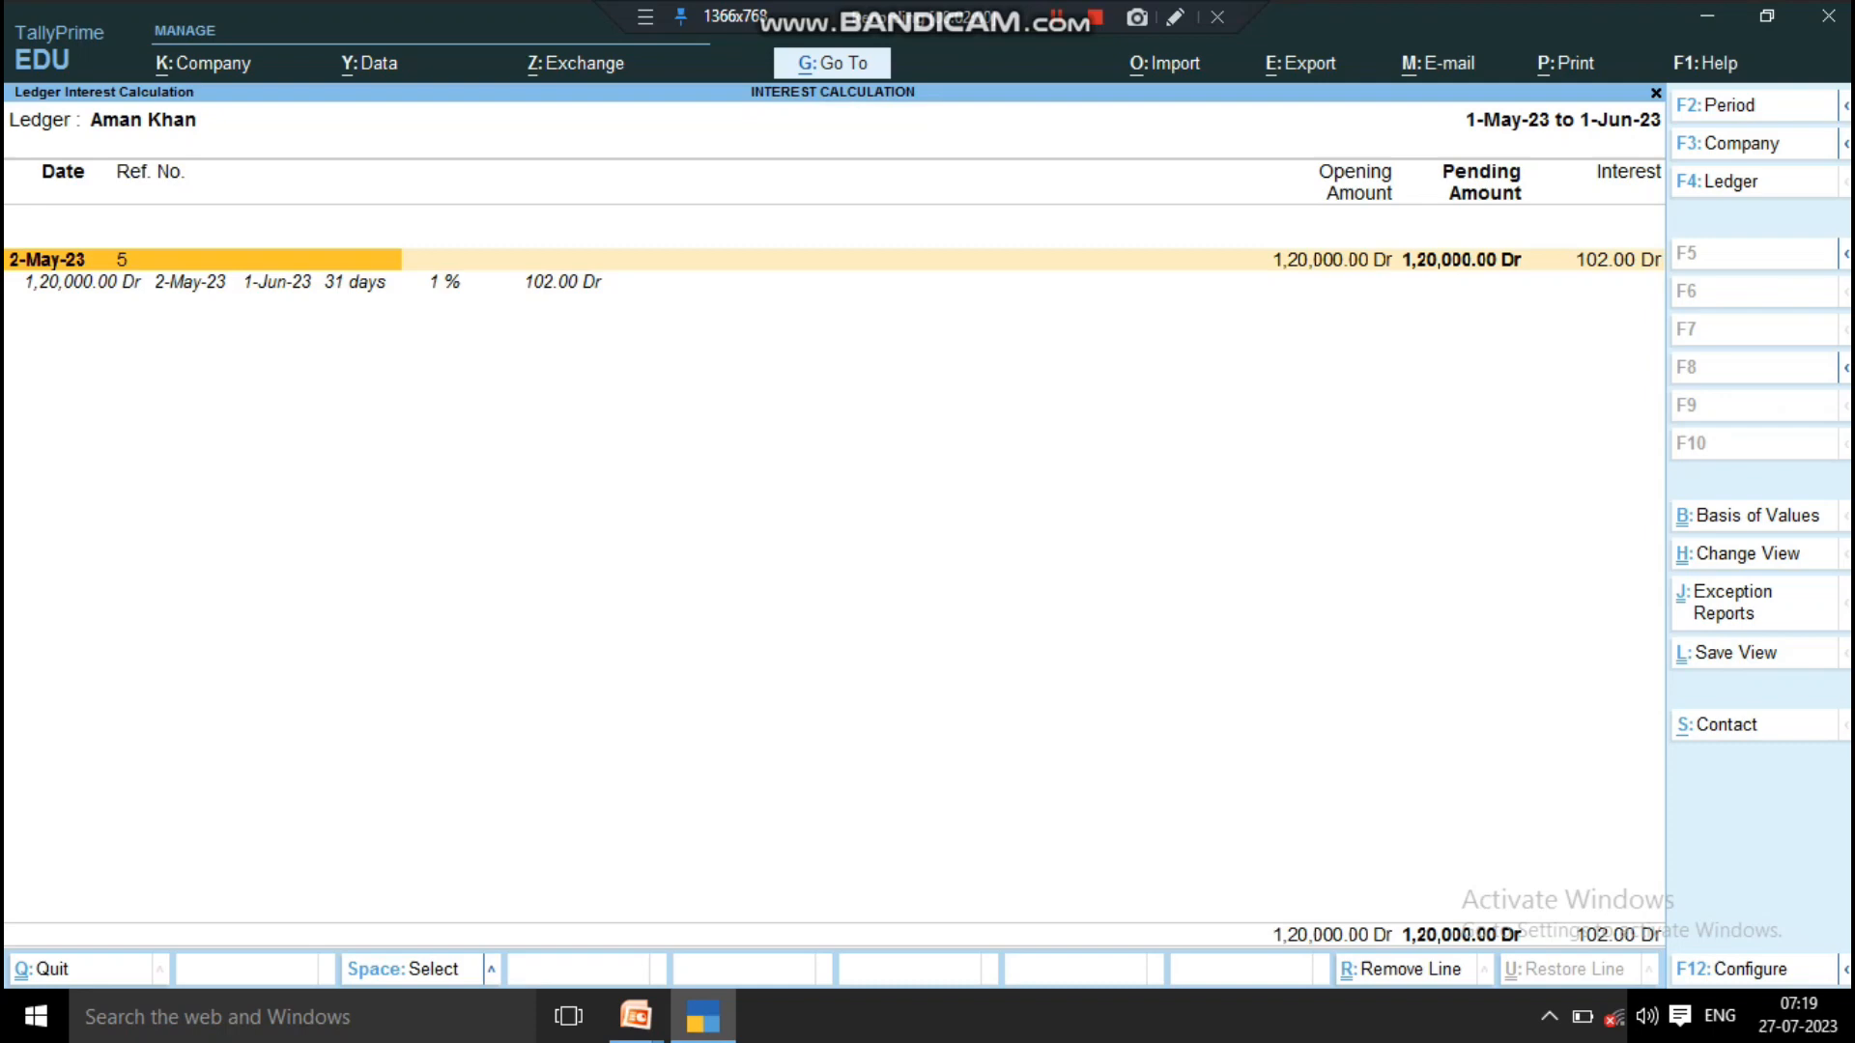
{"action": "key", "text": "Down"}
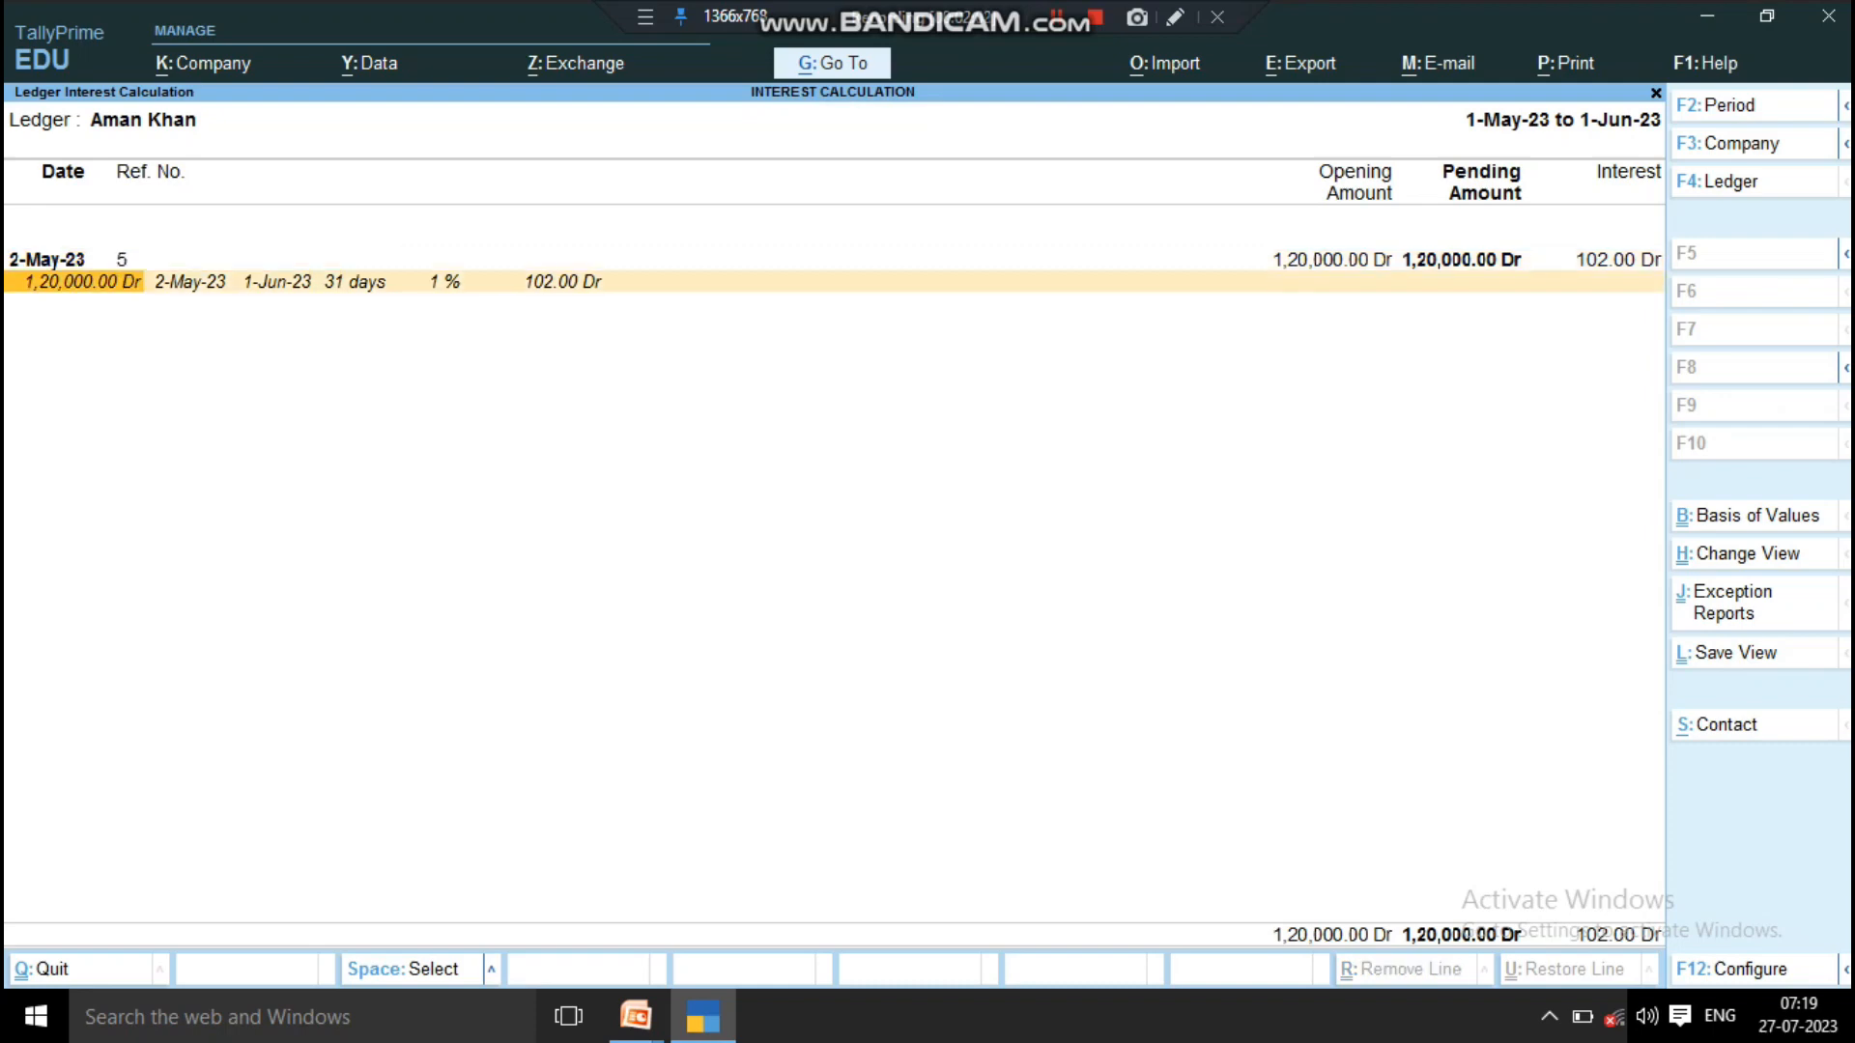
{"action": "key", "text": "Right"}
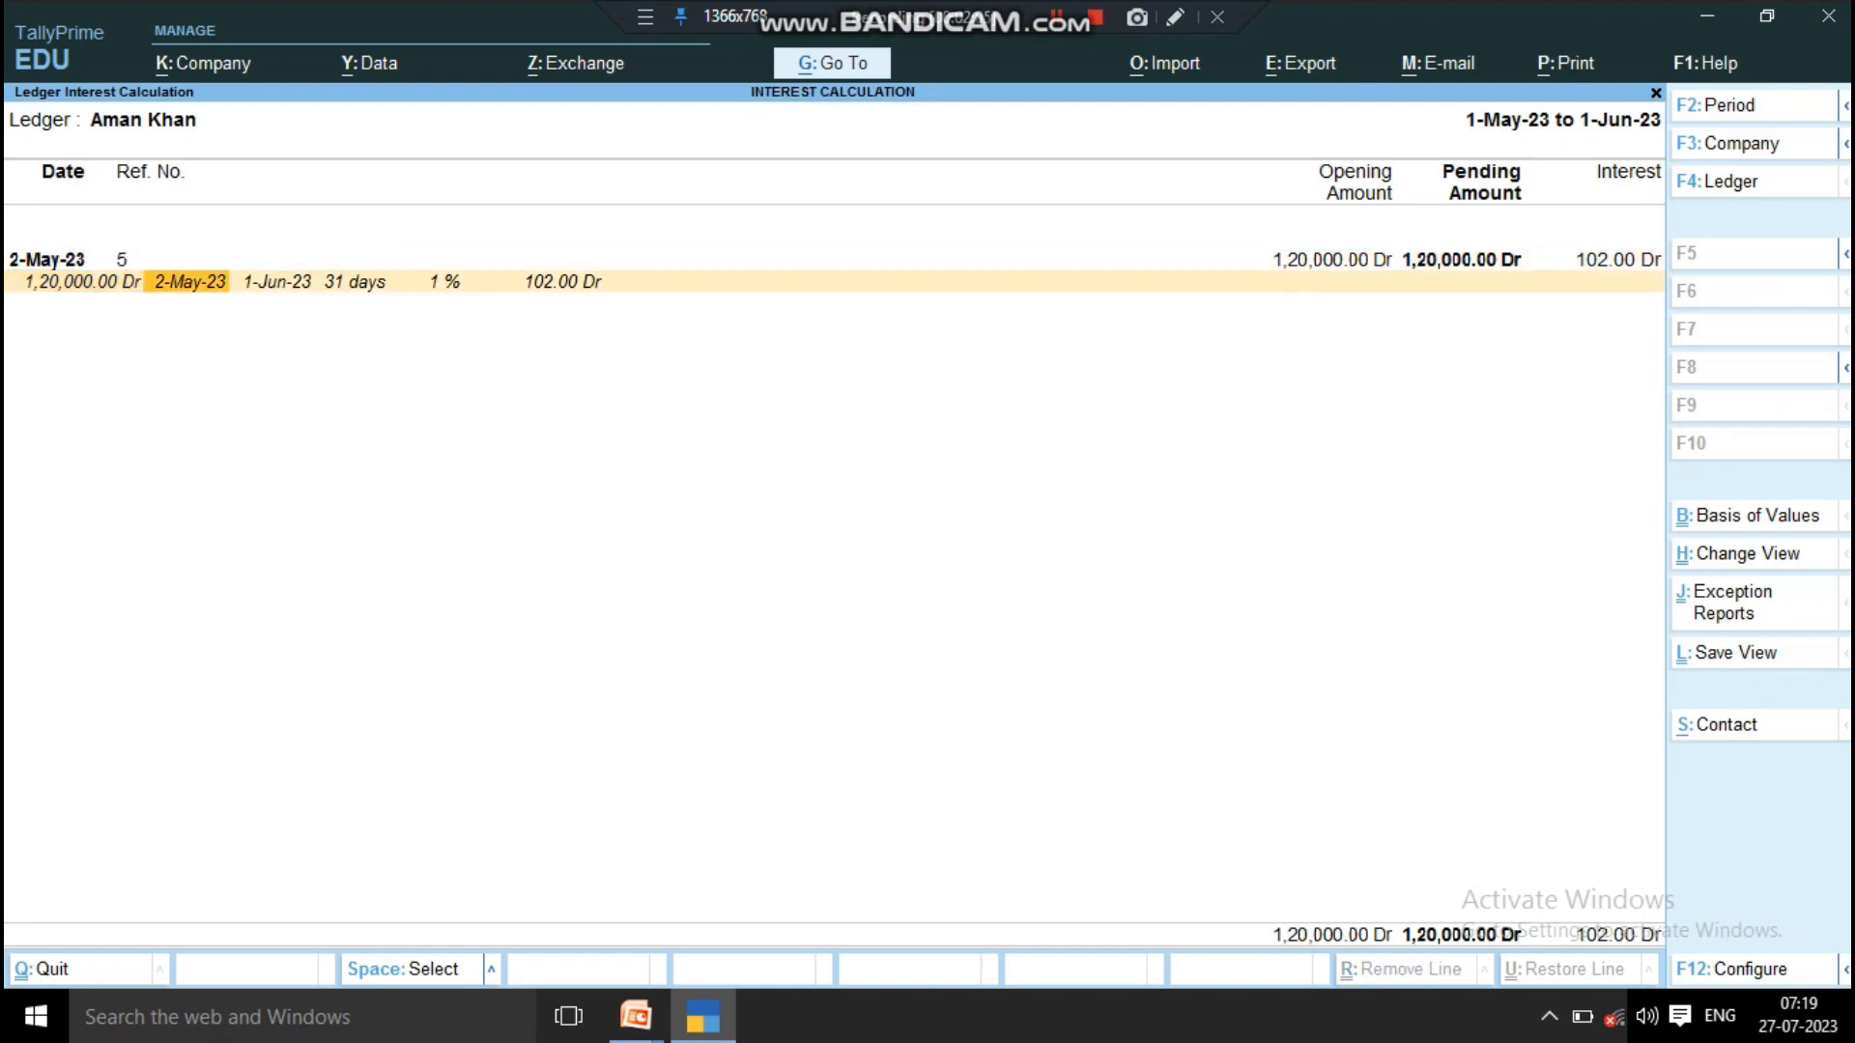
{"action": "key", "text": "Right"}
{"action": "key", "text": "Left"}
{"action": "key", "text": "Right"}
{"action": "key", "text": "Right"}
{"action": "key", "text": "Right"}
{"action": "key", "text": "Right"}
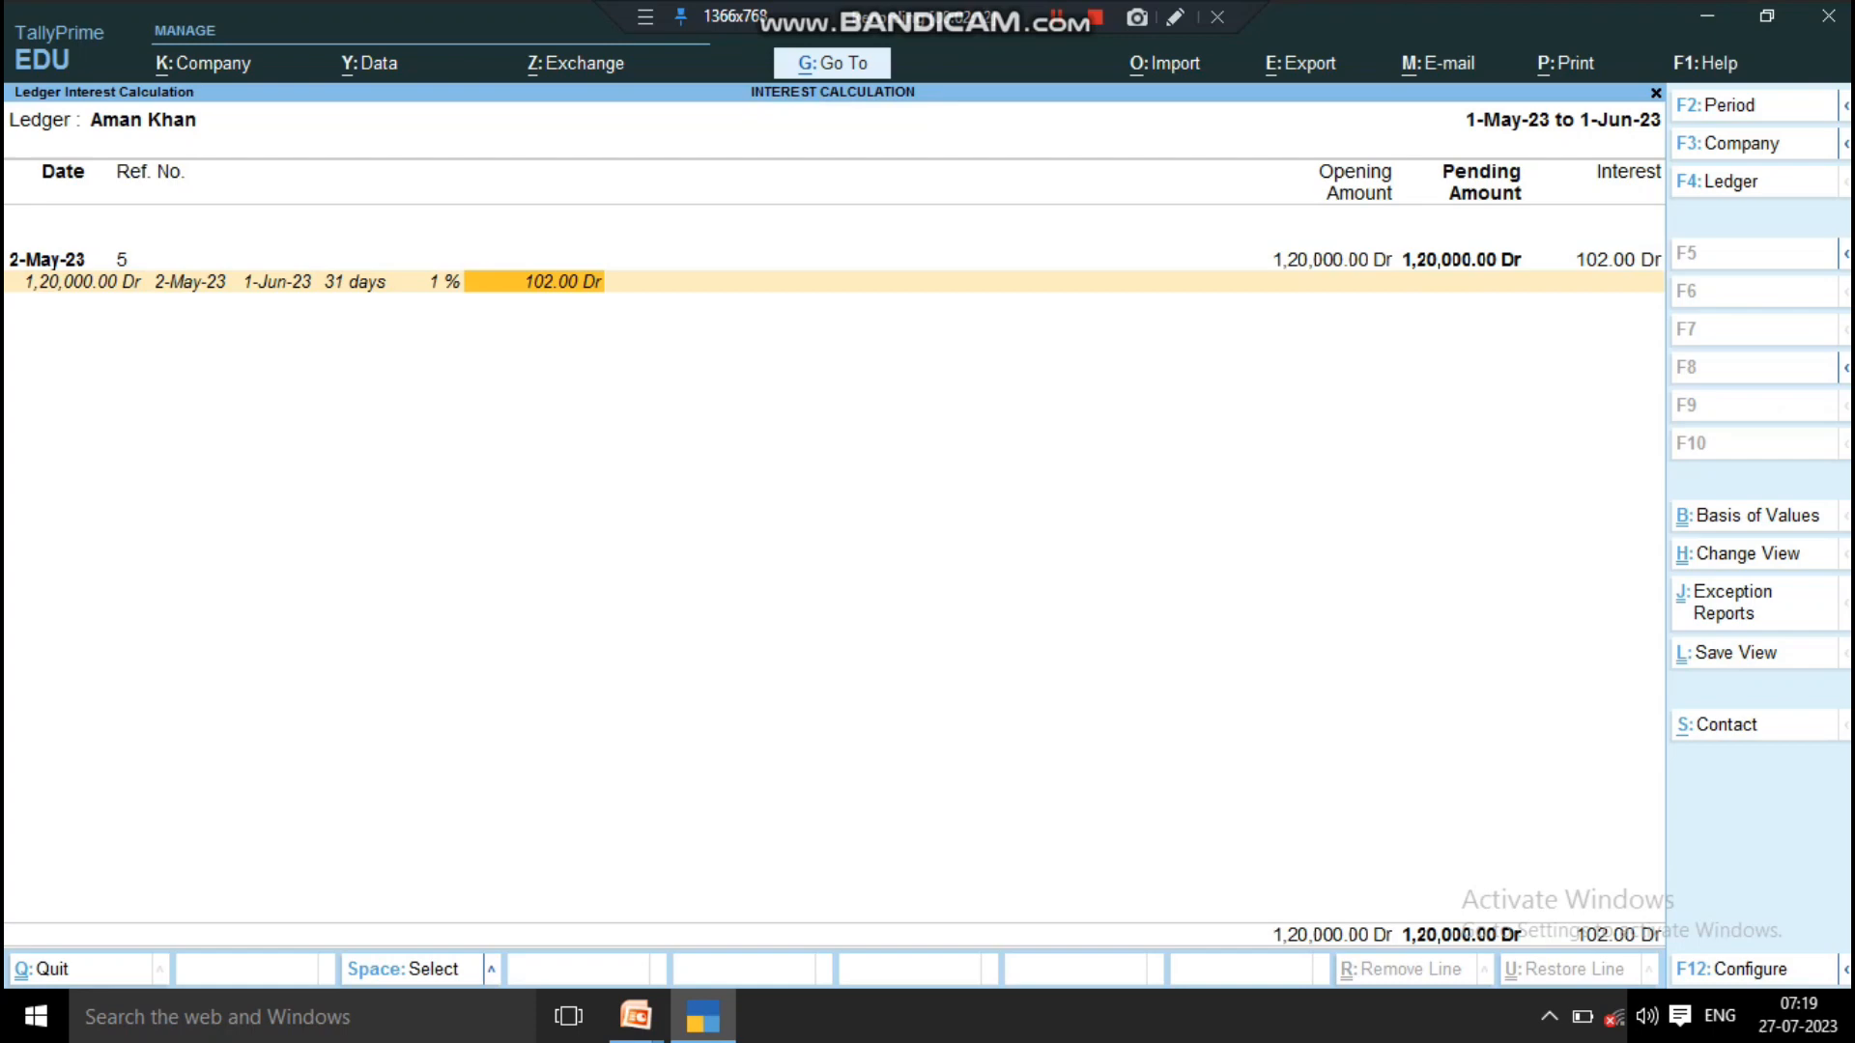
{"action": "key", "text": "Escape"}
Step: Open the Ledger Outstandings report for the first customer ledger in the list
{"action": "key", "text": "Escape"}
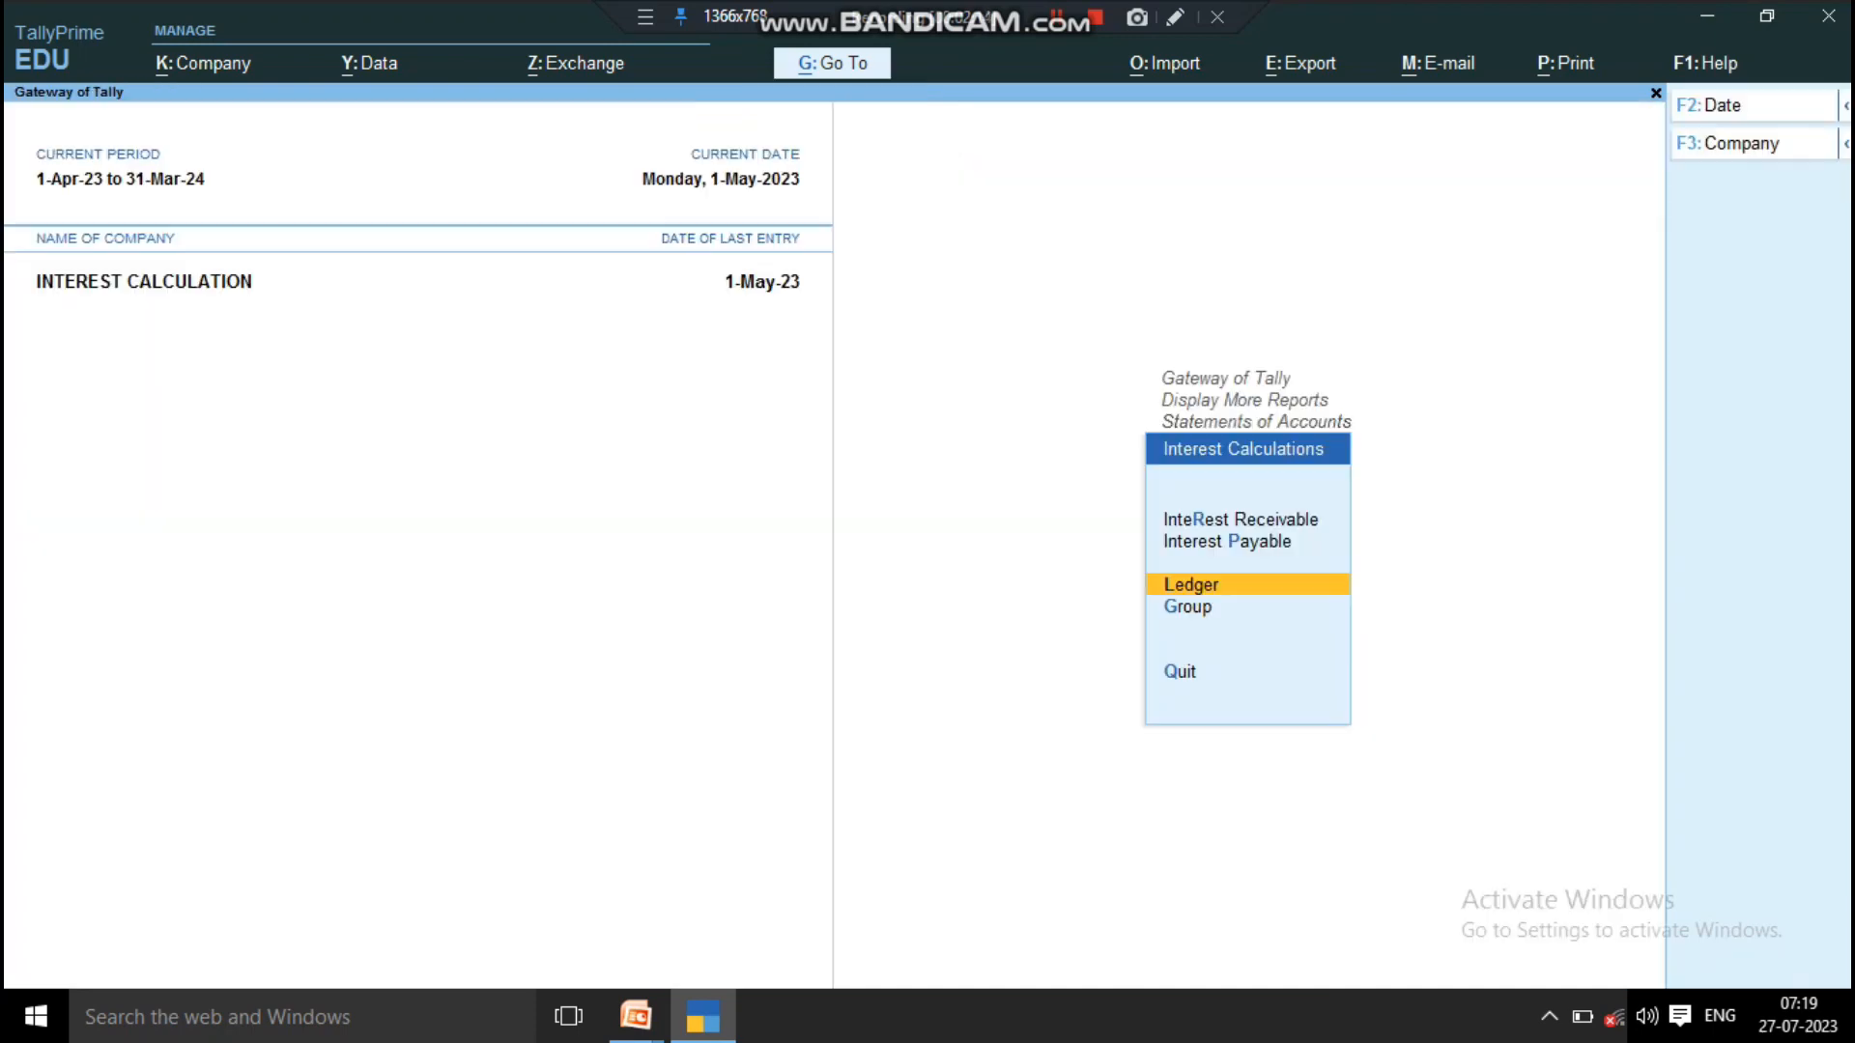
{"action": "key", "text": "Escape"}
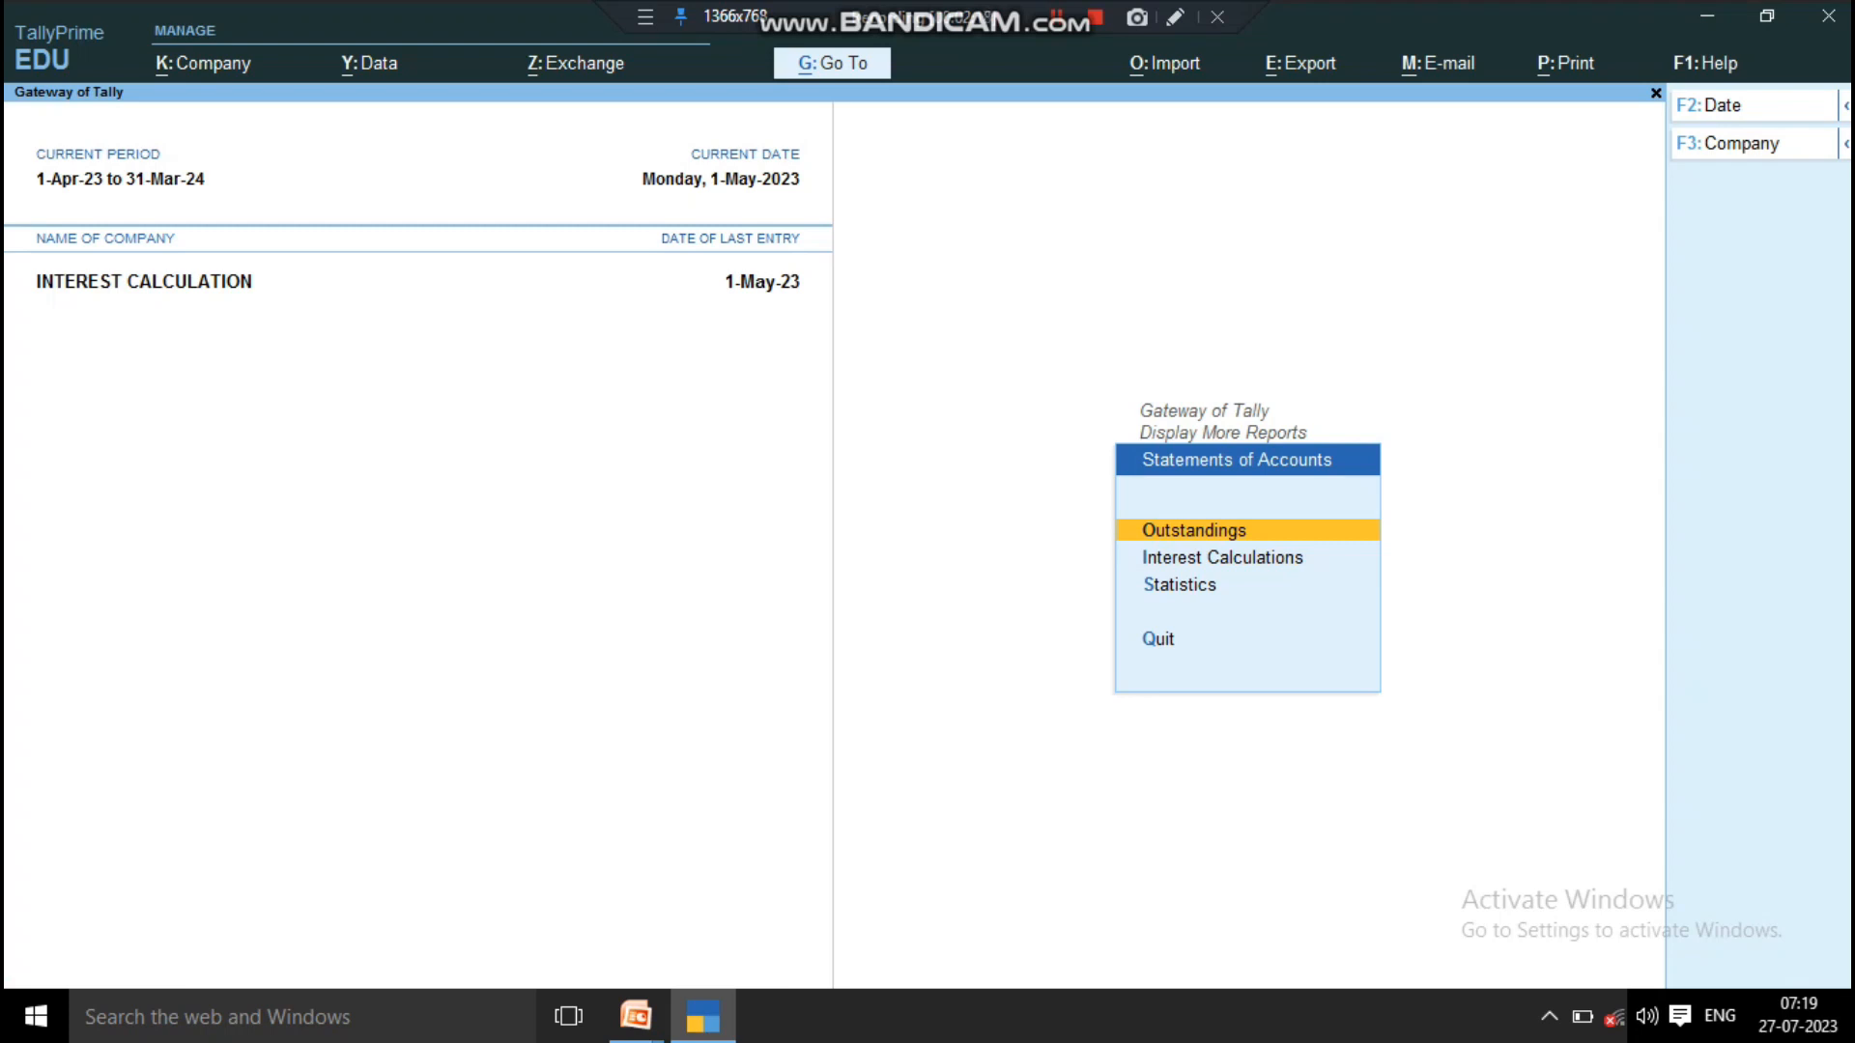
{"action": "key", "text": "Return"}
{"action": "key", "text": "Down"}
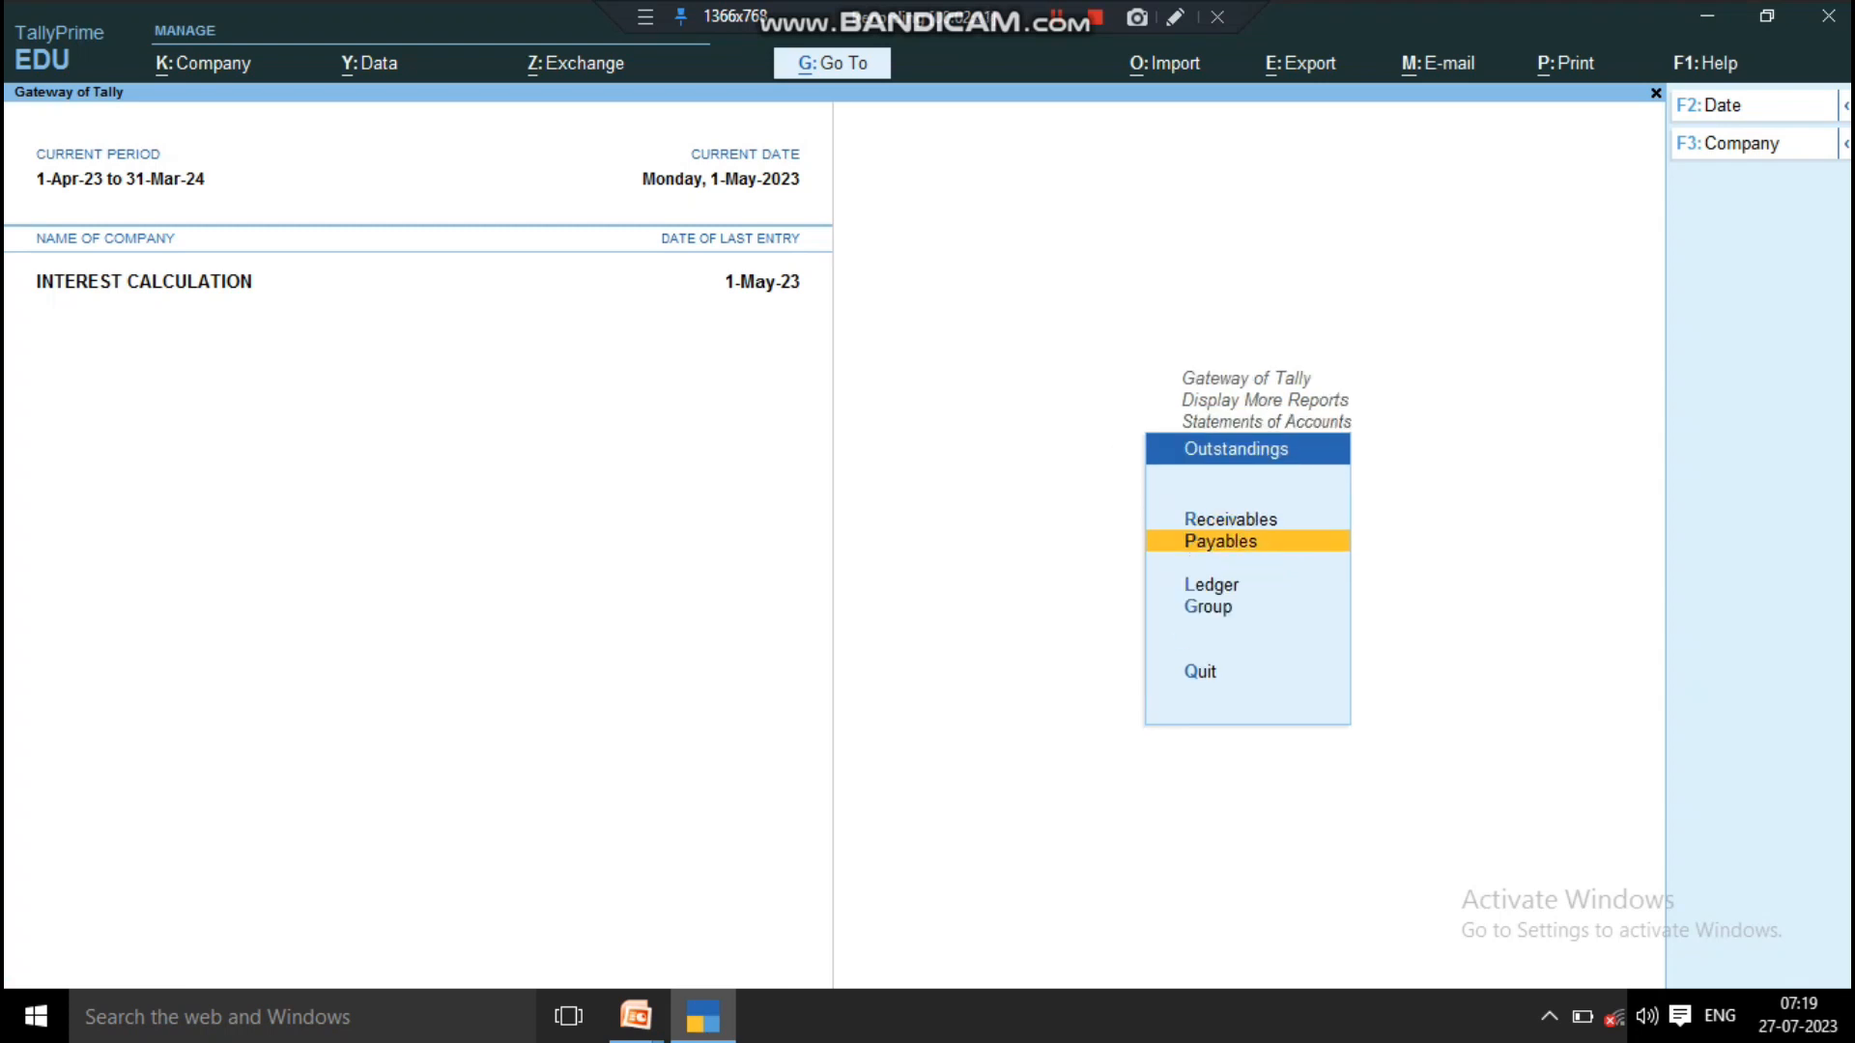
{"action": "key", "text": "Down"}
{"action": "key", "text": "Return"}
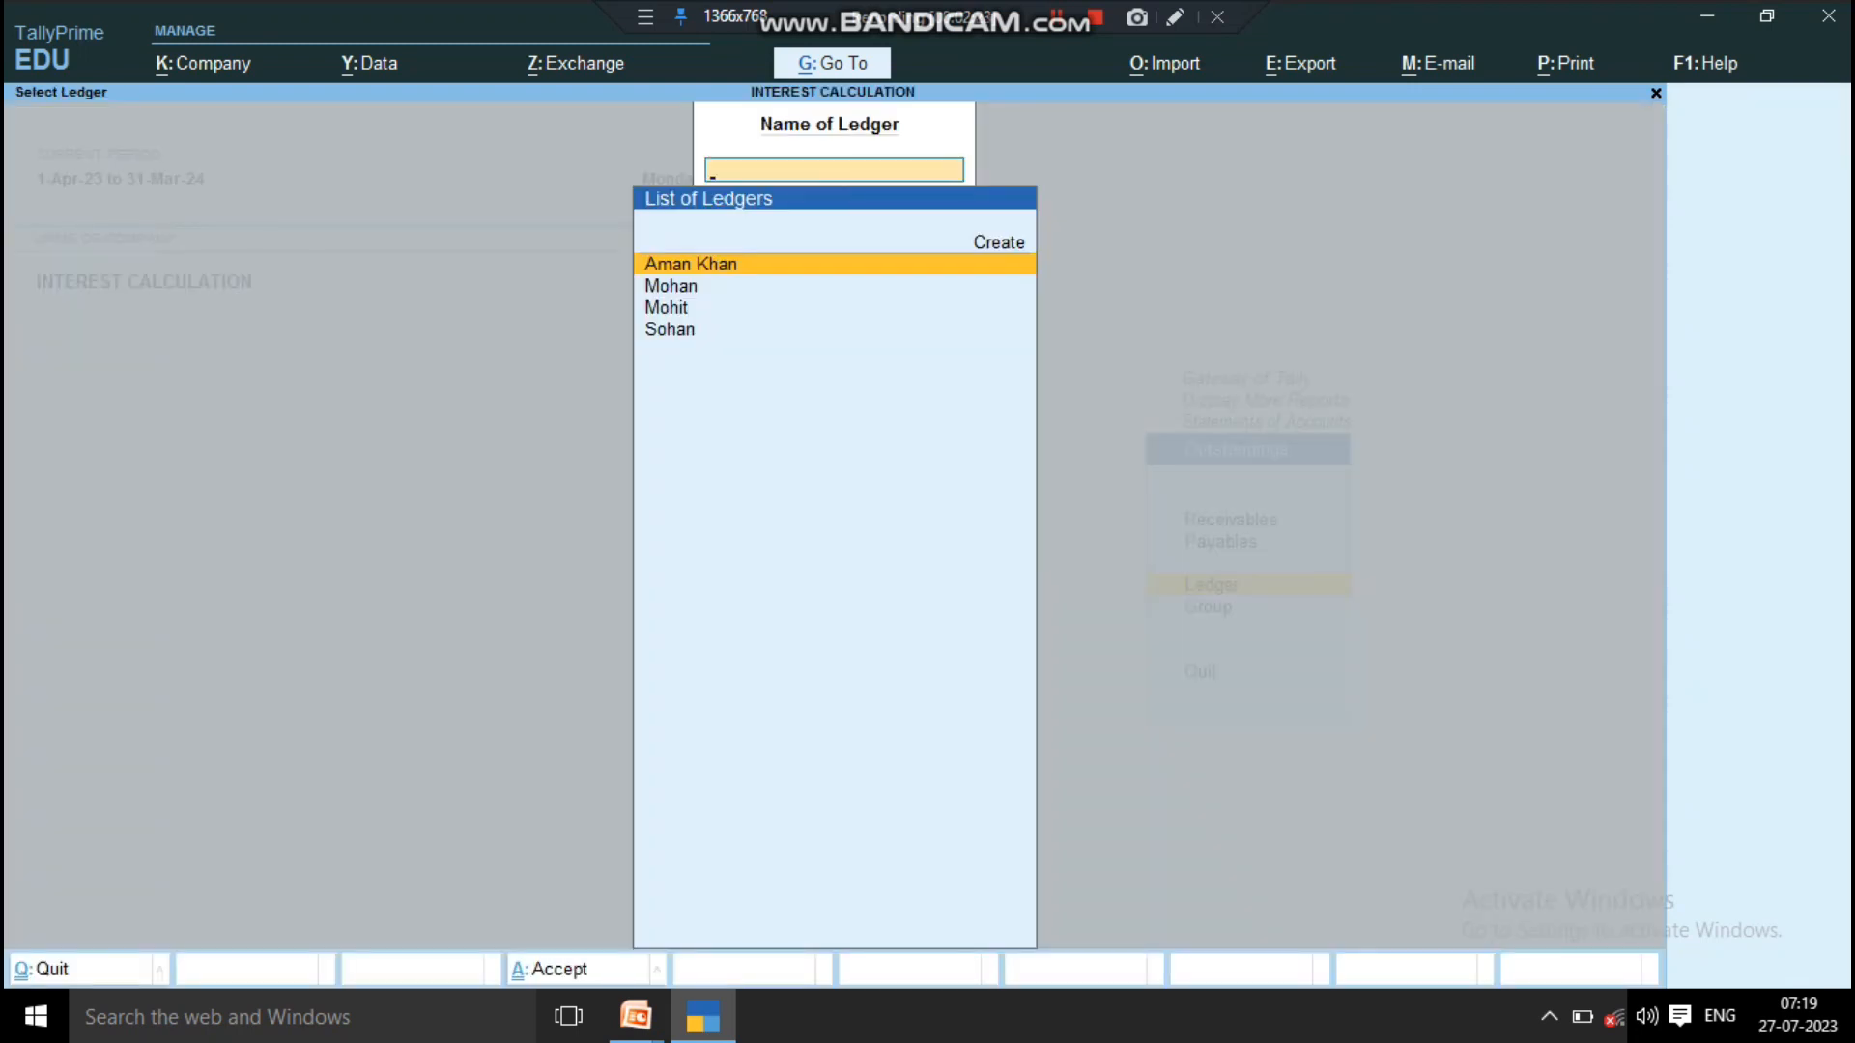
{"action": "key", "text": "Return"}
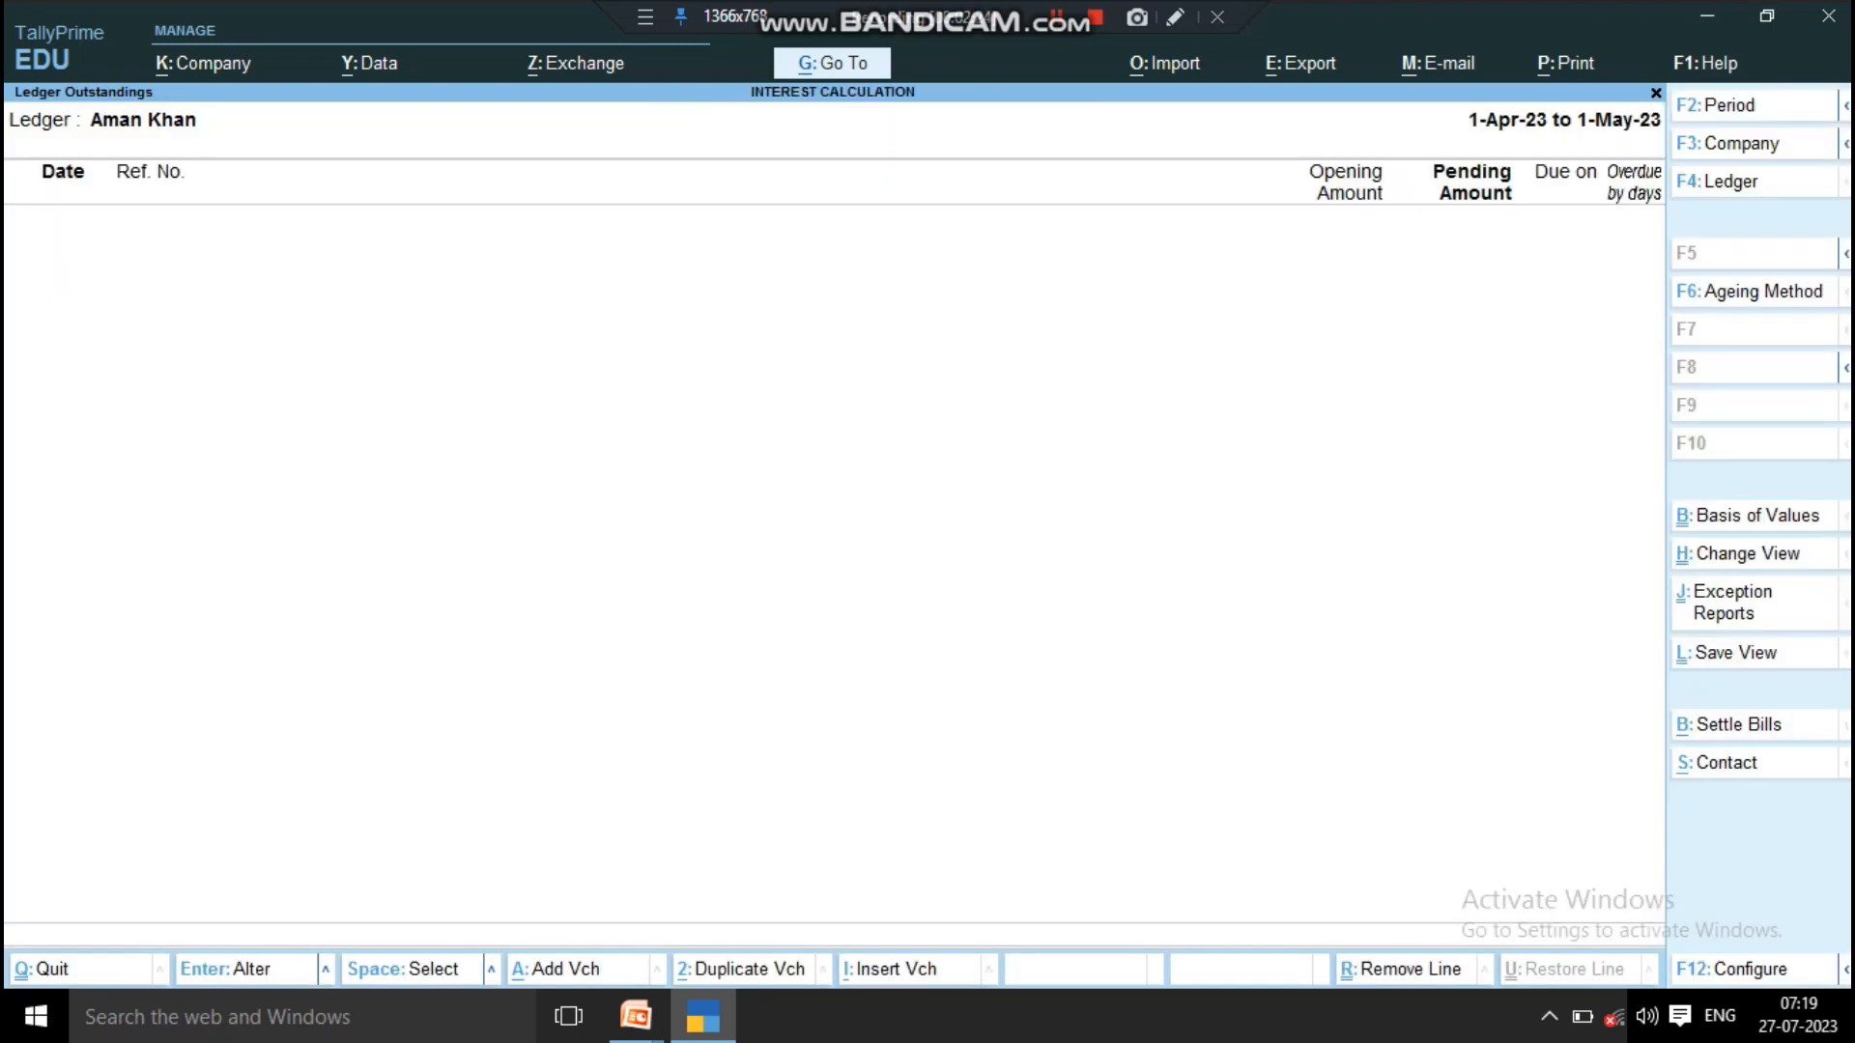
Step: Set the outstandings report's period from 1-5-2023 to 1-6-2023
{"action": "key", "text": "F2"}
{"action": "key", "text": "Return"}
{"action": "key", "text": "BackSpace"}
{"action": "type", "text": "1"}
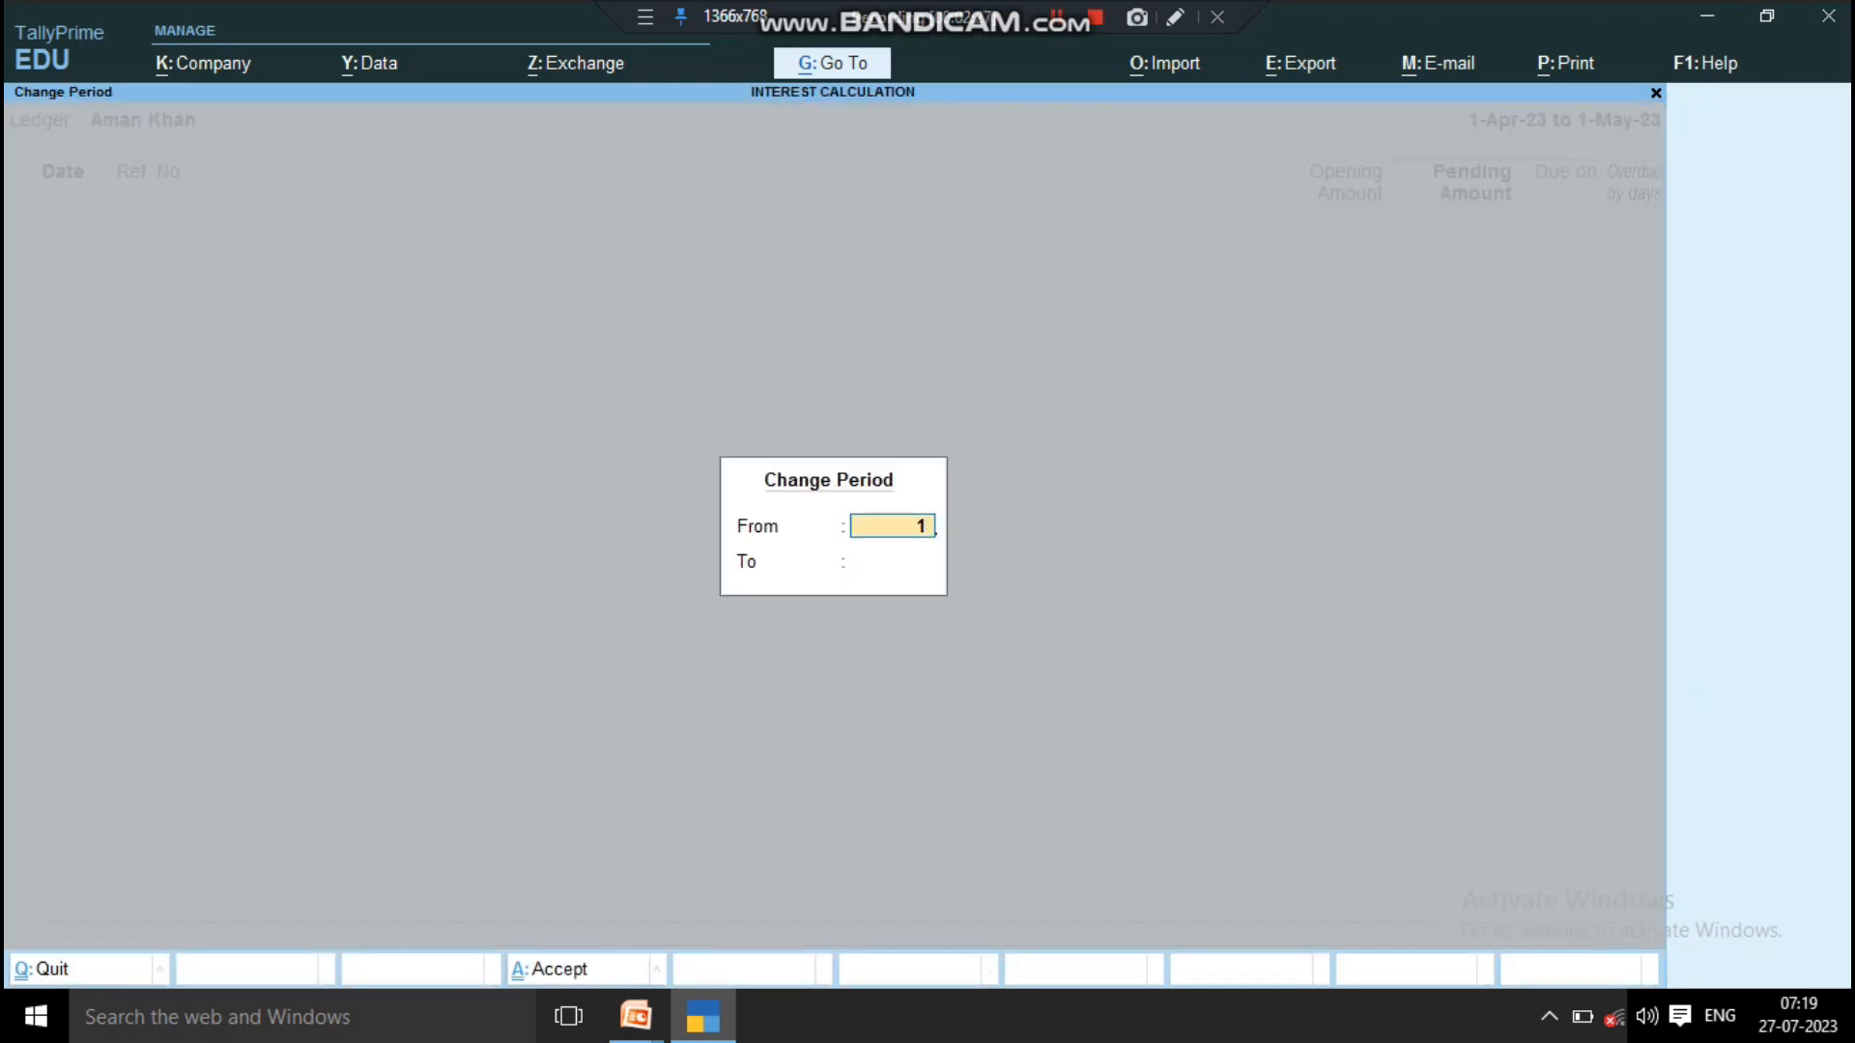
{"action": "type", "text": "-5-2023"}
{"action": "key", "text": "Return"}
{"action": "type", "text": "1"}
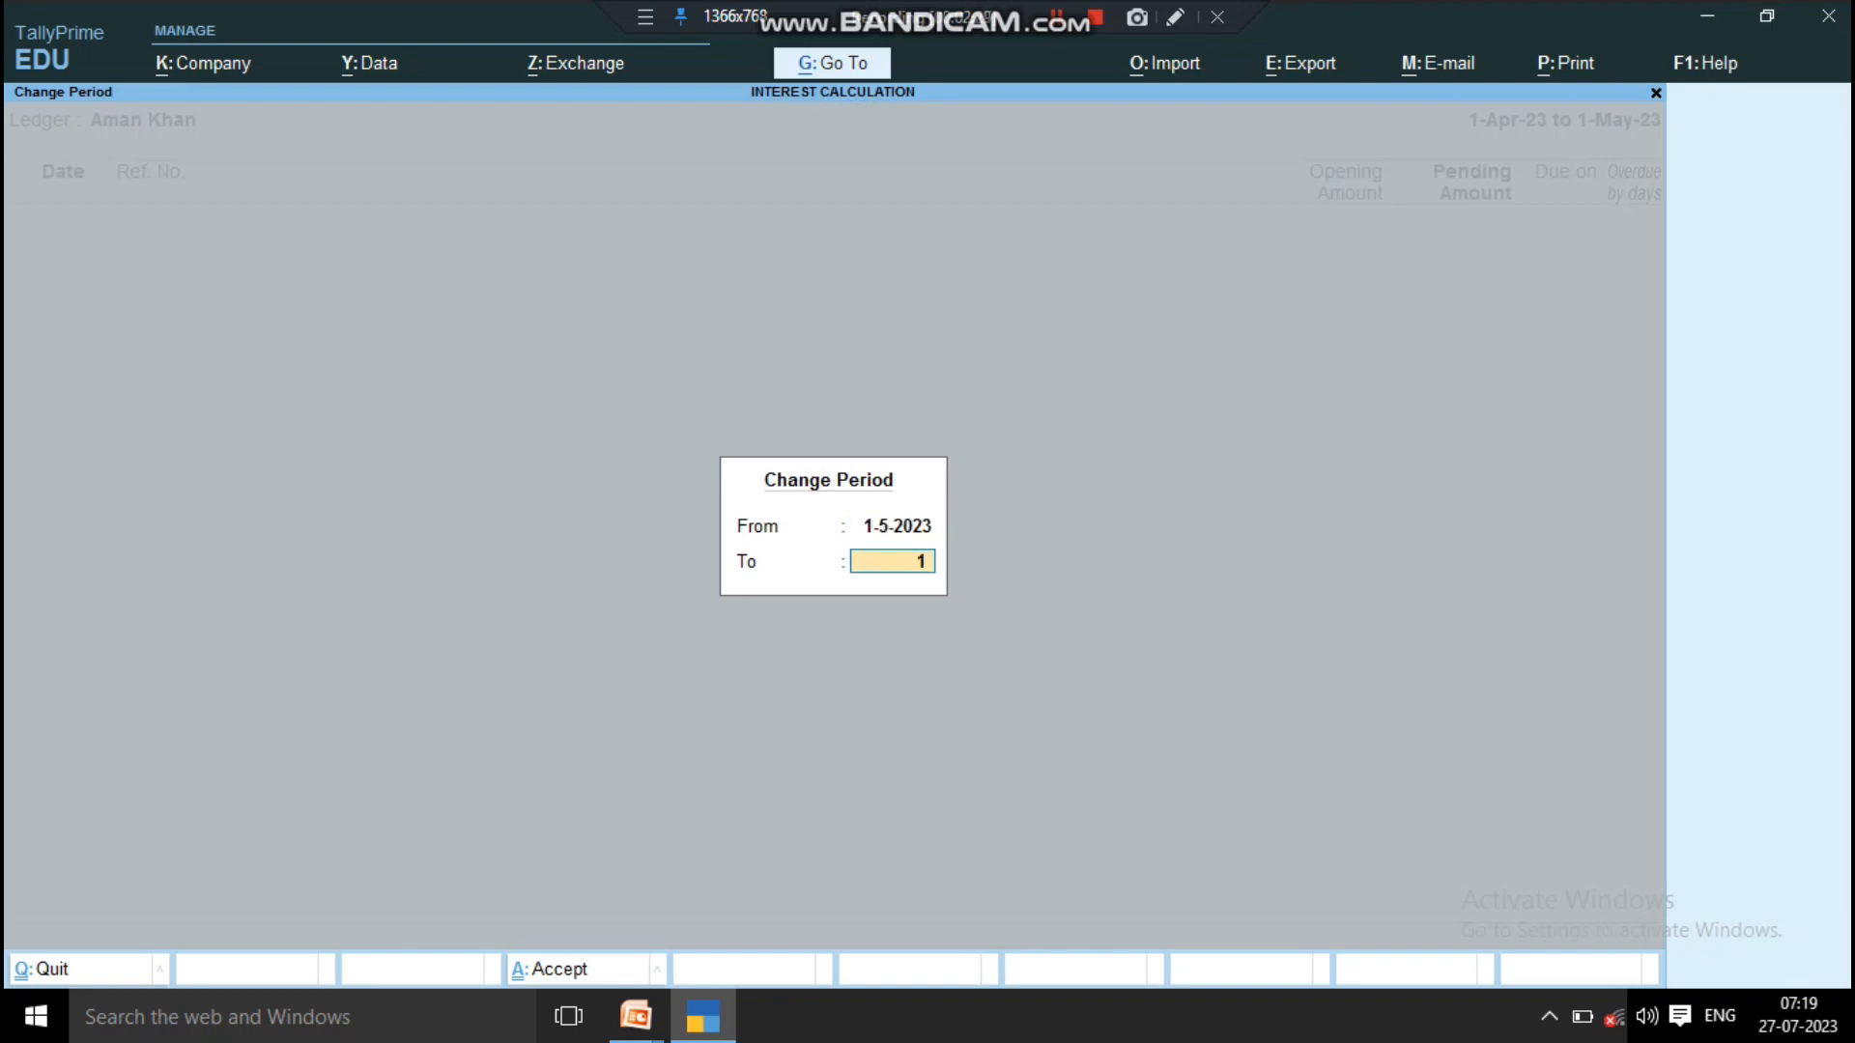
{"action": "type", "text": "-6-2023"}
{"action": "key", "text": "Return"}
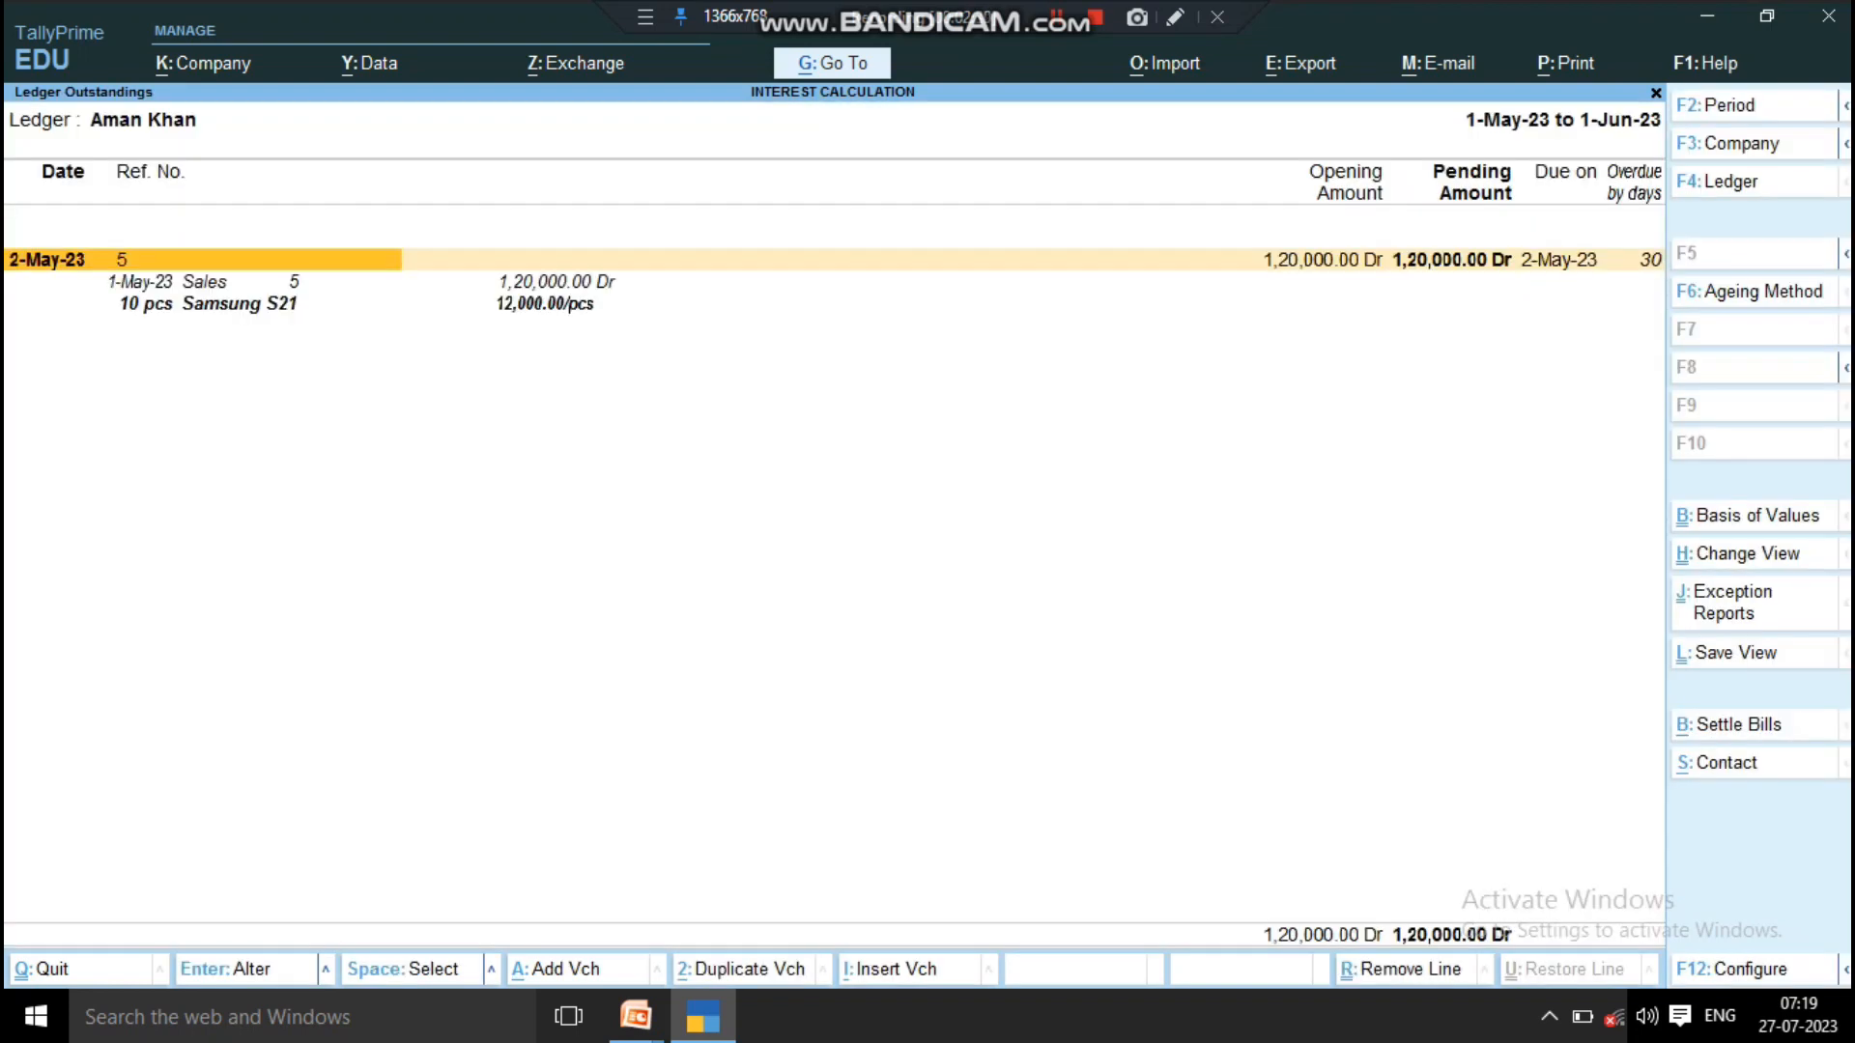
Step: Examine the sales voucher entry and its amount under the outstanding bill, and close the report
{"action": "key", "text": "Down"}
{"action": "key", "text": "Down"}
{"action": "key", "text": "Down"}
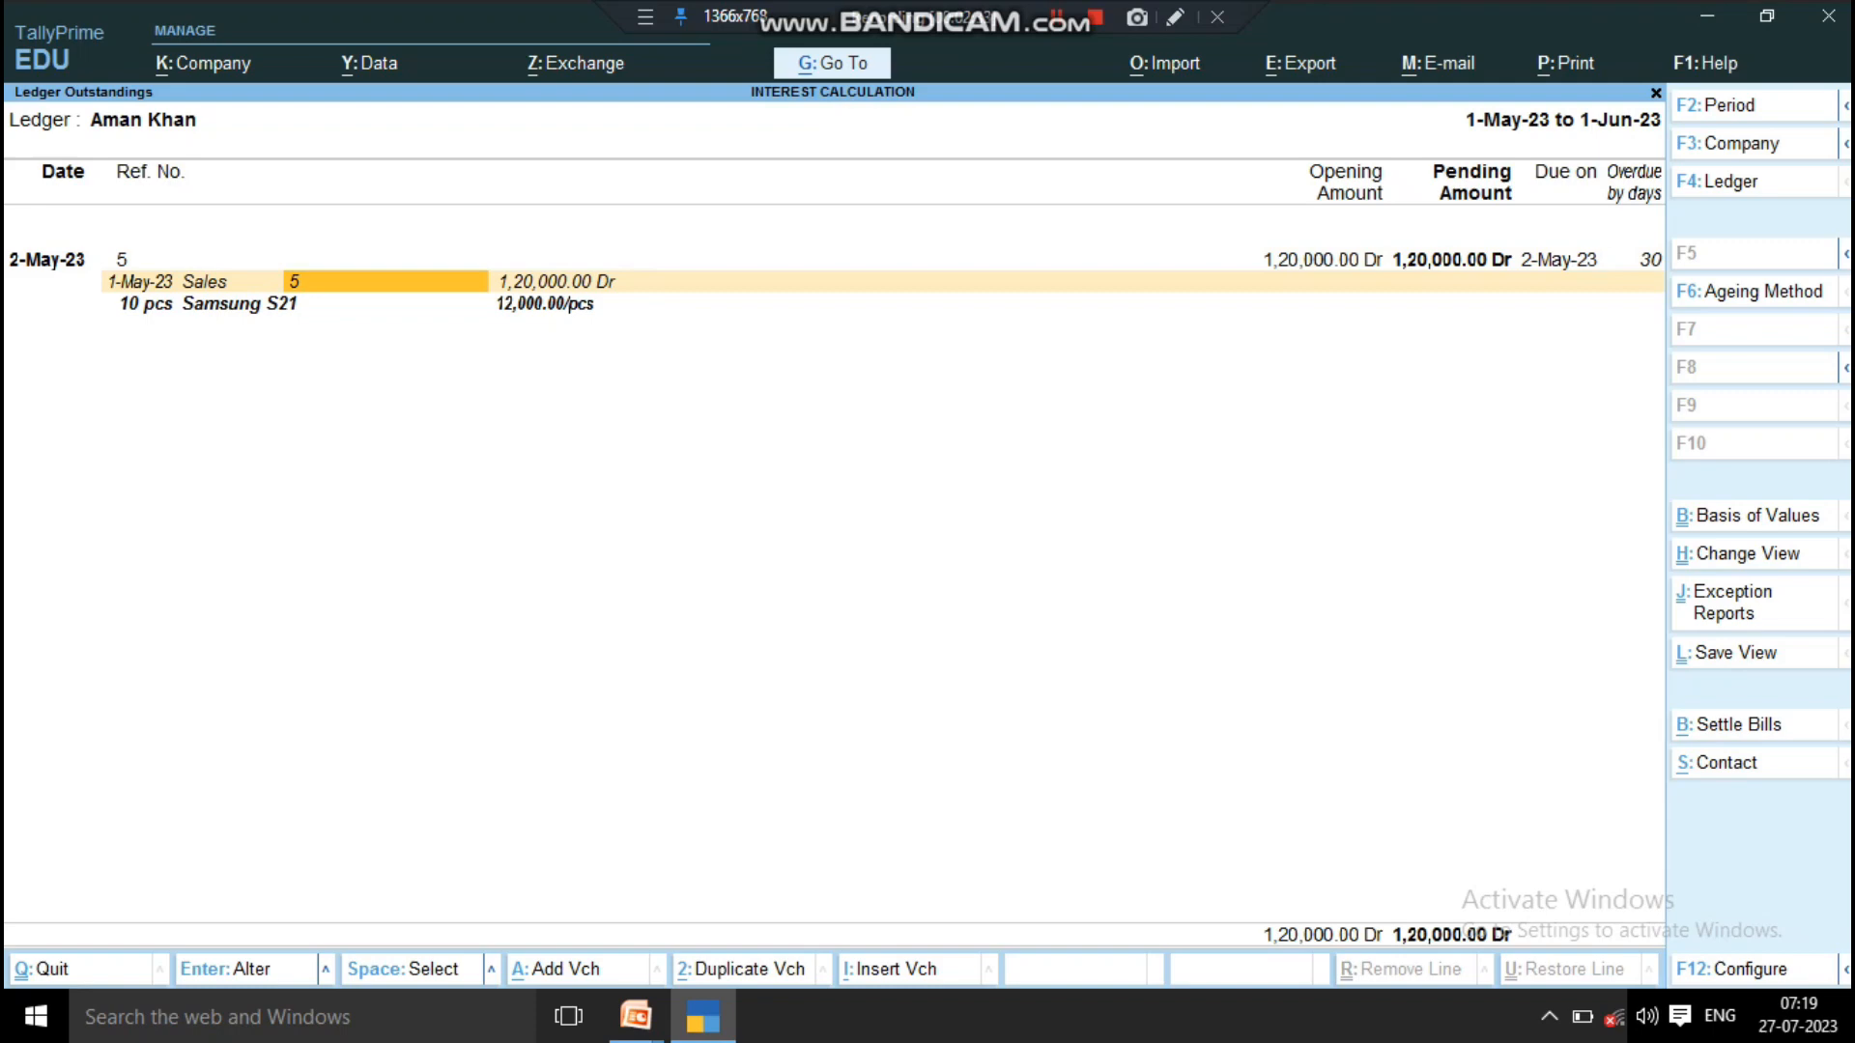
{"action": "key", "text": "Right"}
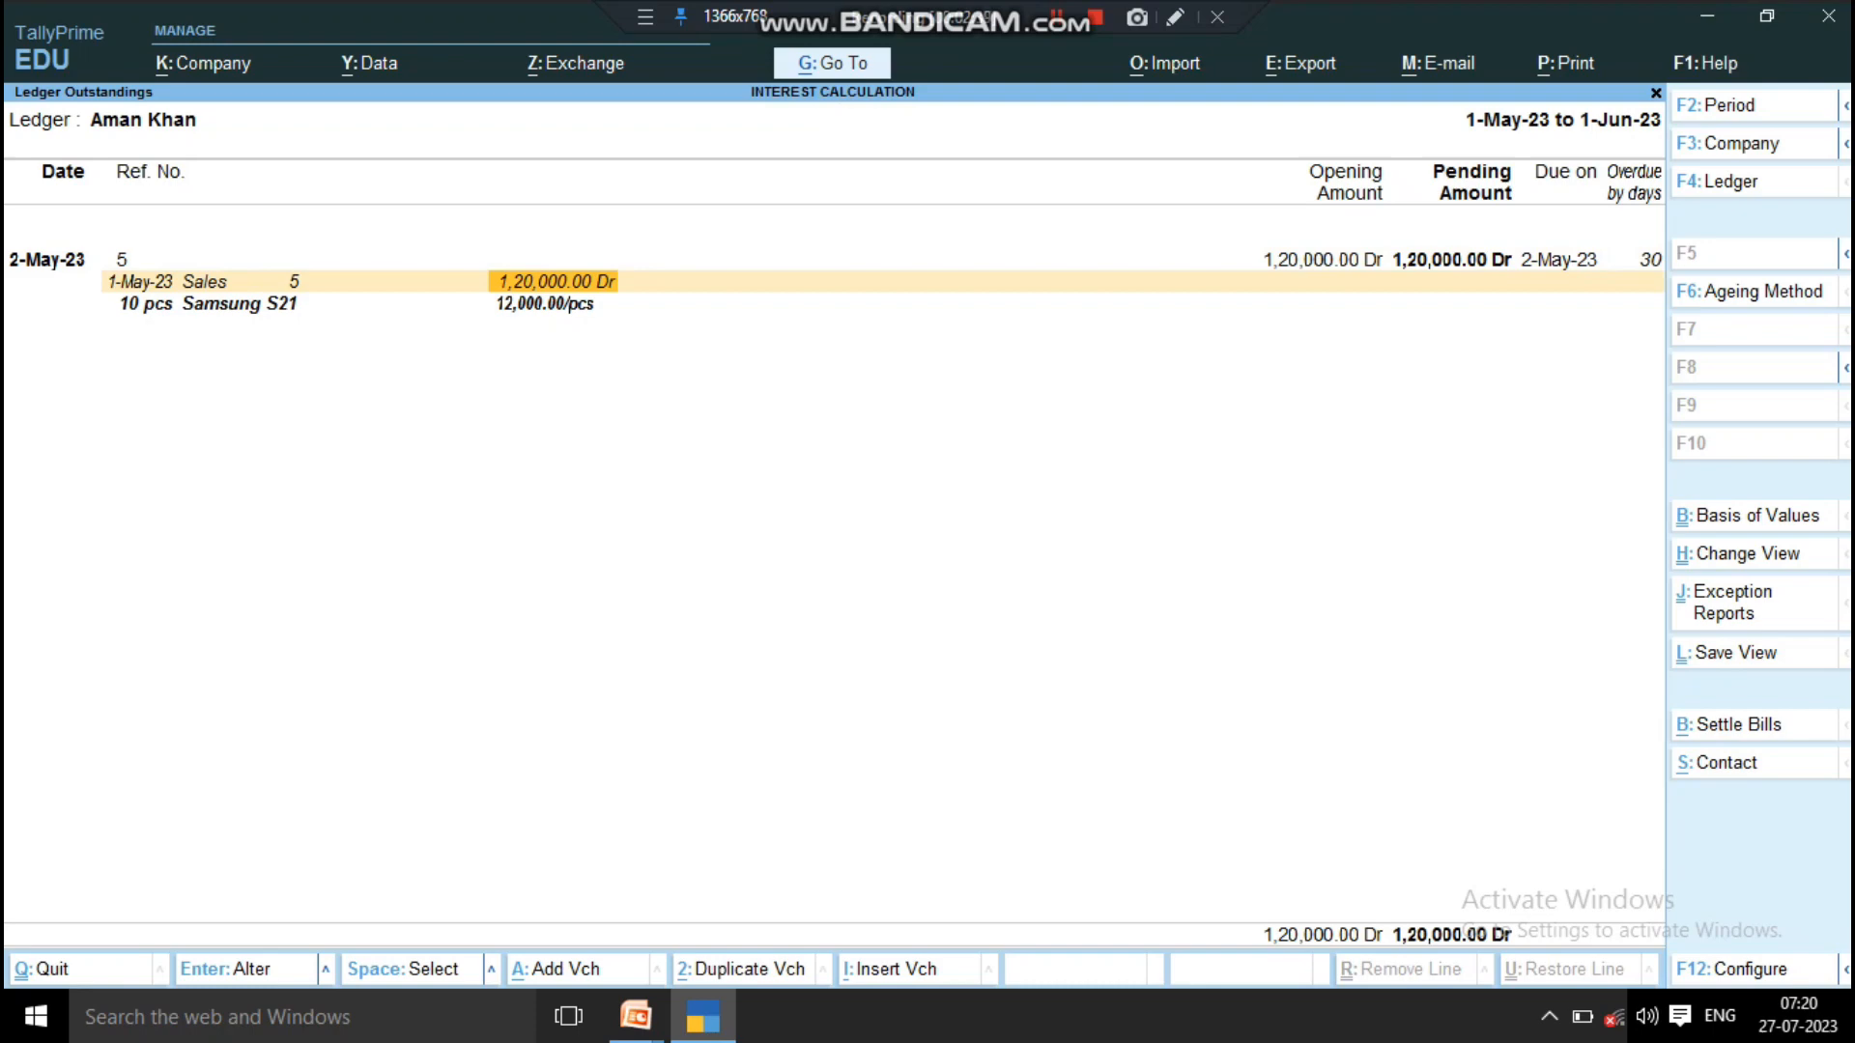
{"action": "key", "text": "Escape"}
Step: Open the Ledger Interest Calculation report for the first customer ledger in the list
{"action": "key", "text": "Escape"}
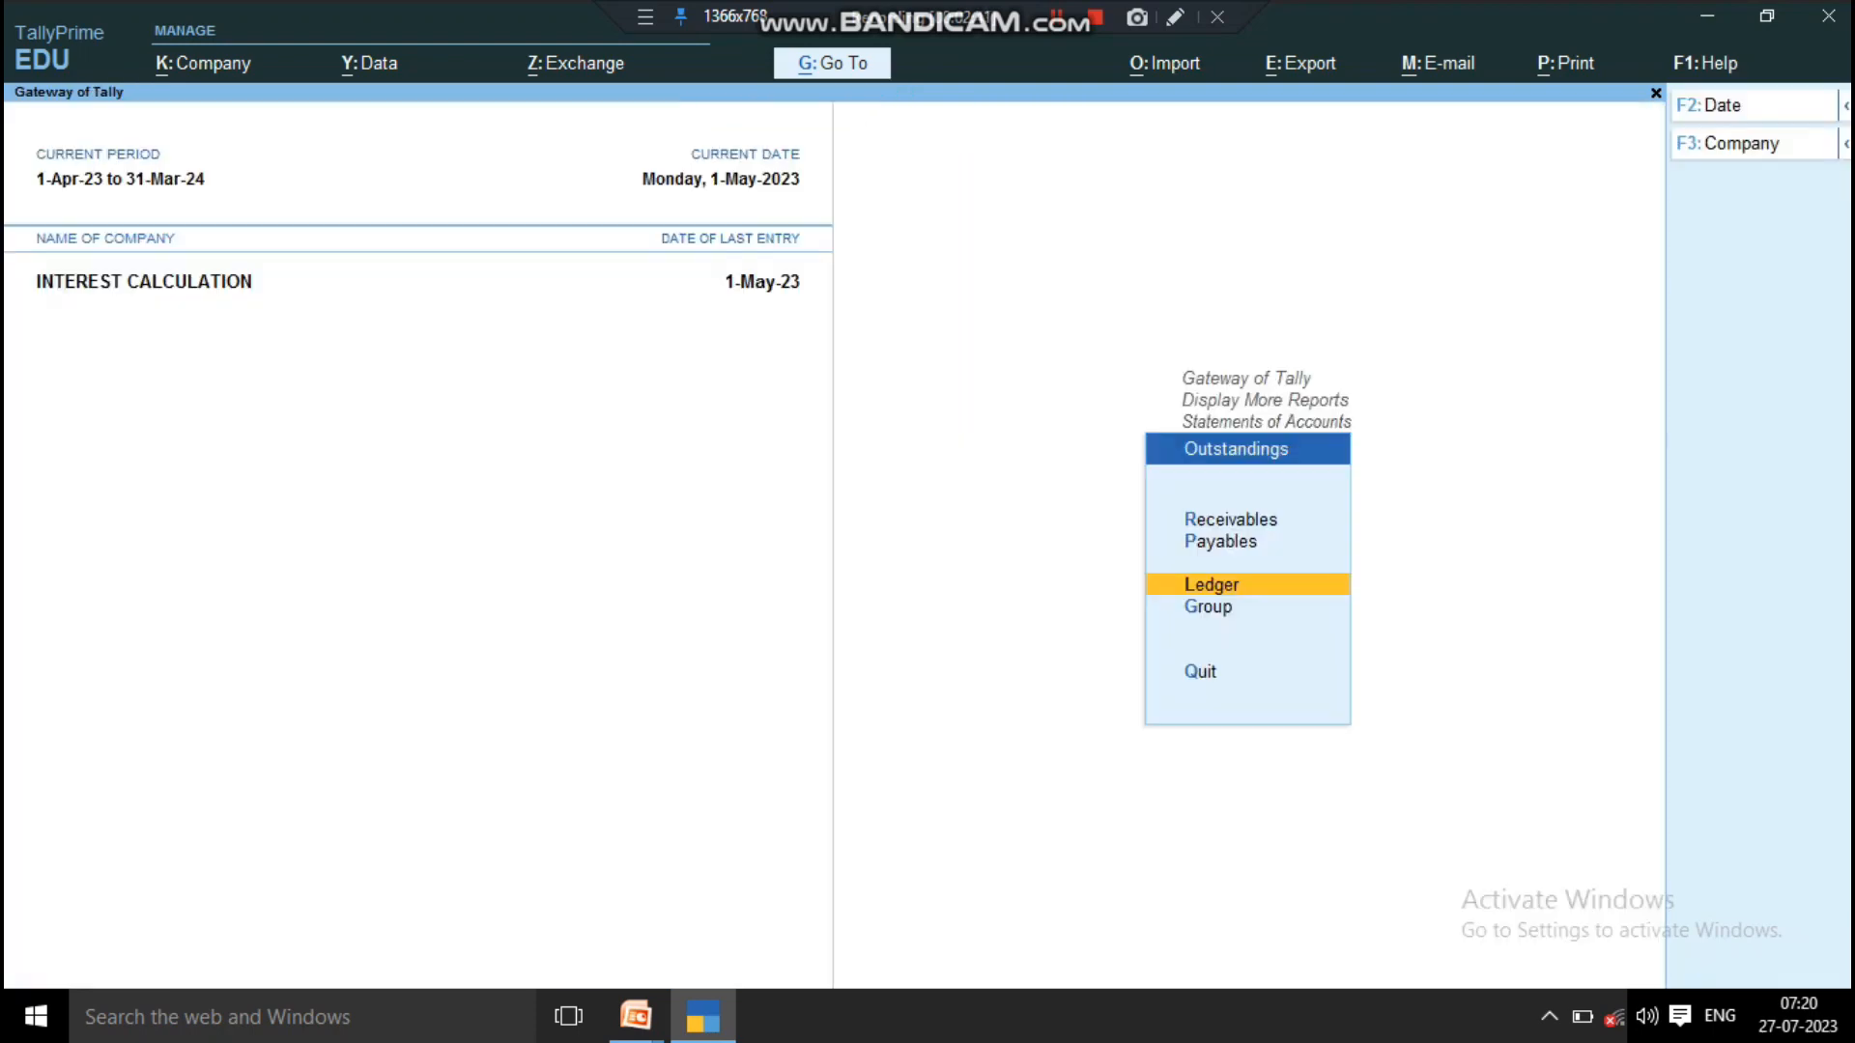
{"action": "key", "text": "Escape"}
{"action": "key", "text": "Return"}
{"action": "key", "text": "Down"}
{"action": "key", "text": "Down"}
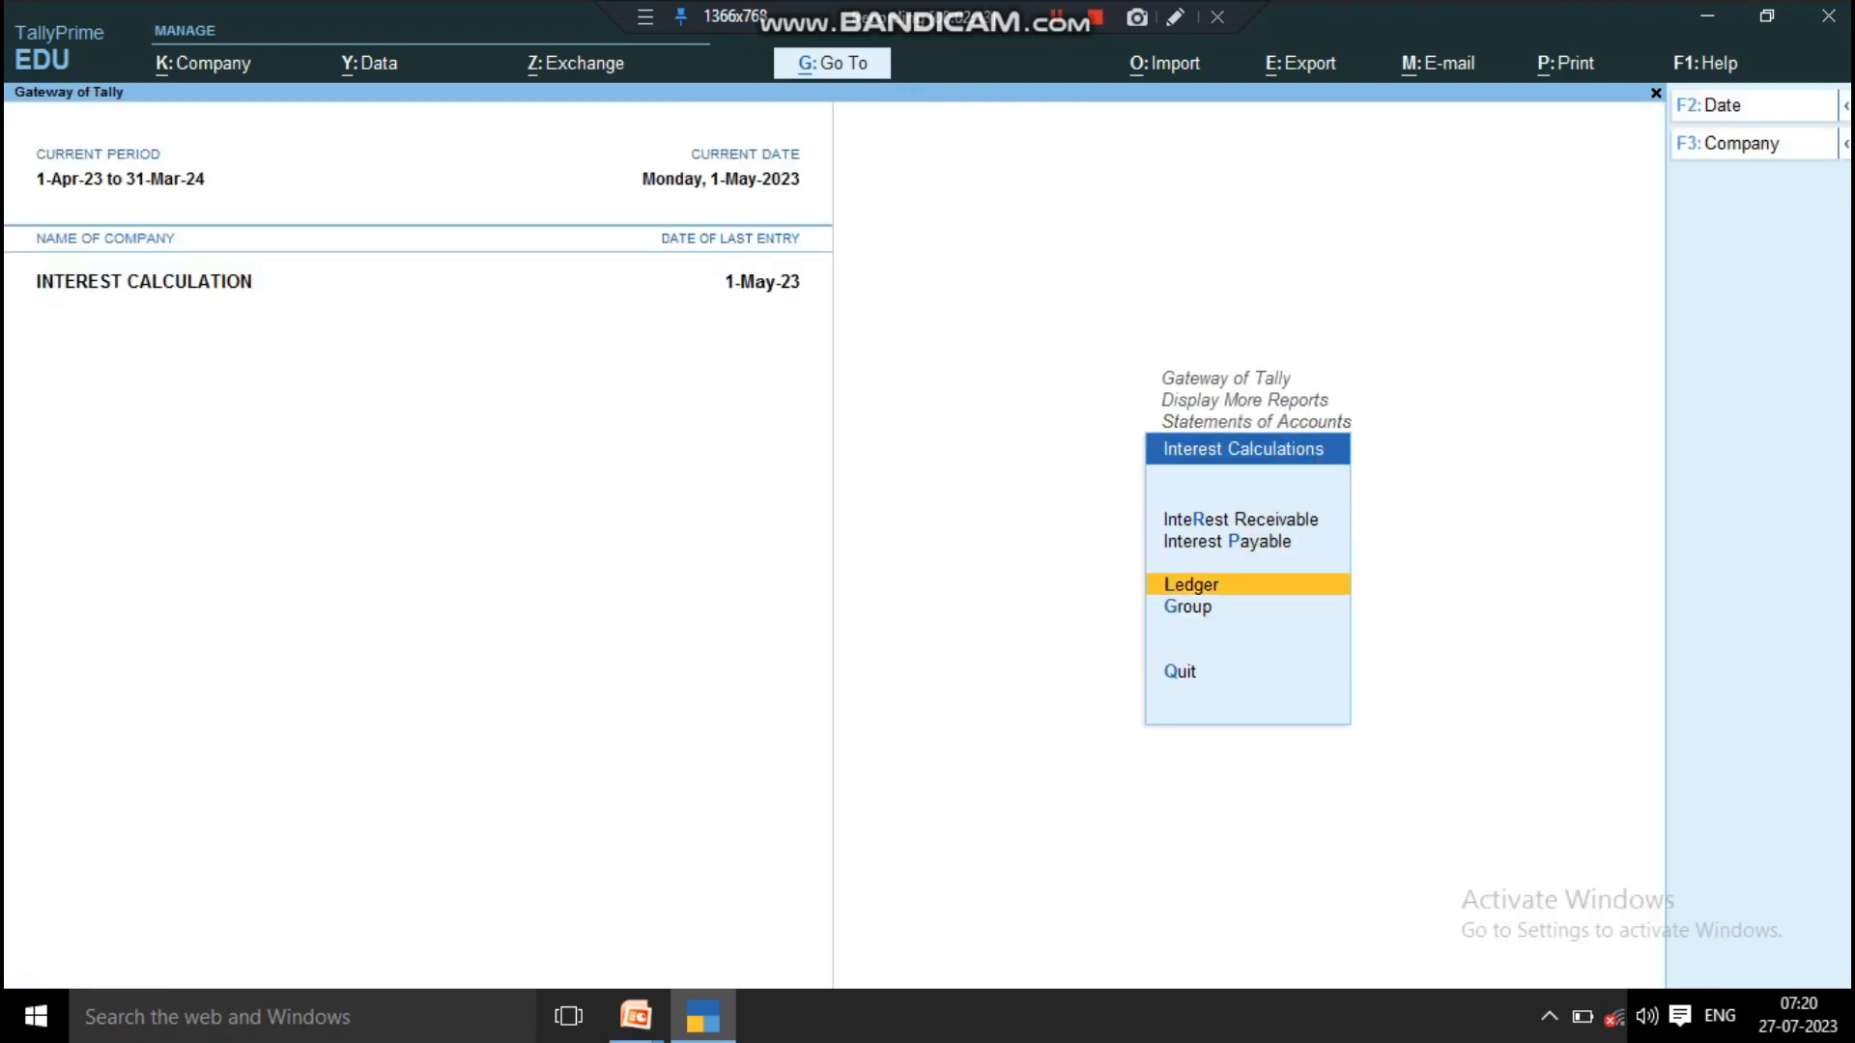
{"action": "key", "text": "Return"}
Step: Set the interest calculation report's period from 1-5-2023 to 1 June 2023
{"action": "key", "text": "Return"}
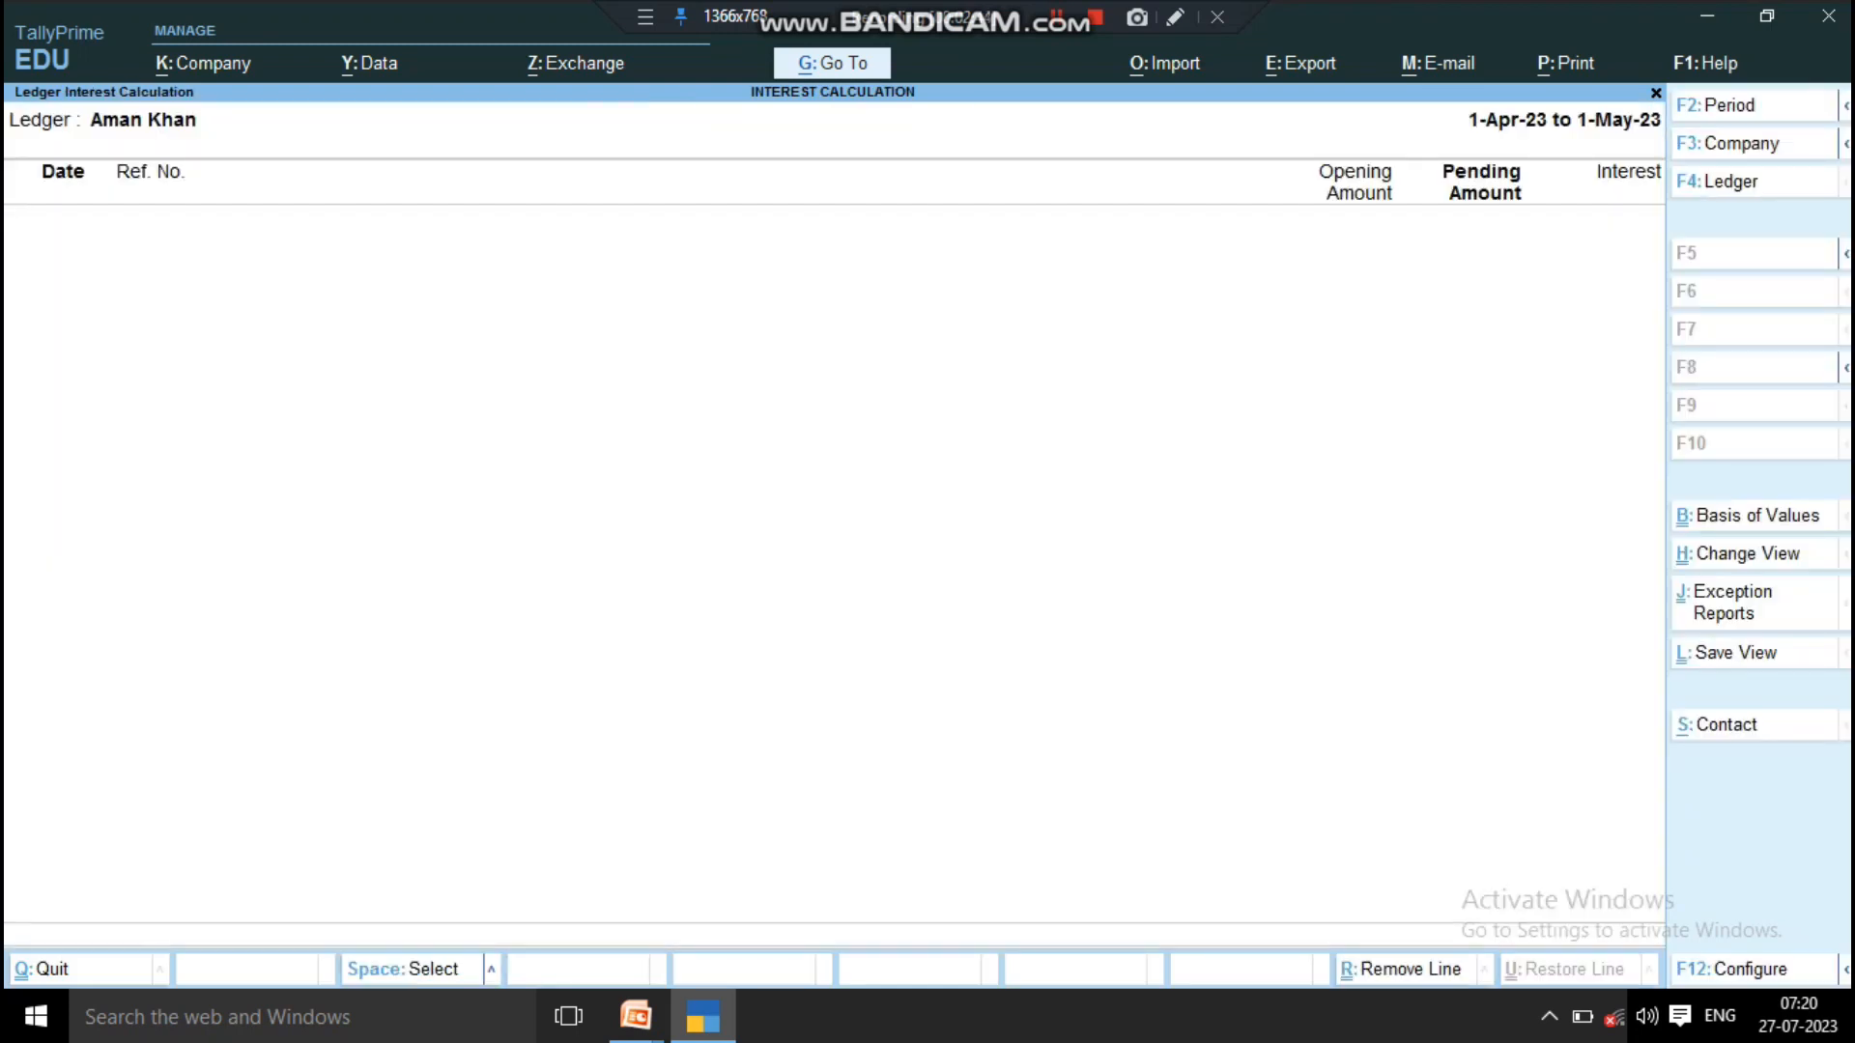
{"action": "key", "text": "F2"}
{"action": "type", "text": "1-5"}
{"action": "key", "text": "Return"}
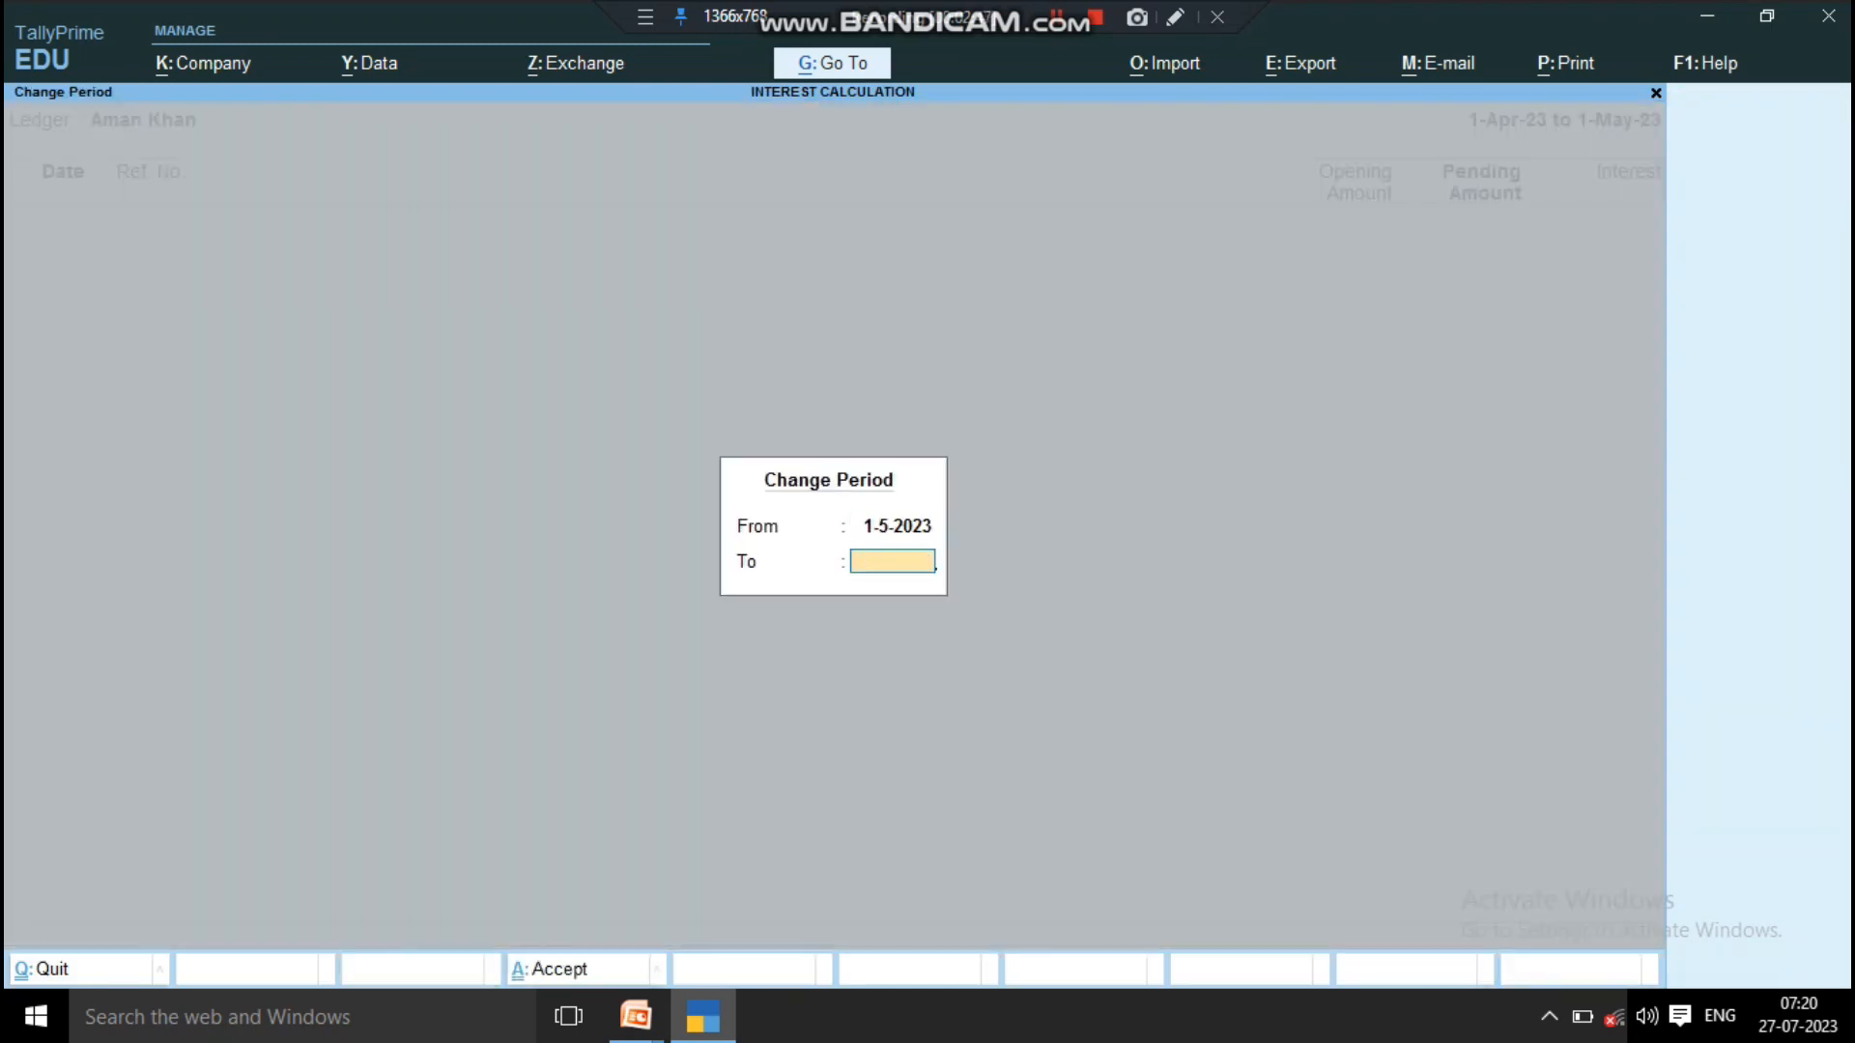
{"action": "type", "text": "1-june"}
{"action": "key", "text": "Return"}
Step: Examine the bill's interest breakdown through to the interest amount, and return to Statements of Accounts
{"action": "key", "text": "Down"}
{"action": "key", "text": "Right"}
{"action": "key", "text": "Right"}
{"action": "key", "text": "Right"}
{"action": "key", "text": "Right"}
{"action": "key", "text": "Right"}
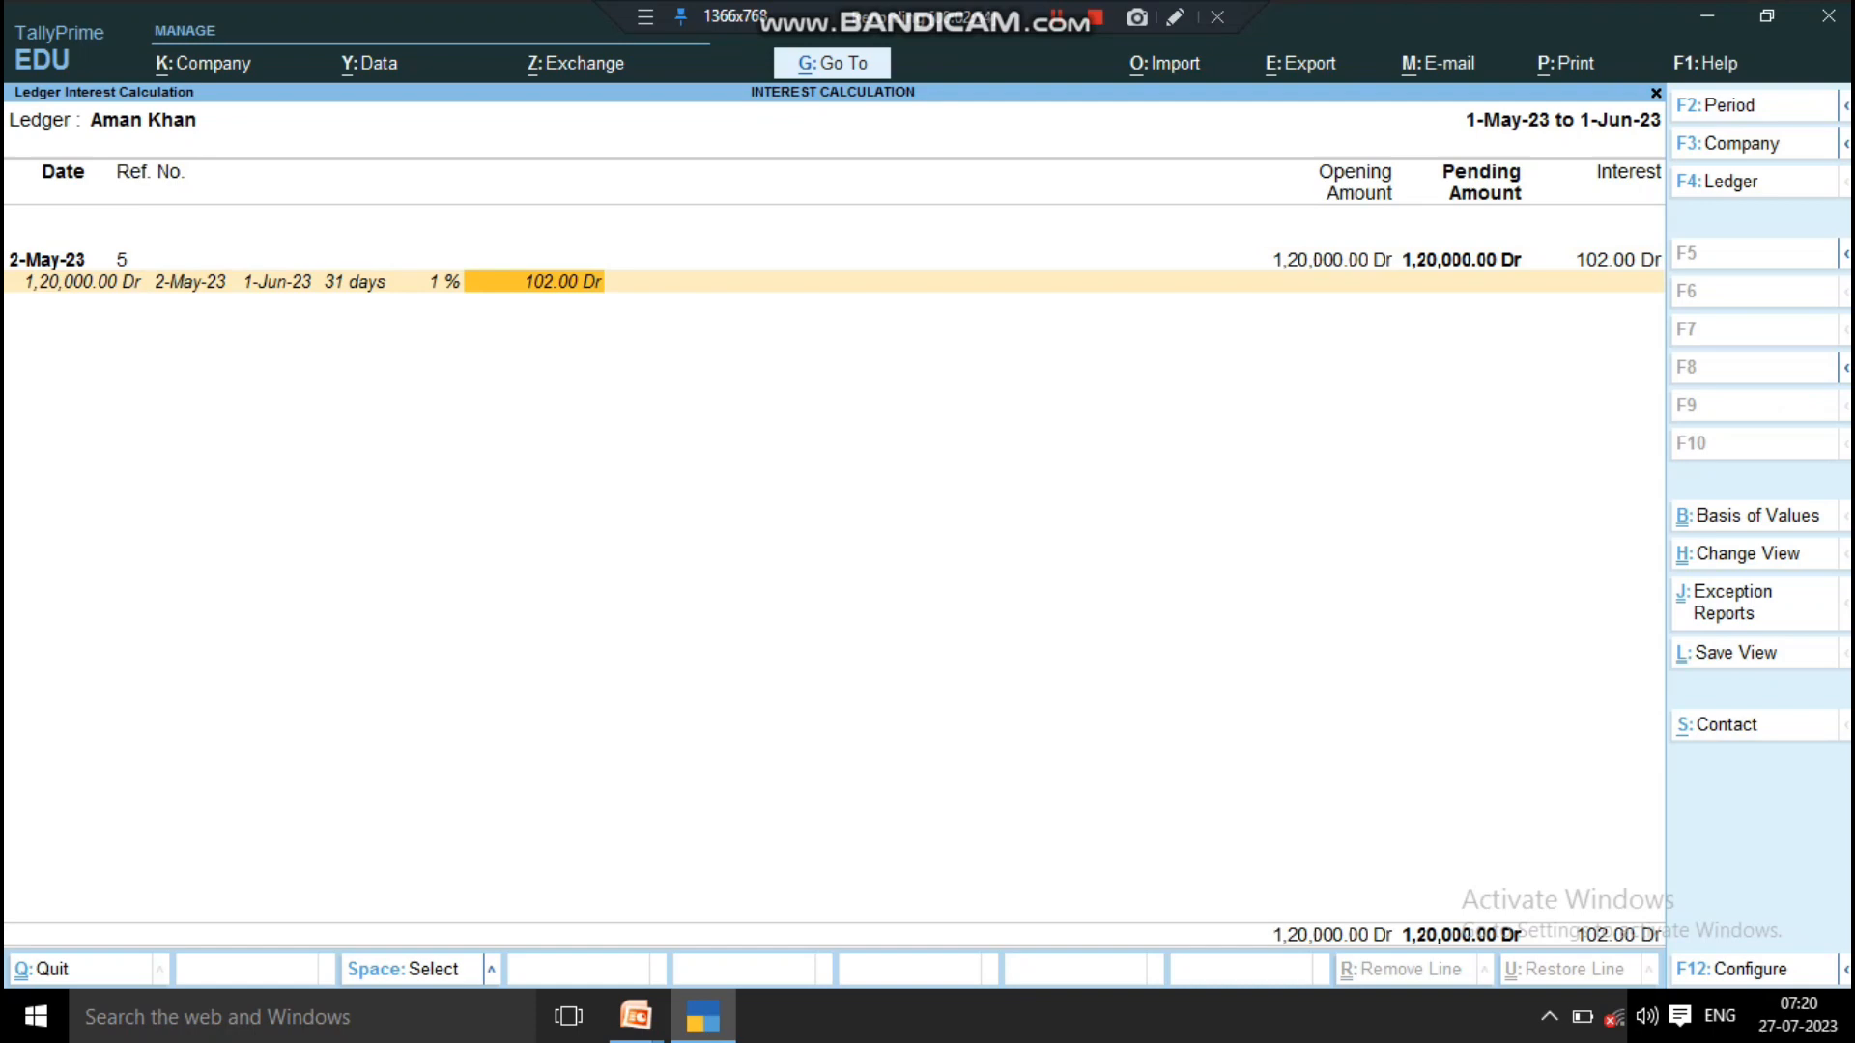
{"action": "key", "text": "Escape"}
{"action": "key", "text": "Escape"}
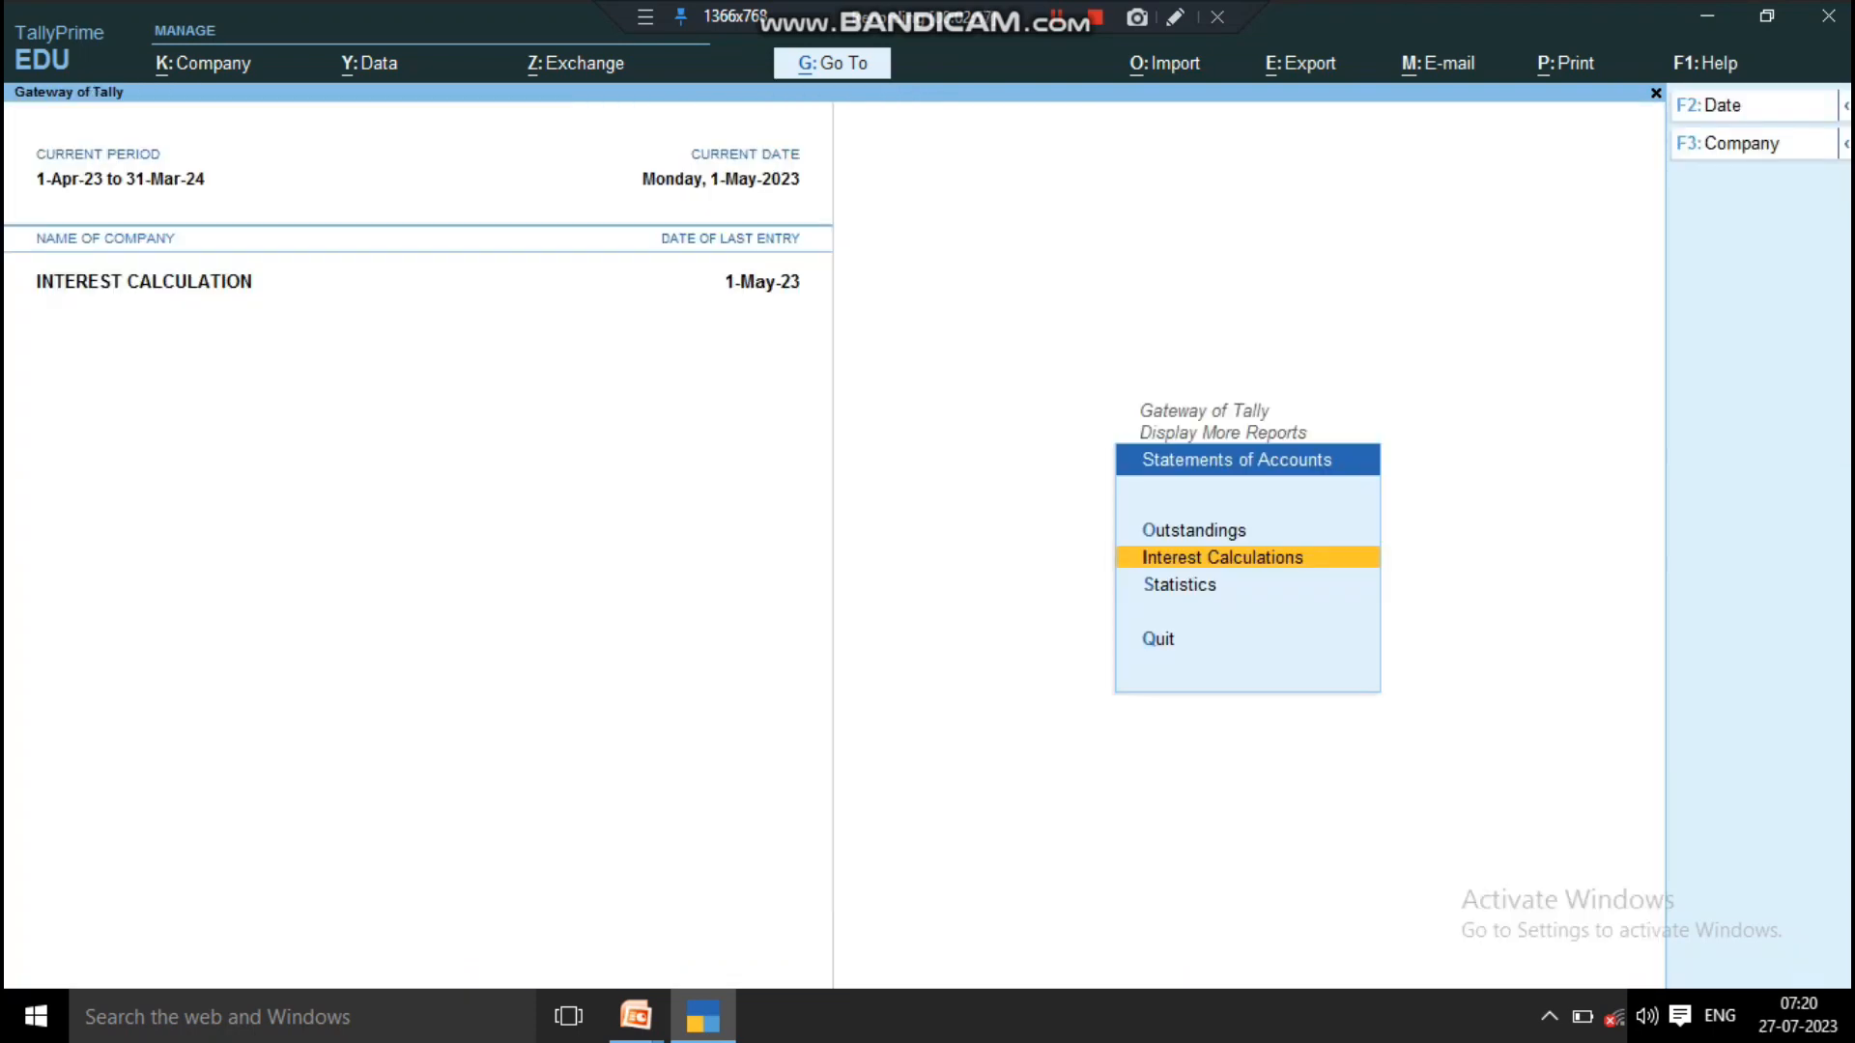
Step: Open the Ledger Outstandings report for the first customer ledger in the list
{"action": "key", "text": "o"}
{"action": "key", "text": "Down"}
{"action": "key", "text": "Down"}
{"action": "key", "text": "Return"}
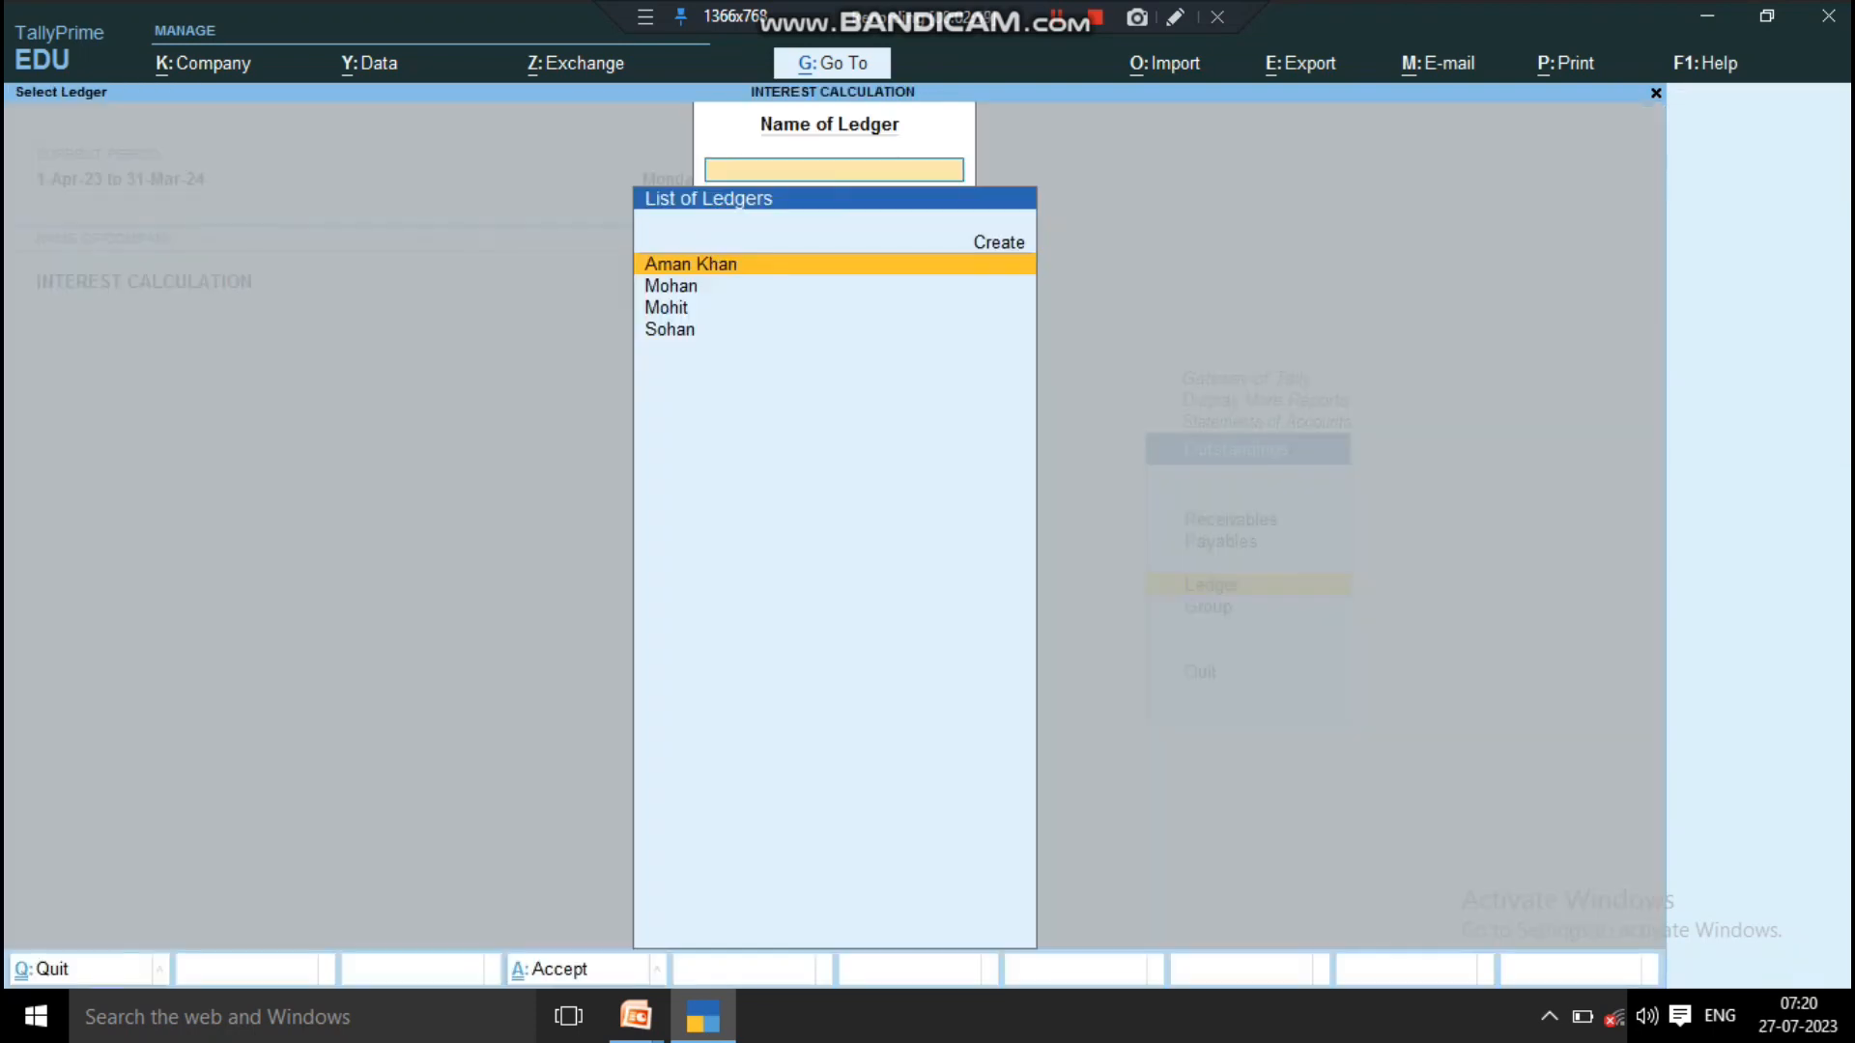
{"action": "key", "text": "Down"}
{"action": "key", "text": "Up"}
{"action": "key", "text": "Return"}
Step: Set the outstandings report's period from 1-5-2023 to 1 June 2023
{"action": "key", "text": "F2"}
{"action": "key", "text": "Return"}
{"action": "type", "text": "1"}
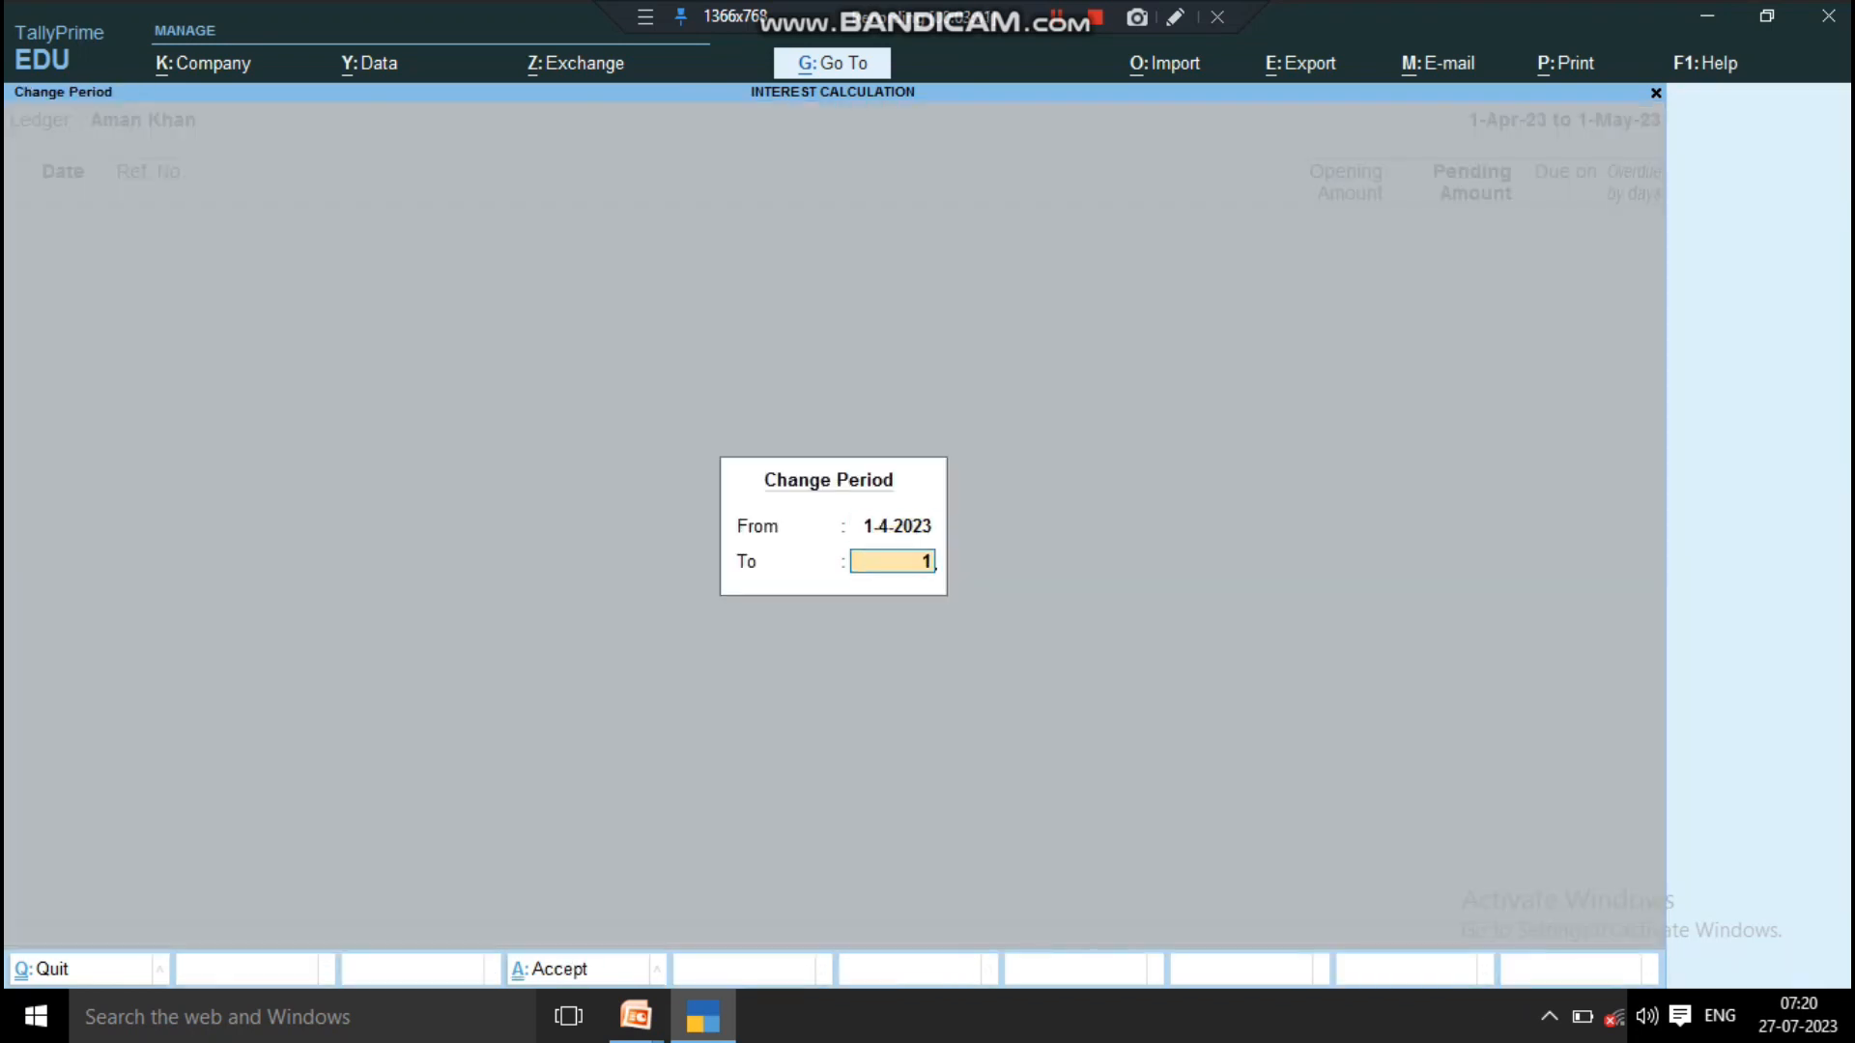
{"action": "key", "text": "BackSpace"}
{"action": "key", "text": "BackSpace"}
{"action": "type", "text": "1"}
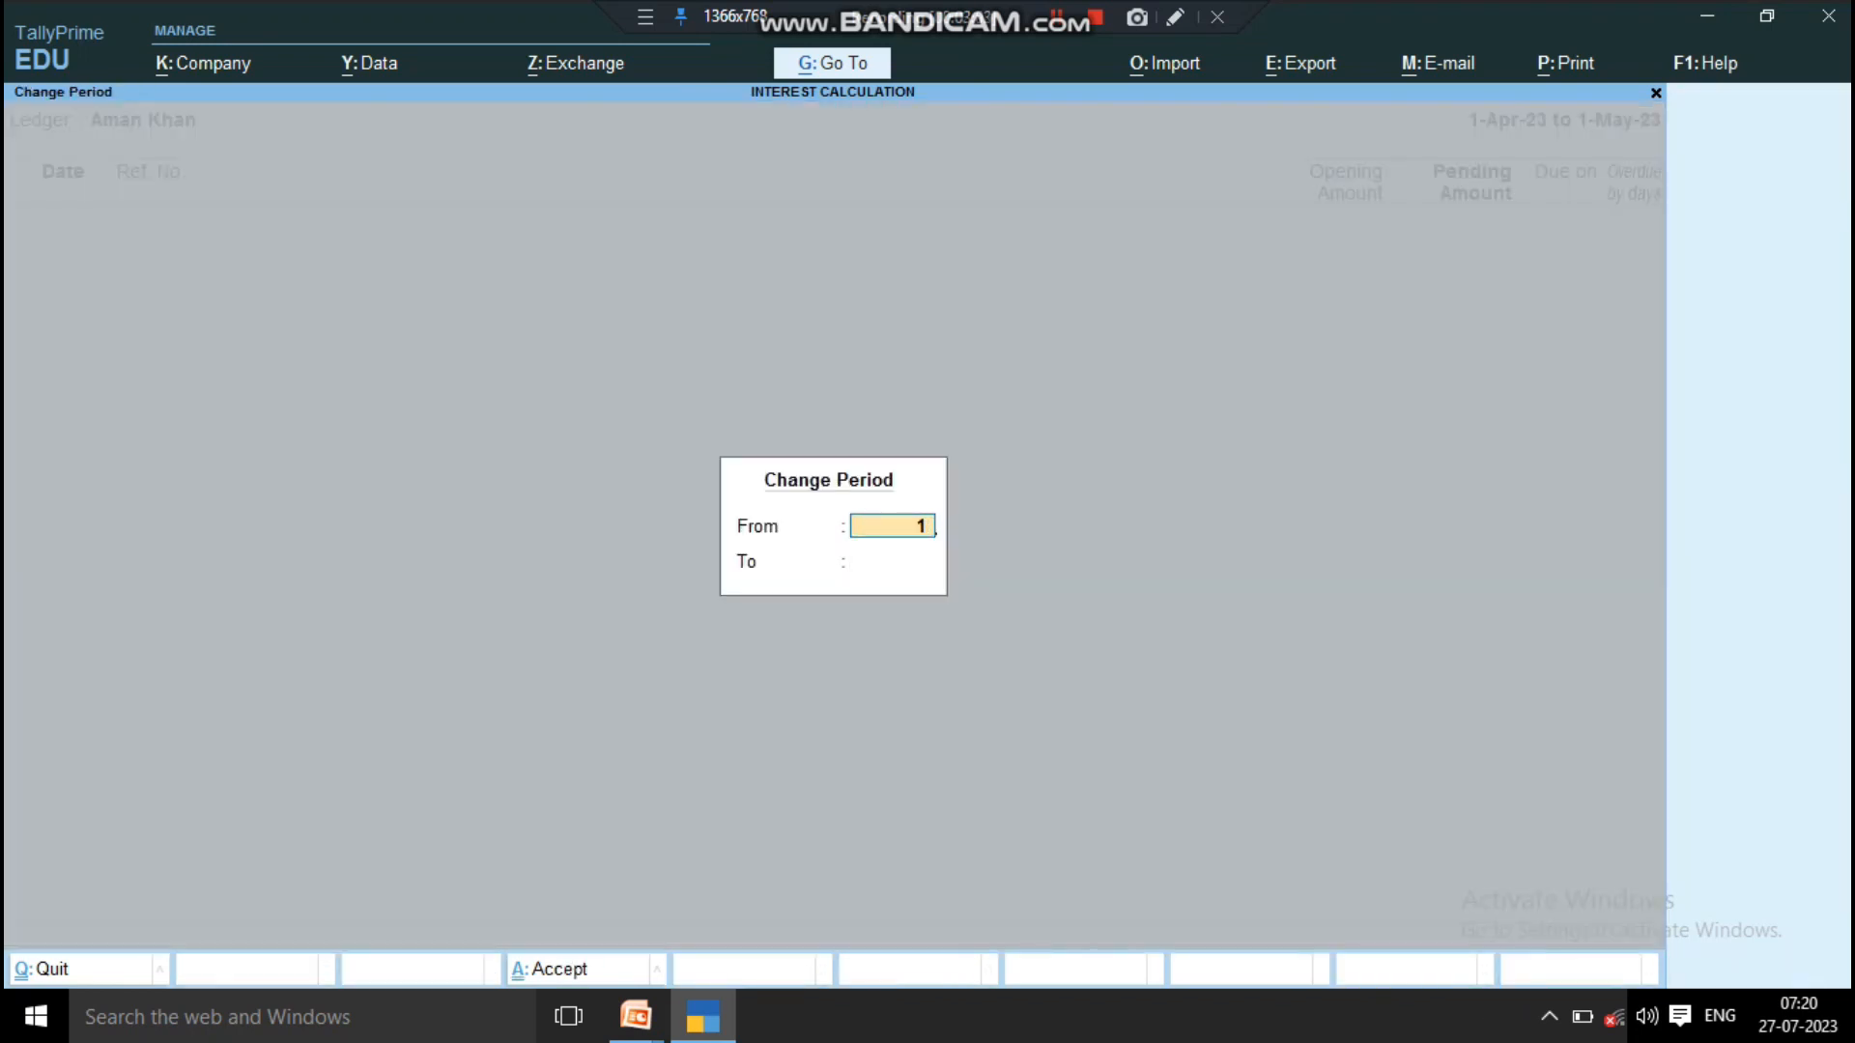
{"action": "type", "text": "-5-2023"}
{"action": "key", "text": "Return"}
{"action": "type", "text": "1-june"}
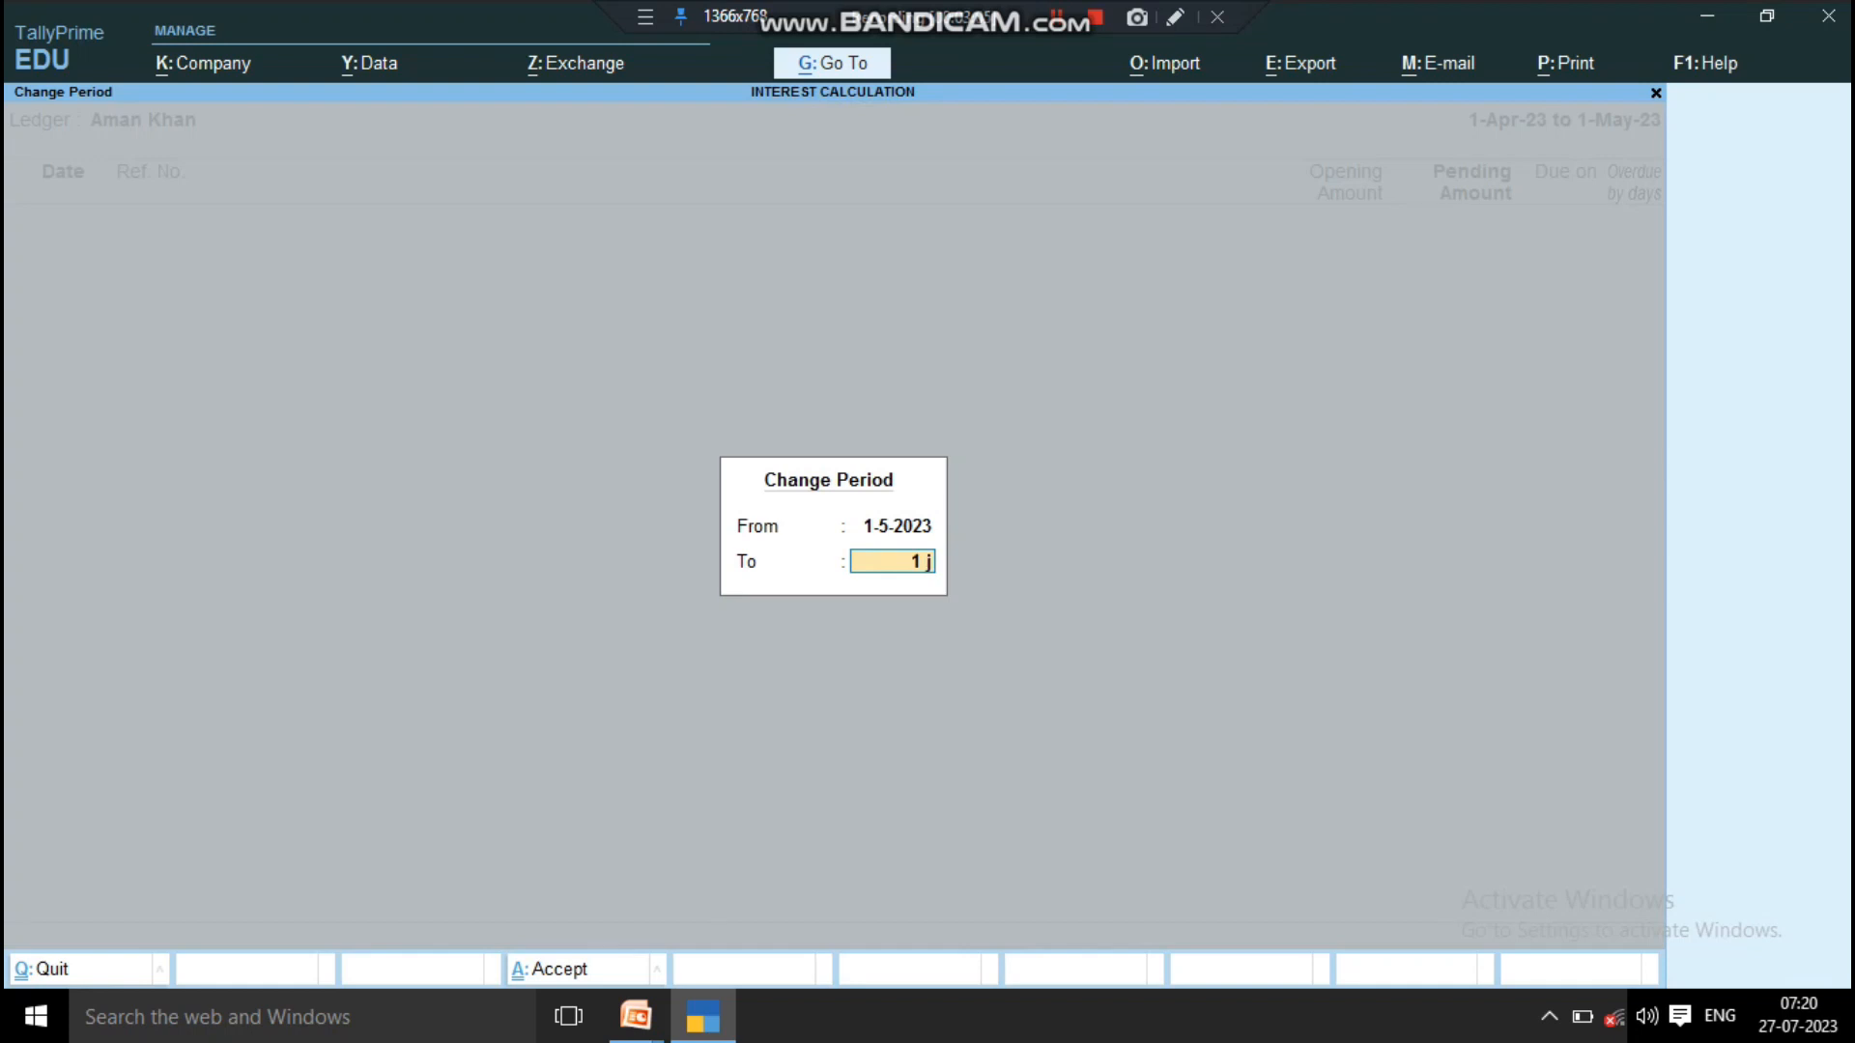
{"action": "key", "text": "Return"}
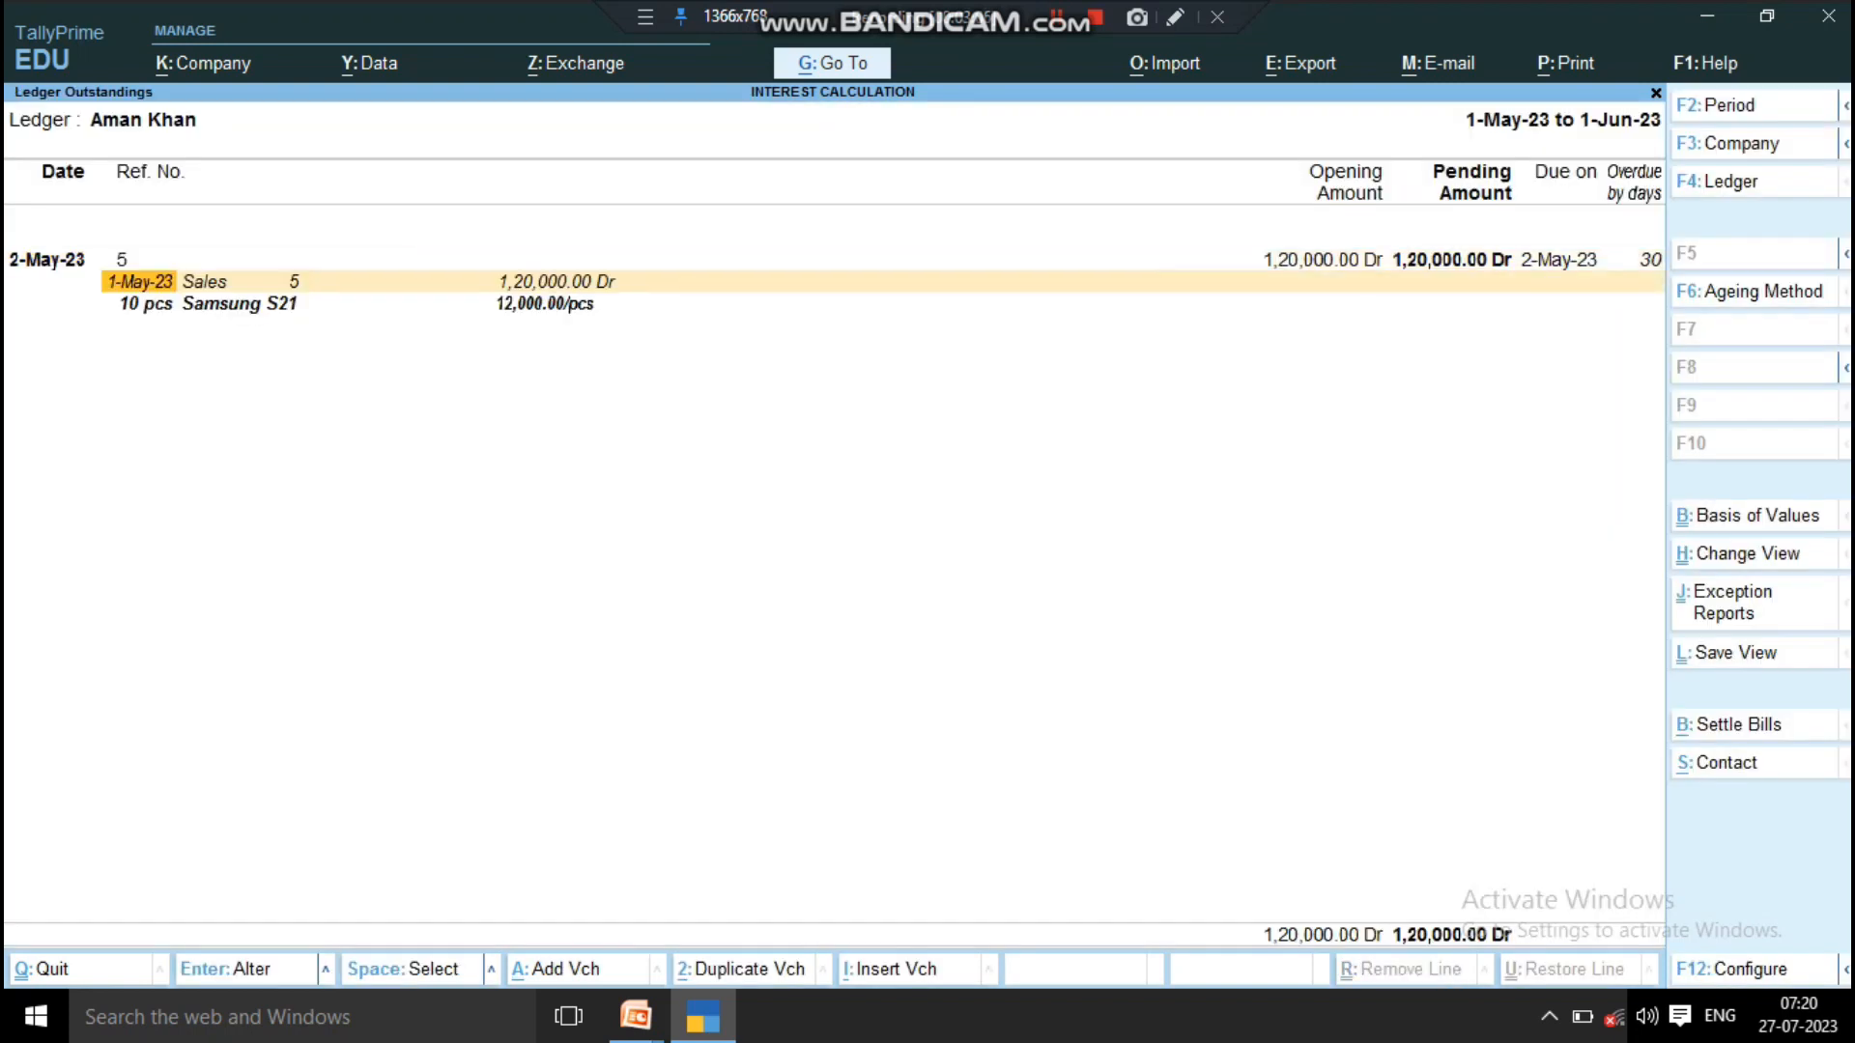
Step: Examine the sales entry under the outstanding bill, and return to the Gateway of Tally
{"action": "key", "text": "Right"}
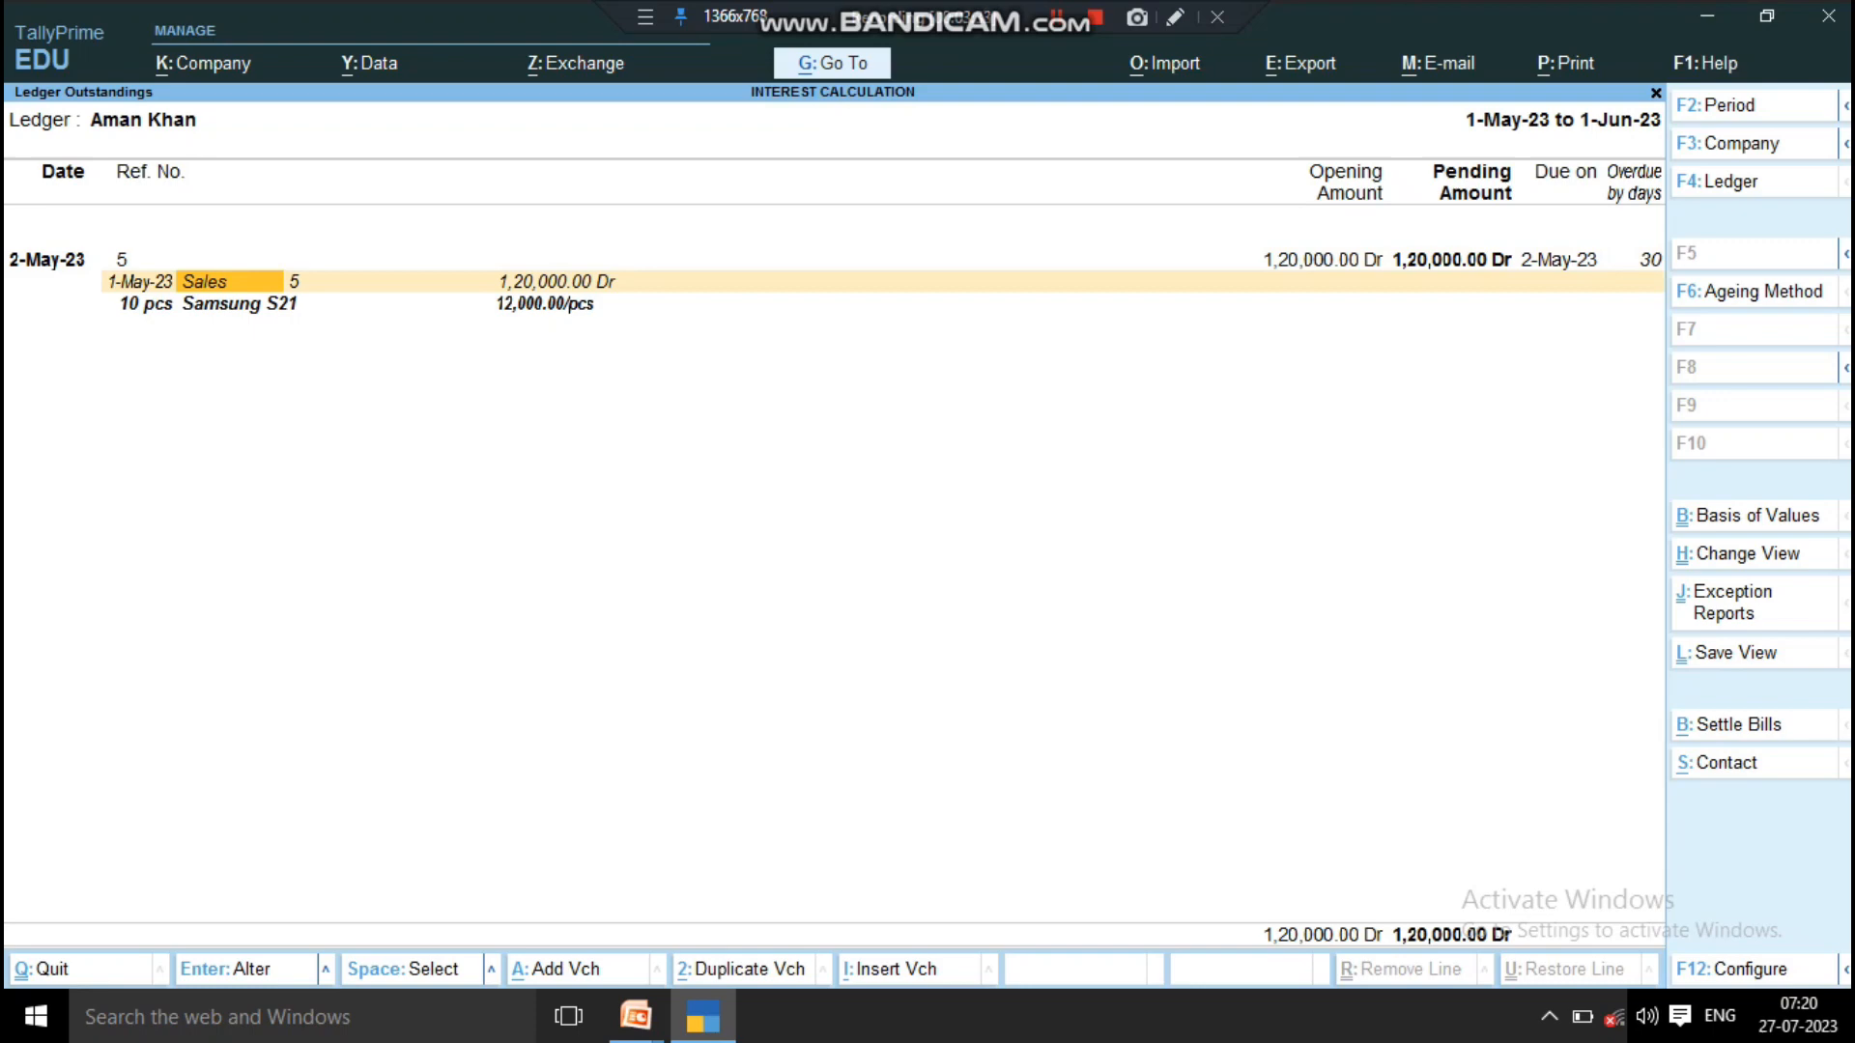
{"action": "key", "text": "Escape"}
{"action": "key", "text": "Escape"}
{"action": "key", "text": "Escape"}
{"action": "key", "text": "Escape"}
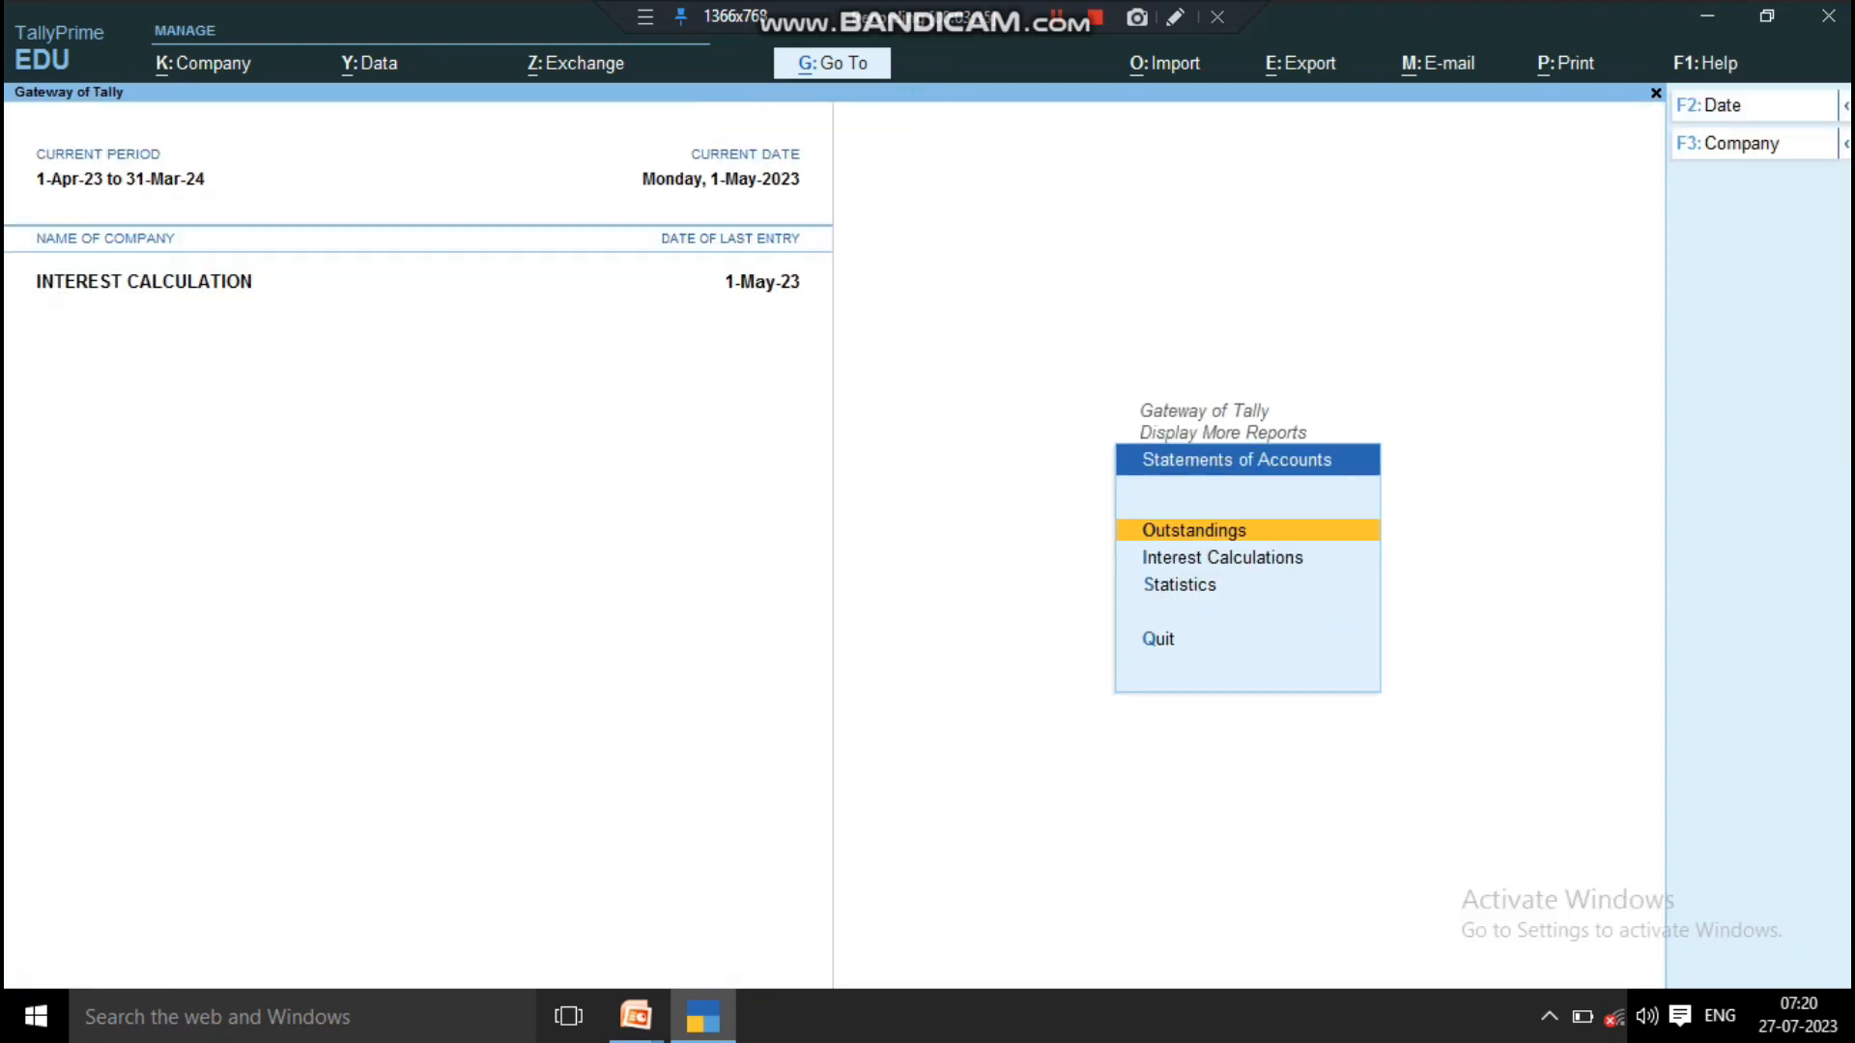
{"action": "key", "text": "Escape"}
{"action": "key", "text": "Escape"}
{"action": "key", "text": "Escape"}
{"action": "key", "text": "Escape"}
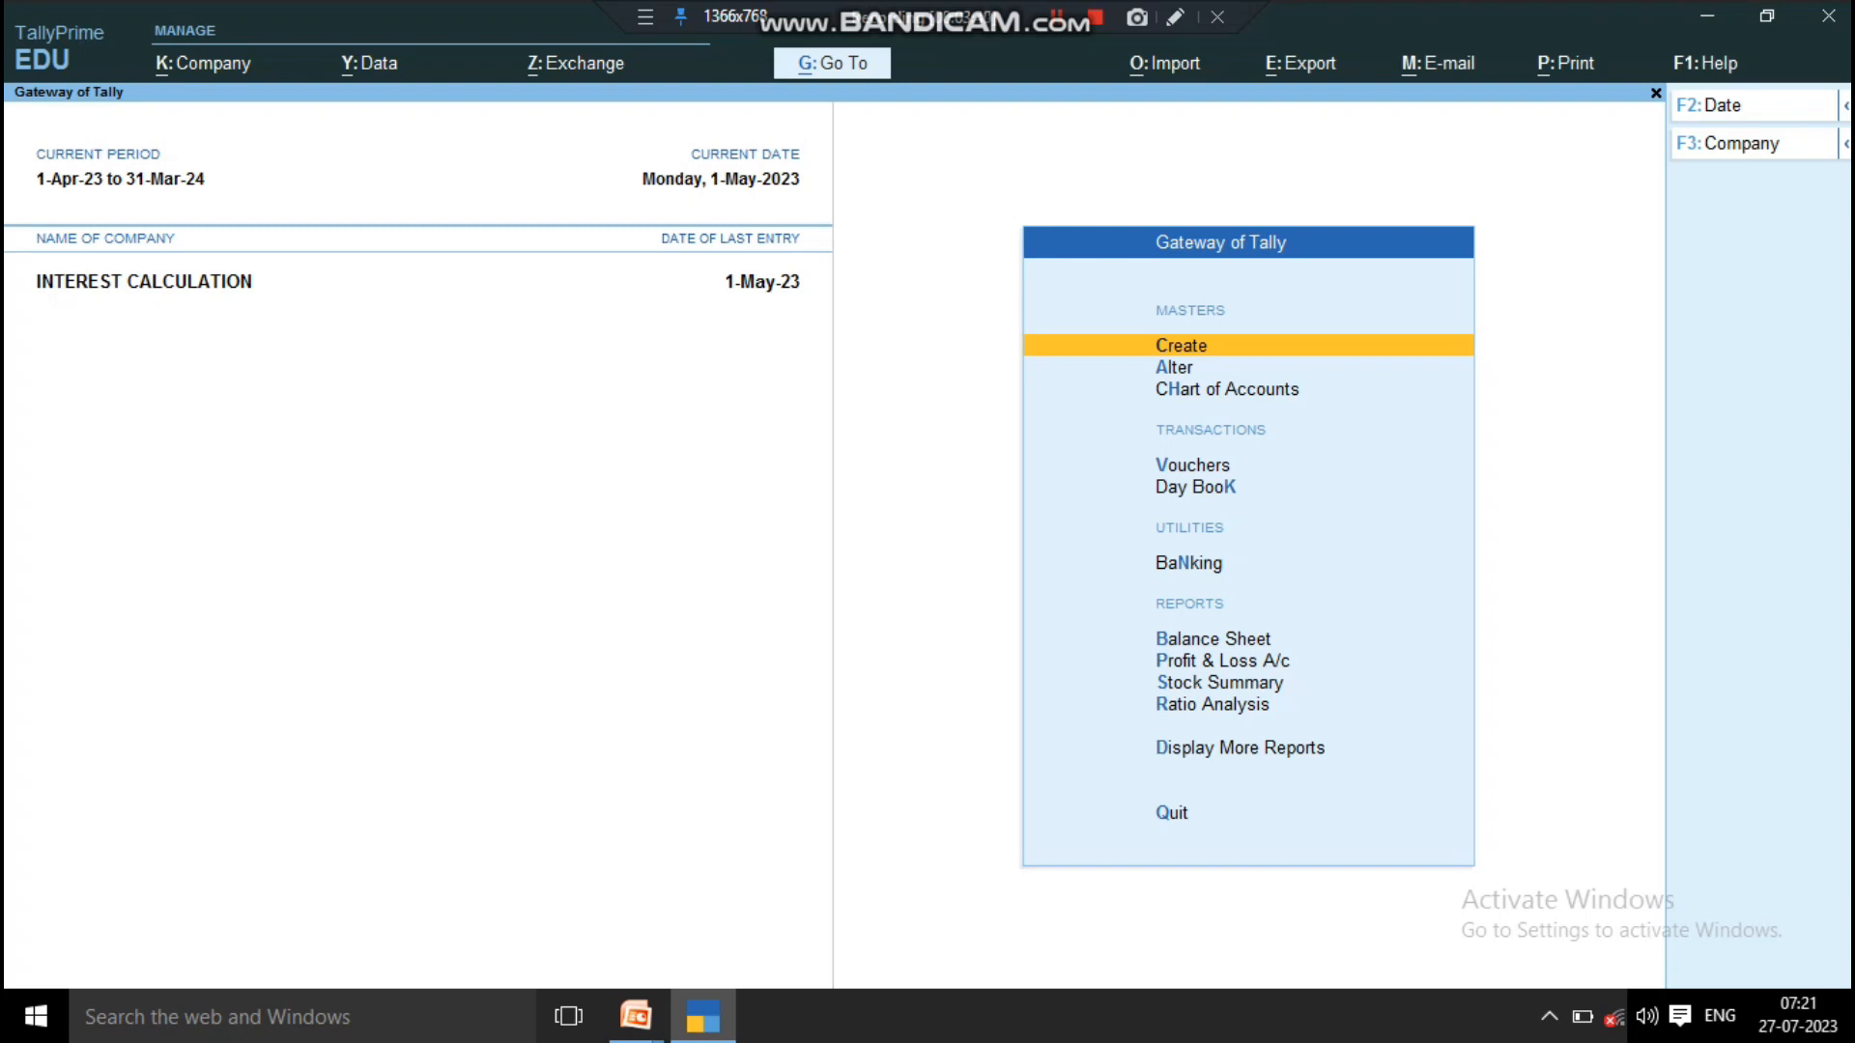
Step: Open Statements of Accounts among the additional display reports
{"action": "key", "text": "d"}
{"action": "key", "text": "Down"}
{"action": "key", "text": "Down"}
Step: Open the ledger-wise Interest Calculations report for the first customer ledger in the list
{"action": "key", "text": "Down"}
{"action": "key", "text": "Down"}
{"action": "key", "text": "Down"}
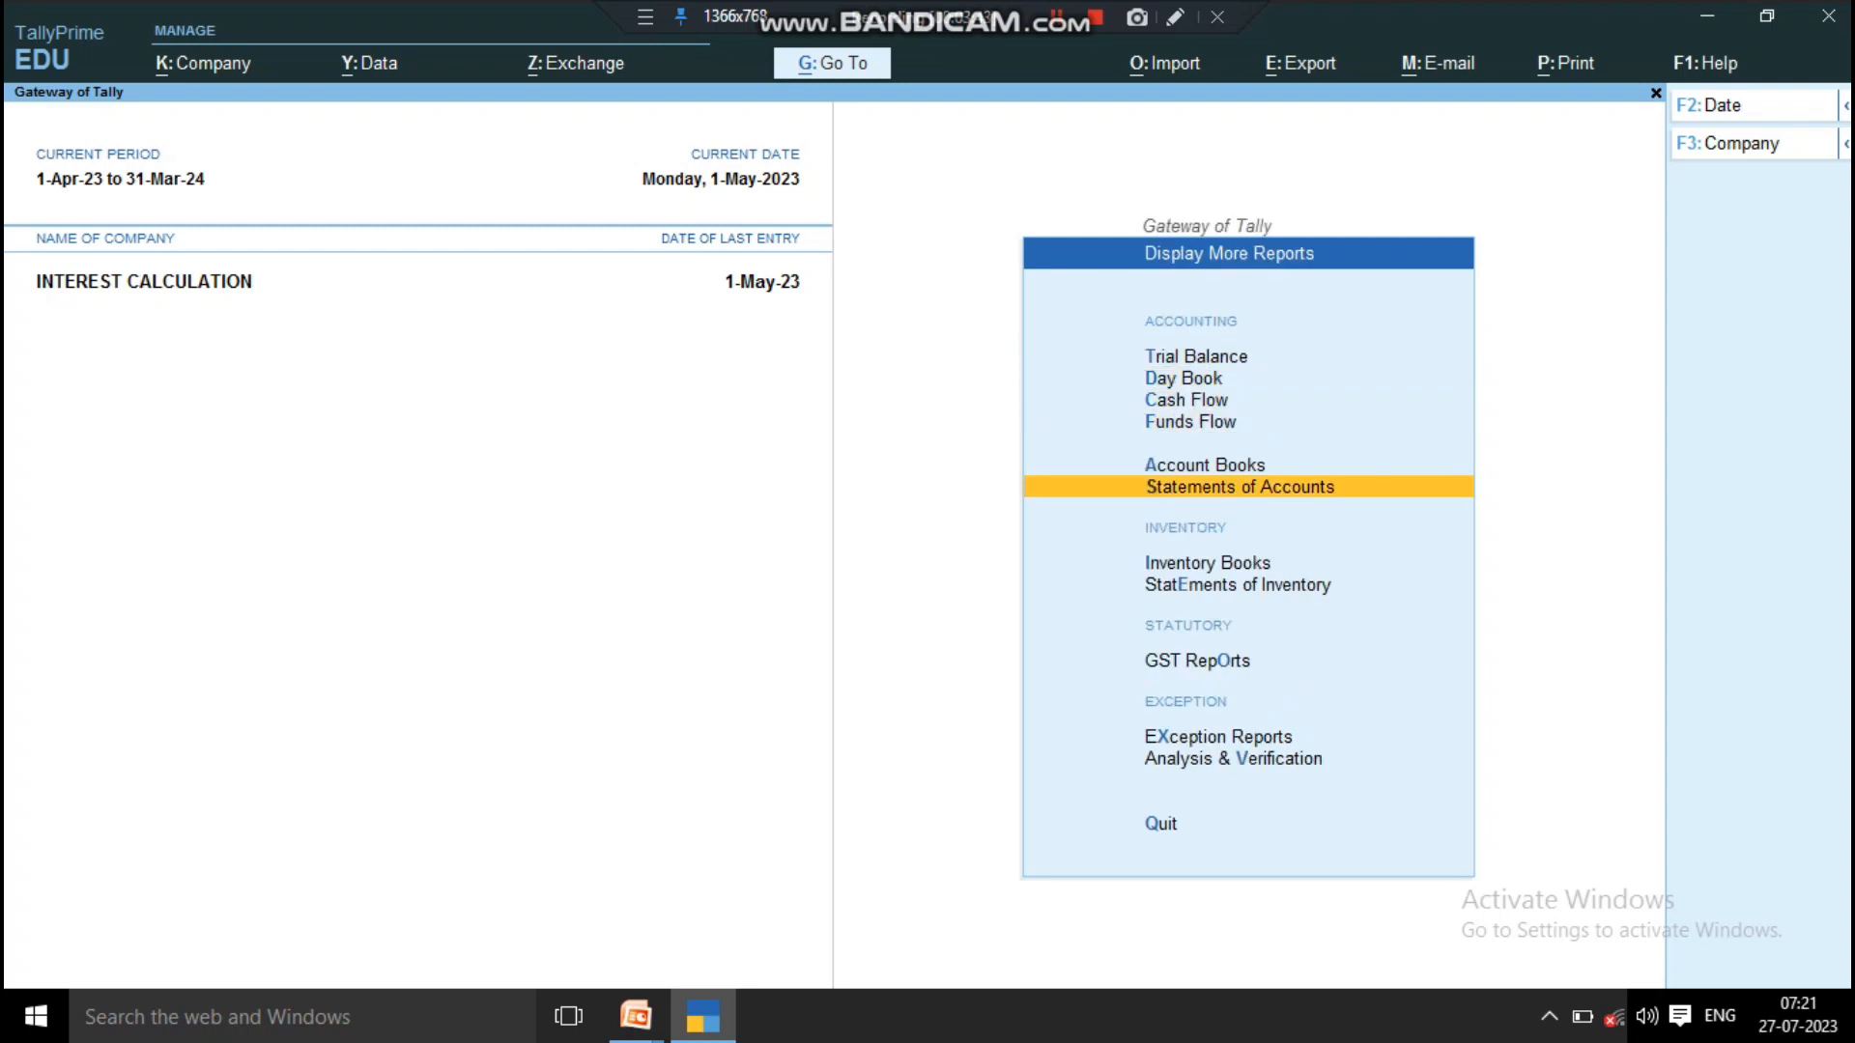
{"action": "key", "text": "Return"}
{"action": "key", "text": "Down"}
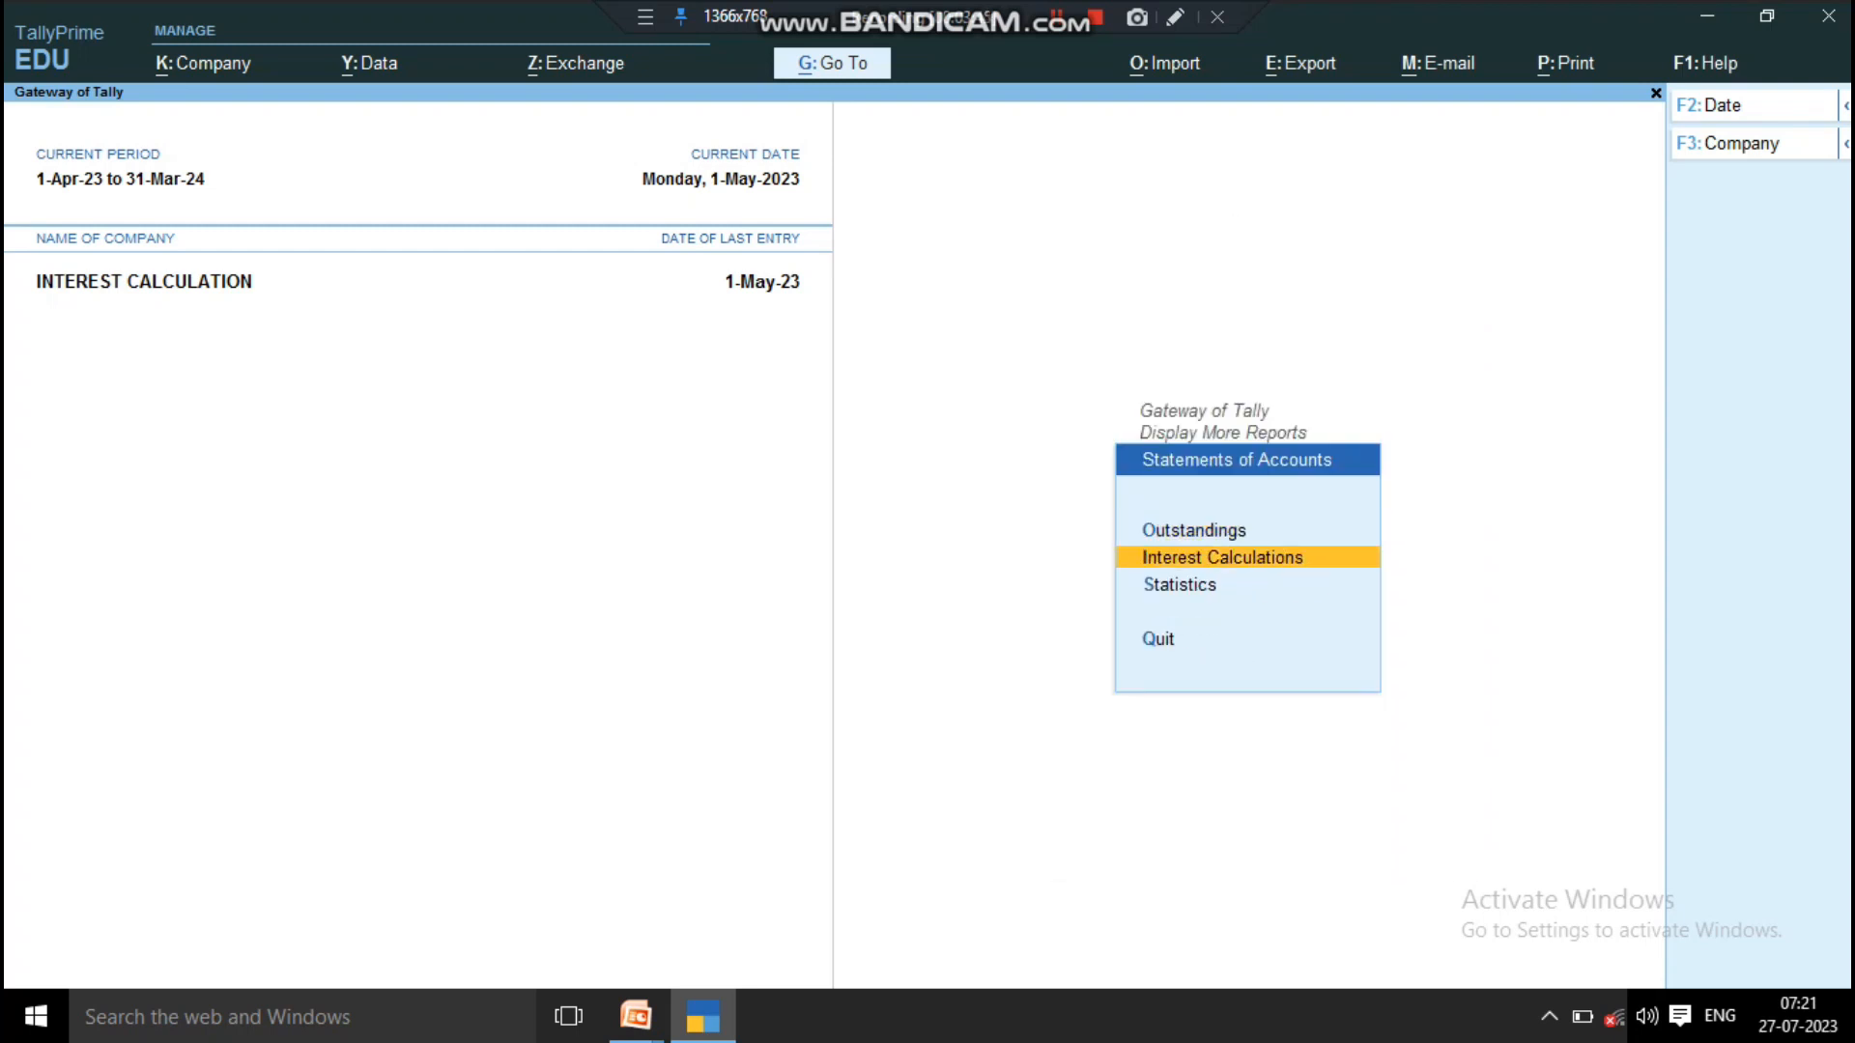
{"action": "key", "text": "Return"}
{"action": "key", "text": "Up"}
{"action": "key", "text": "Down"}
{"action": "key", "text": "Down"}
{"action": "key", "text": "Down"}
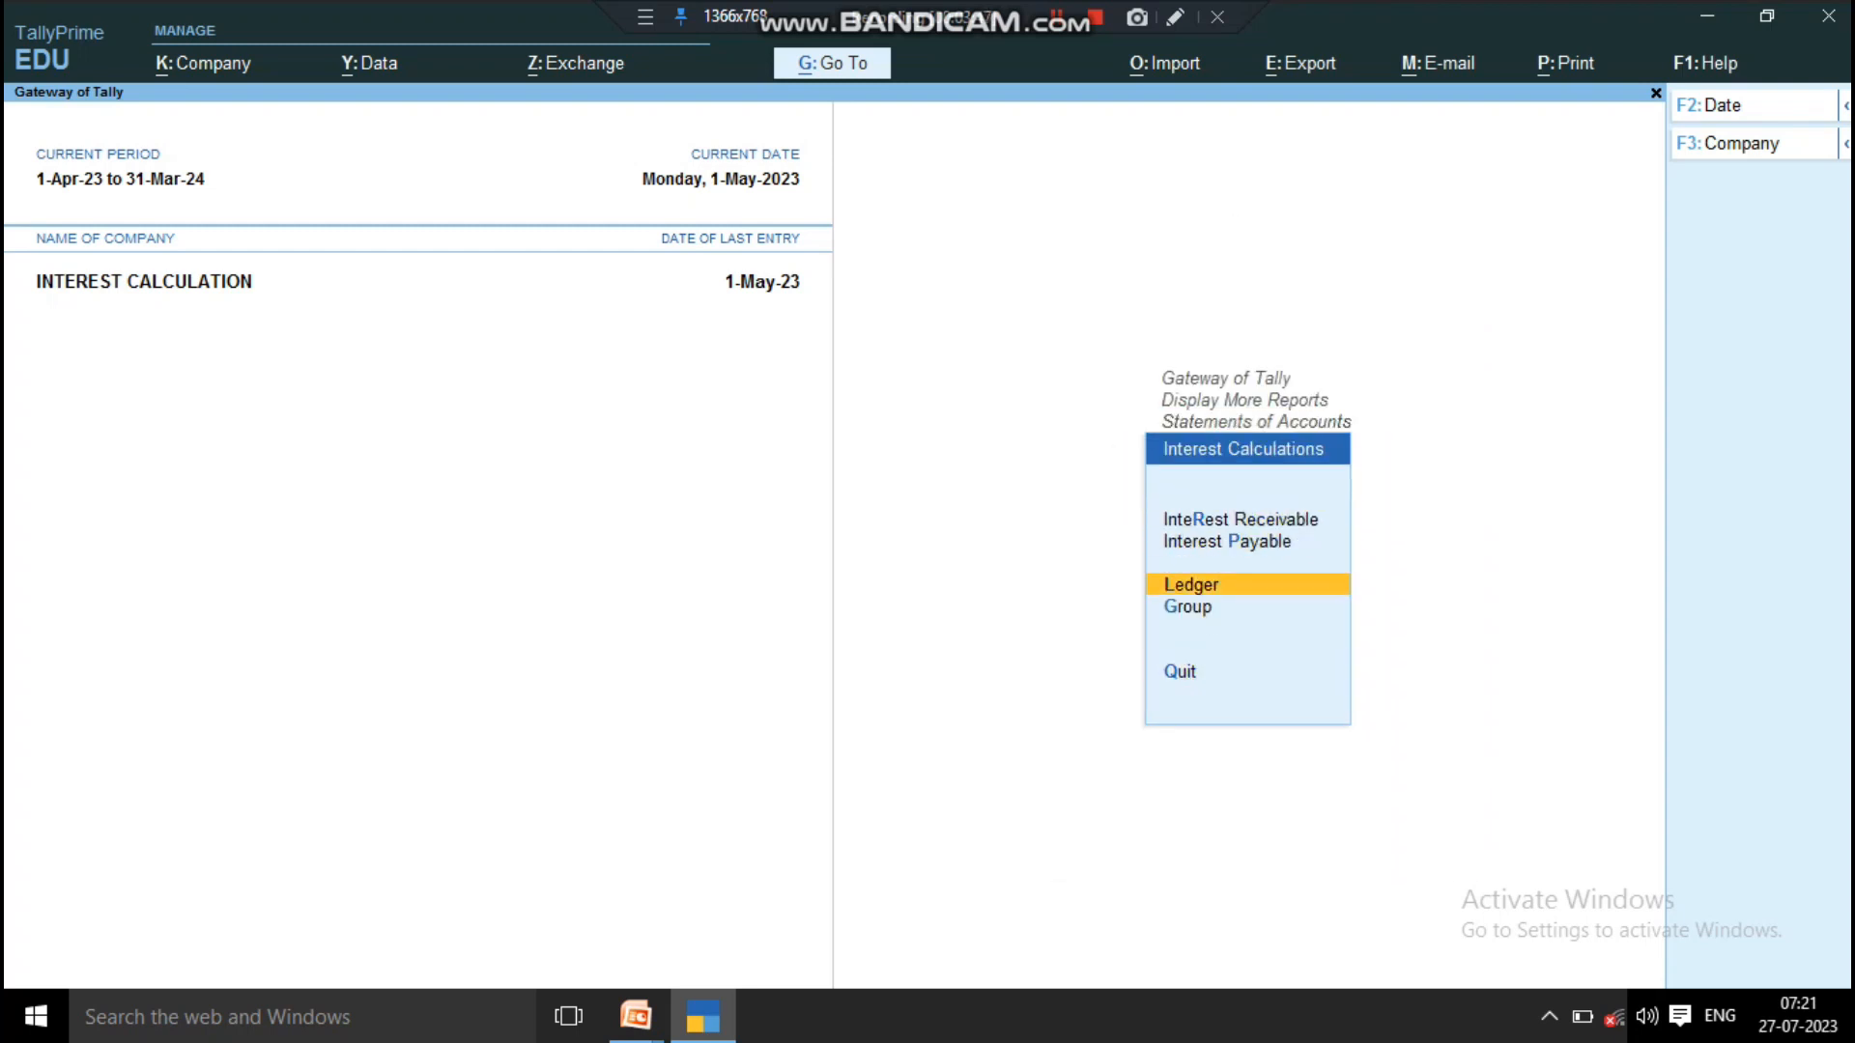
{"action": "key", "text": "Return"}
Step: Set the interest calculation report's period from 1-5-2023 to 1 August 2023
{"action": "key", "text": "Return"}
{"action": "key", "text": "F2"}
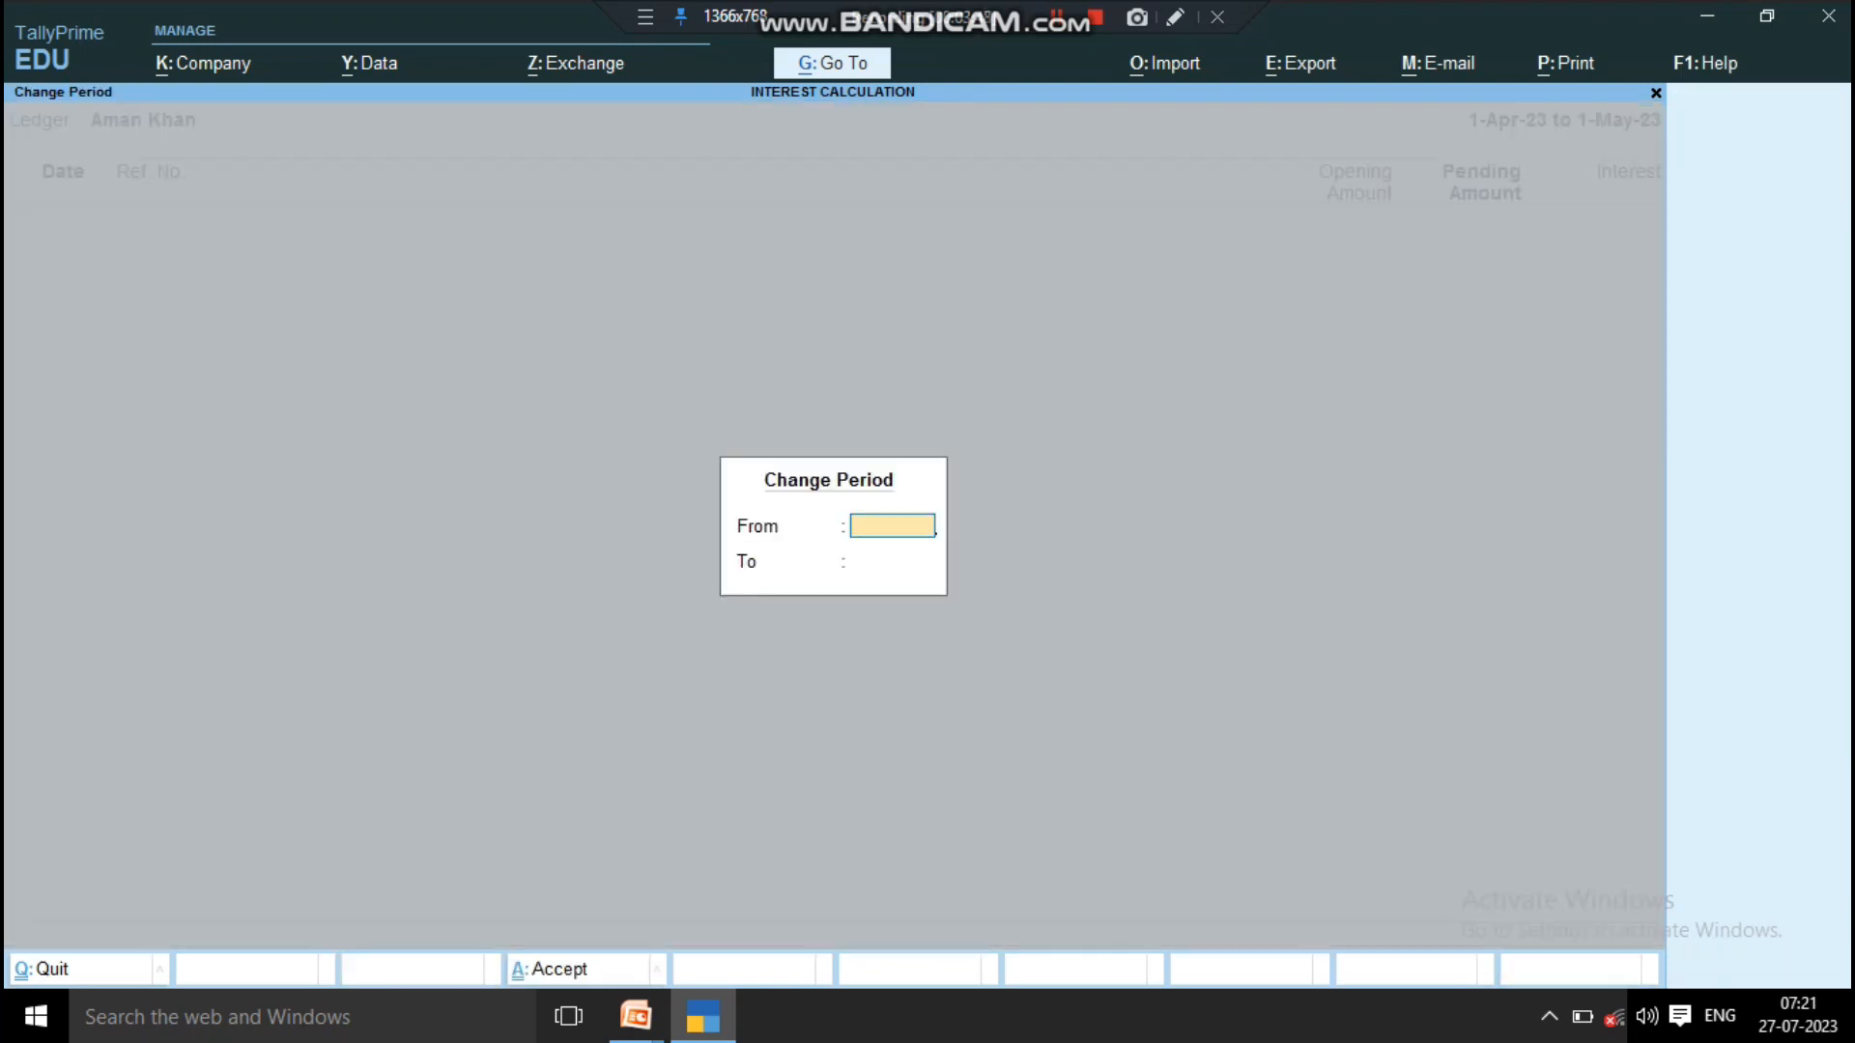
{"action": "type", "text": "1 may"}
{"action": "key", "text": "Return"}
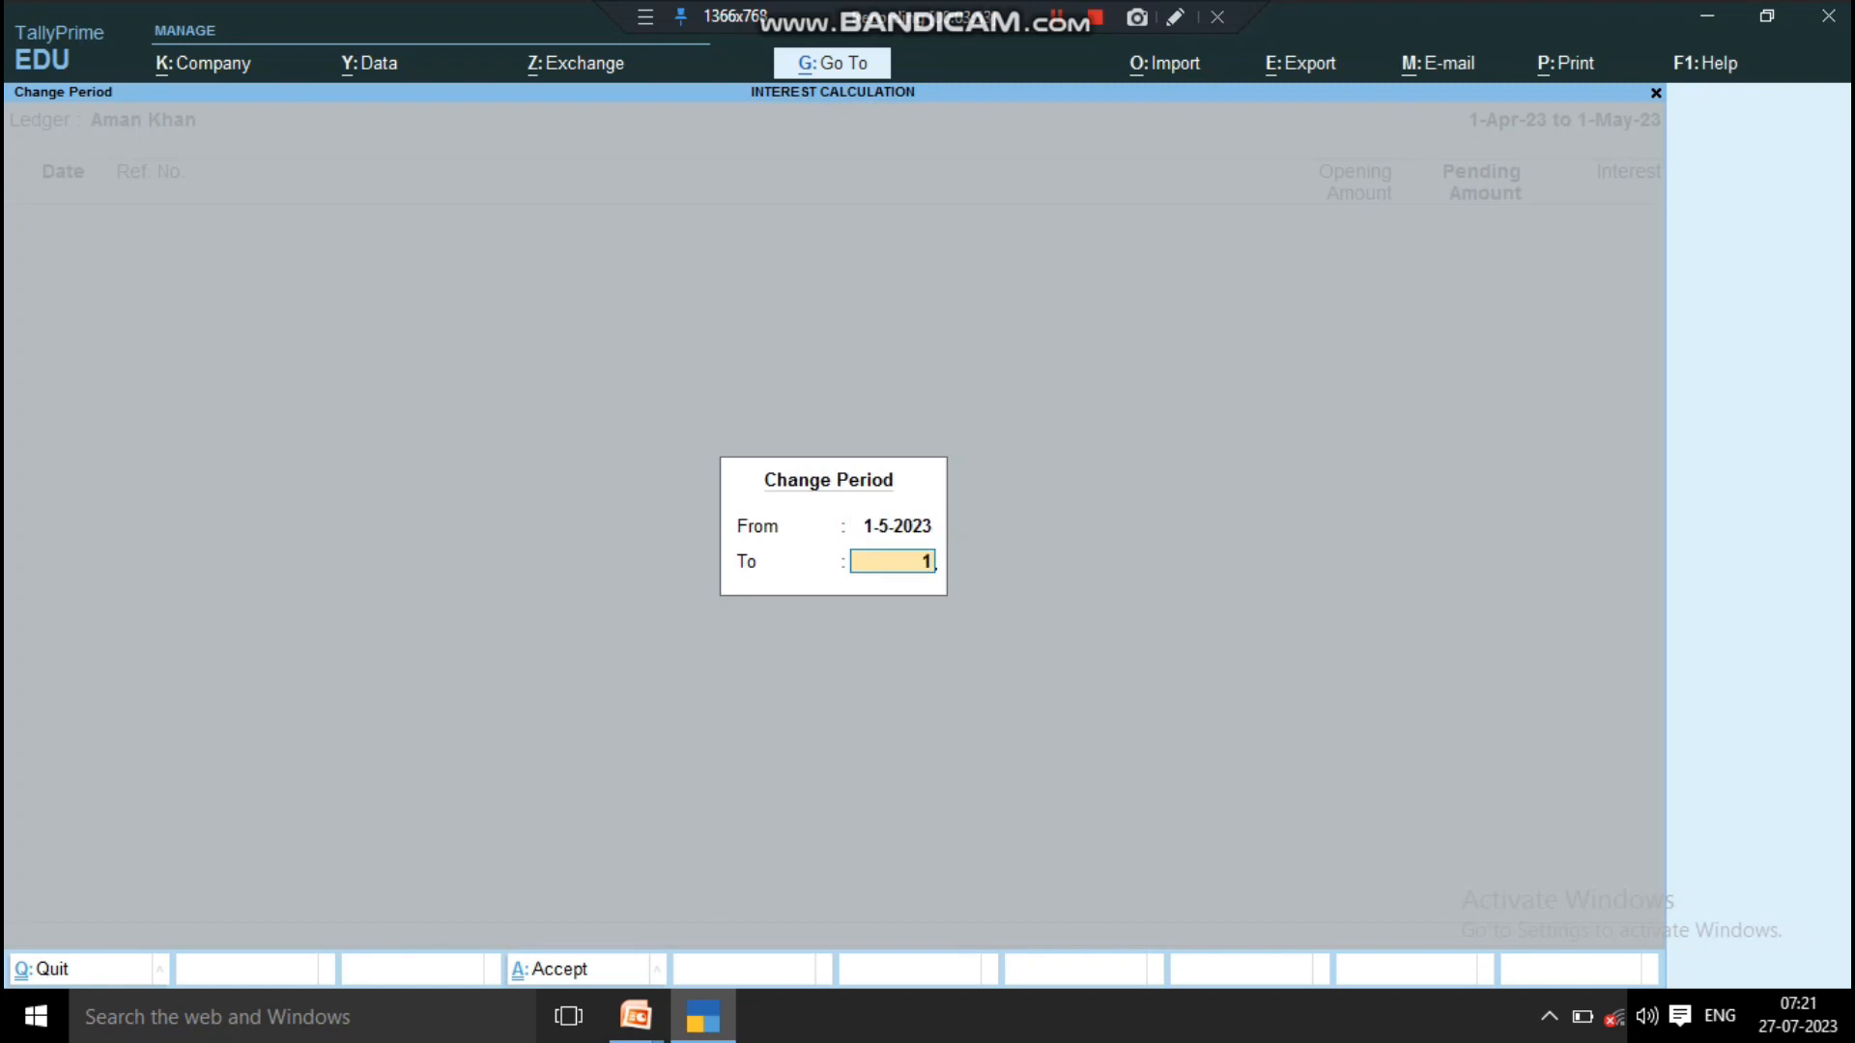
{"action": "type", "text": "1 aug"}
{"action": "key", "text": "Return"}
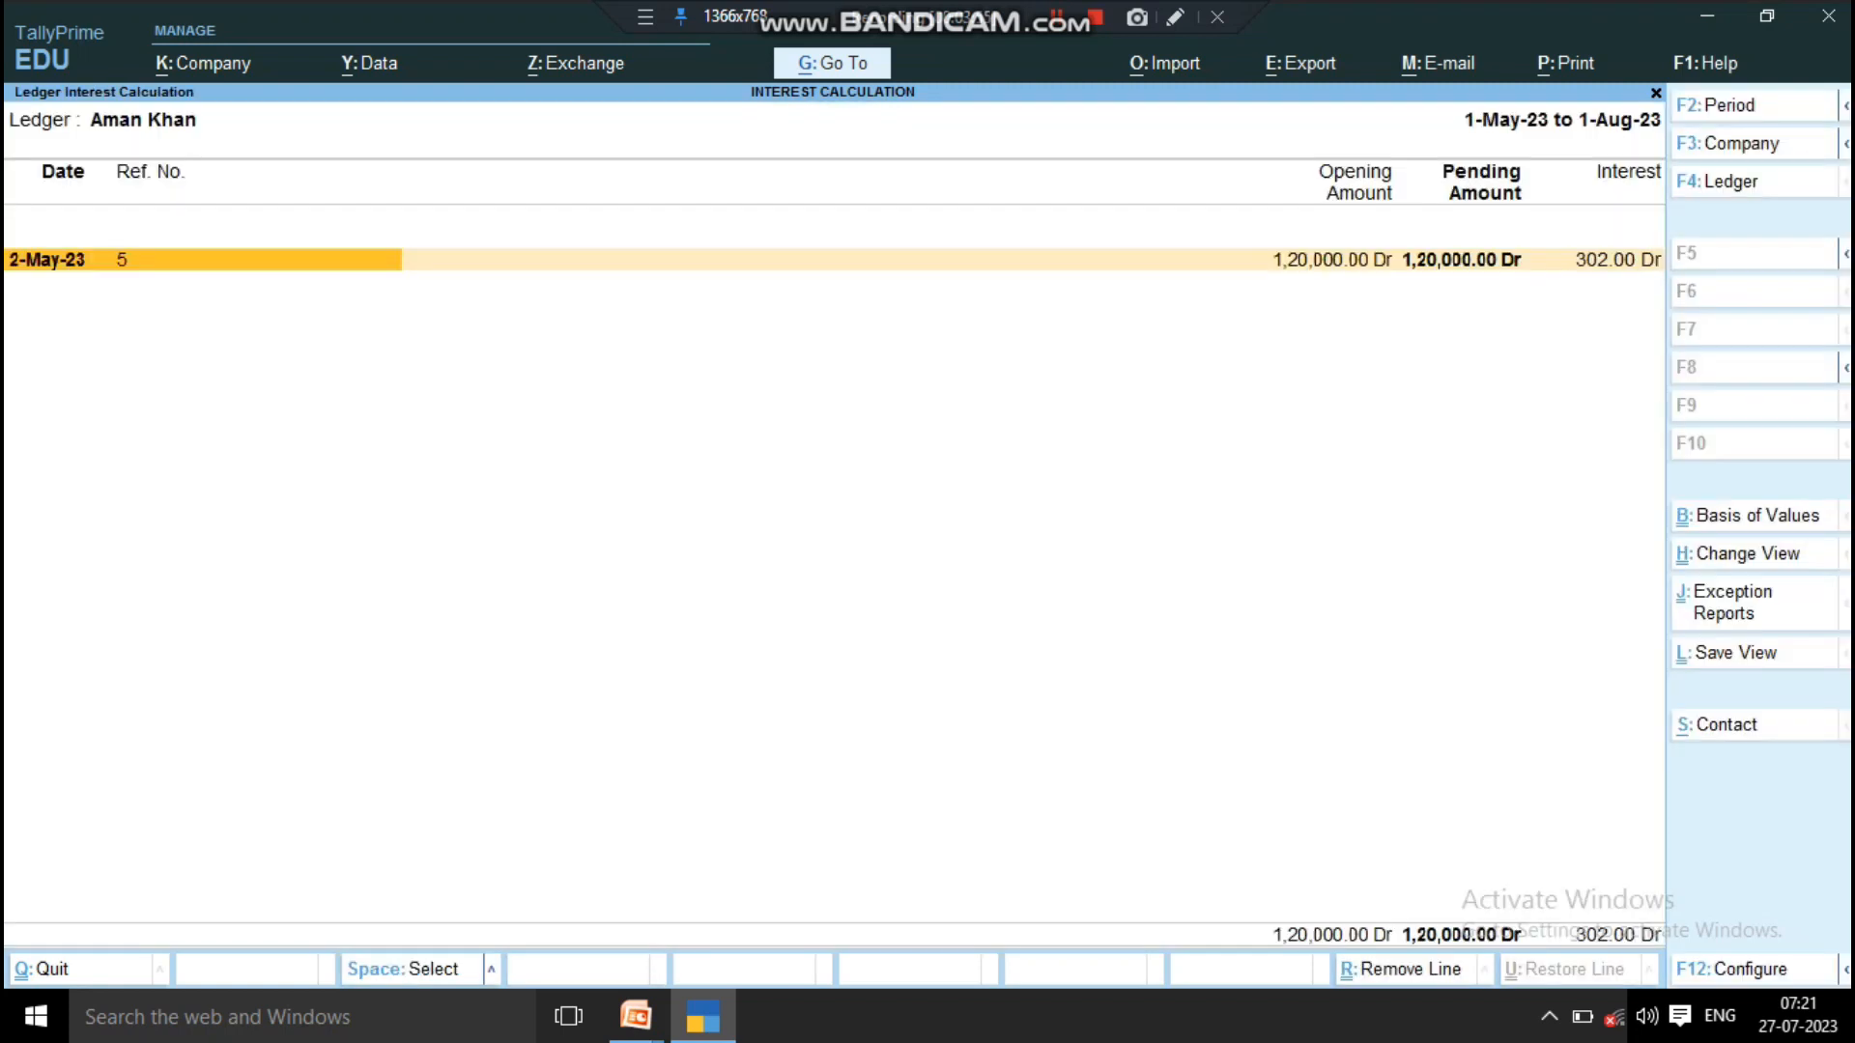
Step: Examine the bill's detailed end date, number of days, rate and interest amount, and return to the Gateway of Tally
{"action": "key", "text": "alt+F5"}
{"action": "left_click", "coordinate": [277, 283]}
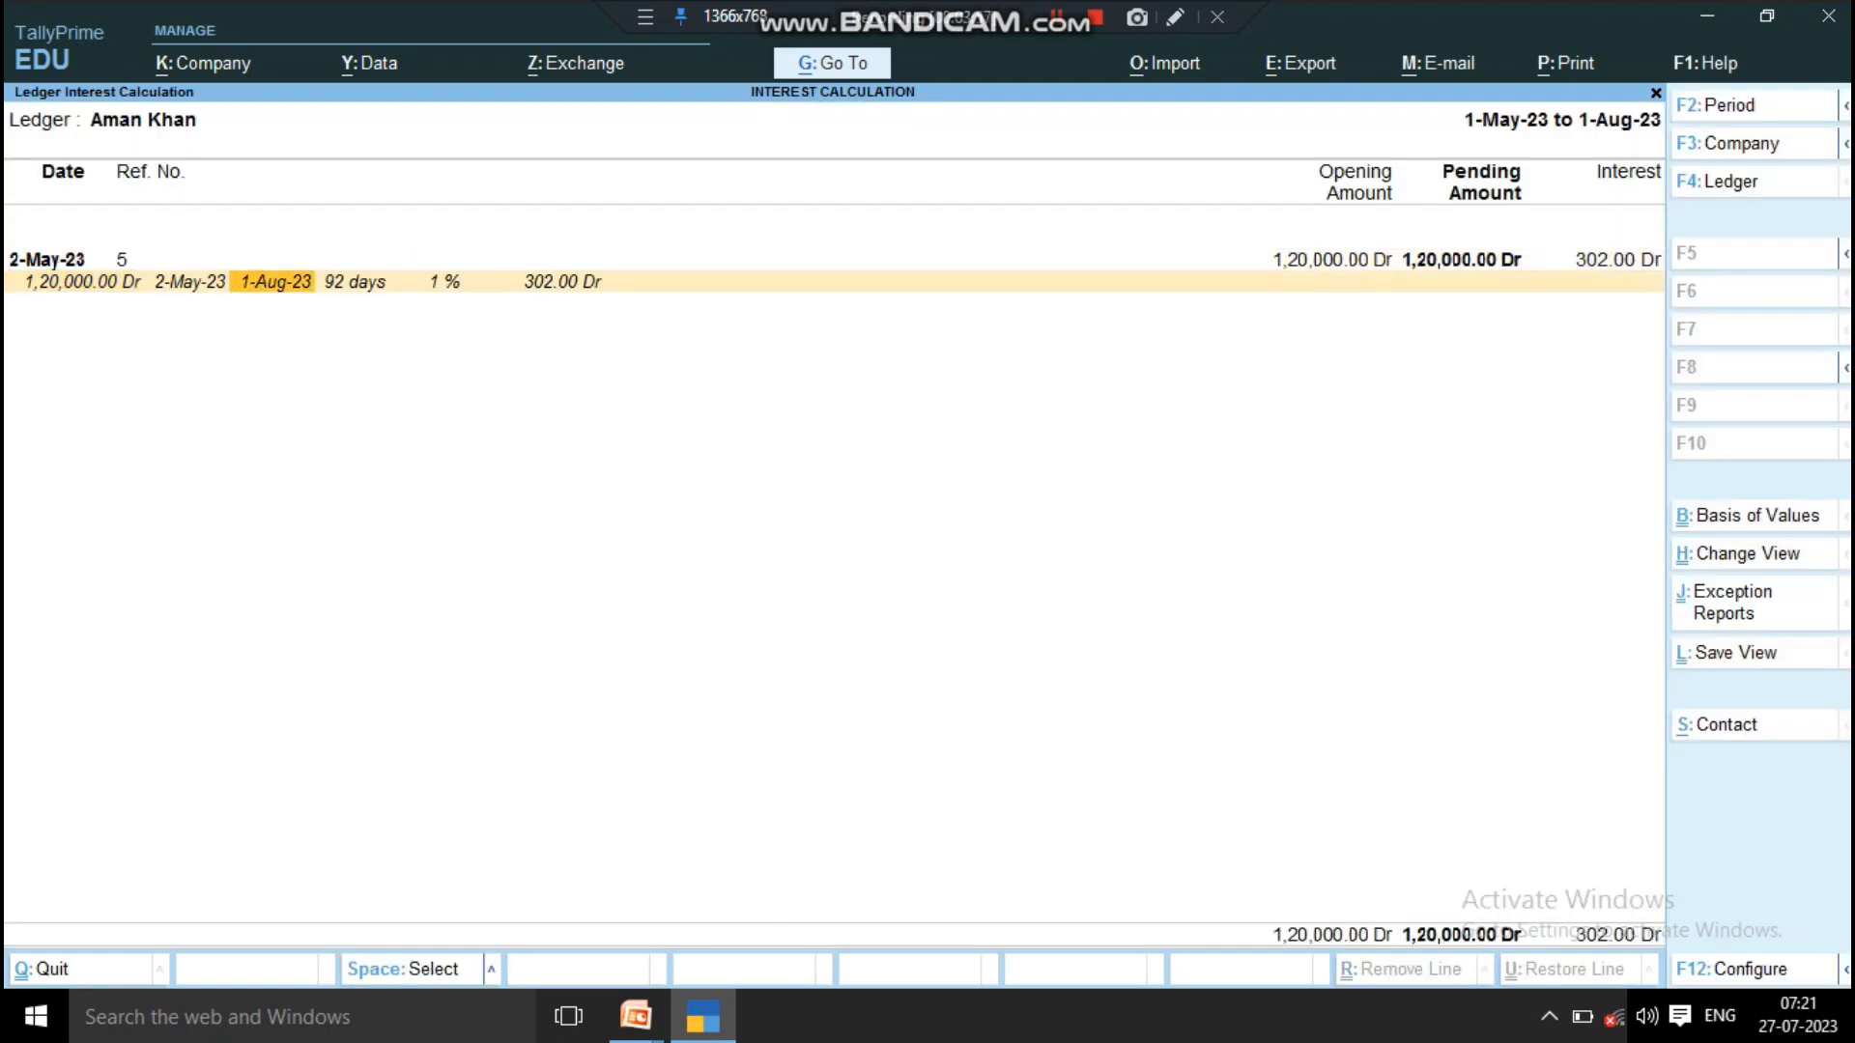
{"action": "key", "text": "Right"}
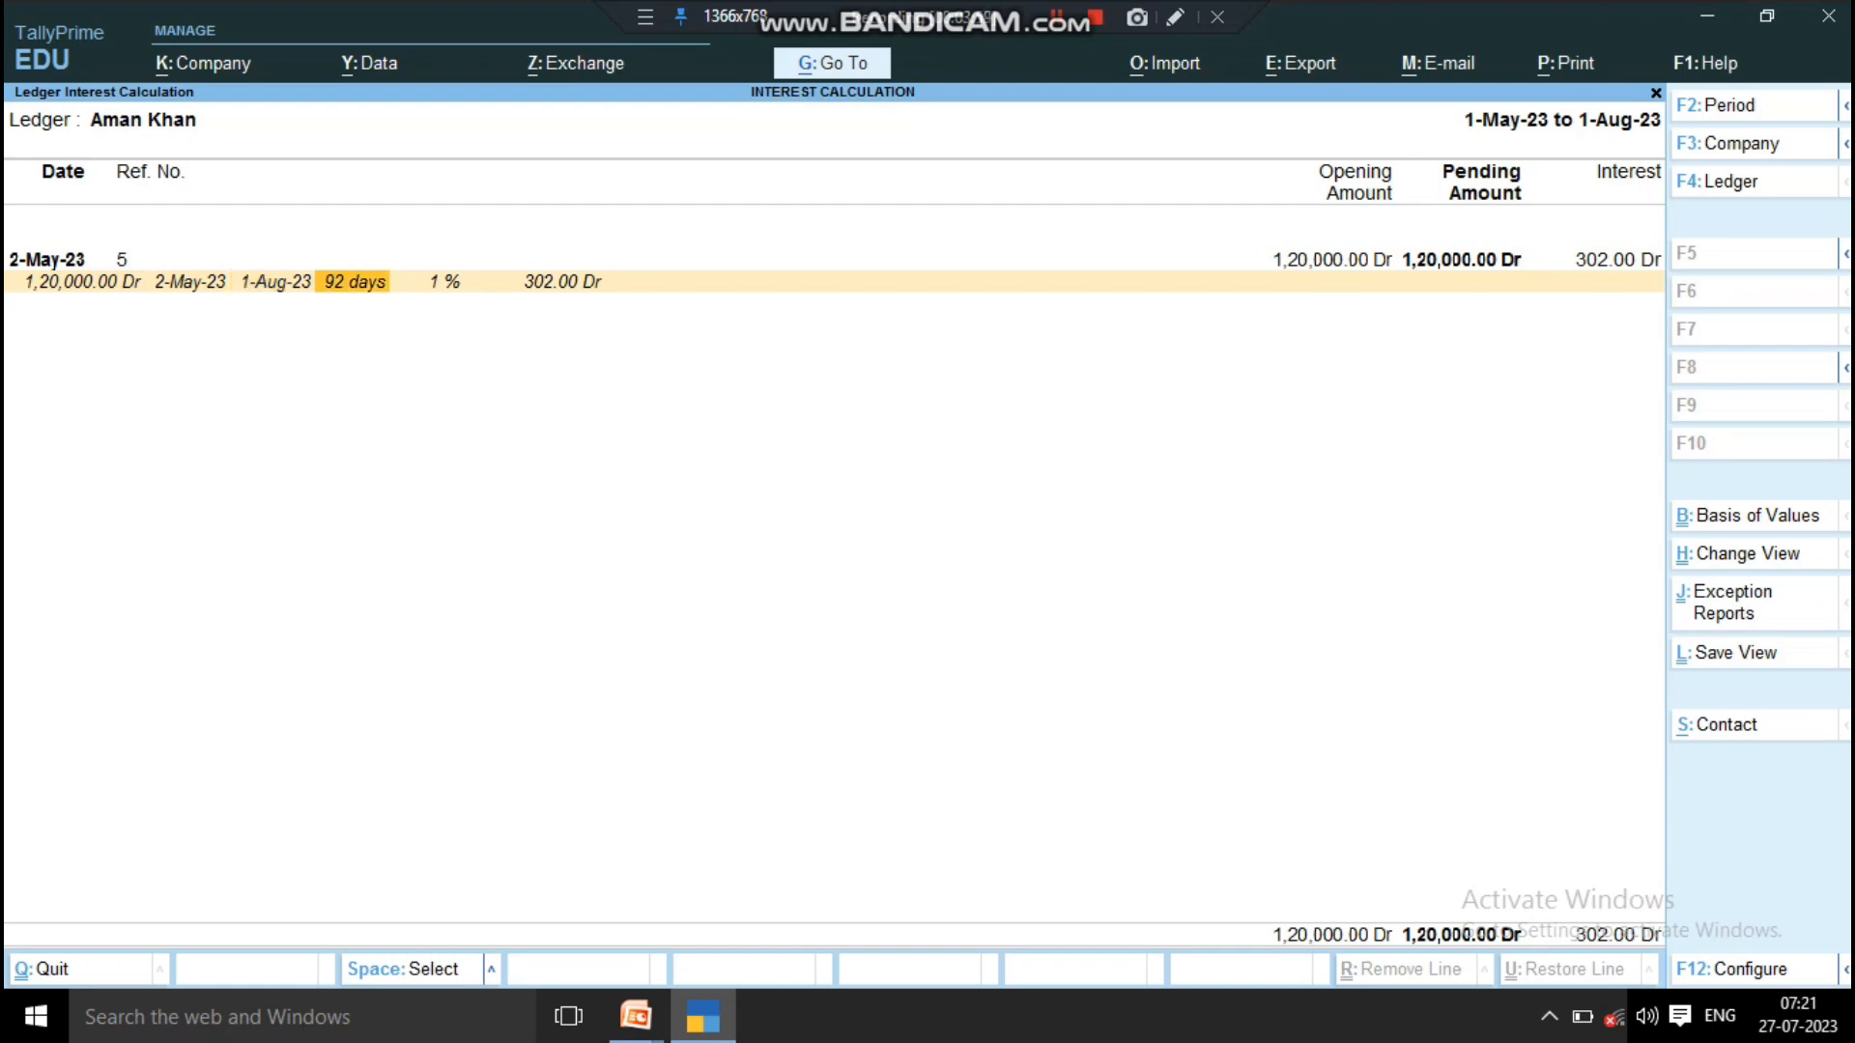
{"action": "key", "text": "Right"}
{"action": "key", "text": "Right"}
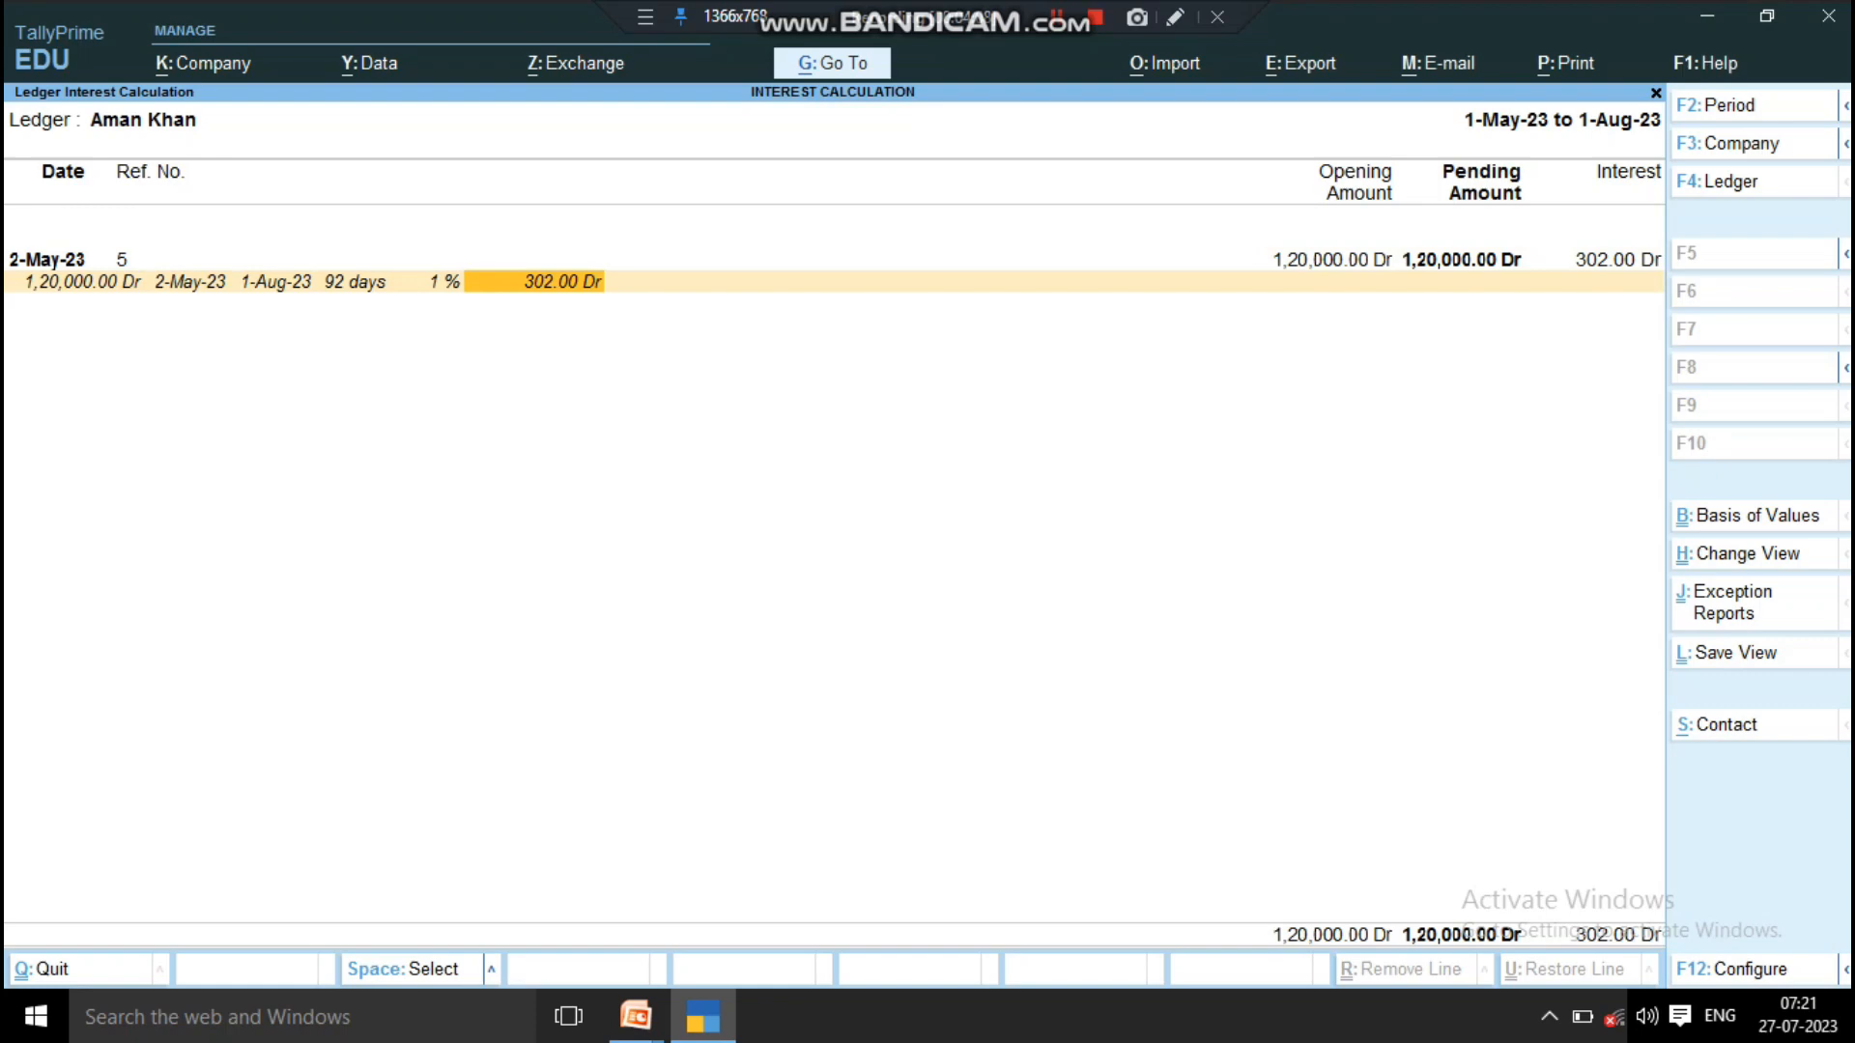
{"action": "key", "text": "Escape"}
{"action": "key", "text": "Escape"}
{"action": "key", "text": "Escape"}
{"action": "key", "text": "Escape"}
{"action": "key", "text": "Escape"}
{"action": "key", "text": "Escape"}
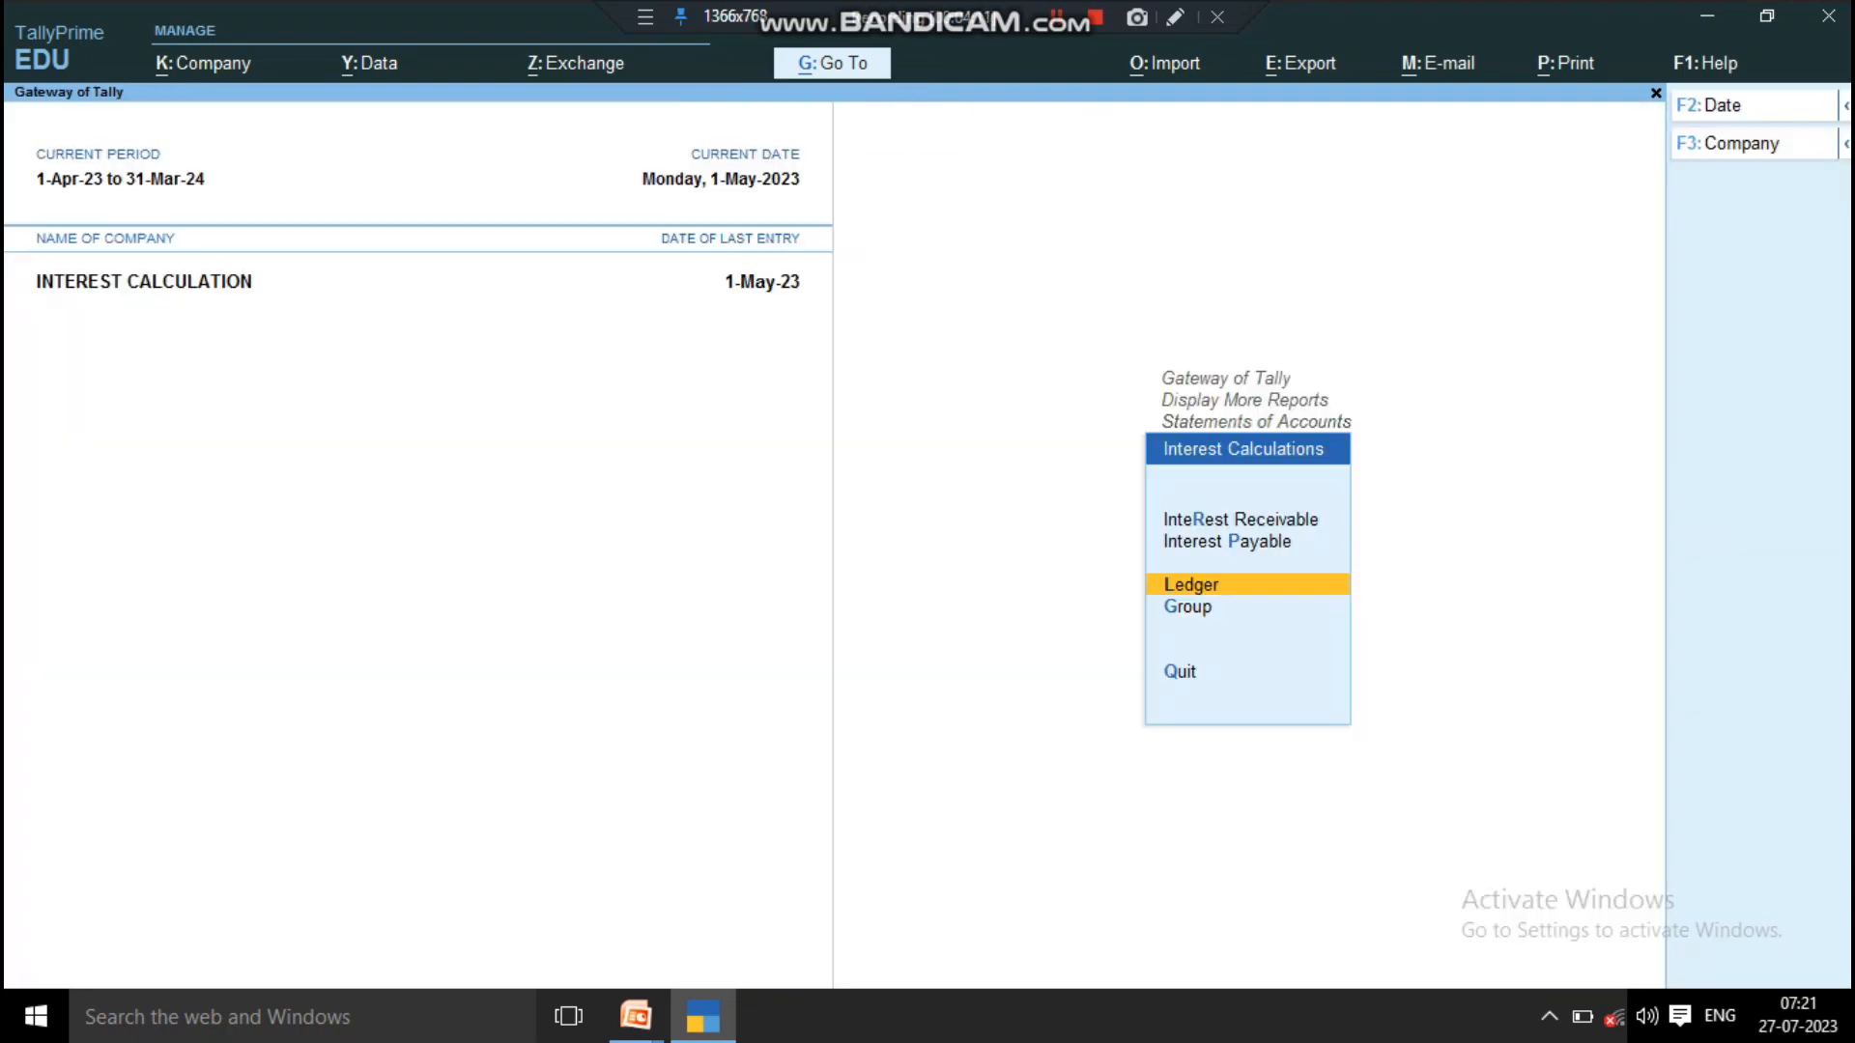
{"action": "key", "text": "Escape"}
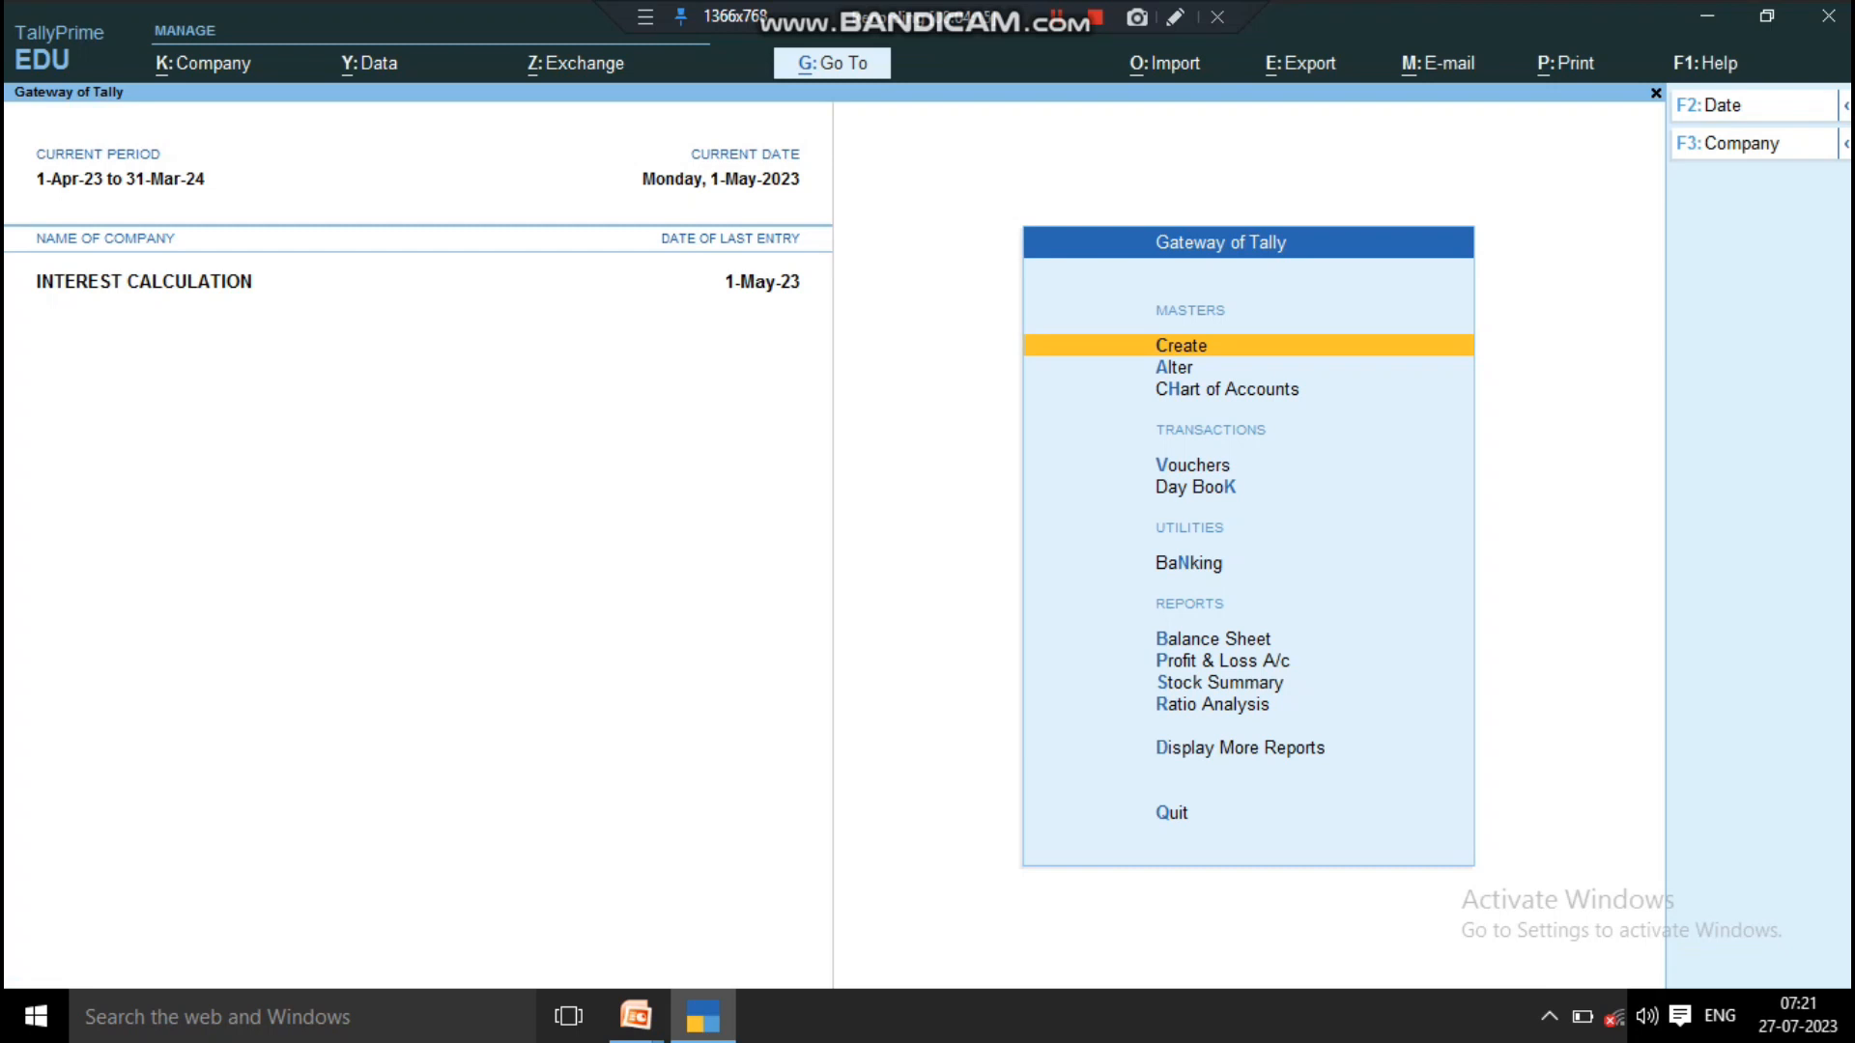
Step: View the 1-May-23 sales voucher from the Day Book, and return to the Gateway of Tally
{"action": "key", "text": "Down"}
{"action": "key", "text": "Down"}
{"action": "key", "text": "Down"}
{"action": "key", "text": "Down"}
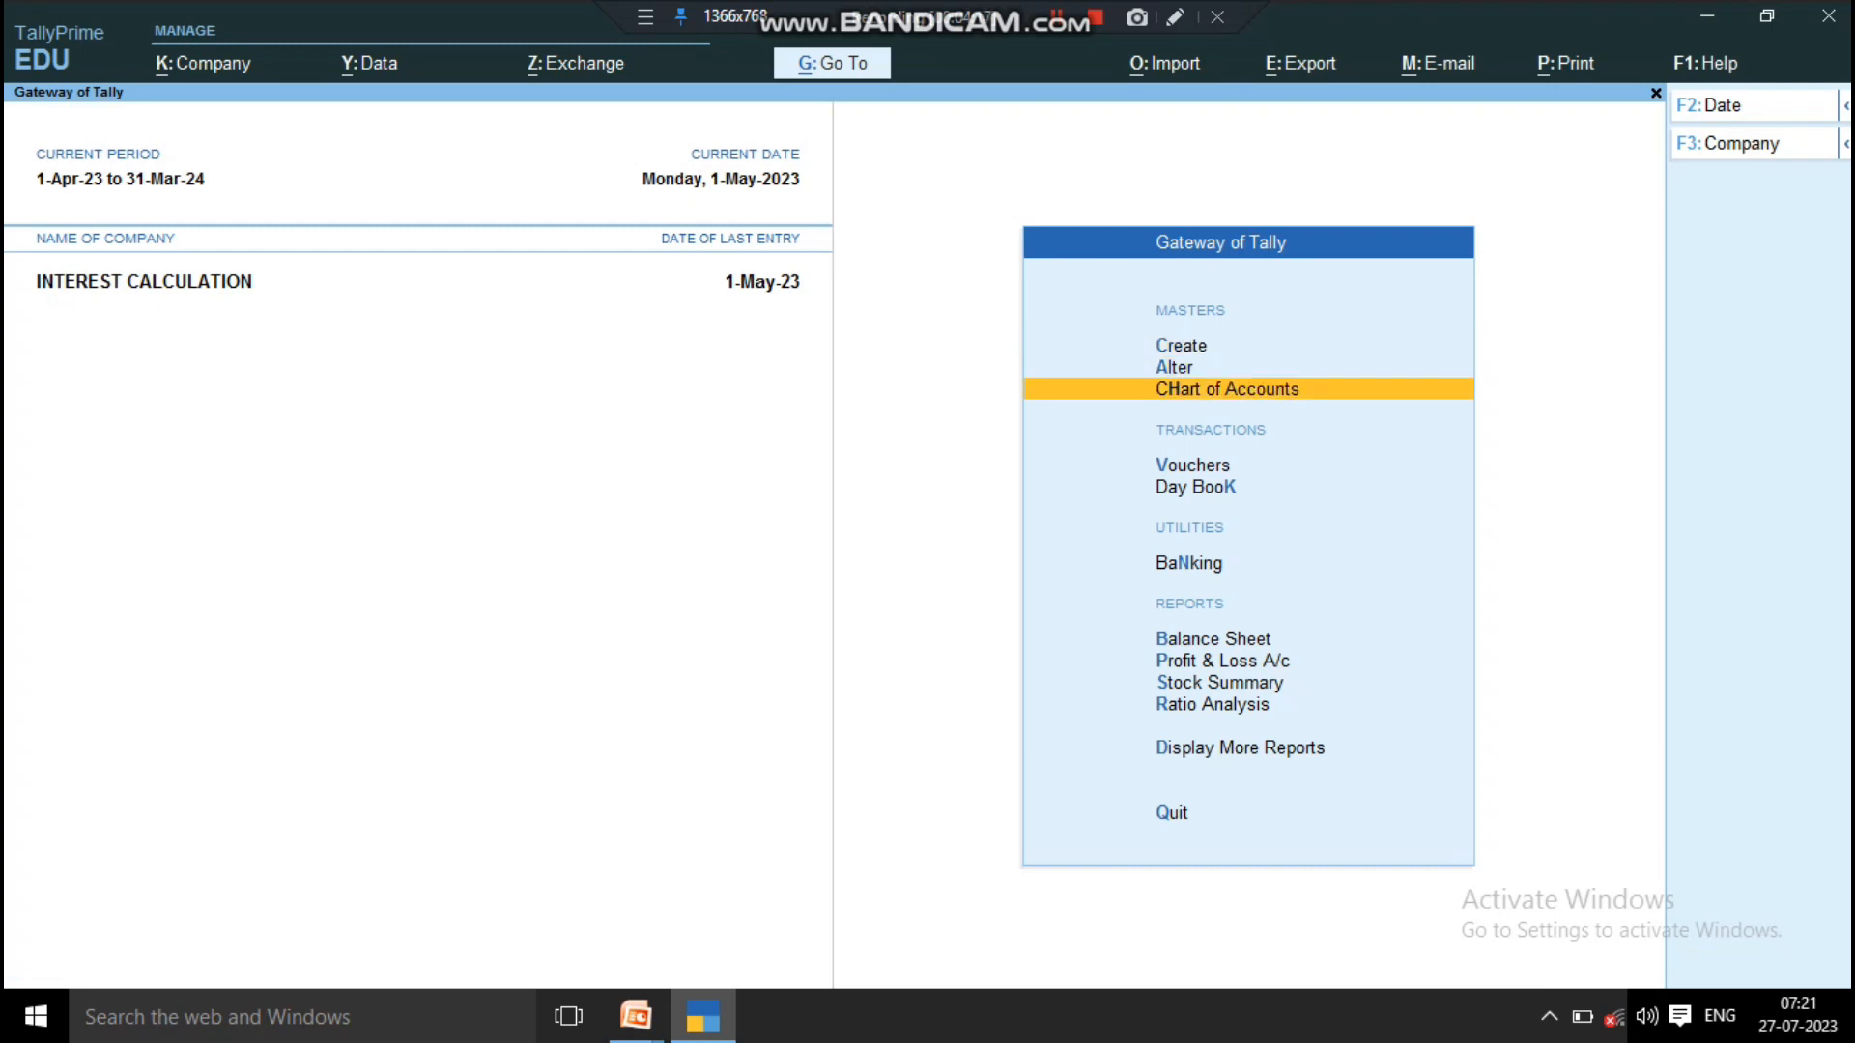
{"action": "key", "text": "Return"}
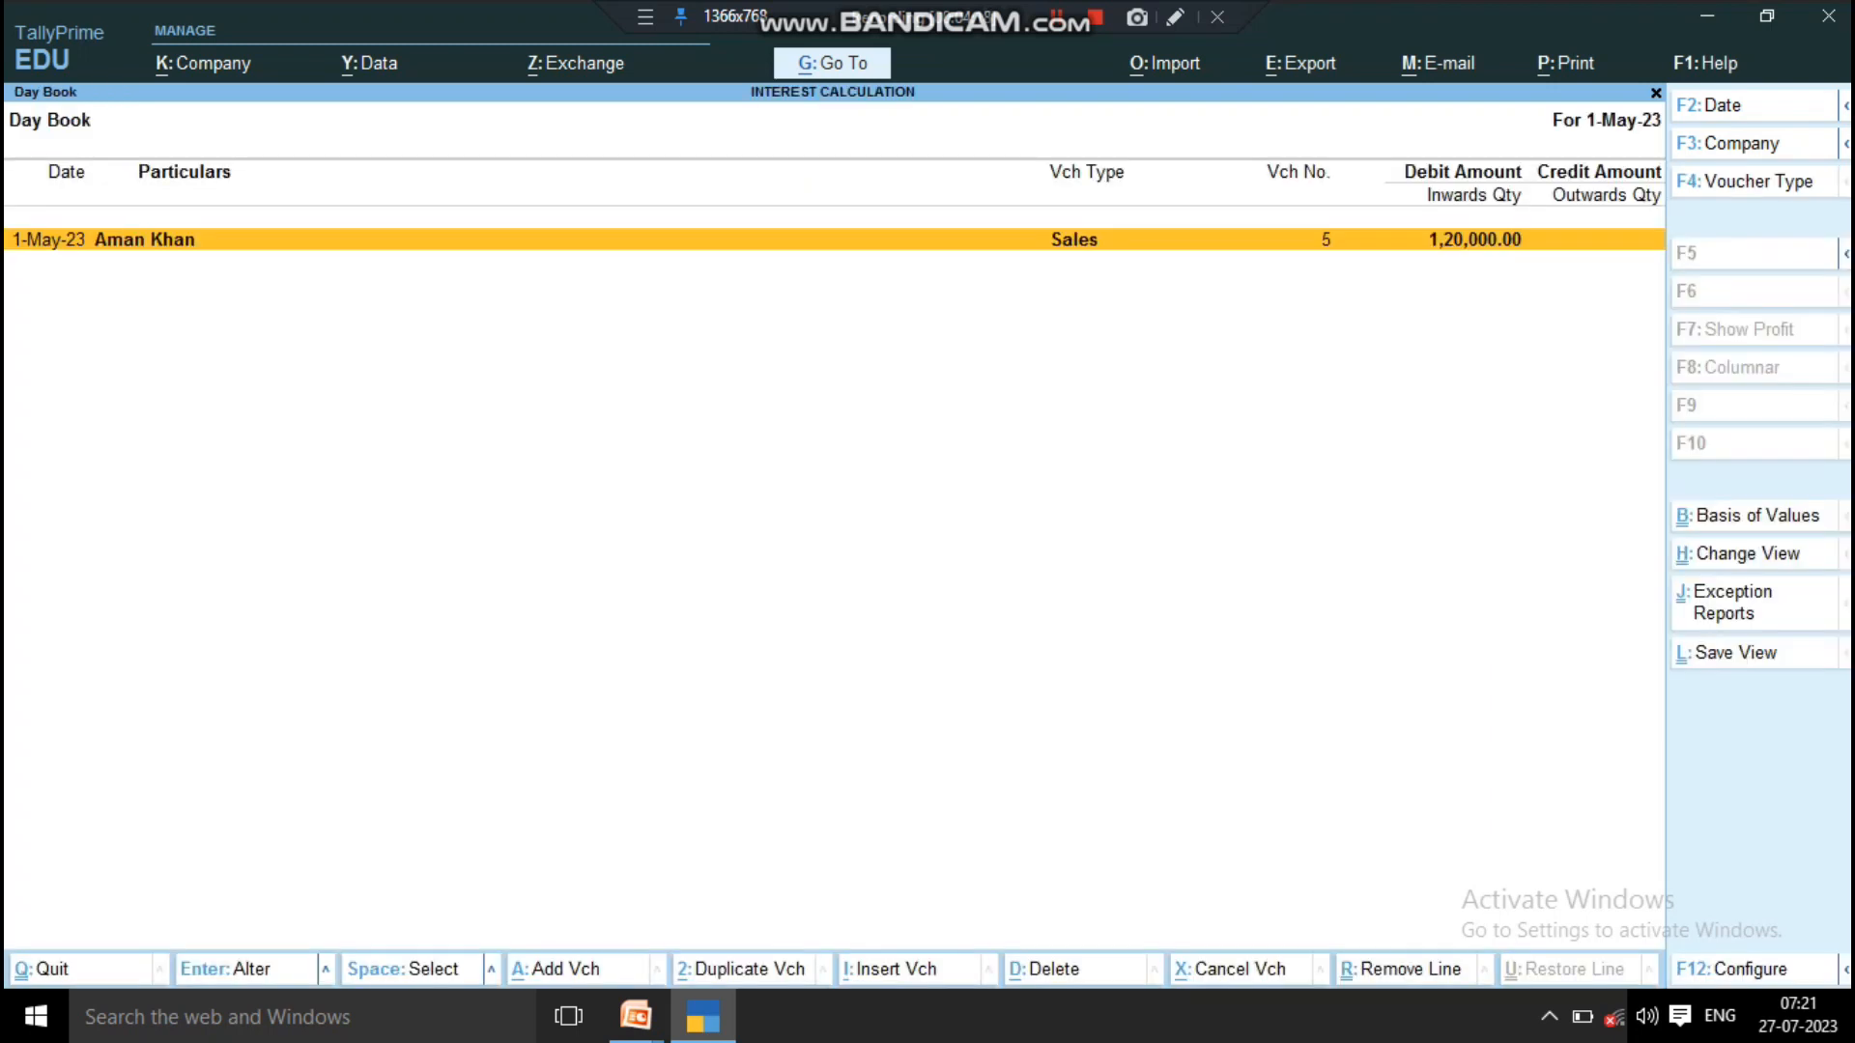
{"action": "key", "text": "Return"}
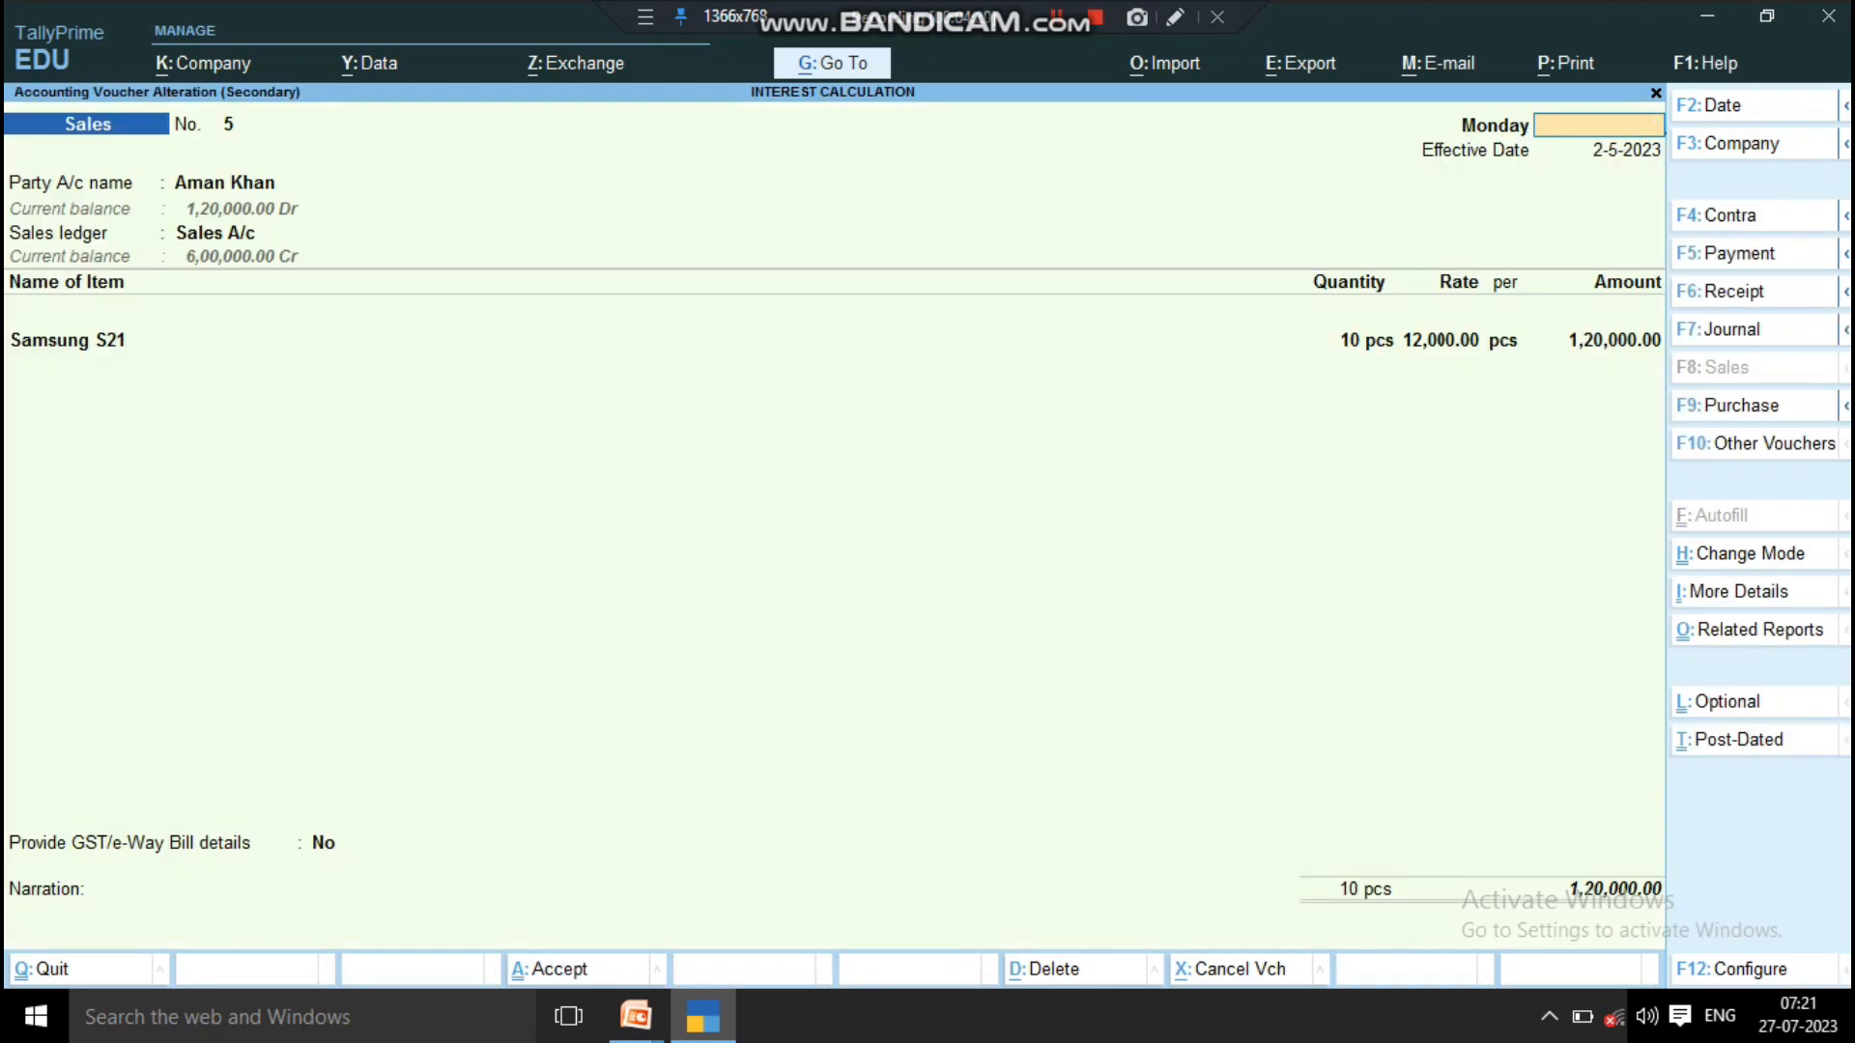
{"action": "key", "text": "Escape"}
{"action": "key", "text": "Escape"}
{"action": "key", "text": "Escape"}
{"action": "key", "text": "Escape"}
{"action": "key", "text": "Escape"}
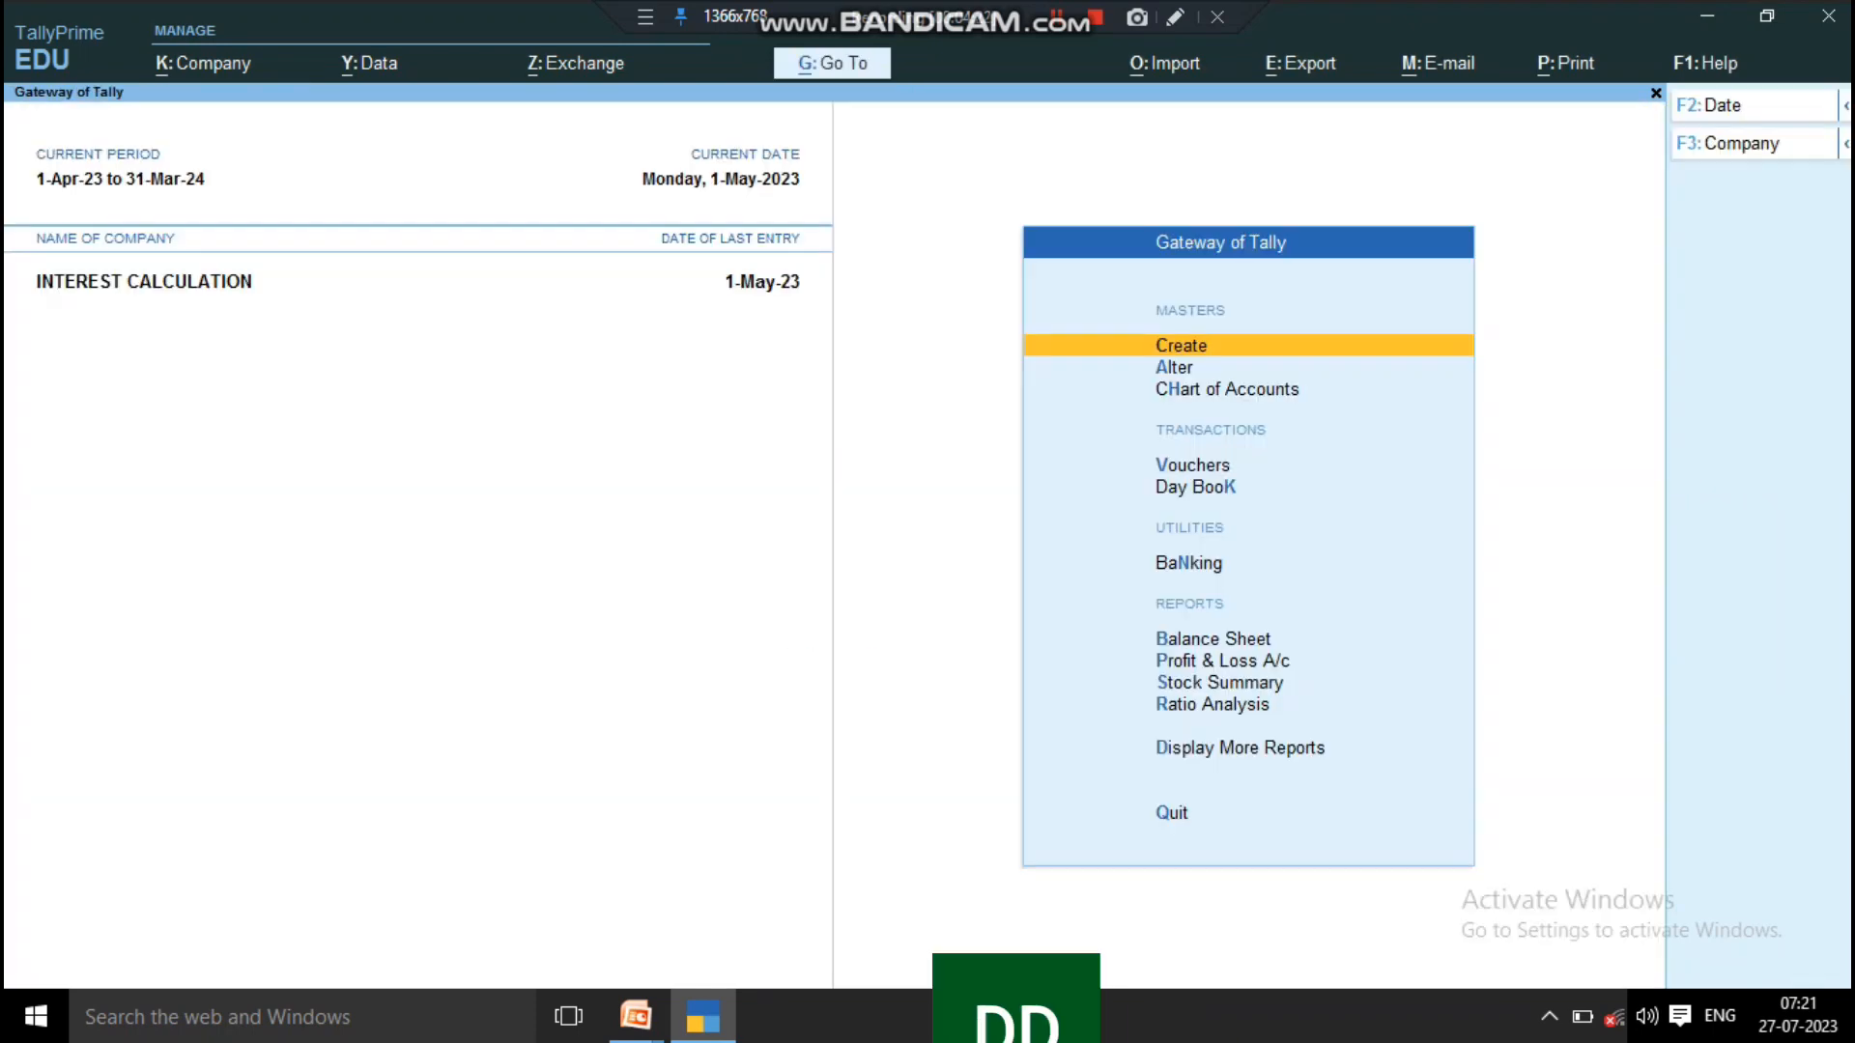
Step: Reopen the Day Book's sales voucher to check its date and effective date, and close it without changes
{"action": "key", "text": "k"}
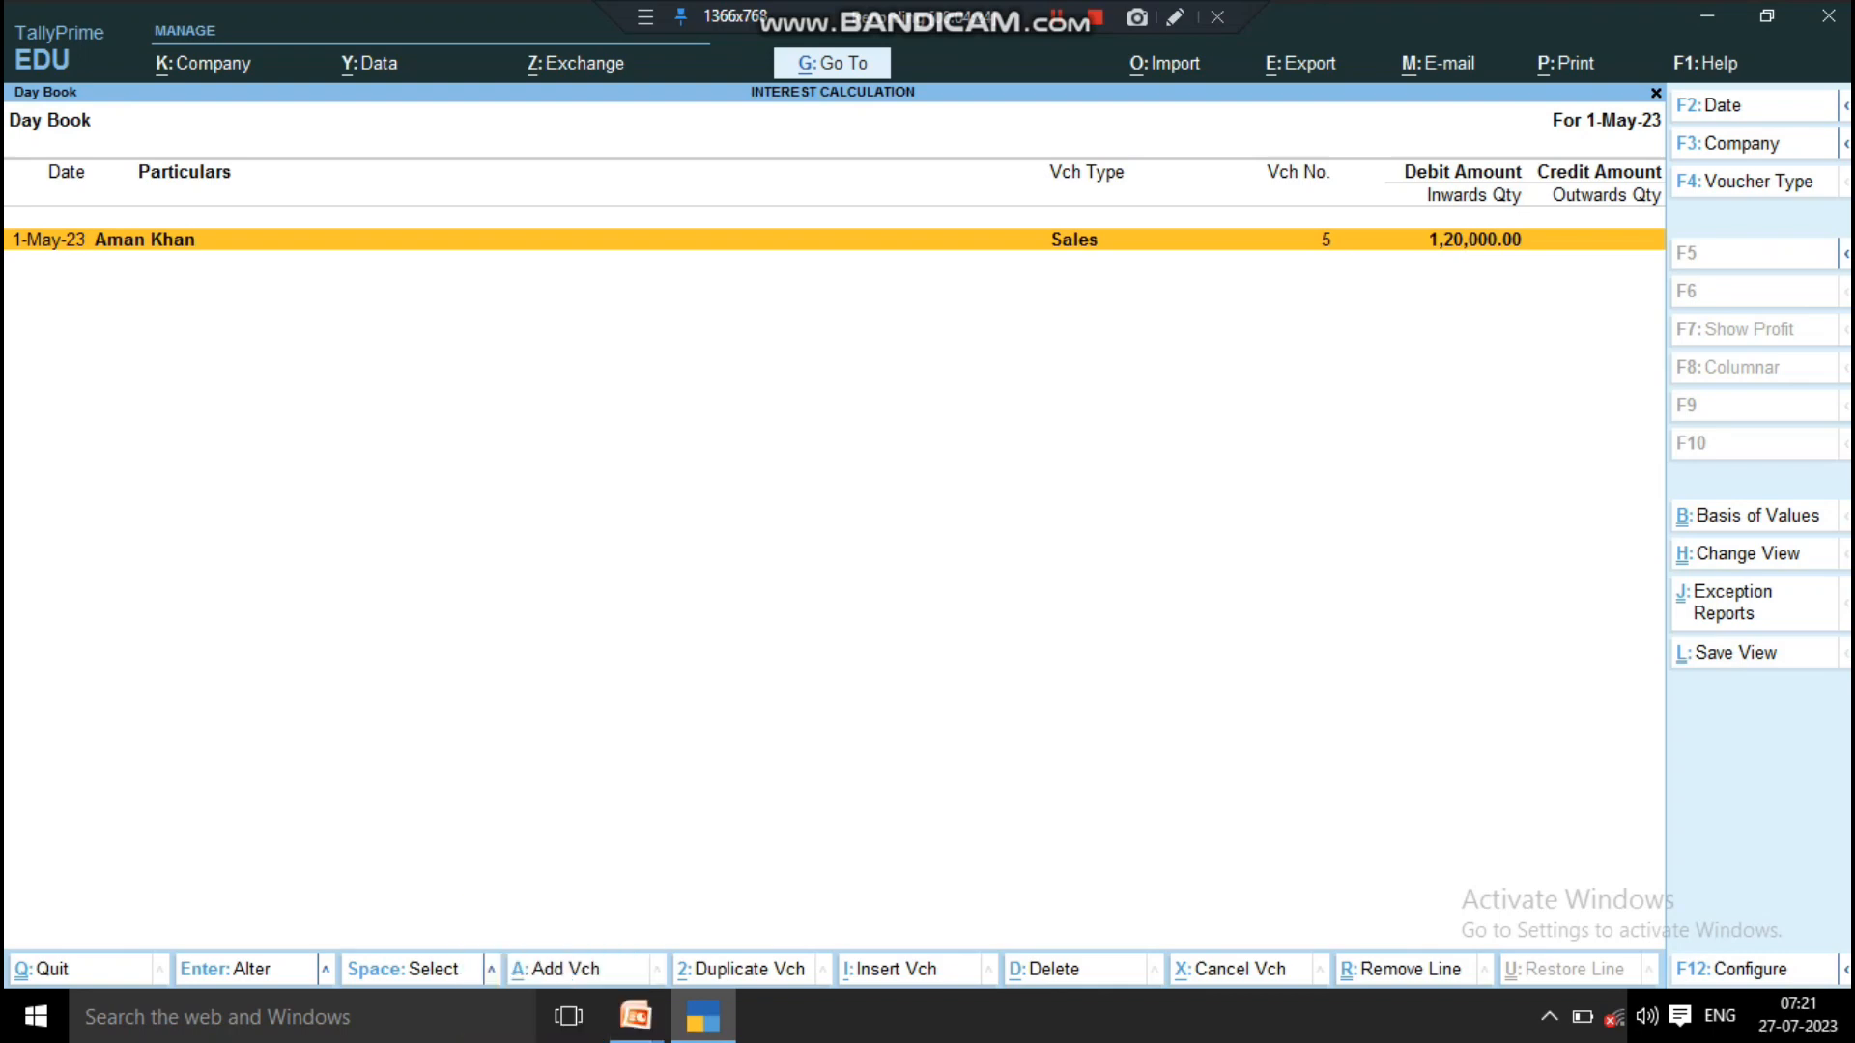
{"action": "key", "text": "Return"}
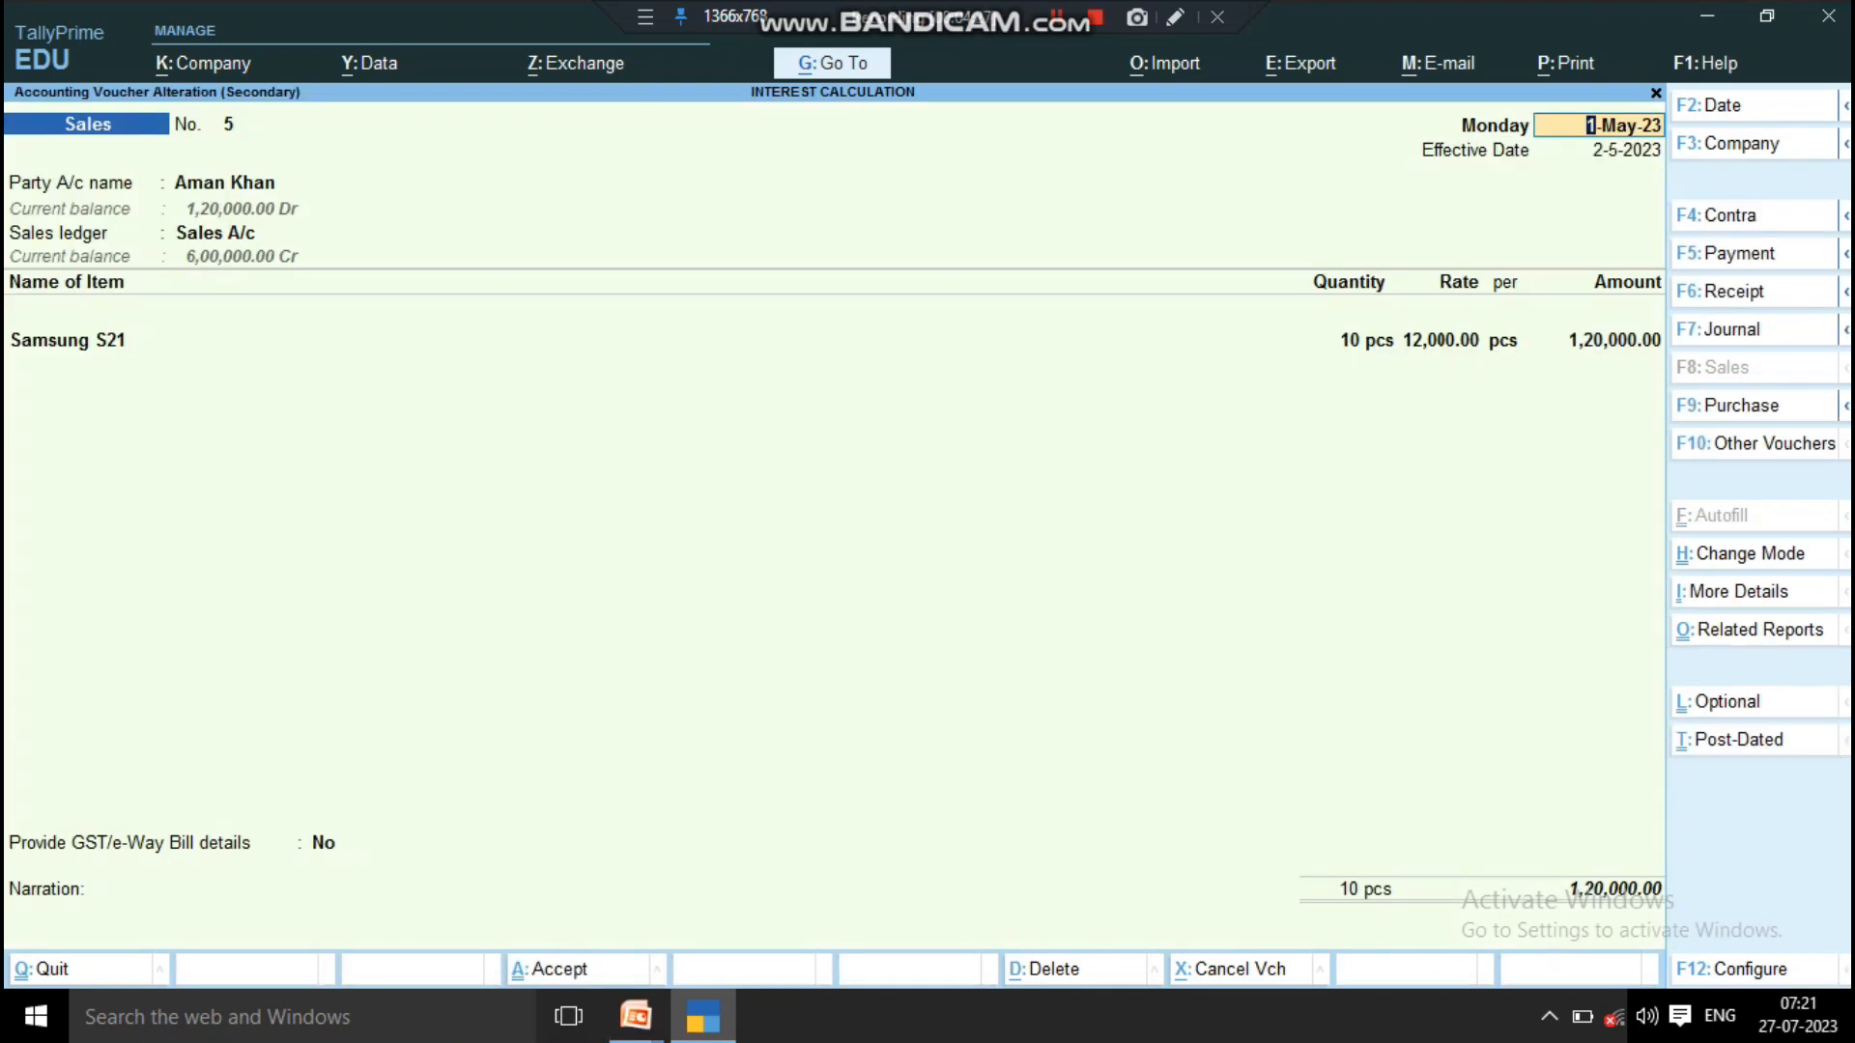
{"action": "key", "text": "Escape"}
{"action": "key", "text": "Return"}
{"action": "key", "text": "Escape"}
{"action": "key", "text": "Escape"}
{"action": "key", "text": "Escape"}
{"action": "key", "text": "Escape"}
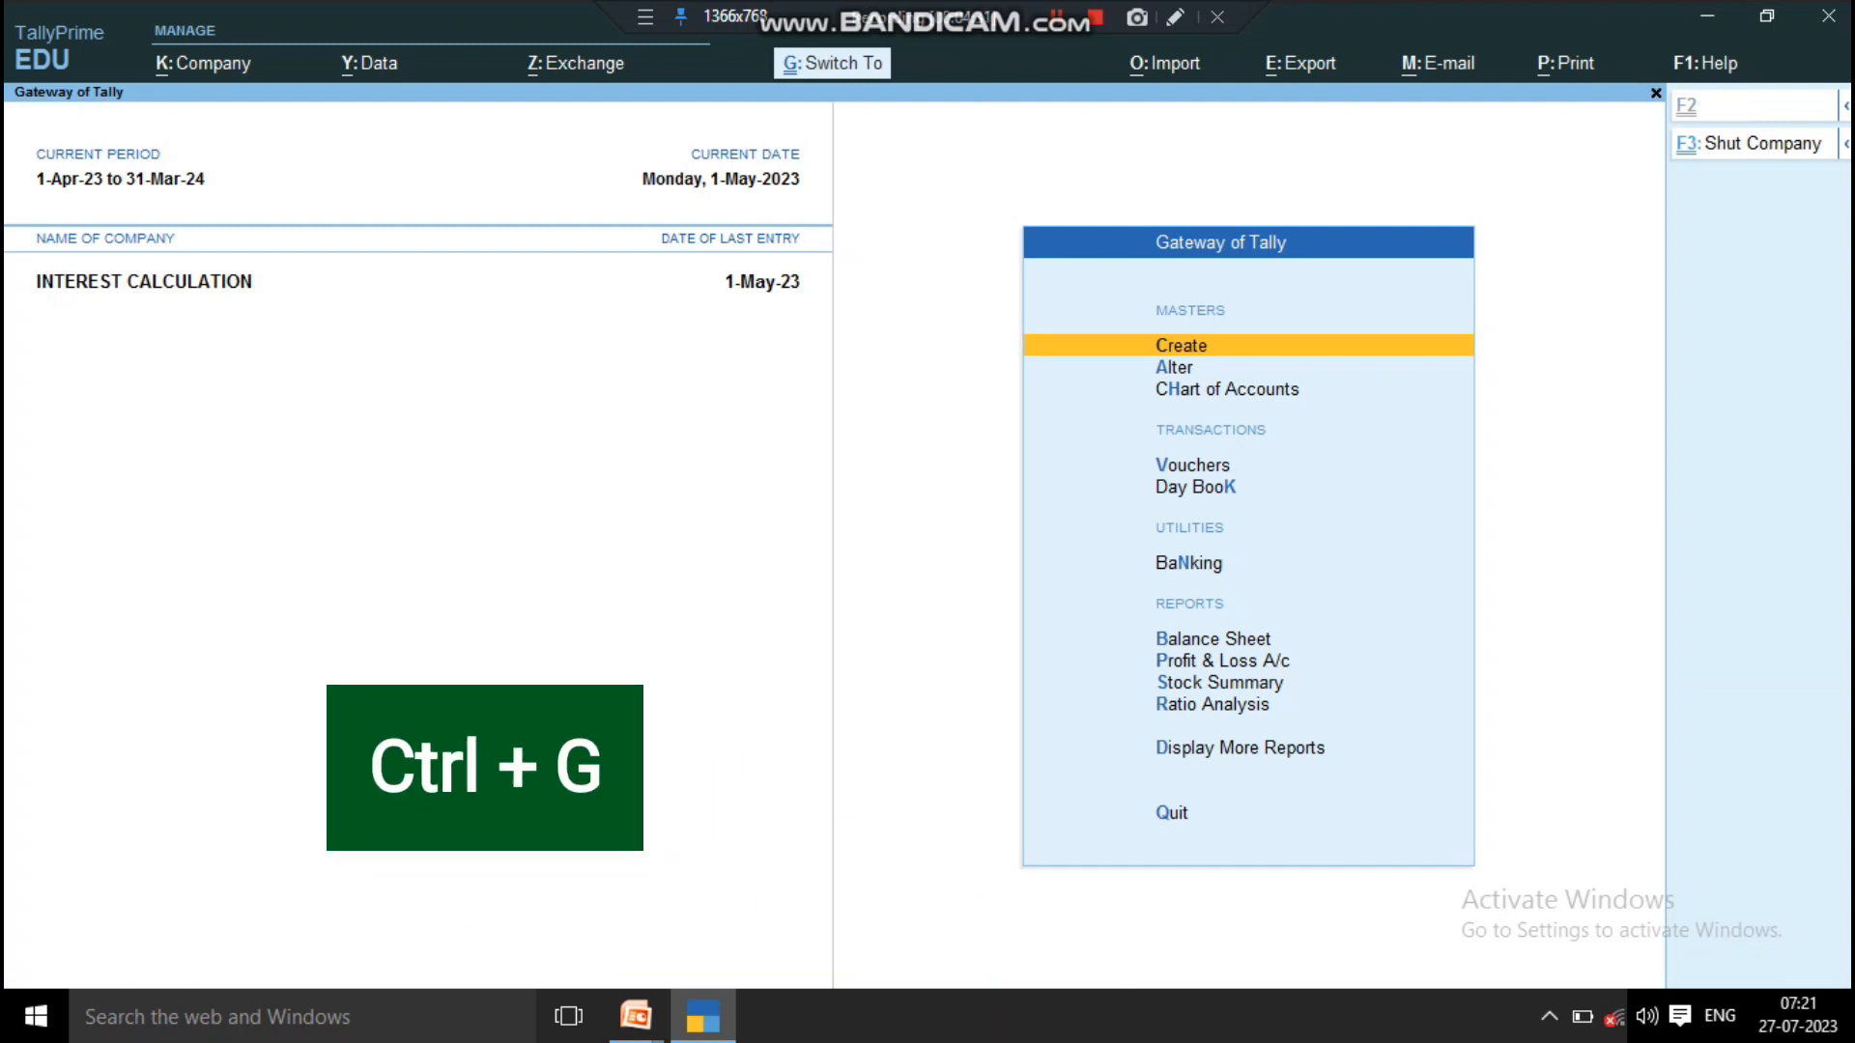
Step: Find the Day Book with a Switch To search for "Day", open it from Voucher Reports, and close it
{"action": "key", "text": "ctrl+g"}
{"action": "type", "text": "Day"}
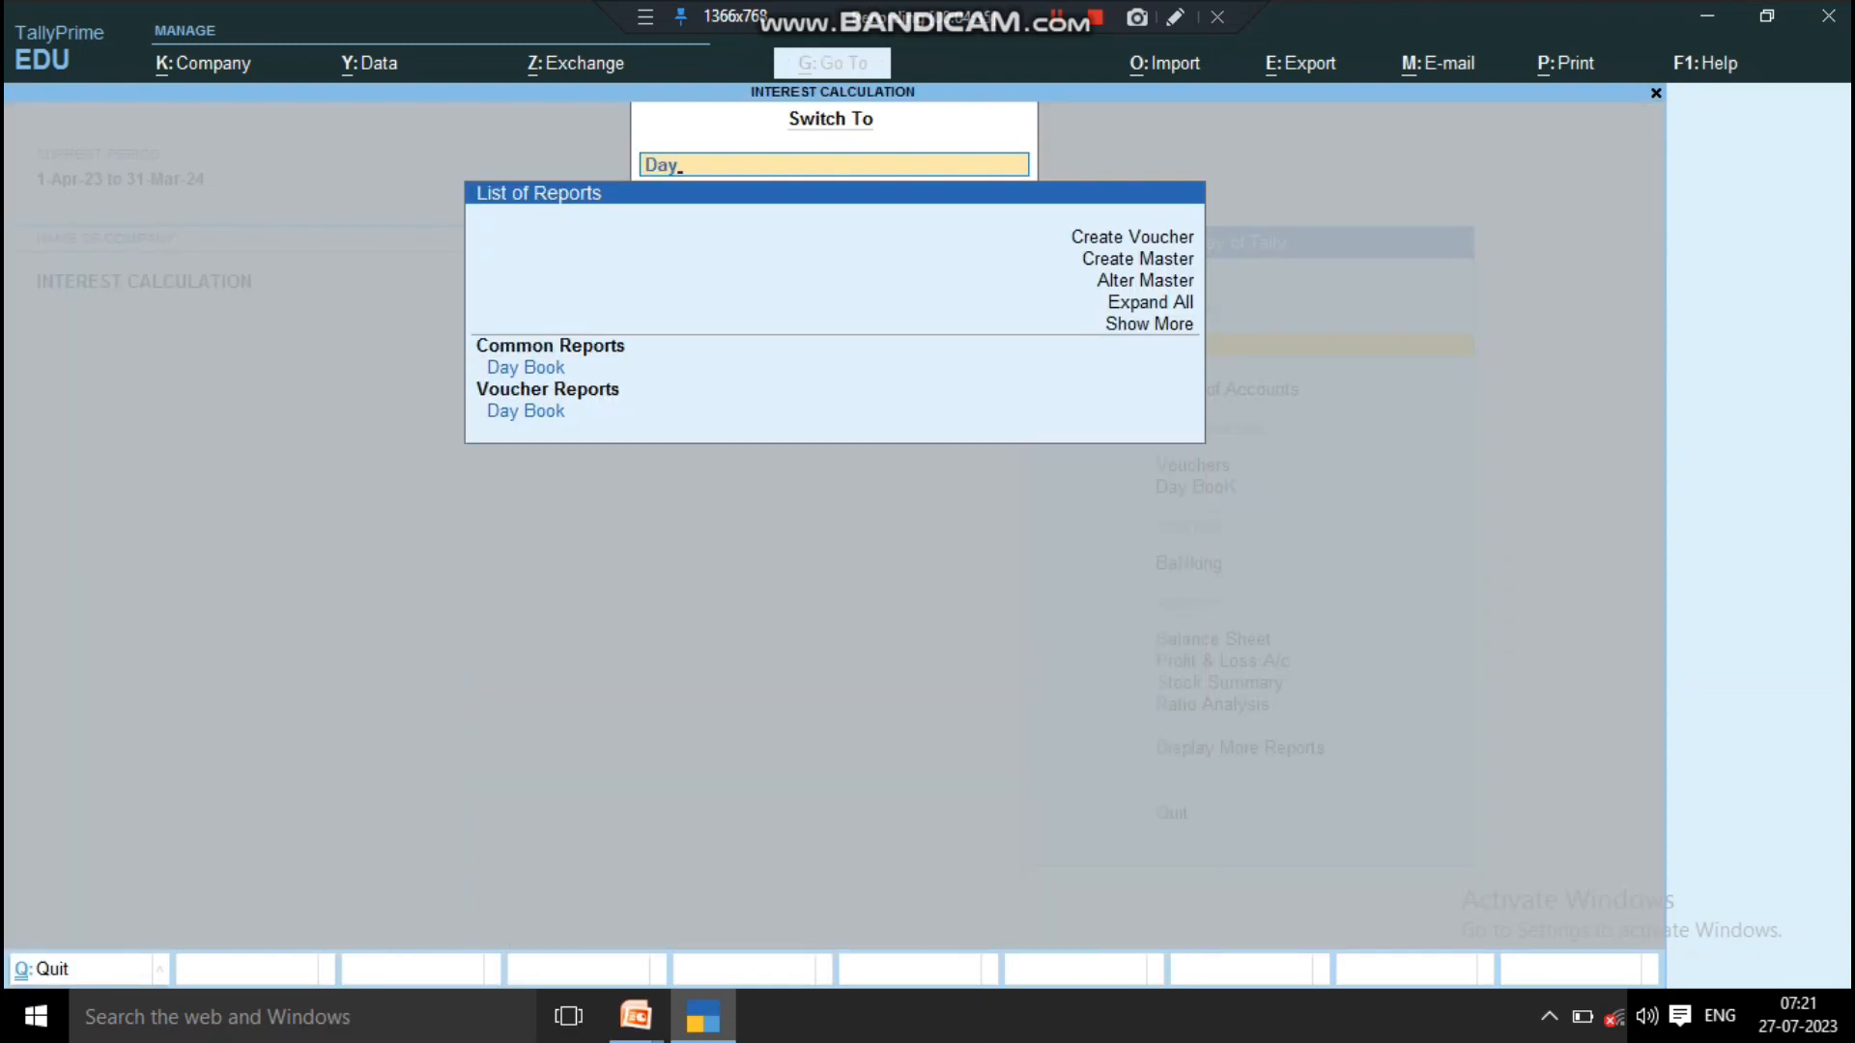
{"action": "key", "text": "Down"}
{"action": "key", "text": "Down"}
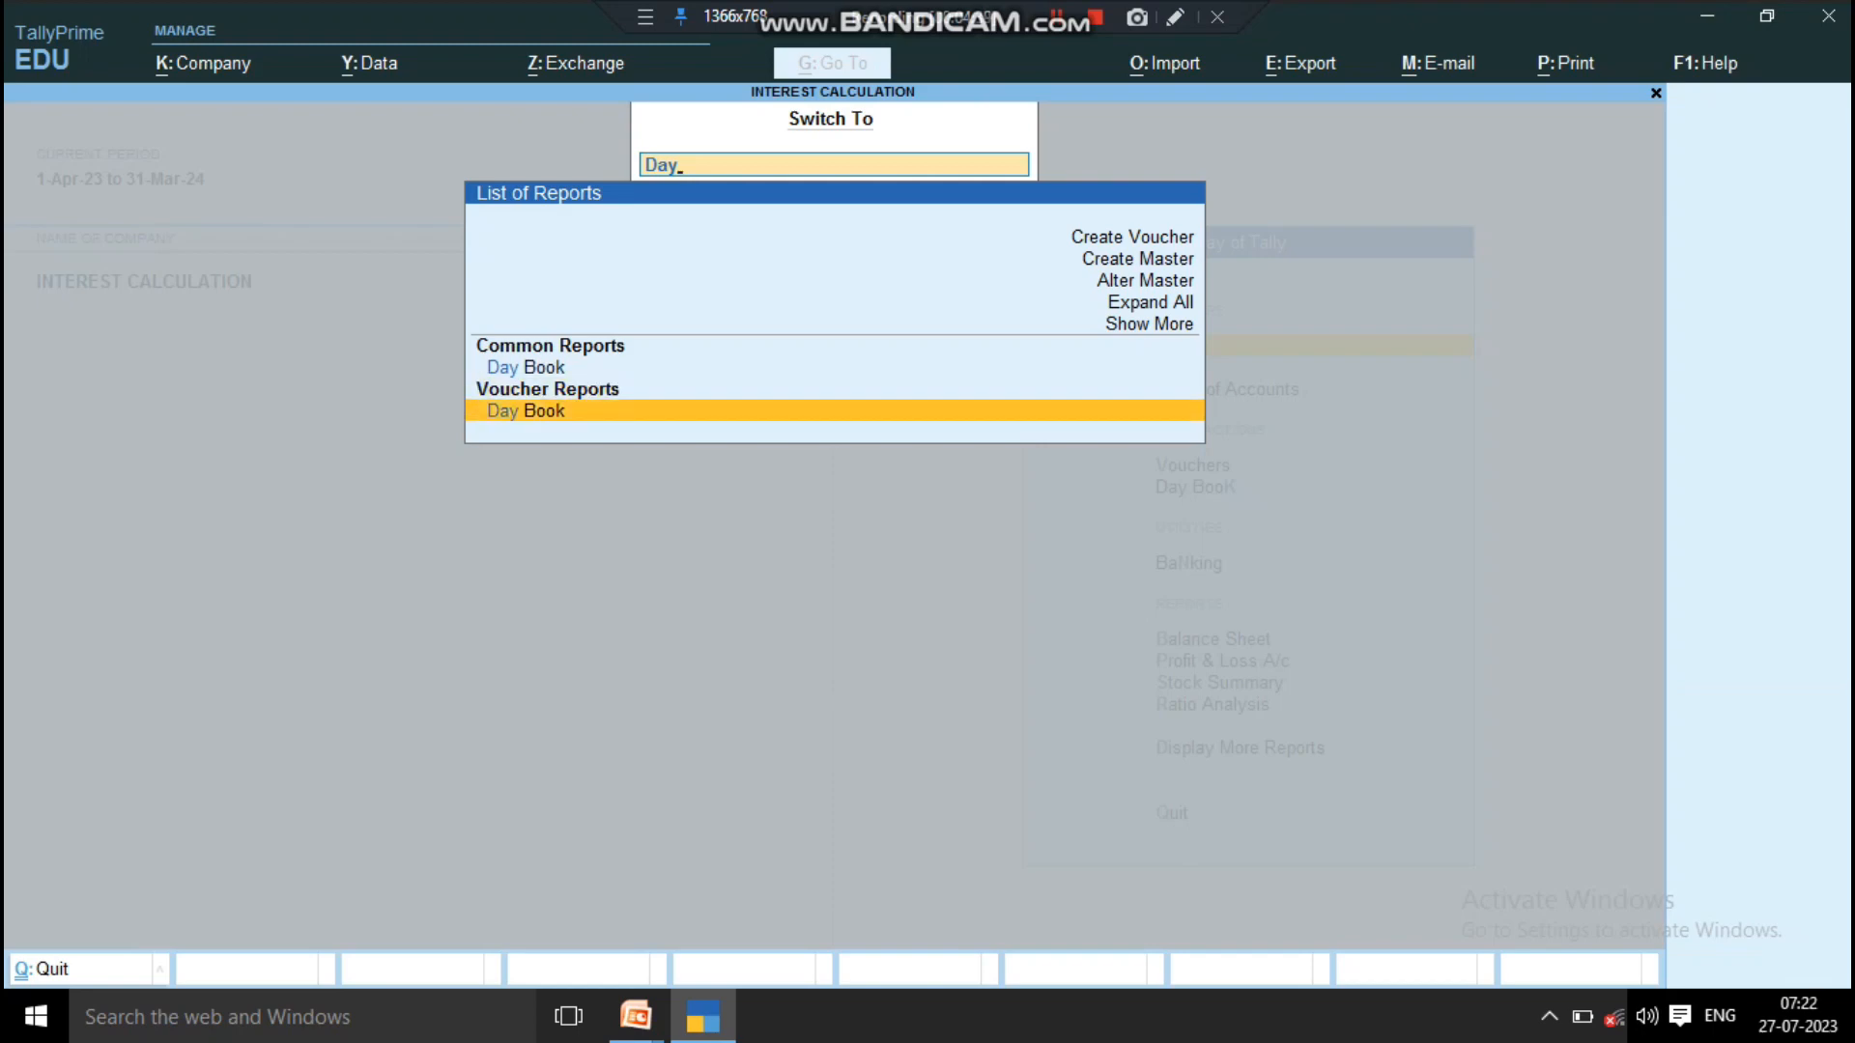
{"action": "key", "text": "Return"}
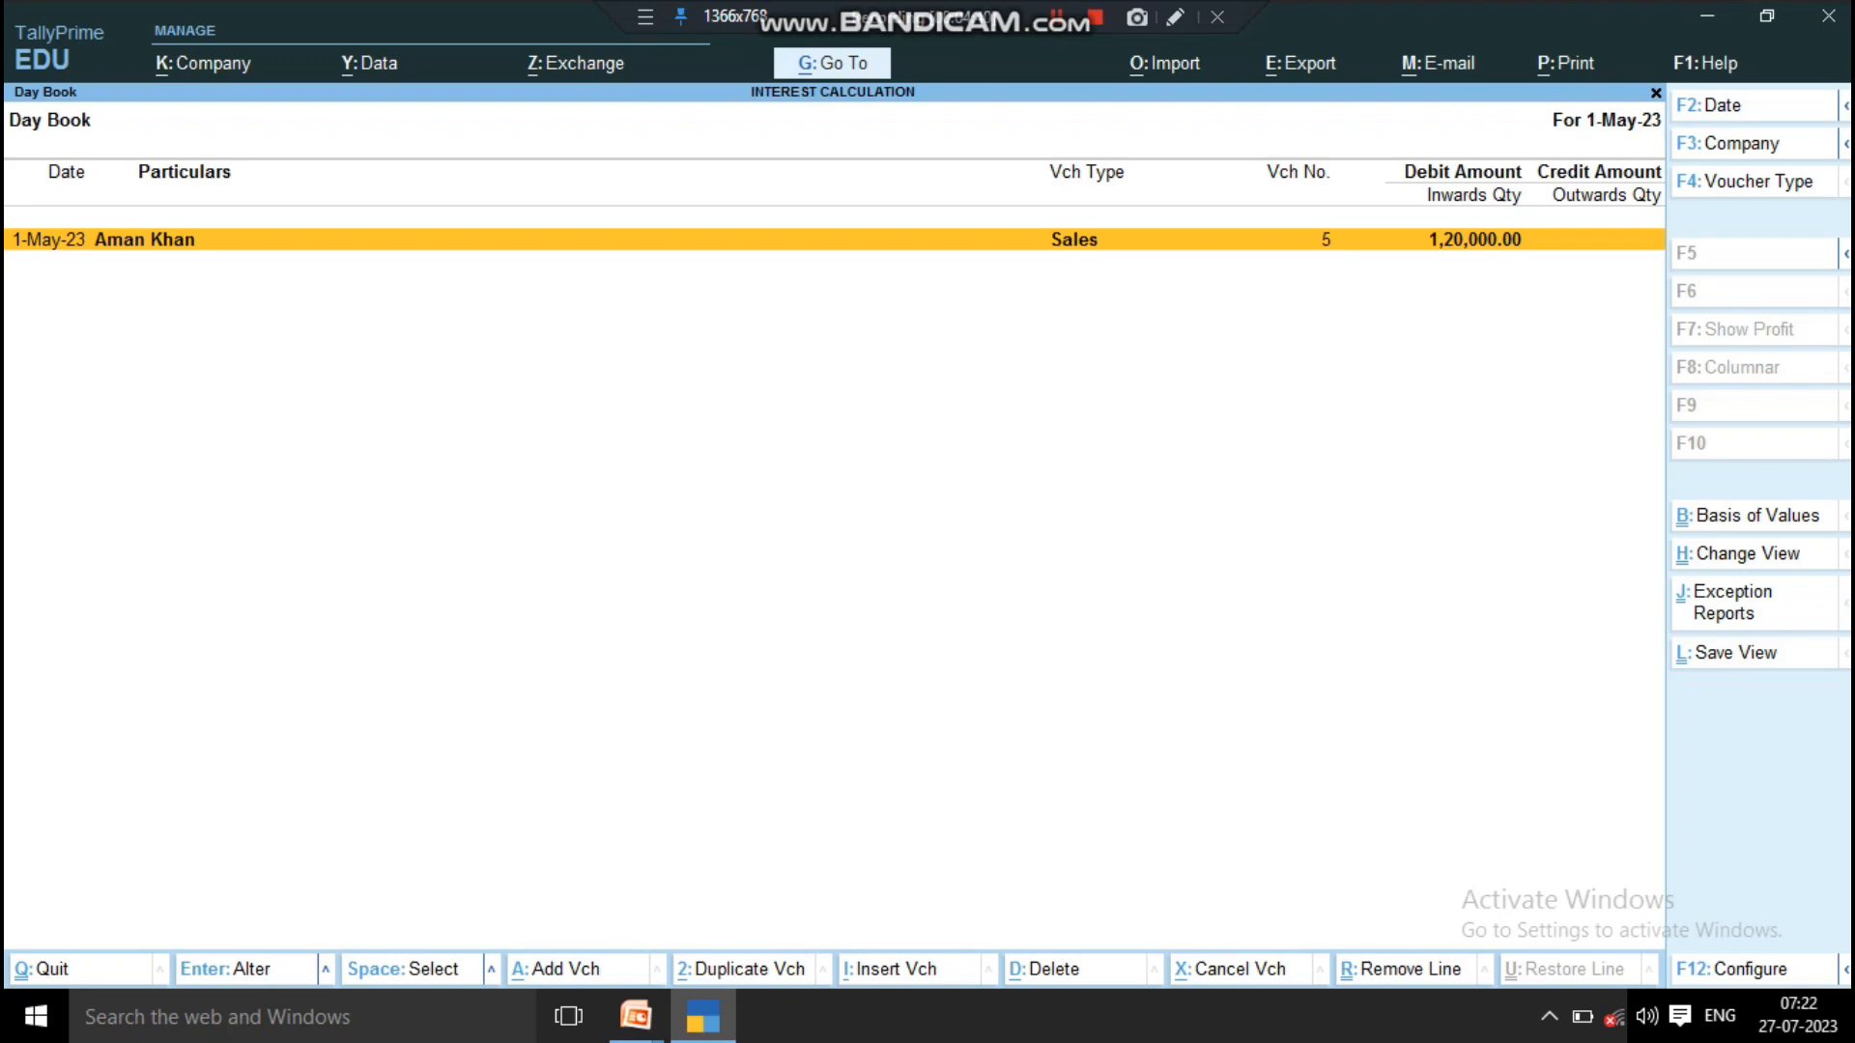
{"action": "key", "text": "Escape"}
{"action": "key", "text": "Escape"}
{"action": "key", "text": "Escape"}
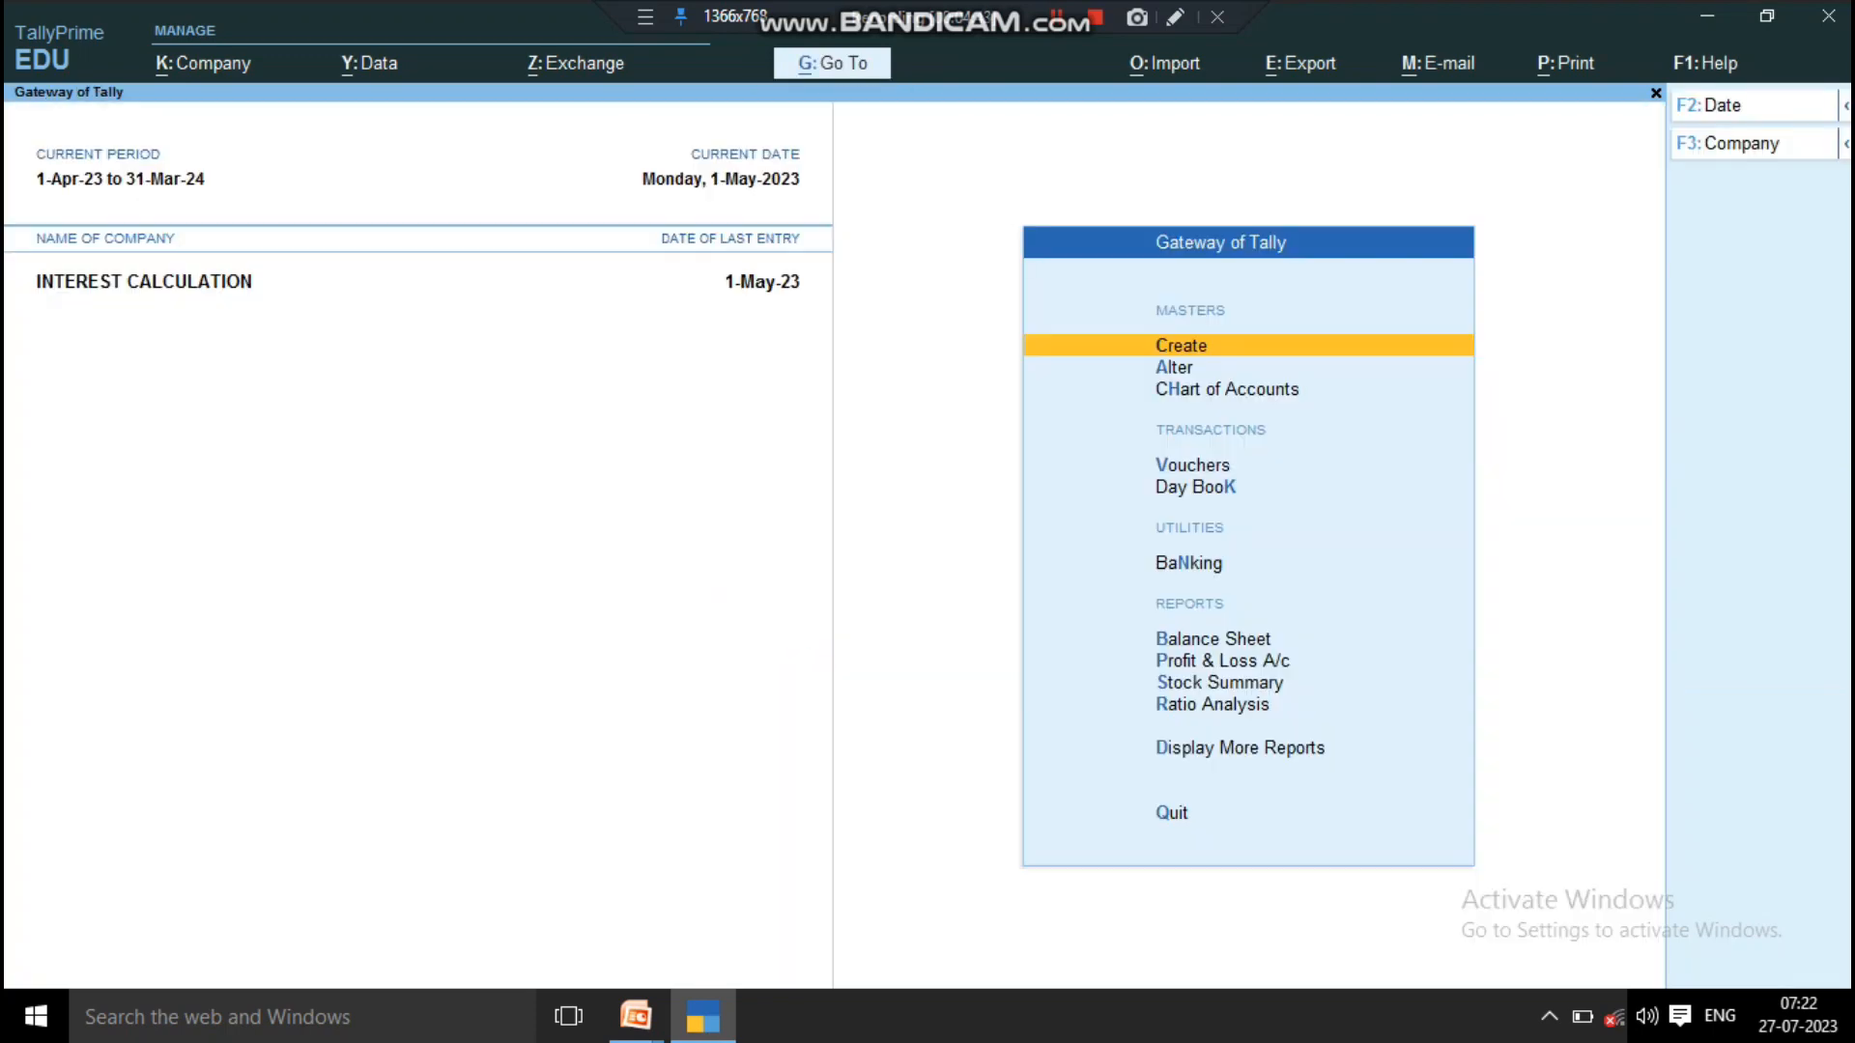